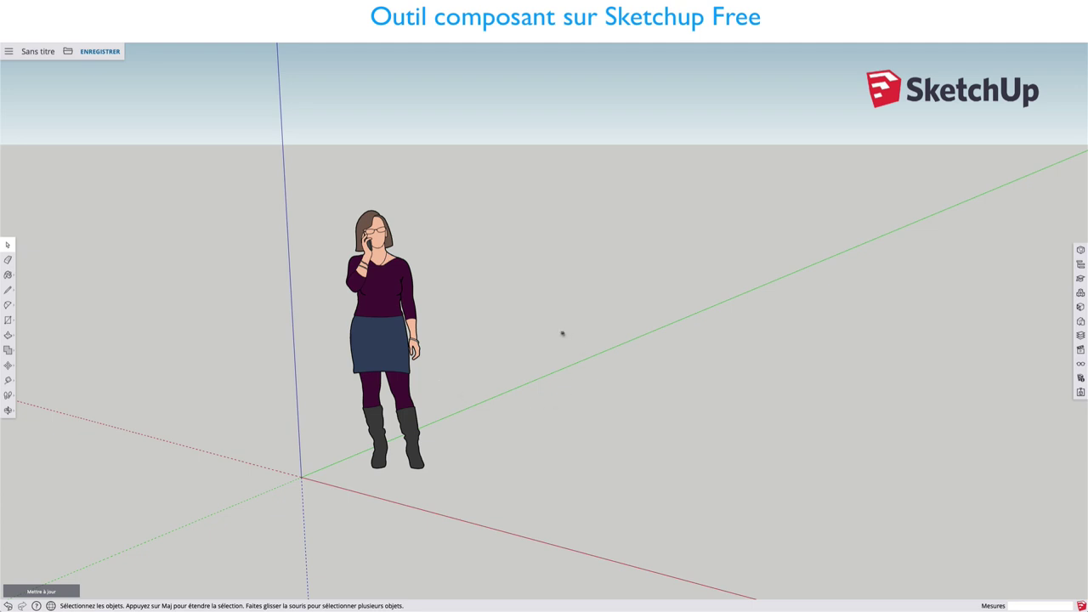
Step: Draw a rectangle on the ground beside the figure and extrude it into a box
key(r)
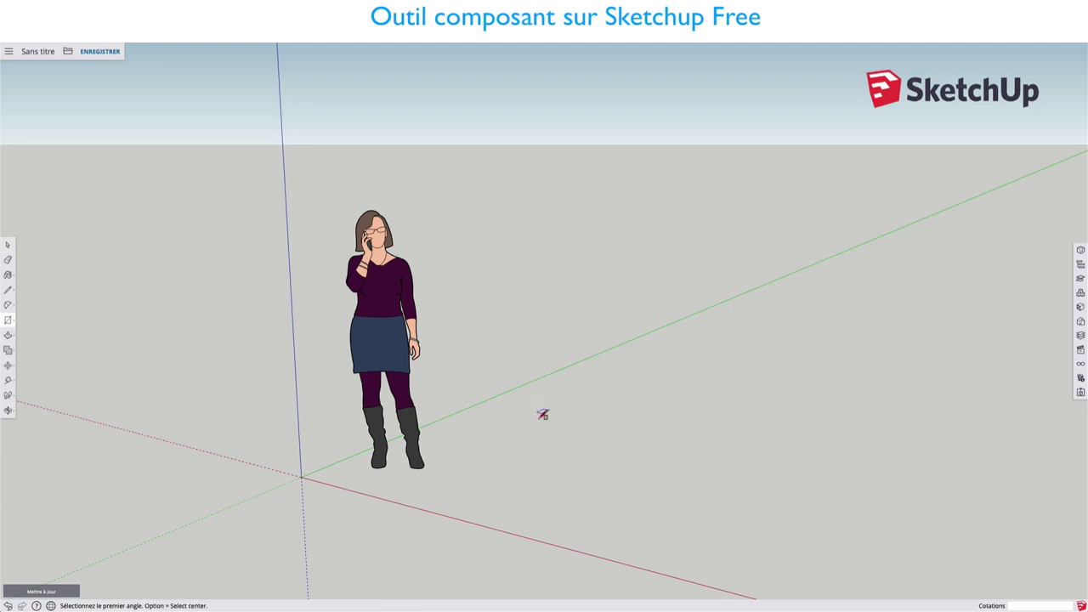
click(536, 417)
click(573, 469)
key(space)
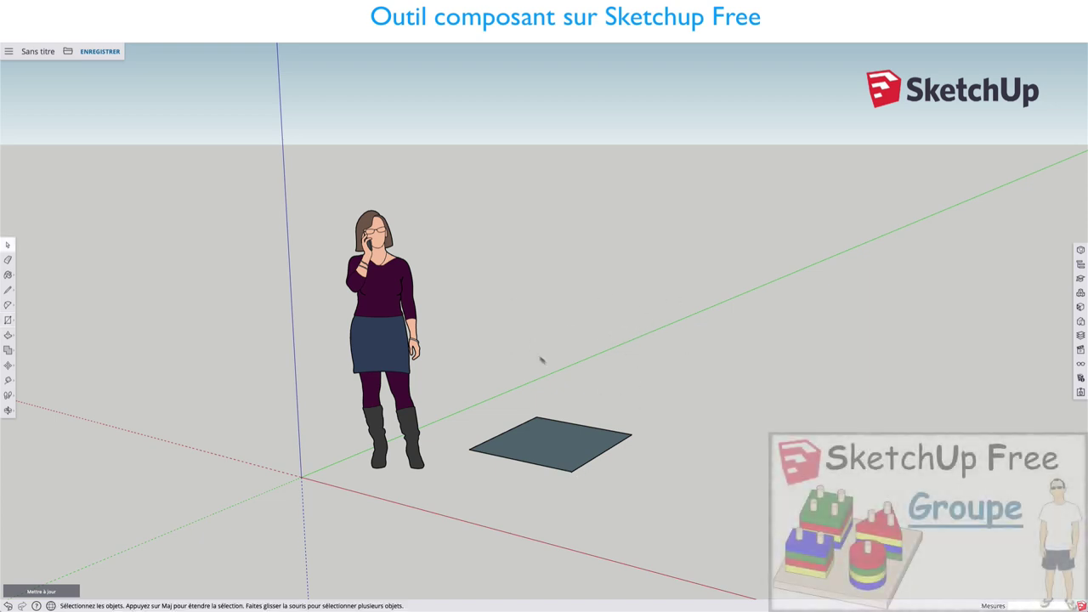
key(p)
click(551, 442)
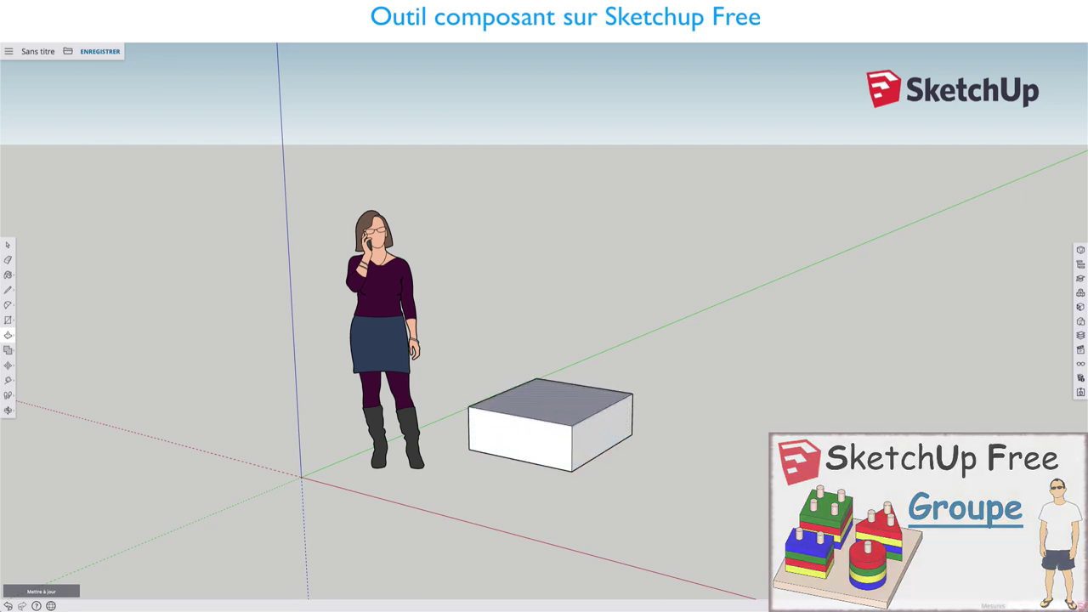
key(space)
Step: Make the box a group and place a Ctrl-copy of it to the right
triple_click(546, 420)
right_click(546, 420)
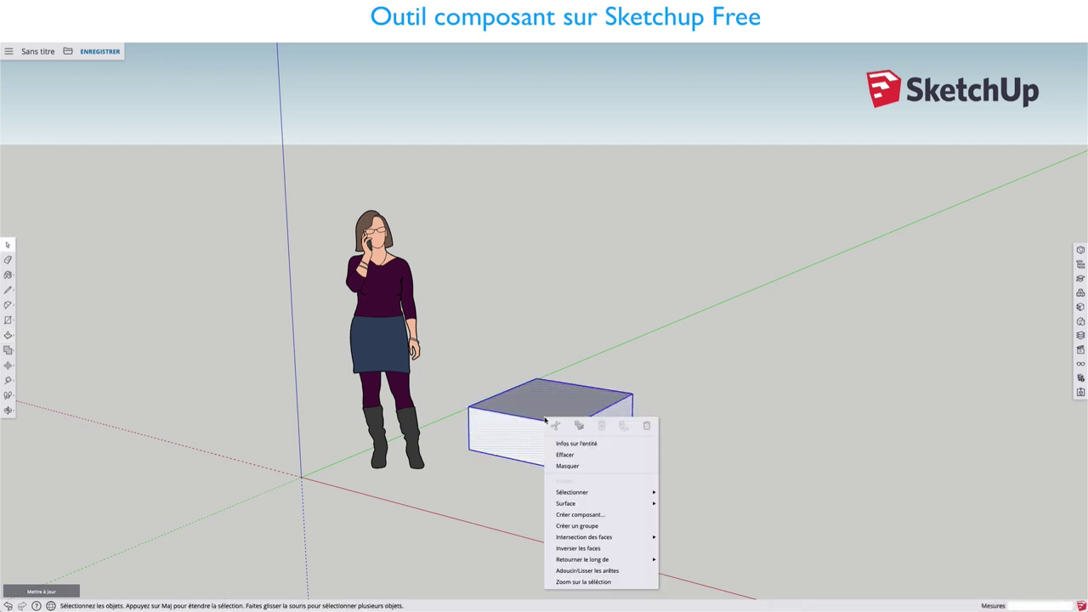
click(573, 526)
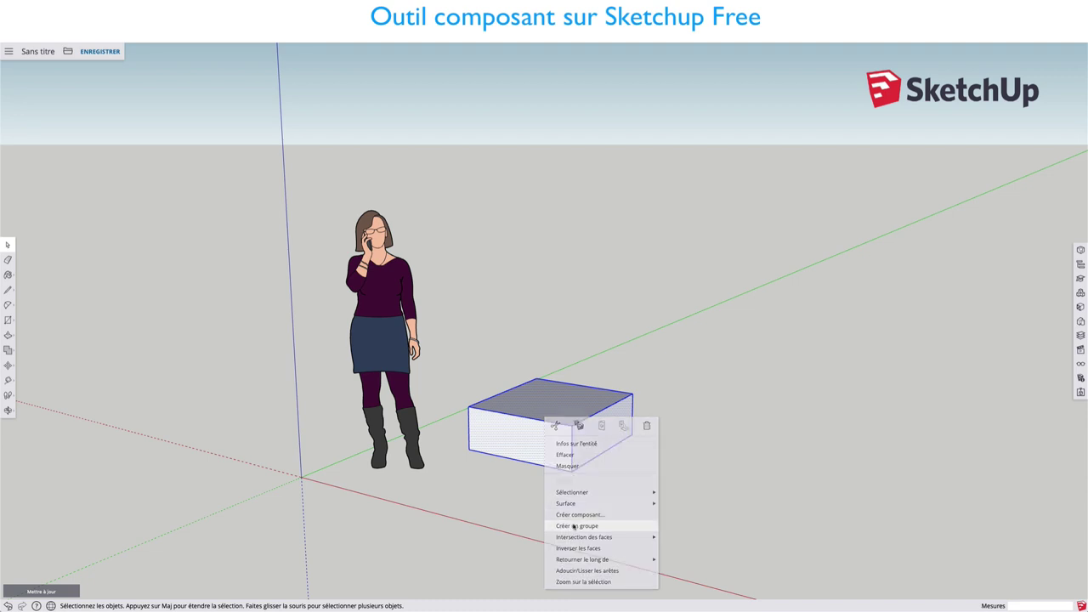
key(m)
click(569, 406)
key(ctrl)
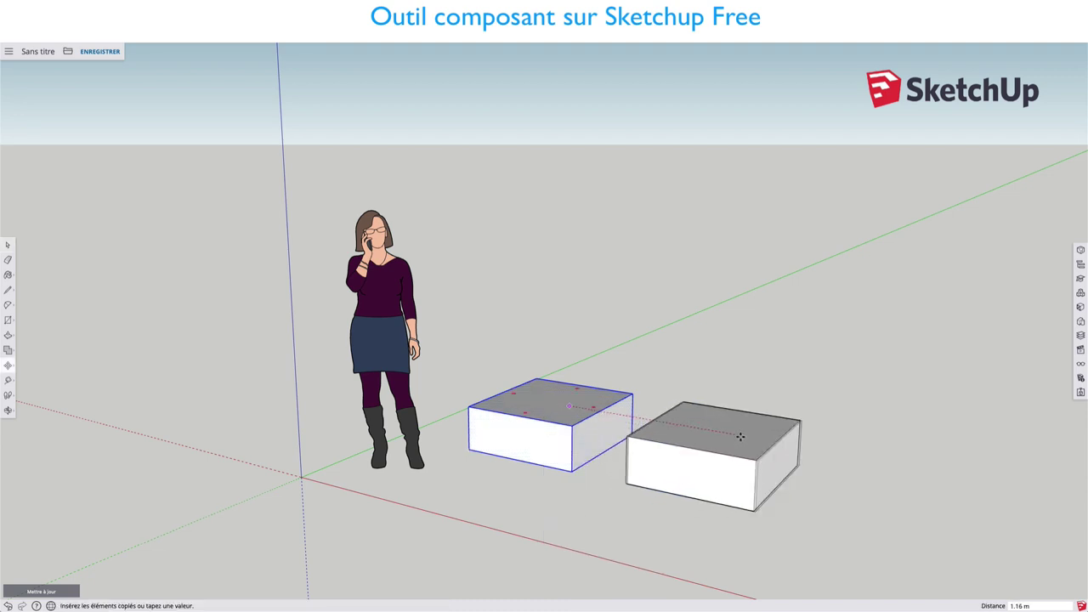
click(741, 435)
key(space)
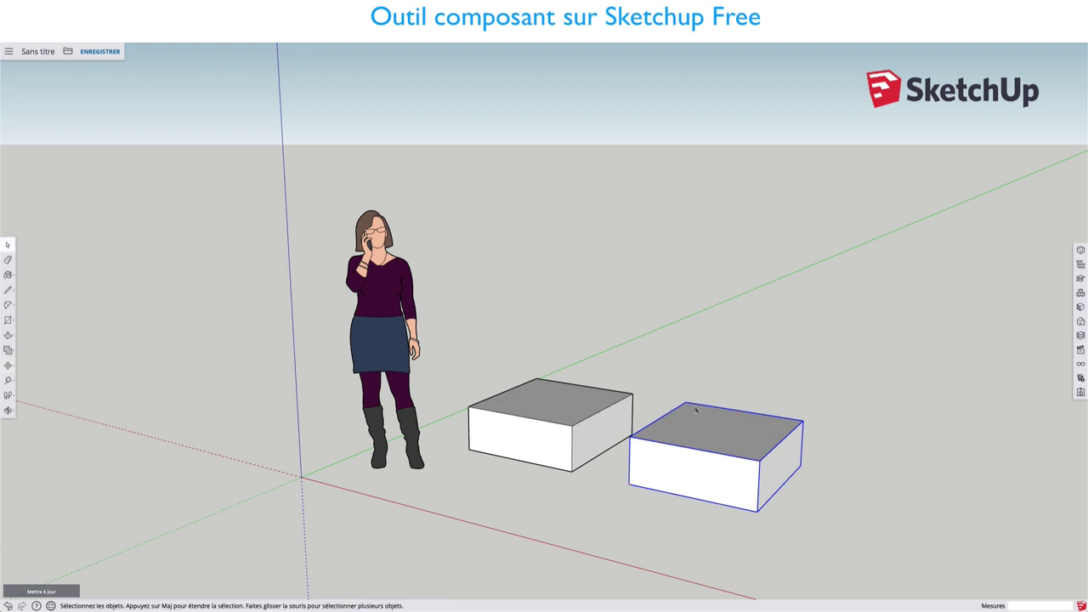
Step: Inside the first box group, offset the top face inward to make an inner square
double_click(533, 399)
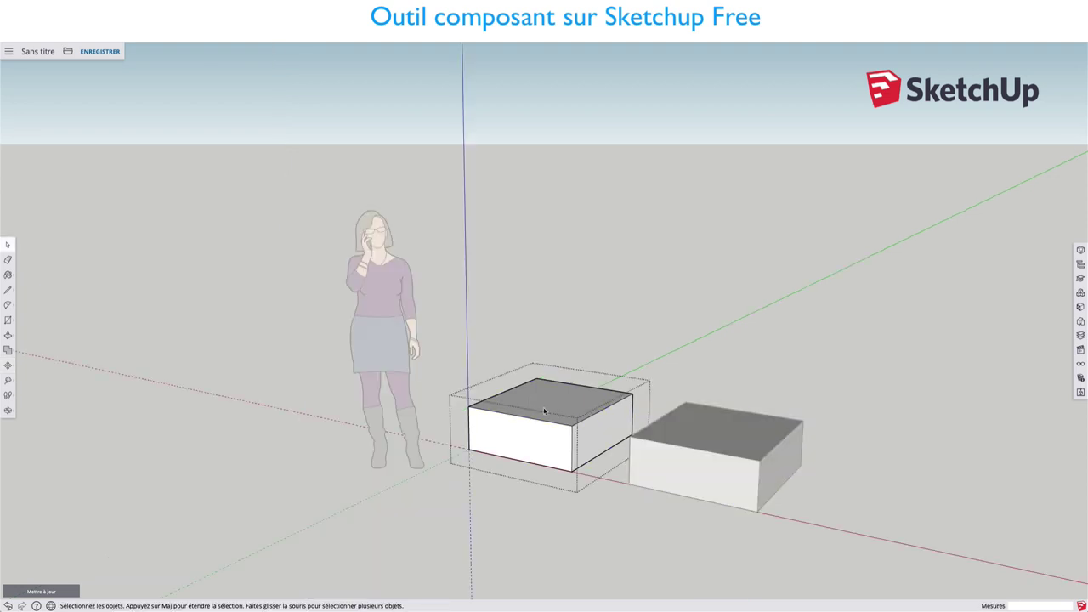
key(f)
click(530, 396)
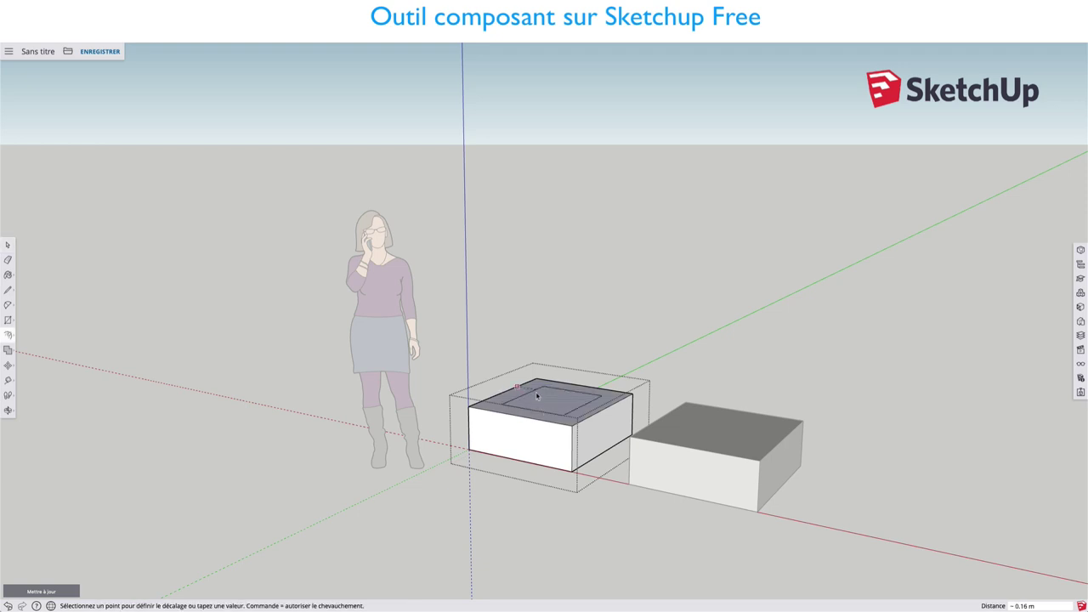
click(538, 397)
key(space)
click(593, 346)
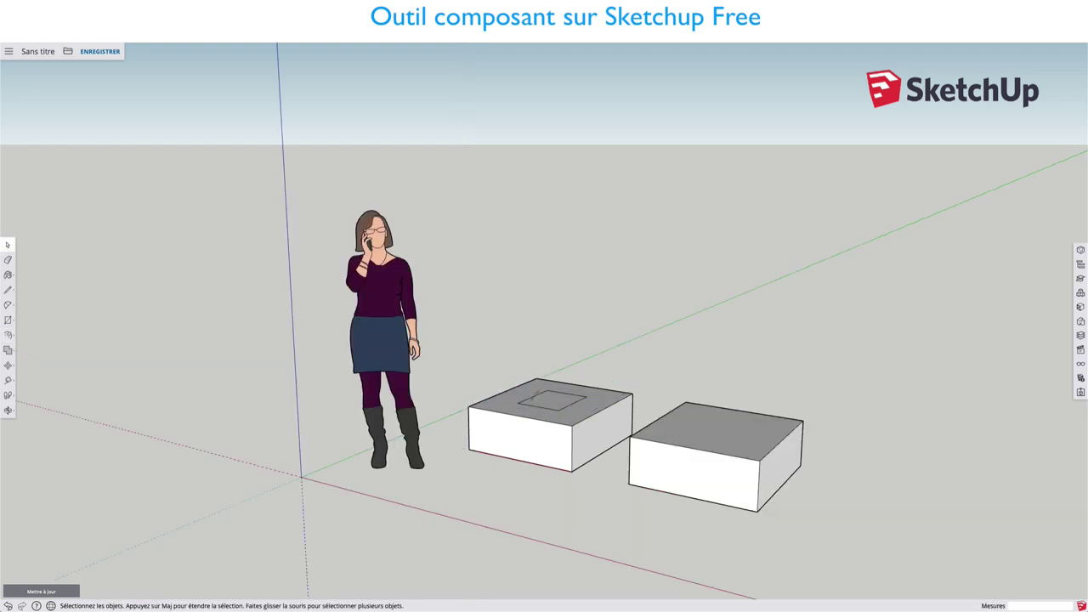
Step: Pull the inner square up into a small cube, then delete both boxes
double_click(560, 404)
key(p)
drag(551, 406, 551, 365)
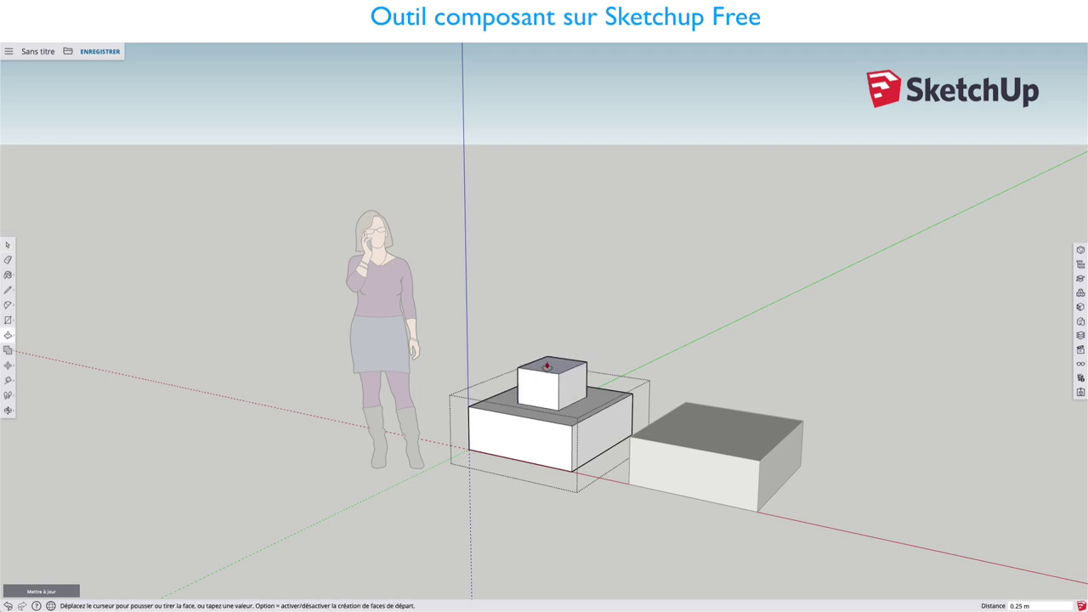
key(space)
click(612, 316)
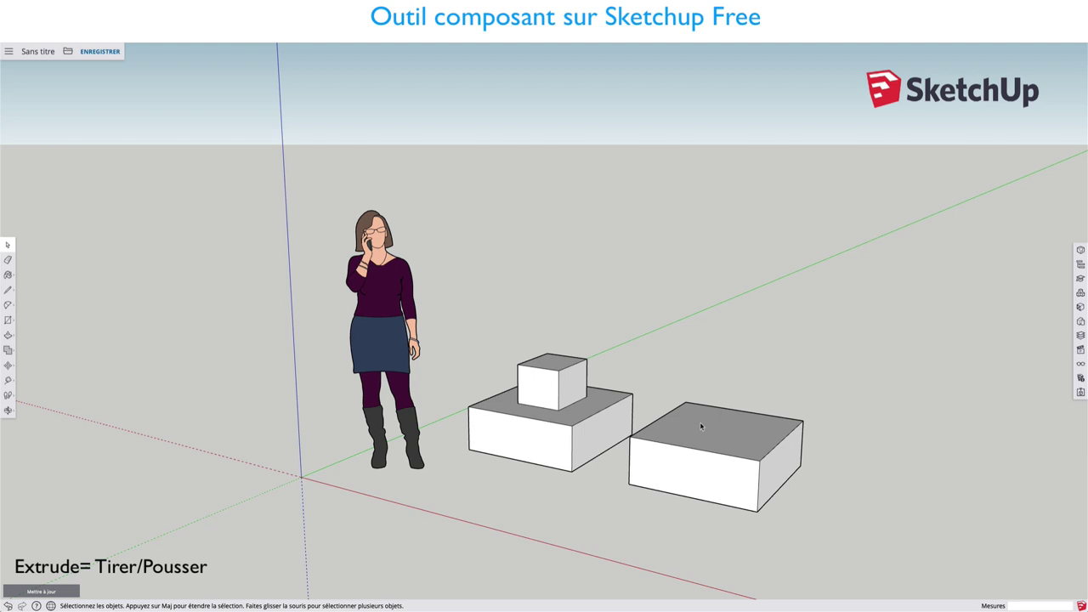
mouse_move(456, 305)
mouse_down()
mouse_move(582, 456)
mouse_move(842, 534)
mouse_up()
key(Delete)
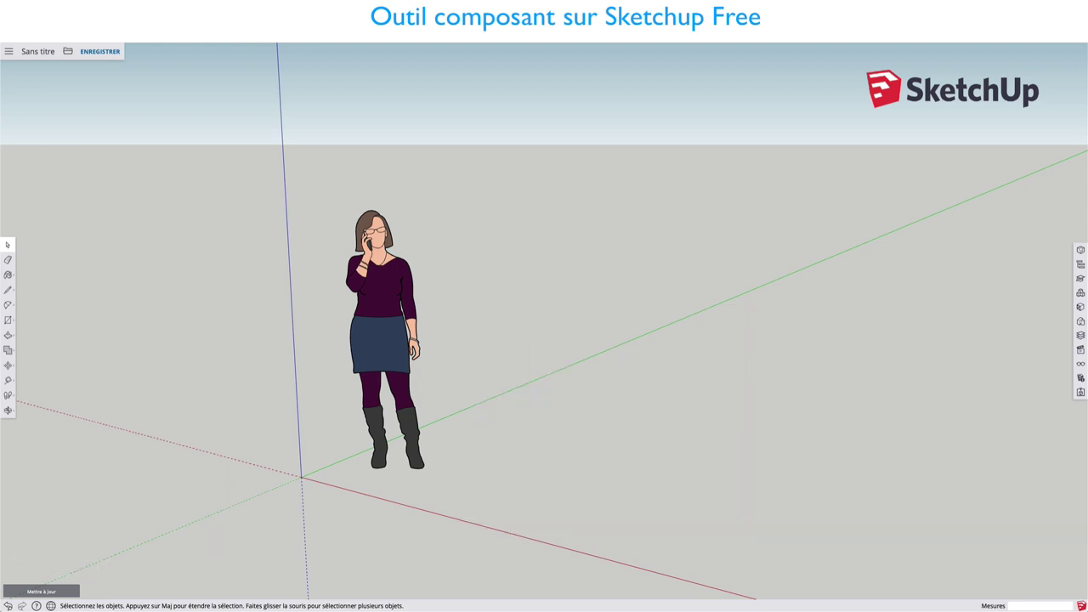
click(379, 285)
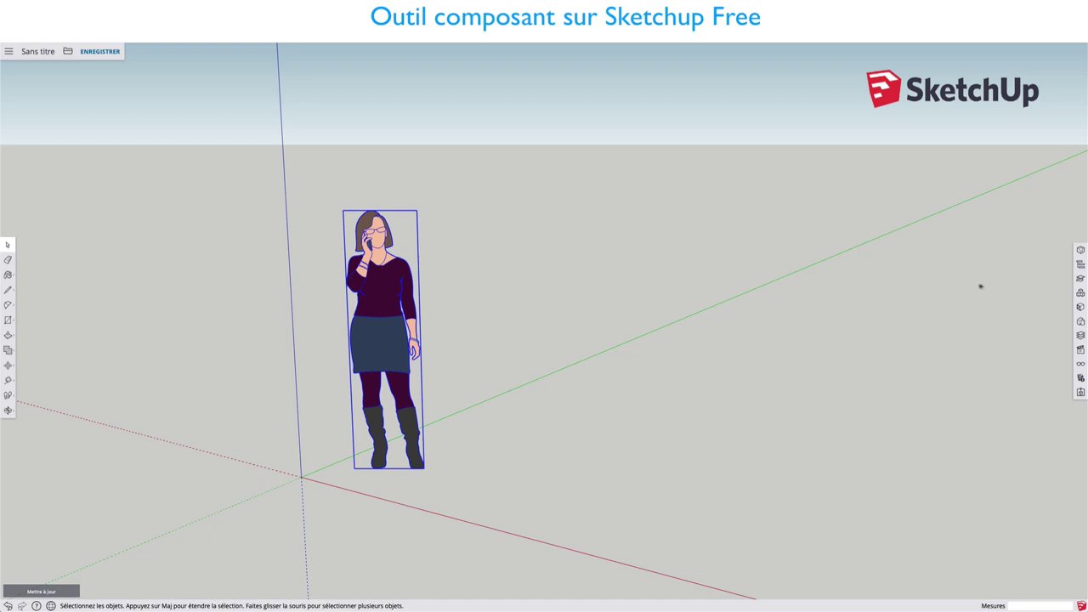
right_click(380, 275)
click(416, 300)
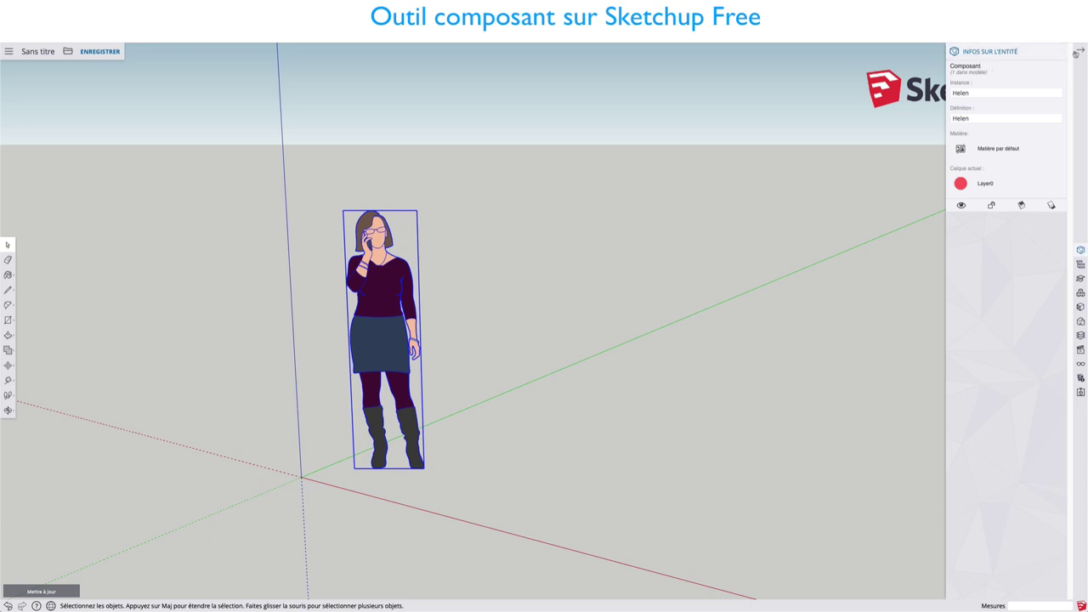
click(1080, 50)
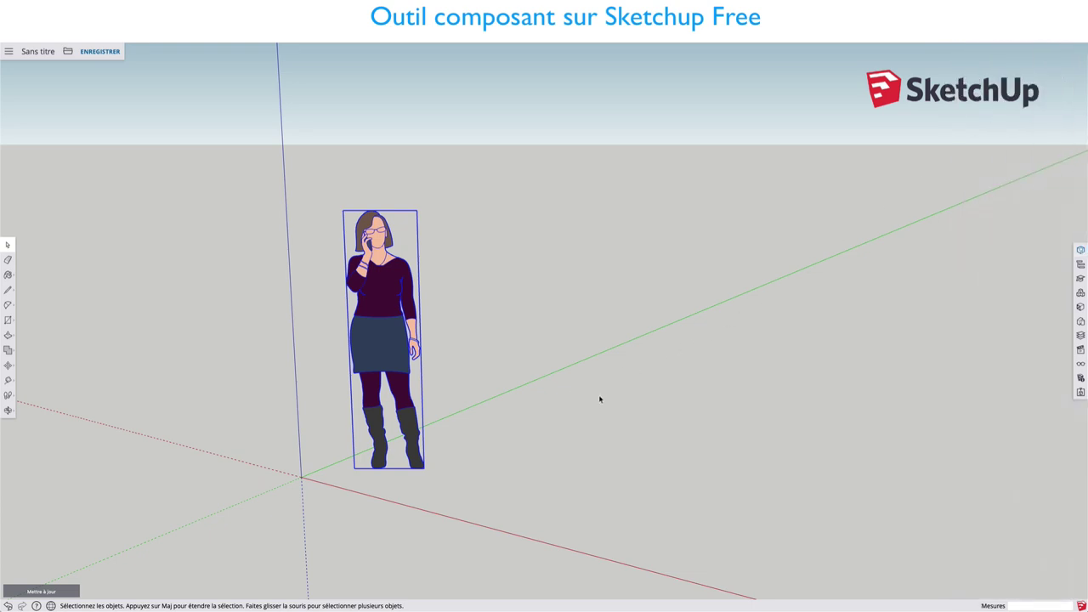
Step: Draw a rectangle beside the figure and push/pull it up into a box
key(r)
click(564, 414)
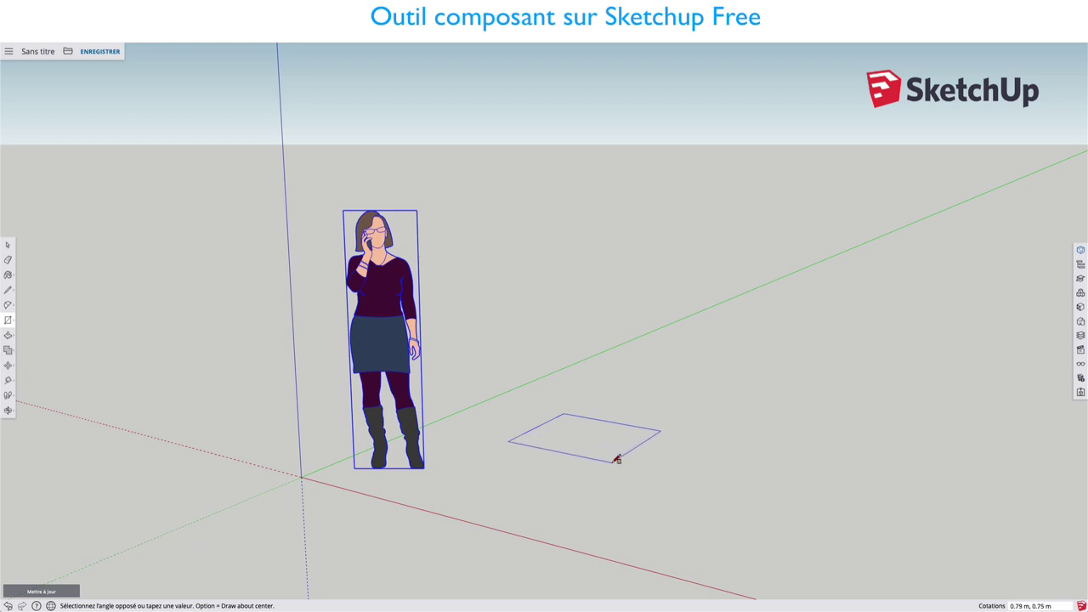
click(618, 459)
key(space)
click(589, 452)
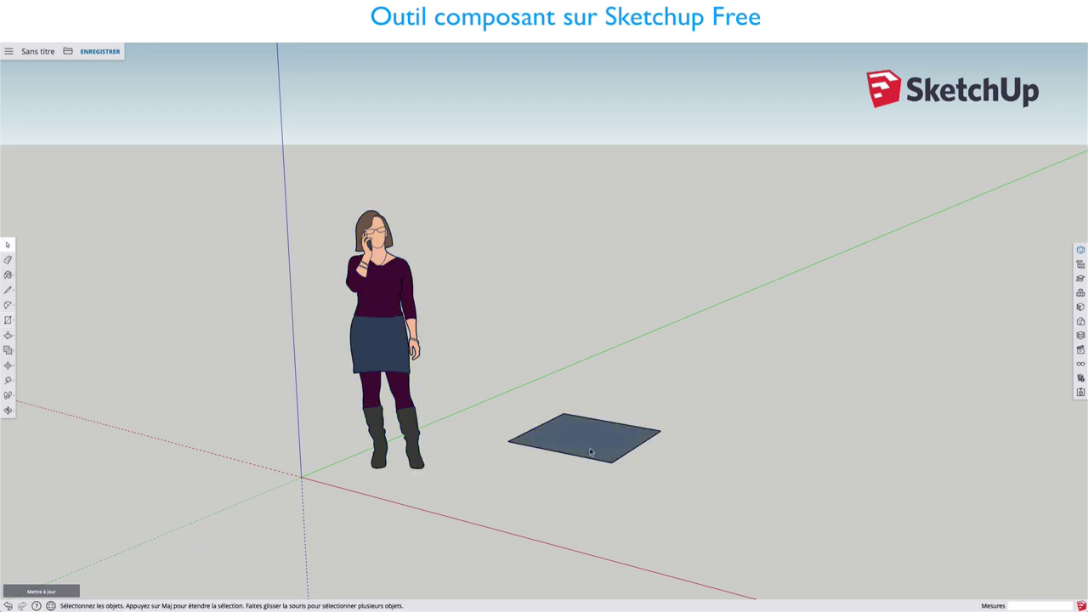
key(p)
drag(591, 451, 595, 405)
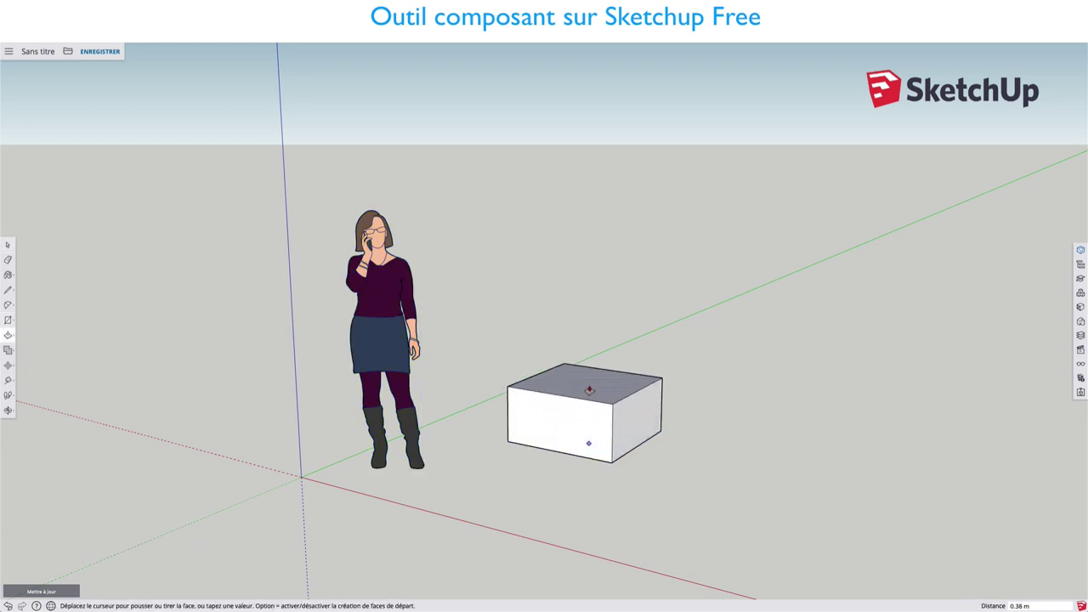
key(space)
click(592, 411)
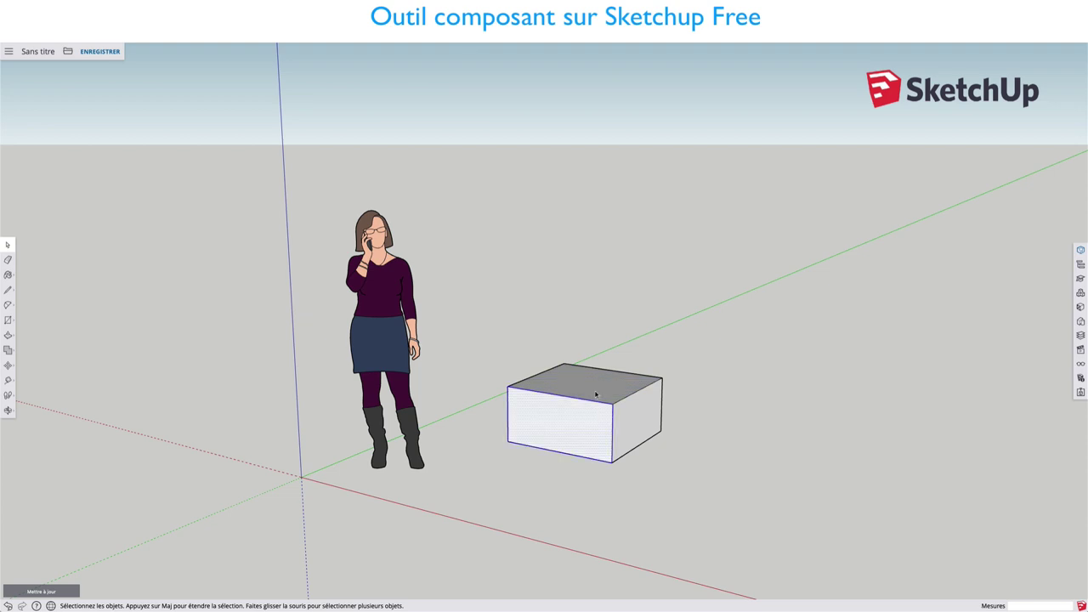
Step: Make the box a component named Cube, described 'C'est un cube', gluing to Any
triple_click(596, 395)
right_click(596, 394)
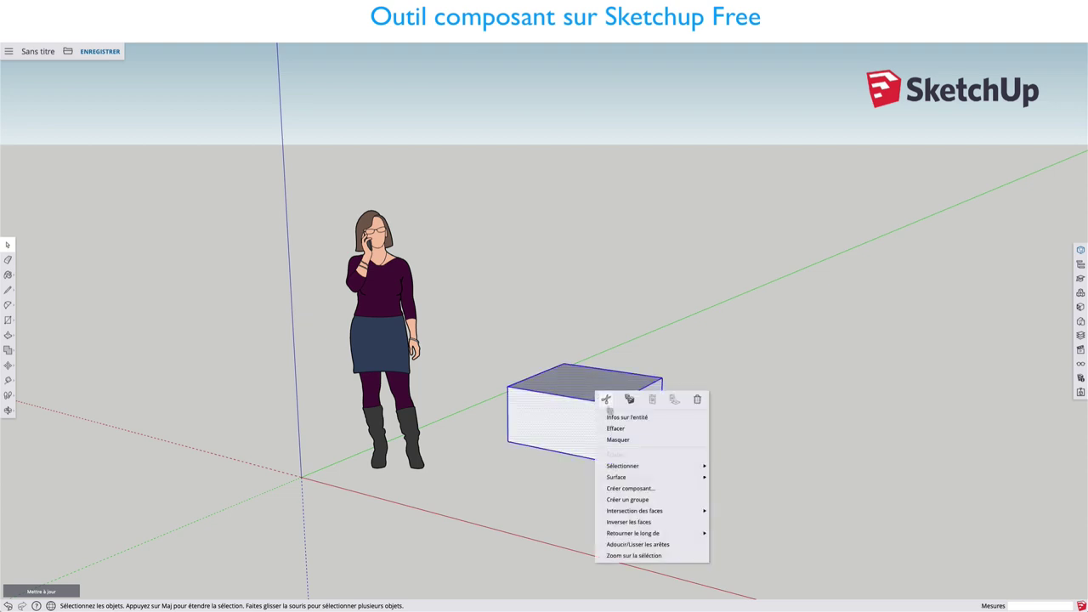
click(621, 488)
click(532, 242)
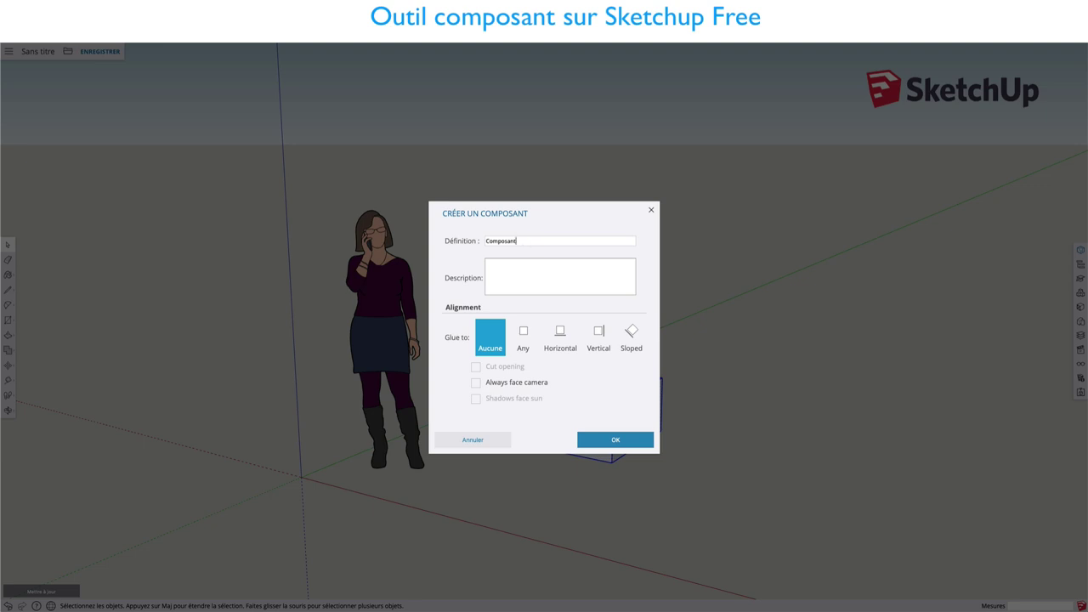
key(BackSpace)
key(BackSpace)
key(BackSpace)
key(BackSpace)
key(BackSpace)
key(BackSpace)
key(BackSpace)
key(BackSpace)
text(be)
text(C'est un cu)
click(523, 334)
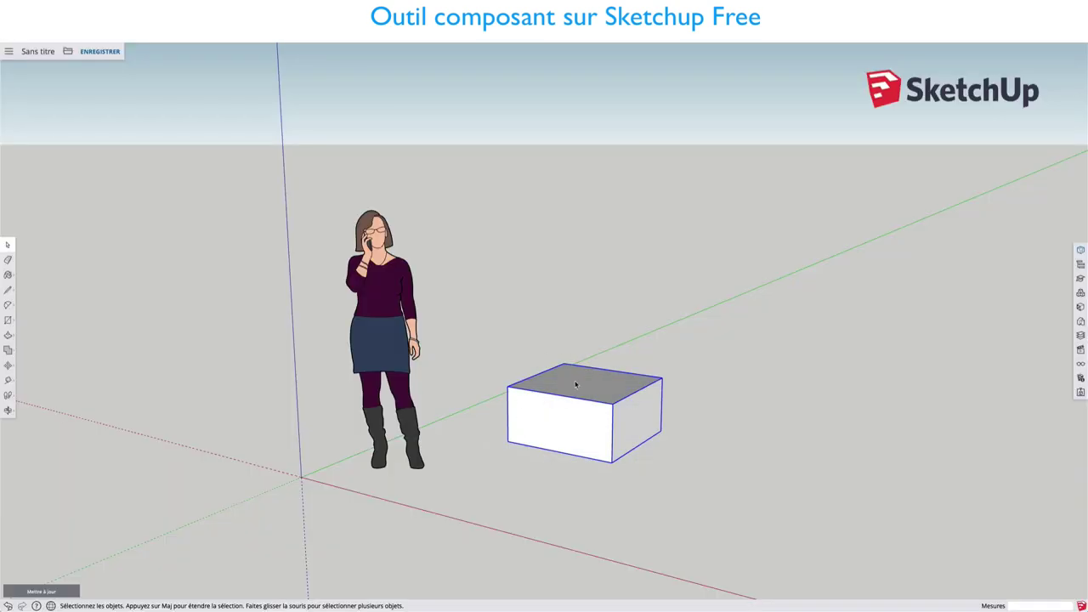
Step: Move an Alt-copy of the Cube component to the right of the original
key(m)
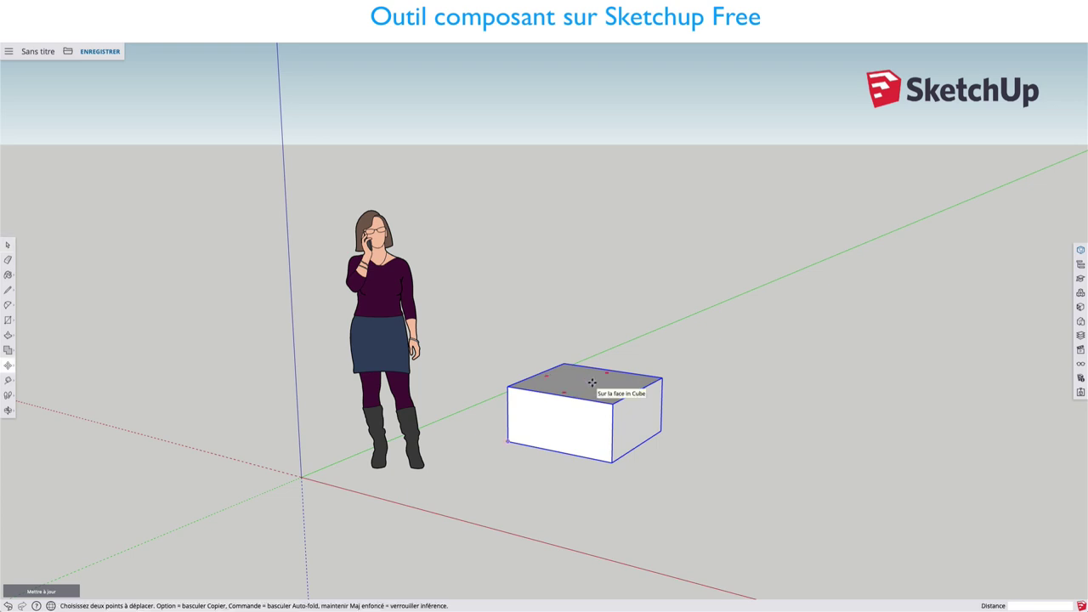
key(alt)
click(591, 383)
click(754, 409)
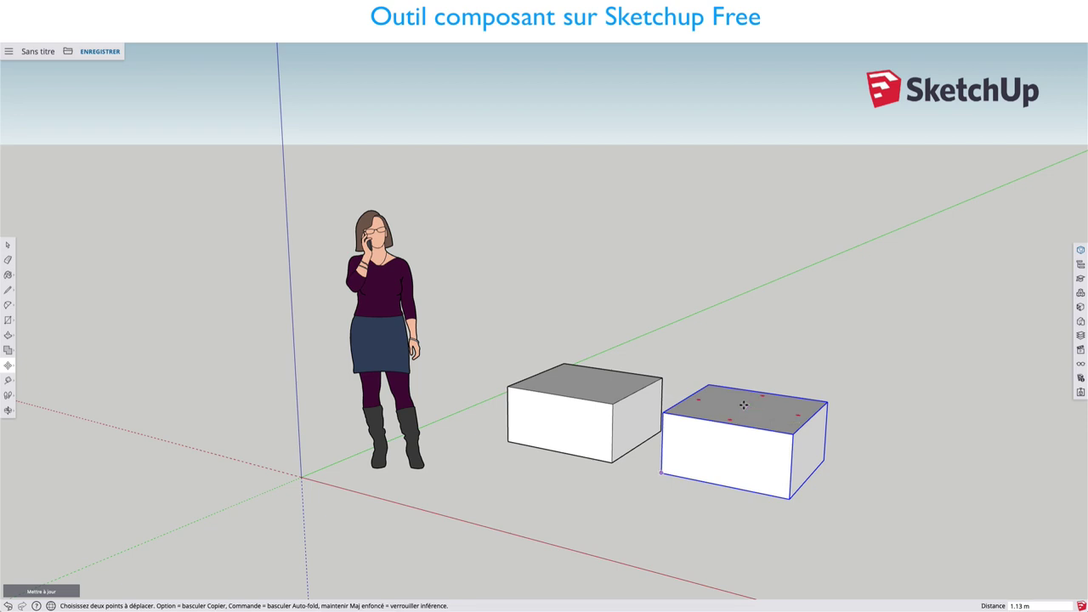
key(space)
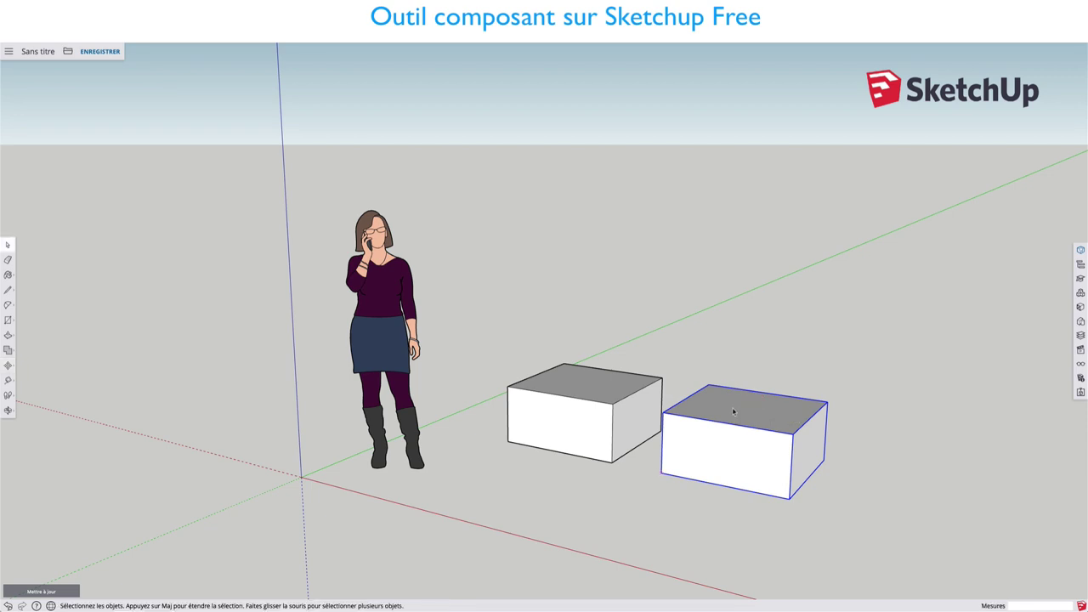
Step: Select the left cube, abandon a Move, and select the right-hand copy instead
click(598, 385)
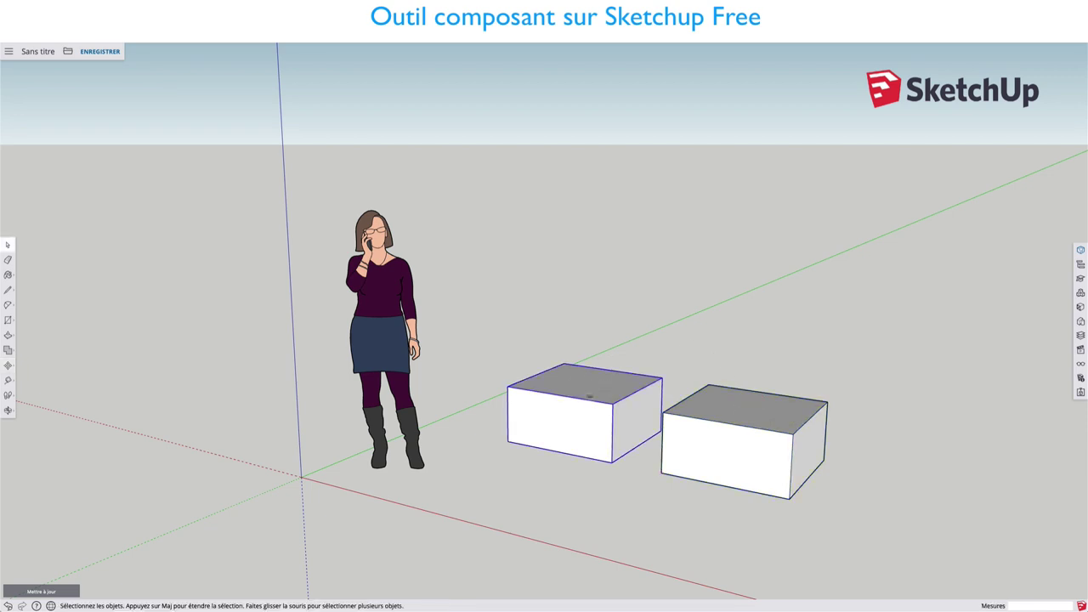
key(m)
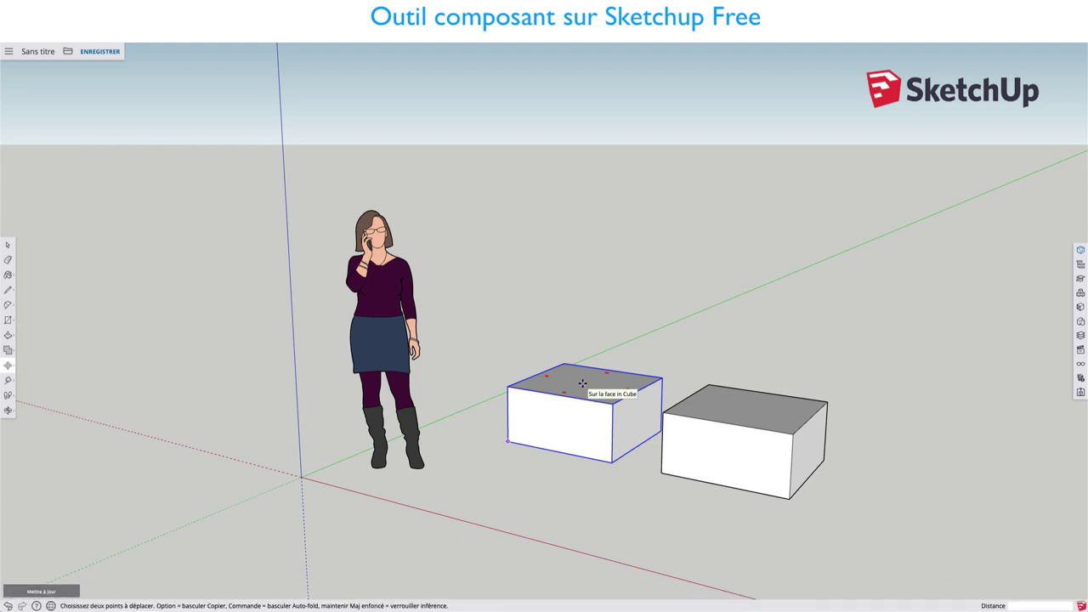
key(space)
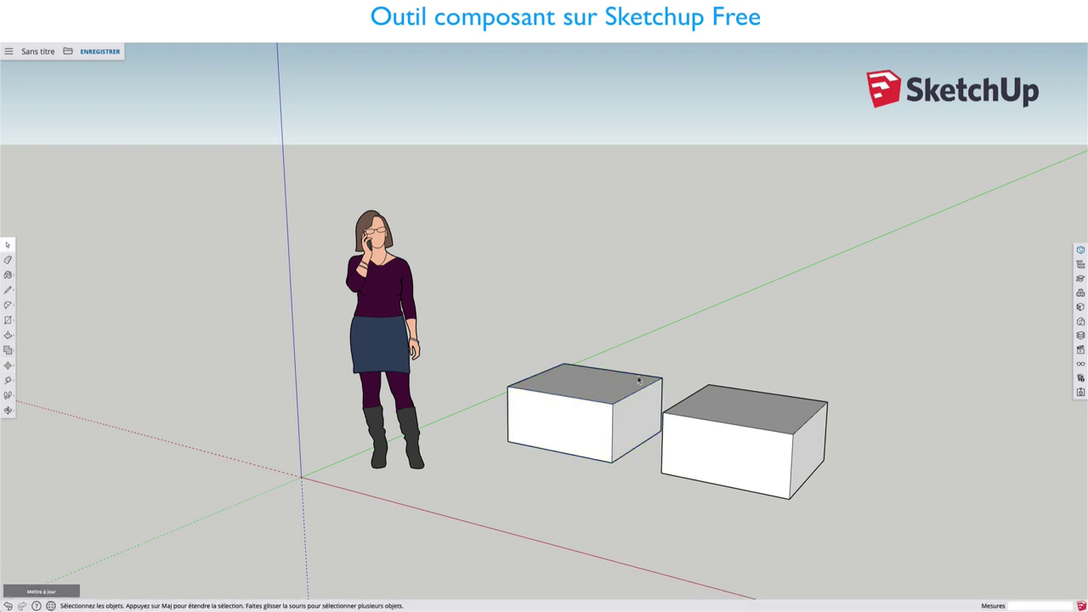
click(734, 412)
Step: In the left Cube component, offset the top face inward and raise the inner rectangle into a block
click(589, 393)
double_click(589, 393)
scroll(591, 389, up, 2)
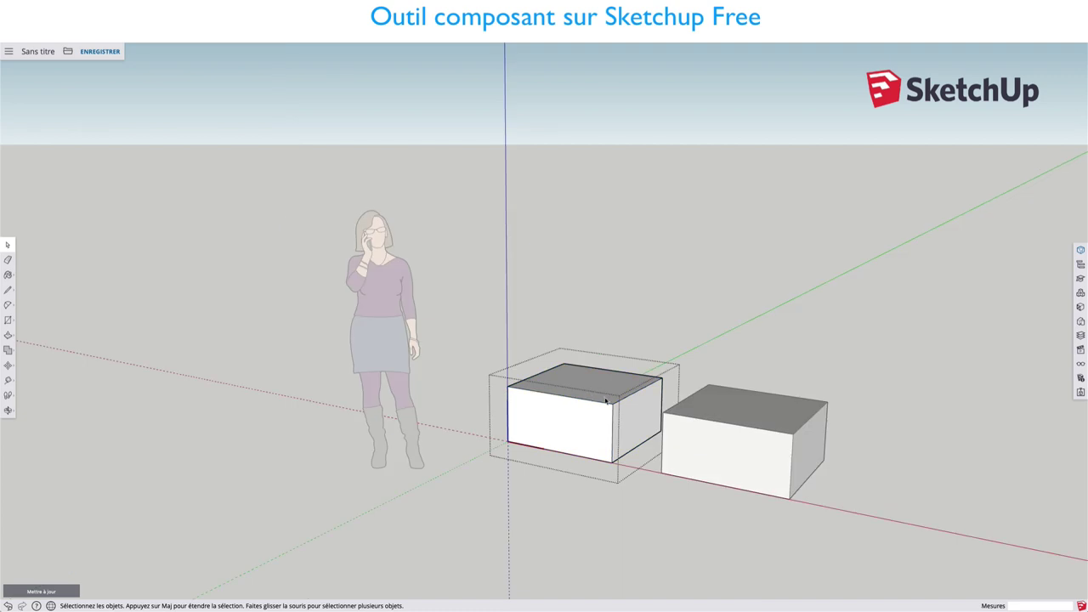
scroll(594, 379, up, 3)
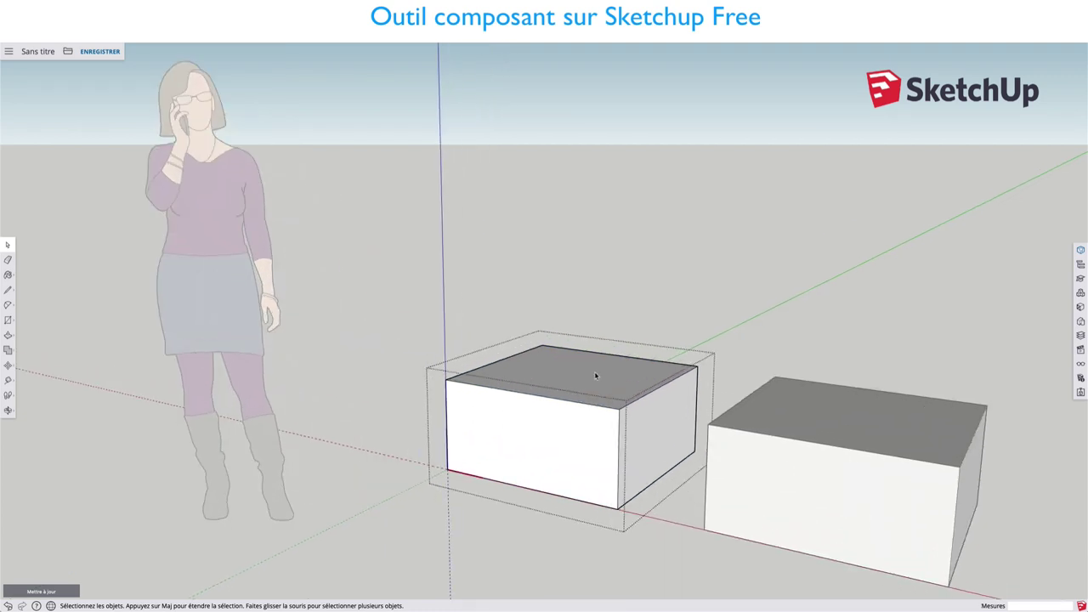
key(f)
click(527, 357)
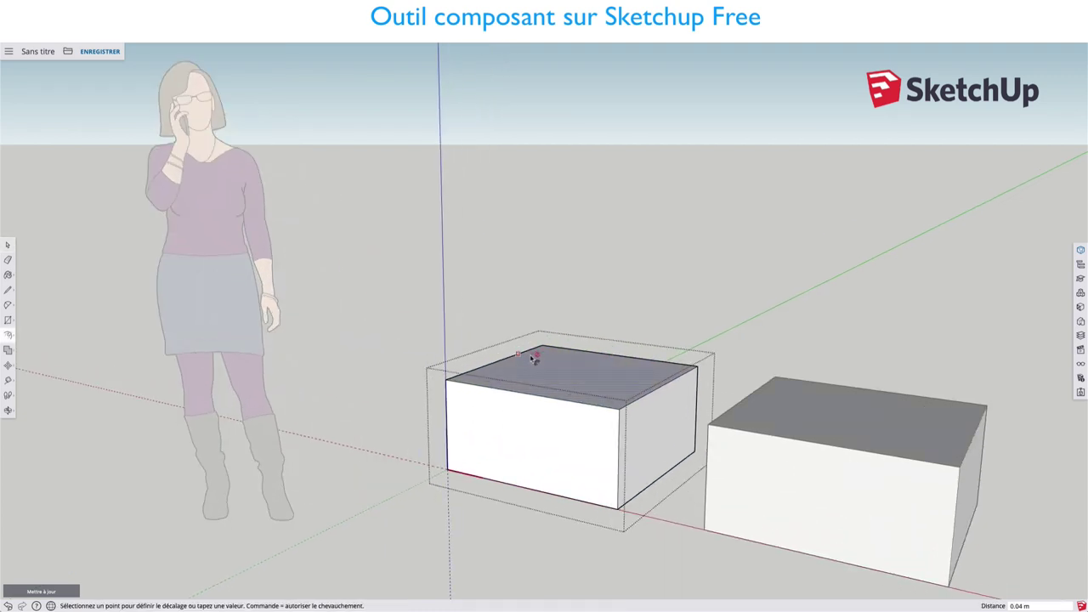
click(540, 359)
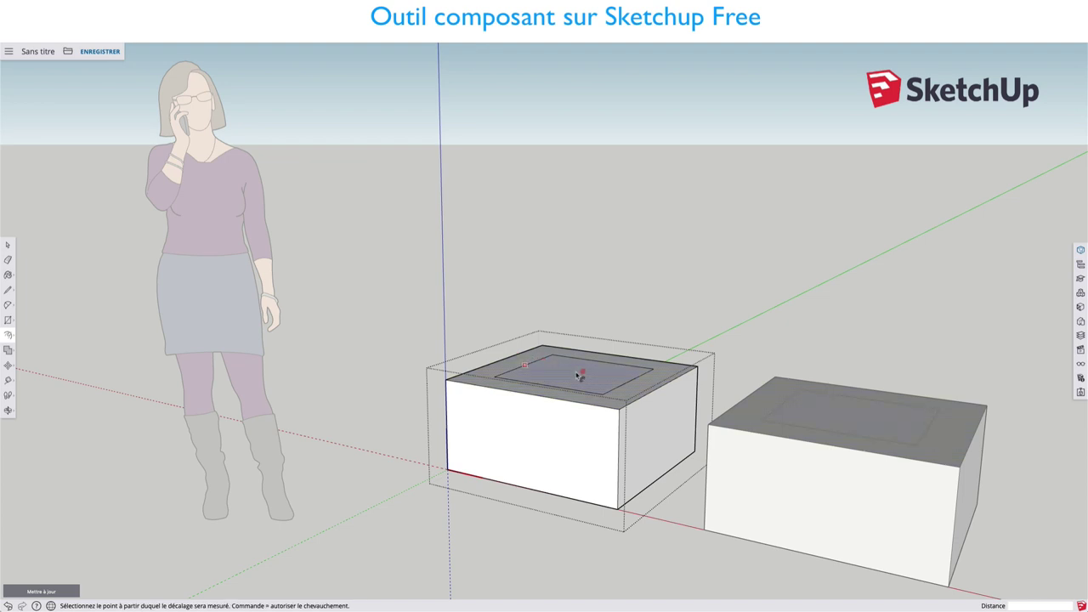
key(space)
drag(570, 377, 570, 319)
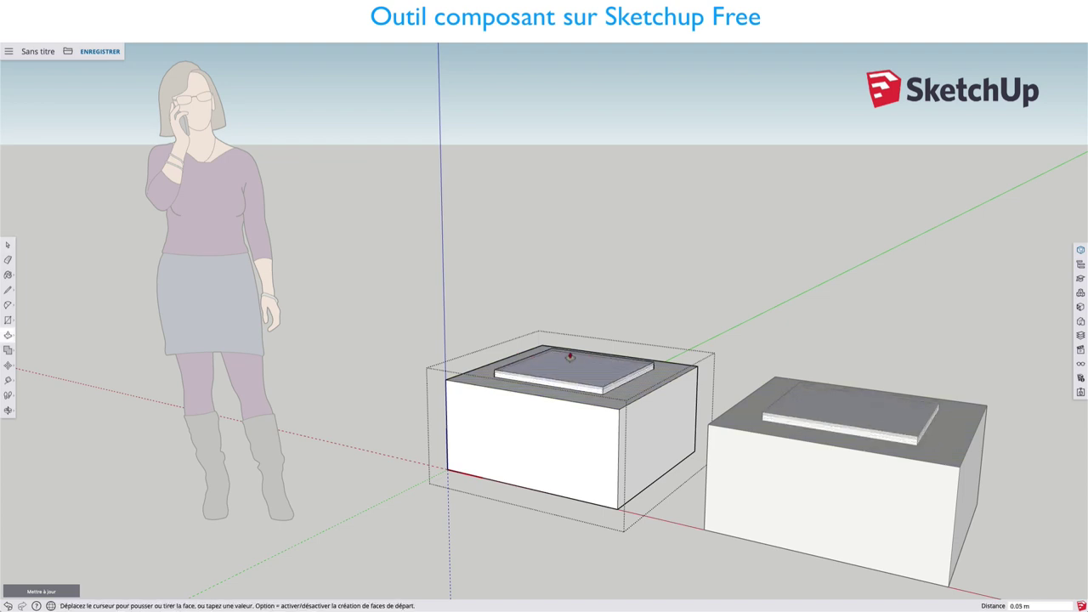
key(space)
click(709, 258)
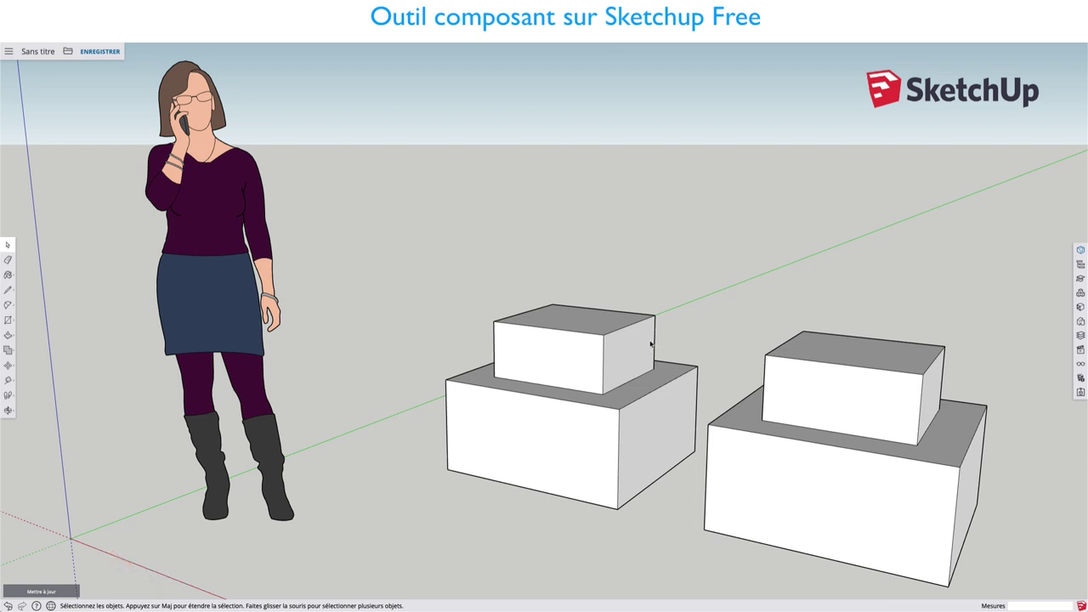
Step: Orbit to look down on the boxes and select the left stacked-box component
scroll(654, 340, down, 3)
scroll(654, 340, down, 1)
middle_drag(807, 387, 556, 306)
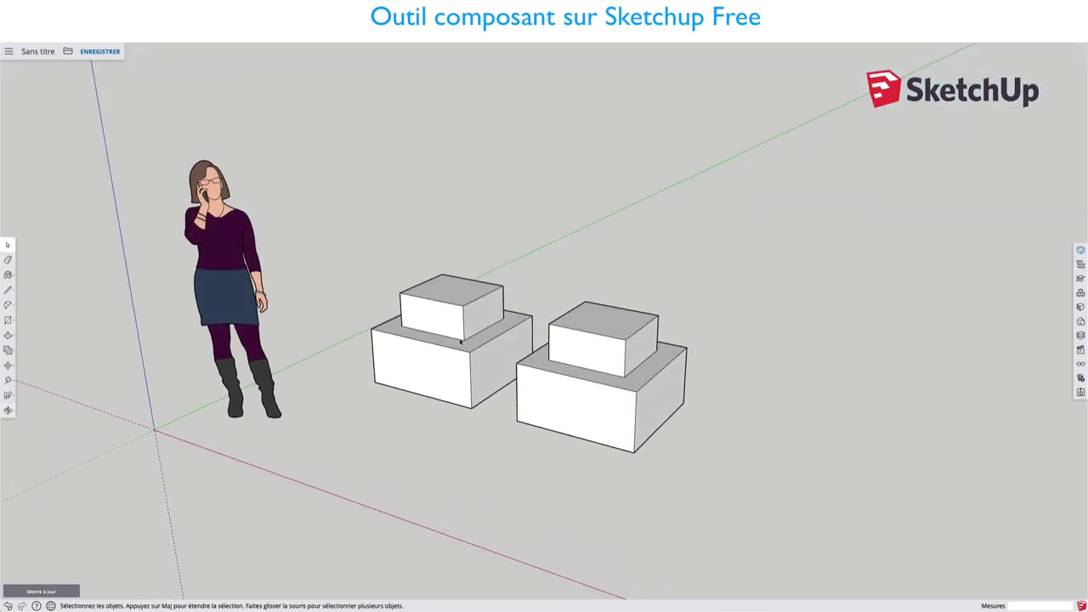
click(459, 334)
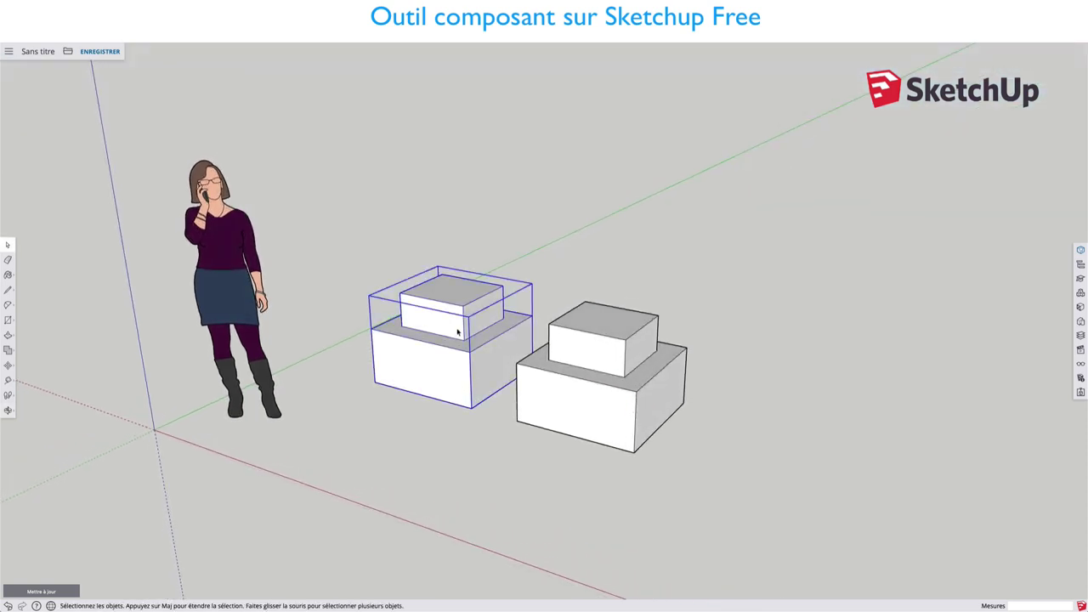
double_click(459, 333)
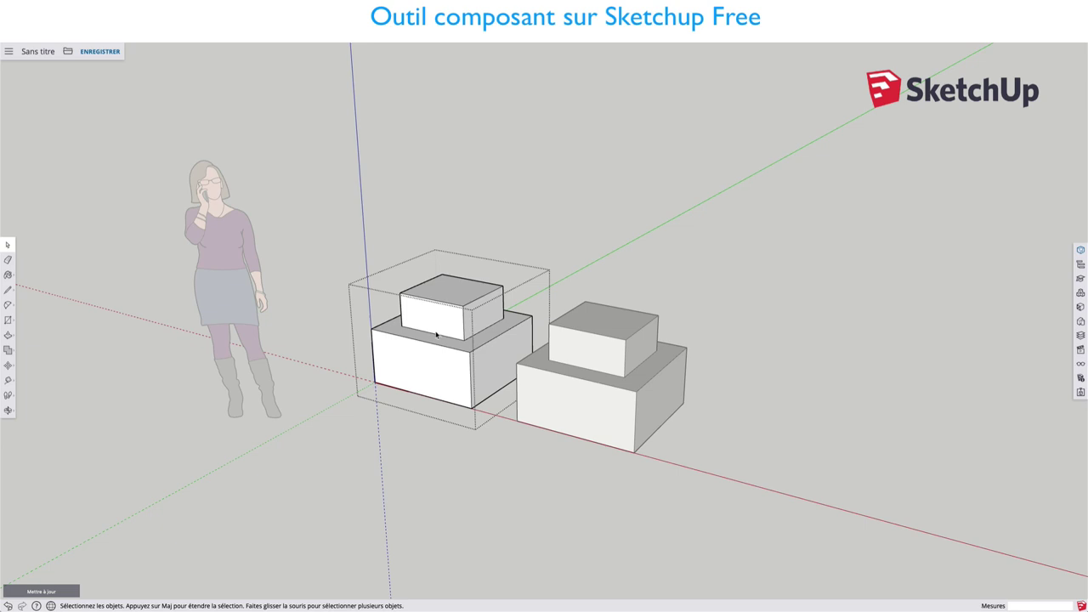
click(429, 432)
double_click(429, 366)
click(434, 431)
click(440, 364)
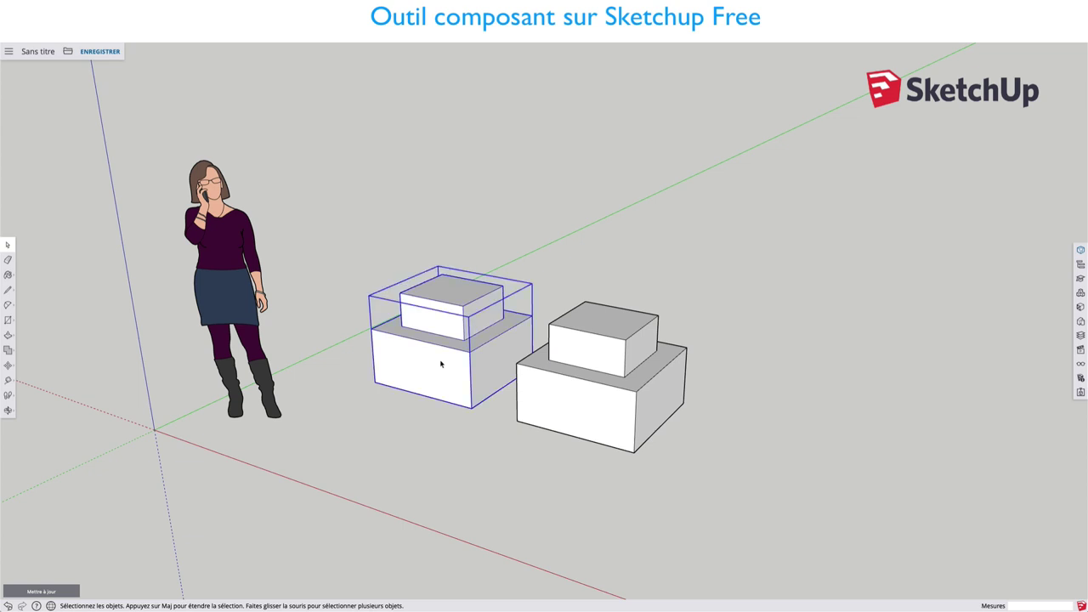
Step: Scale the left component about 1.67 times along the green axis, then delete it
key(s)
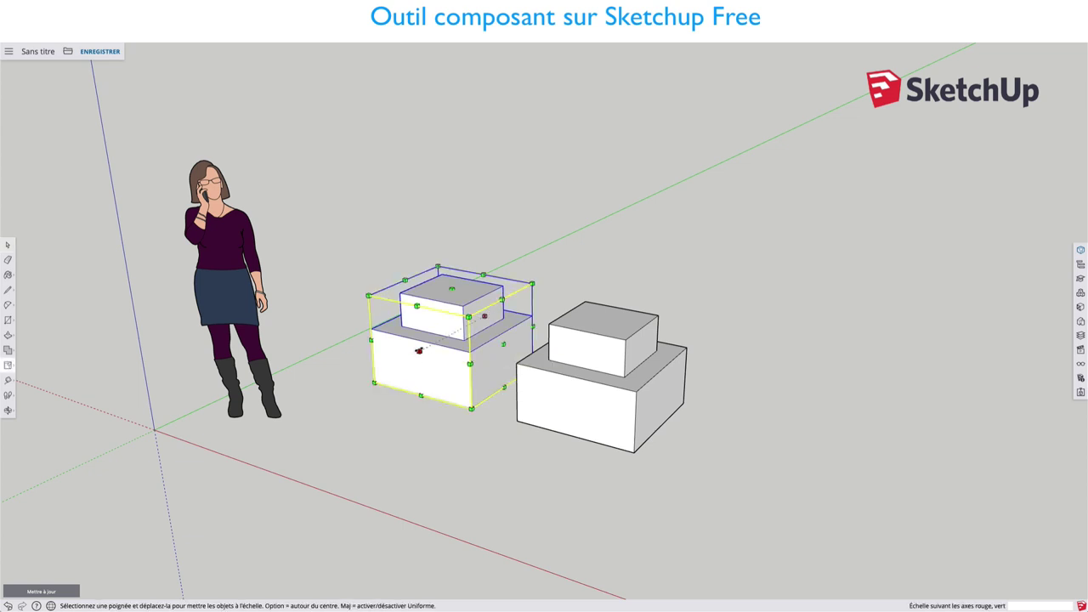
drag(420, 353, 391, 385)
key(space)
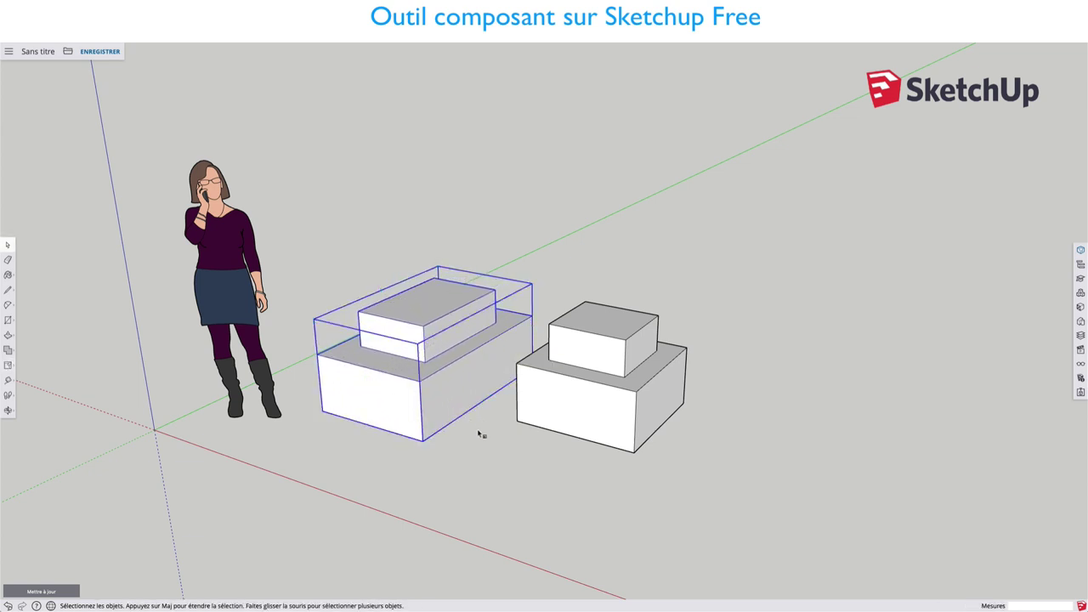
click(479, 432)
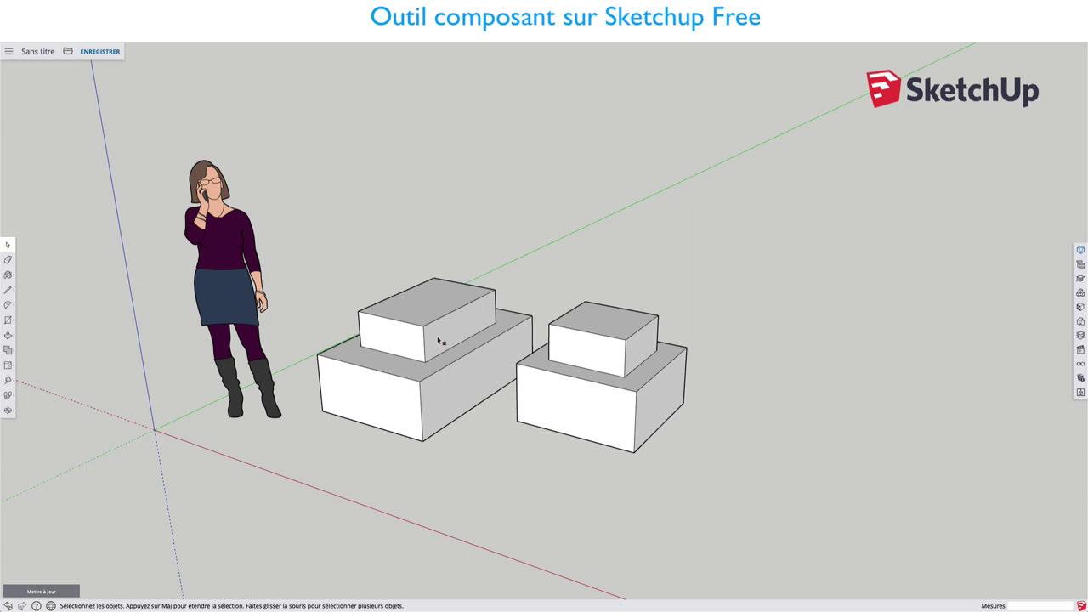
click(436, 369)
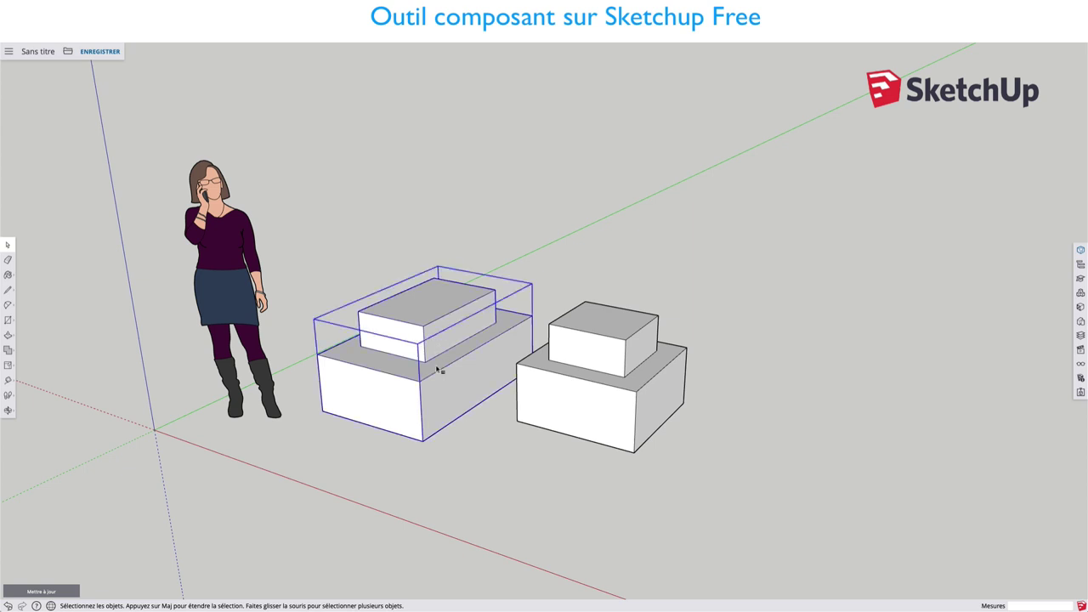
key(Delete)
Step: Delete the right component and build a new box in its place
click(559, 388)
key(Delete)
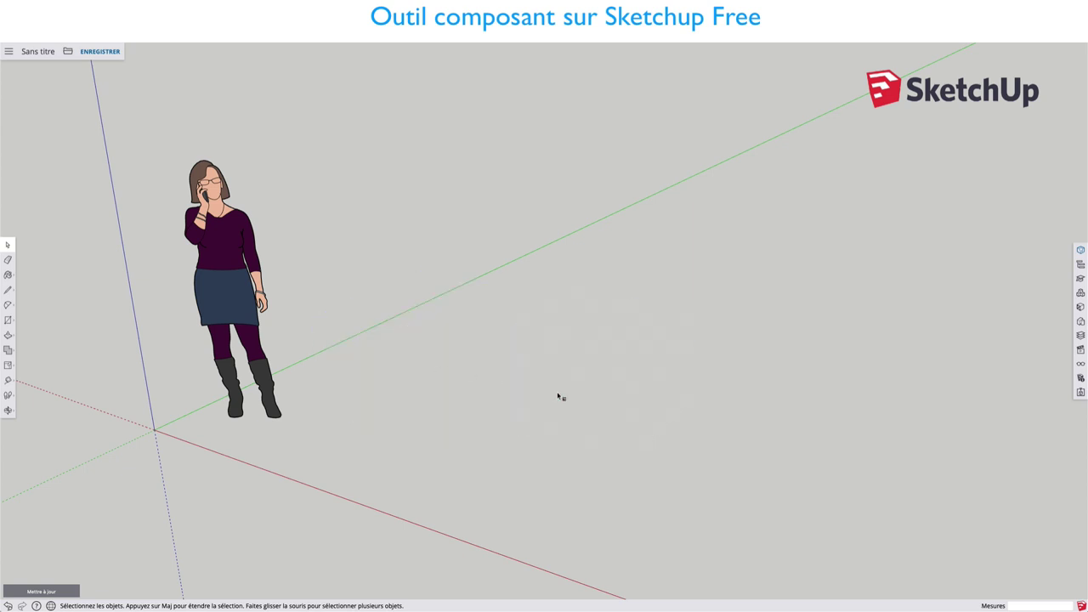
key(r)
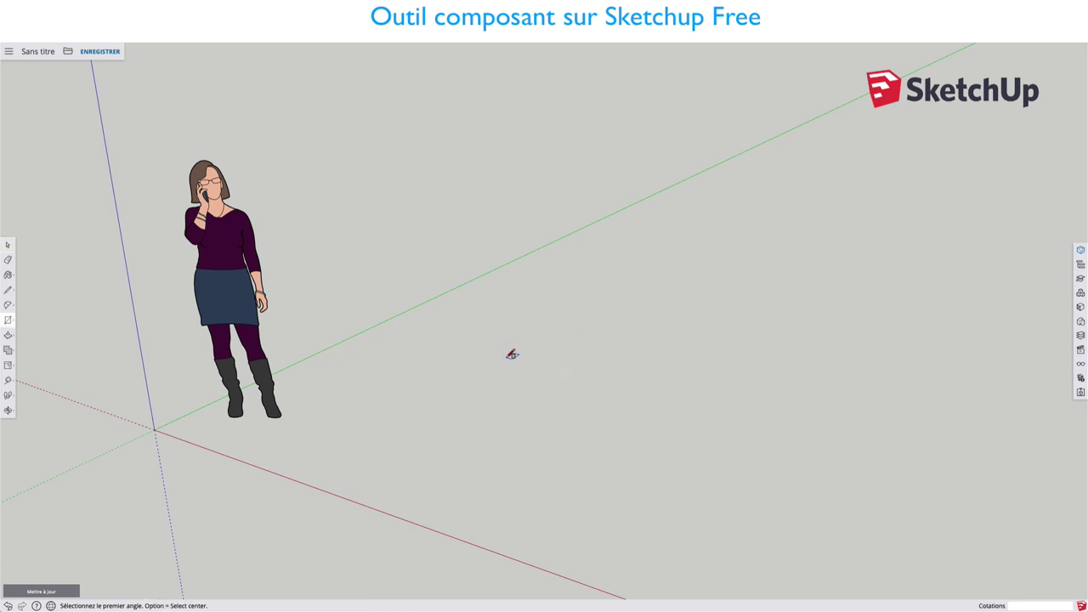
click(508, 358)
click(553, 474)
key(p)
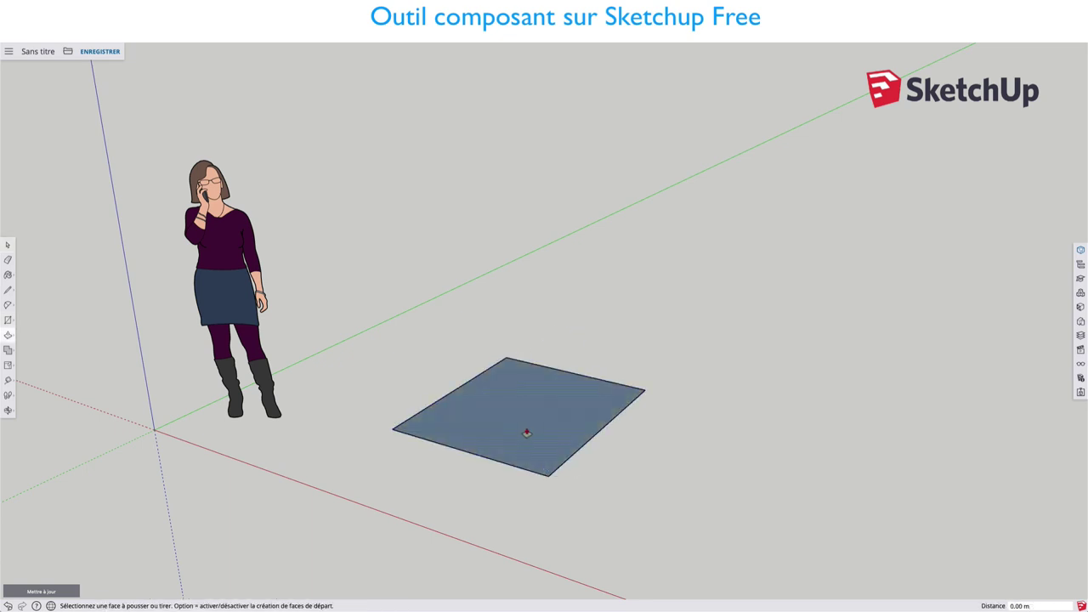
click(525, 432)
click(513, 302)
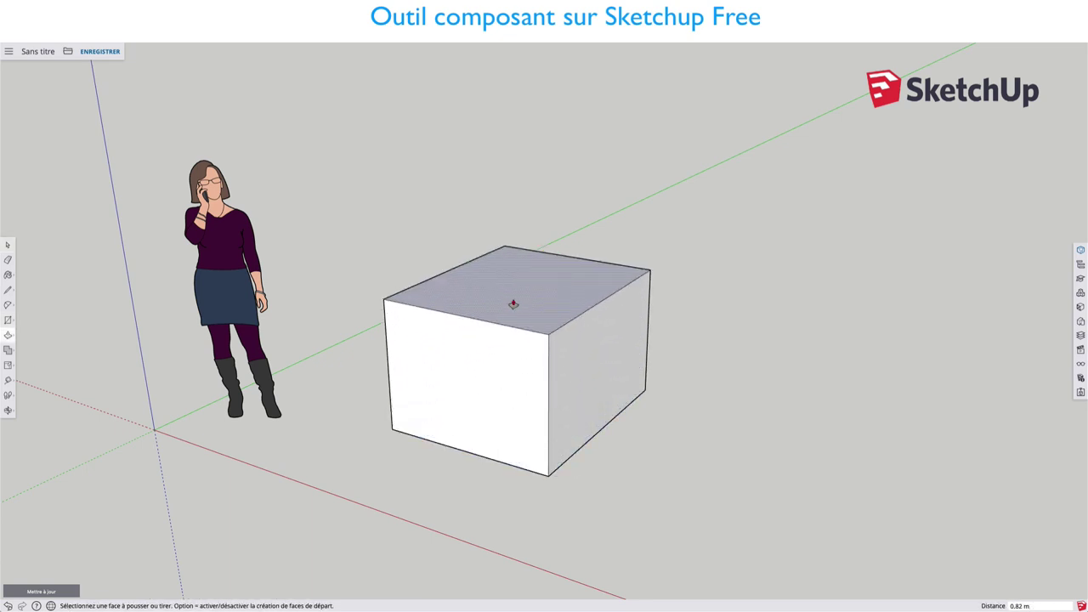
Step: Draw a line across the box top and raise it into a gabled roof ridge
key(l)
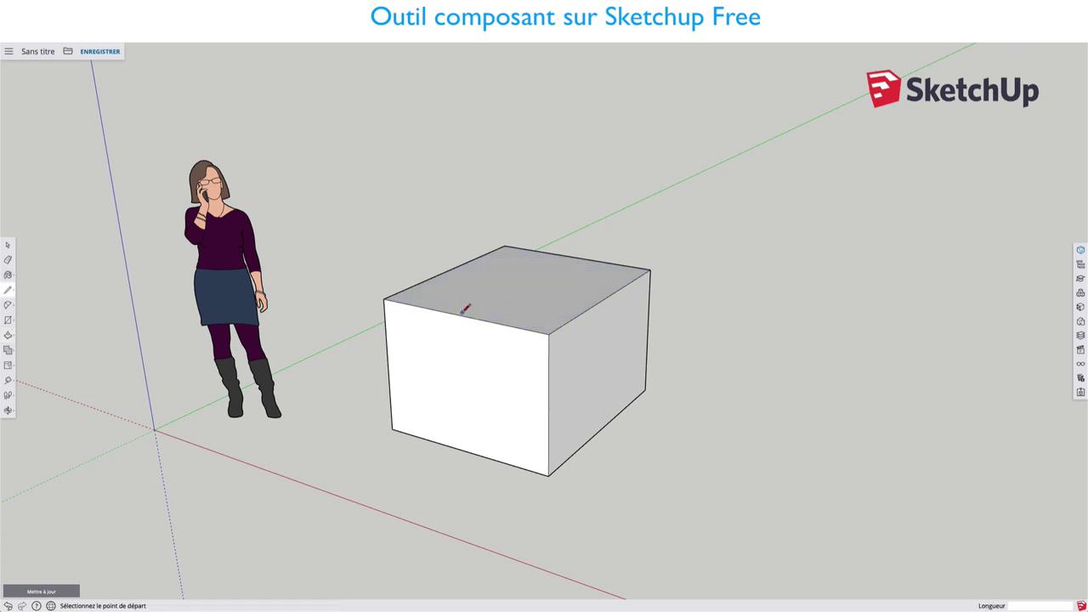
click(461, 316)
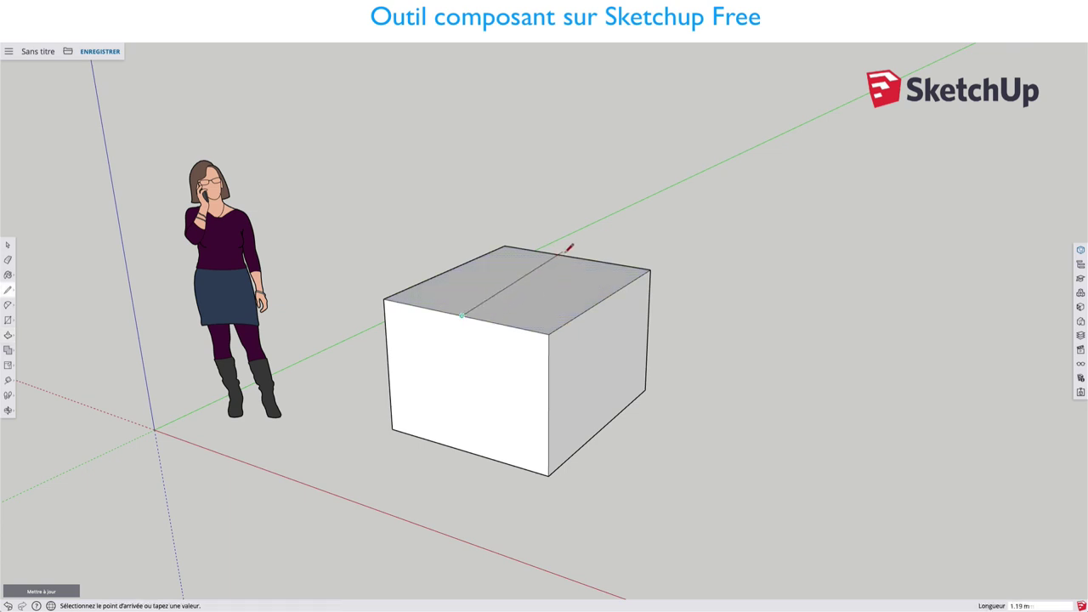
click(576, 253)
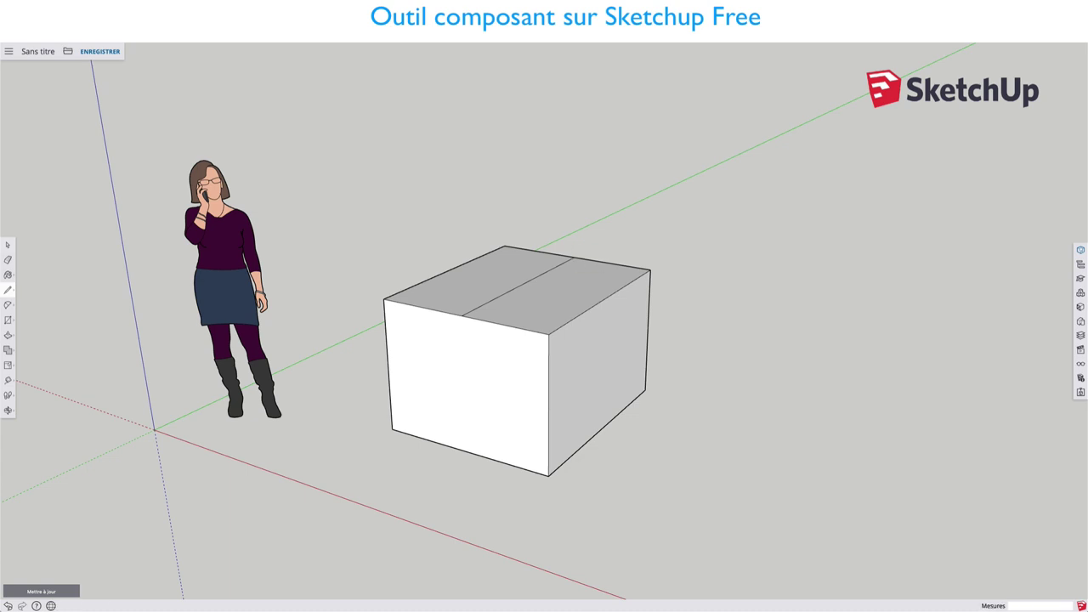
key(space)
click(536, 281)
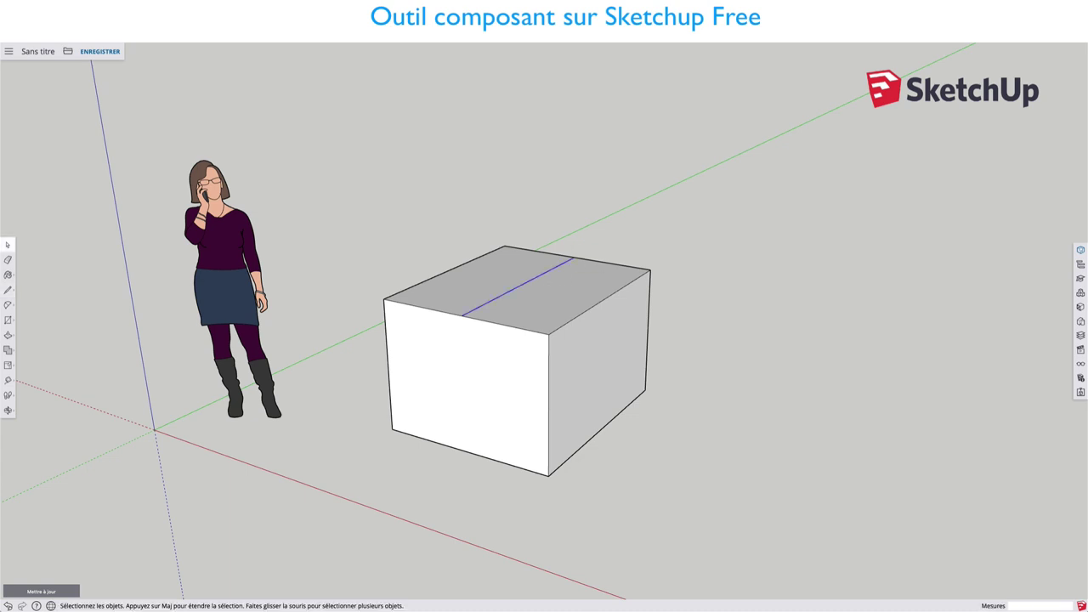
key(m)
click(523, 283)
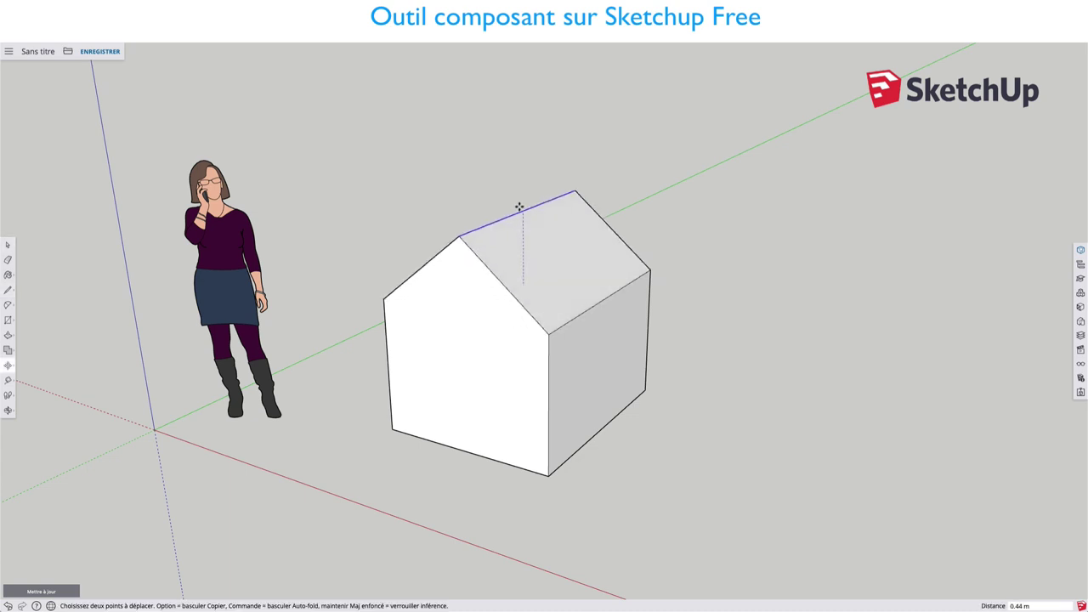
click(522, 184)
key(space)
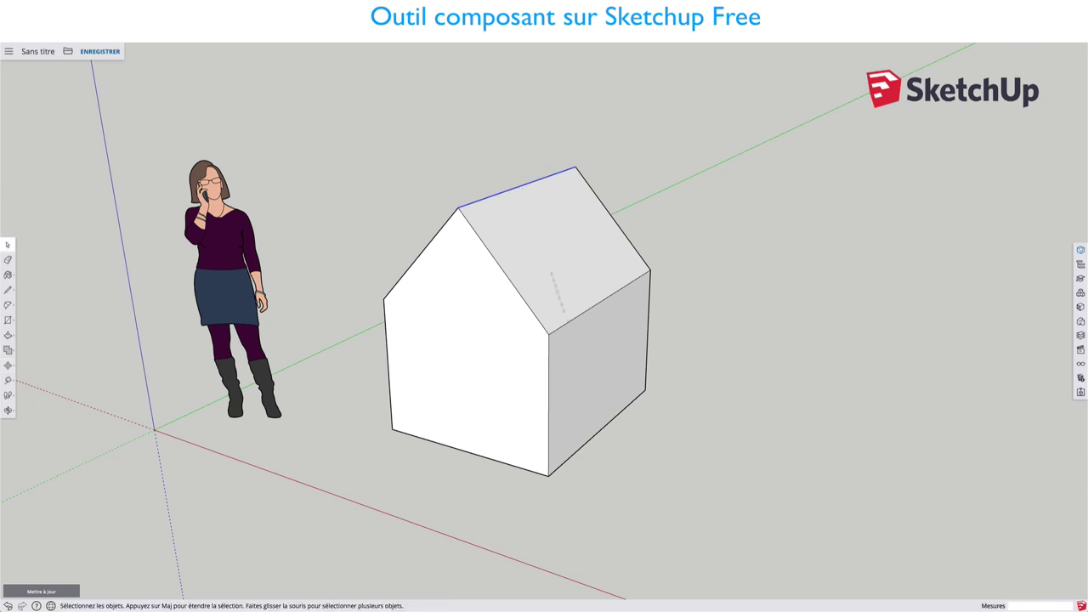
Step: Draw a small rectangle beside the house, offset it inward into a frame, and select it
key(r)
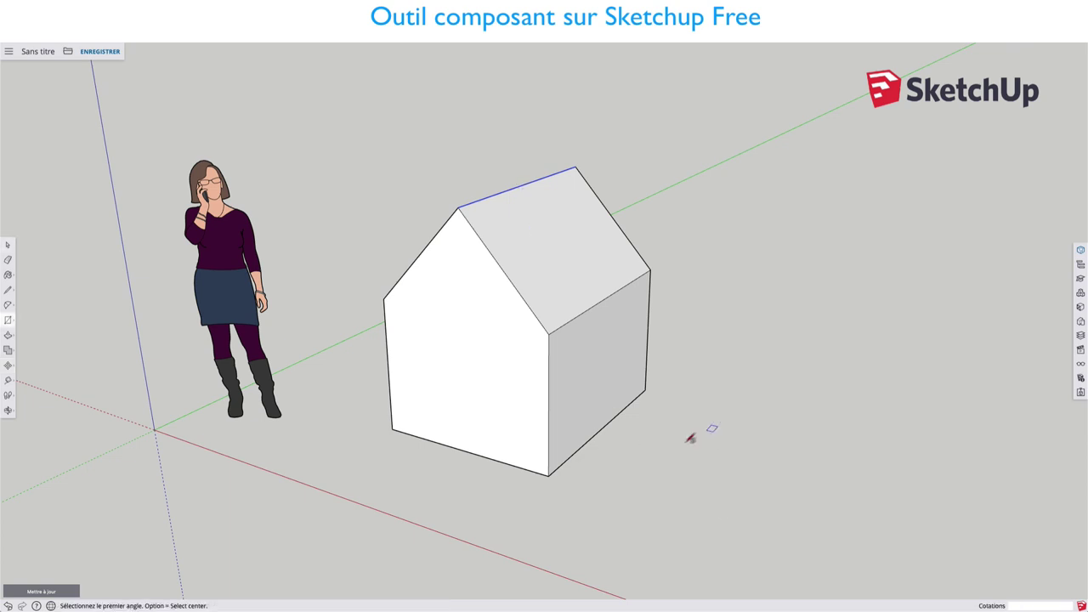
click(660, 451)
click(671, 494)
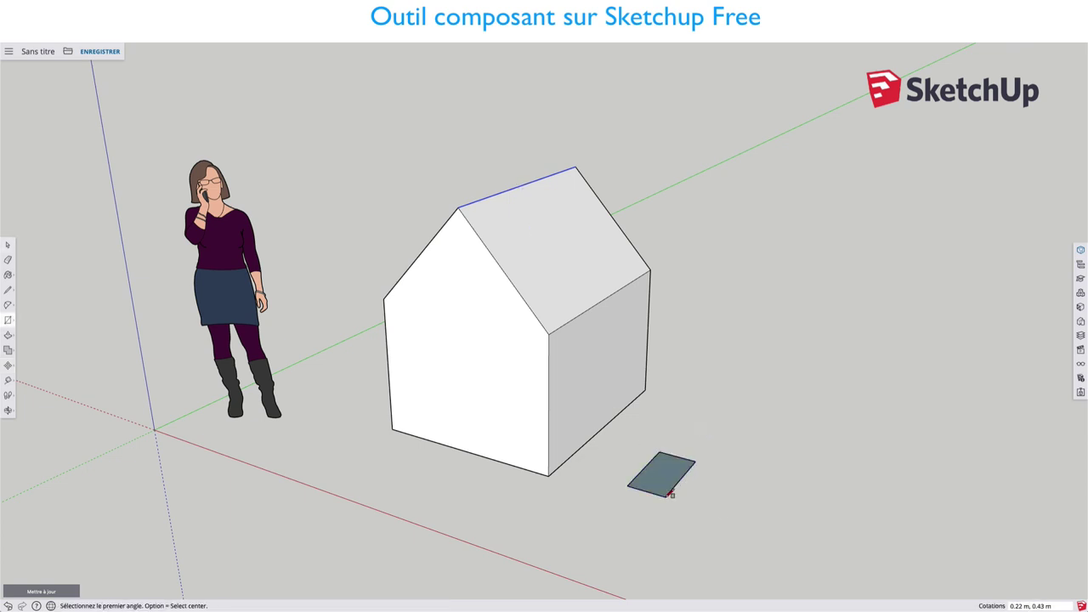
key(f)
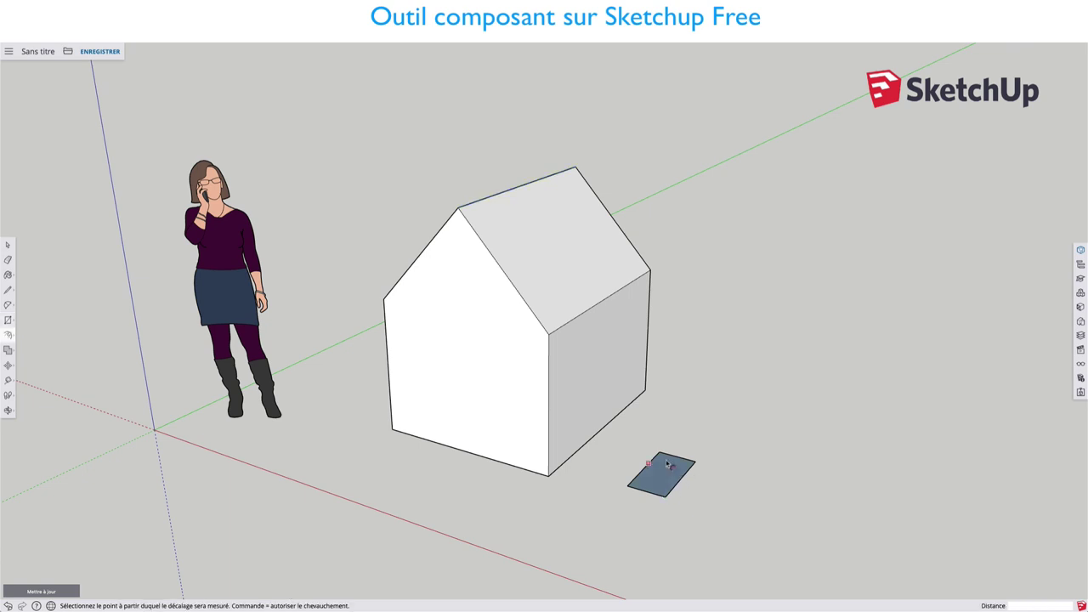
click(661, 456)
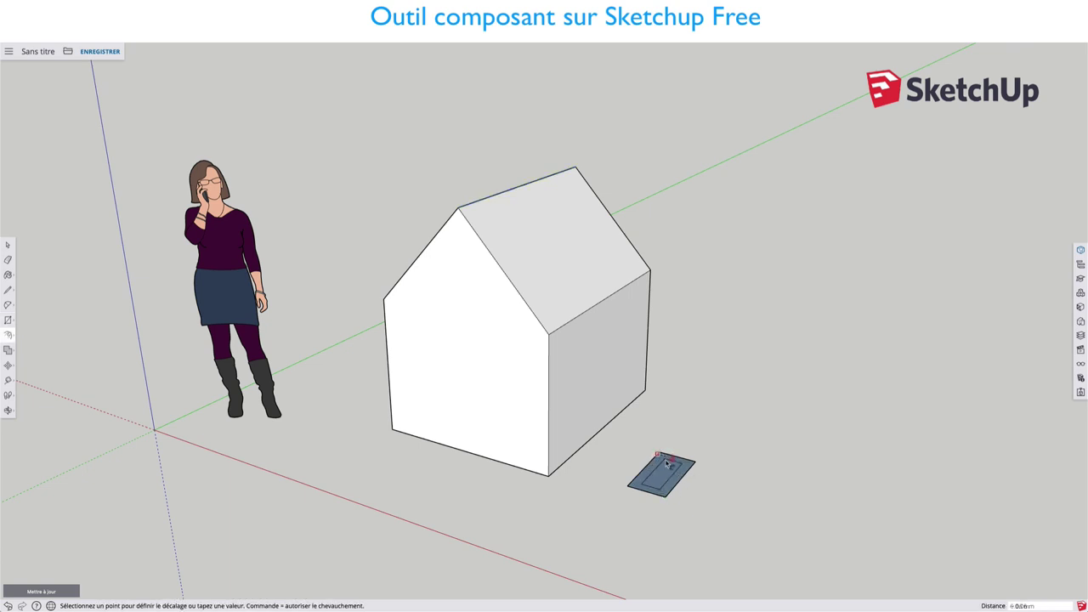
click(668, 463)
key(space)
scroll(672, 472, up, 3)
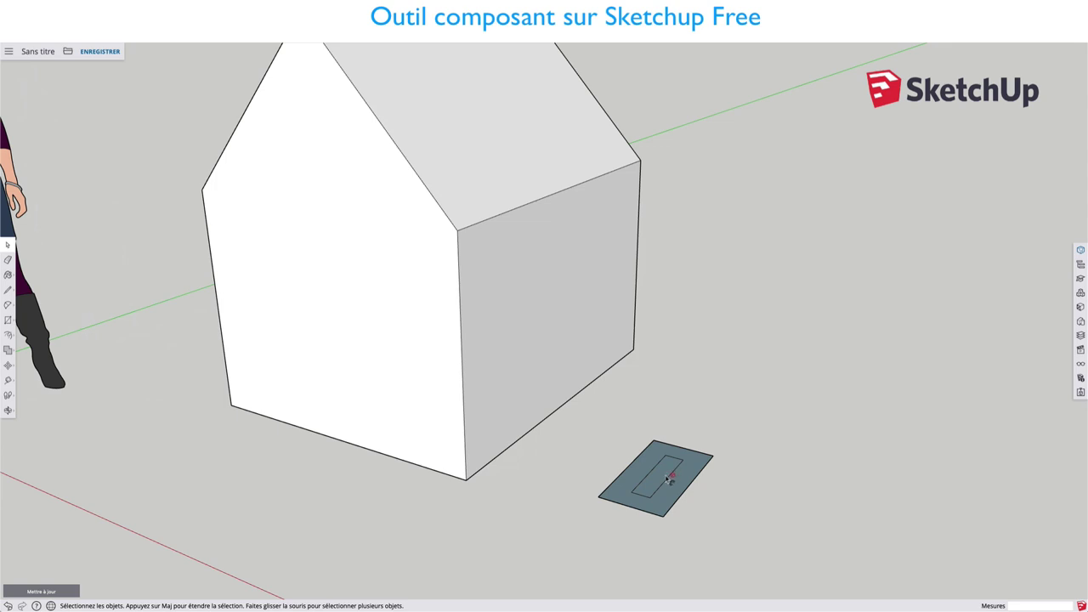
scroll(668, 478, down, 5)
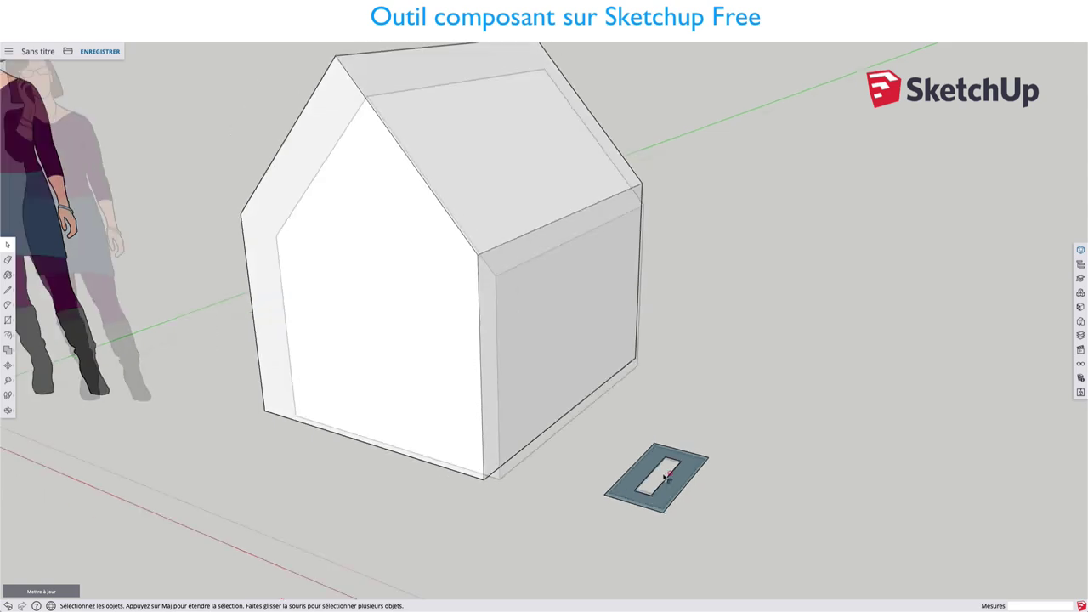
mouse_move(615, 432)
mouse_down()
mouse_move(668, 520)
mouse_move(714, 540)
mouse_up()
Step: Make the frame a component named Windows, glued to Any, with Cut opening enabled
right_click(682, 476)
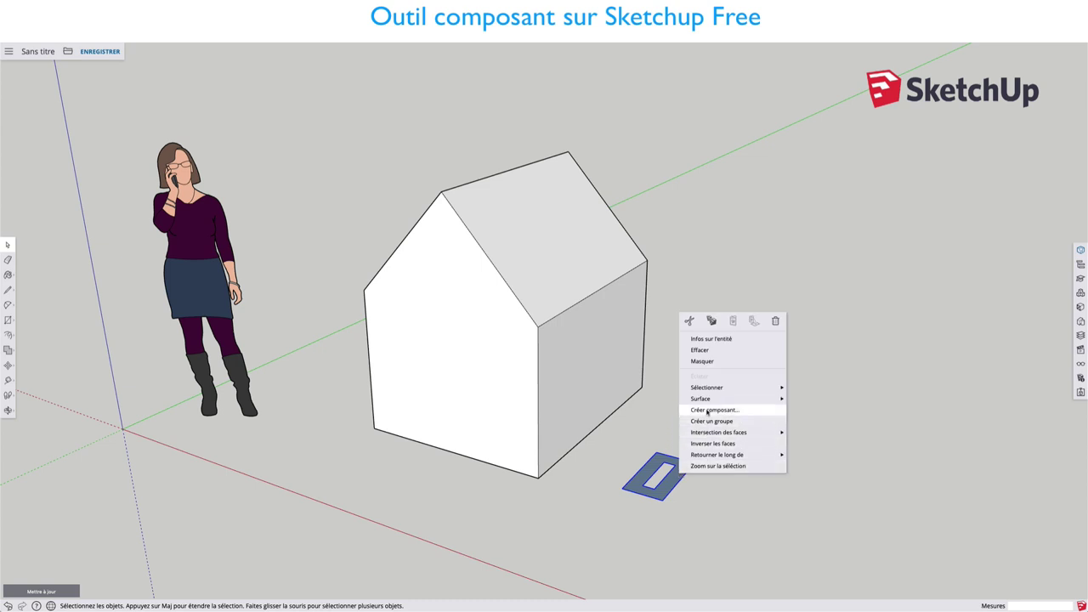
click(707, 411)
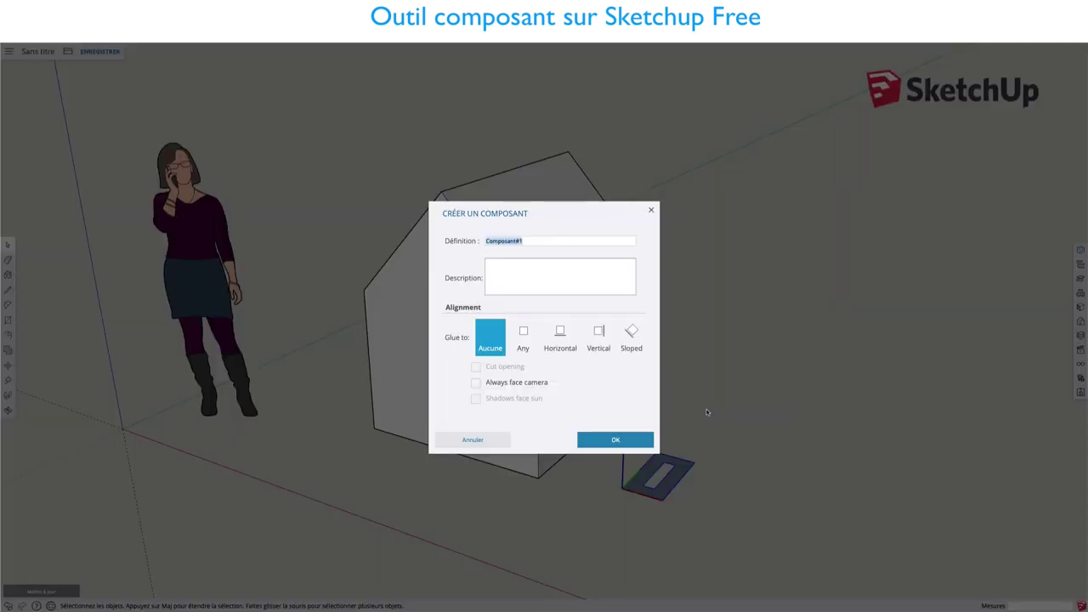
text(wdows)
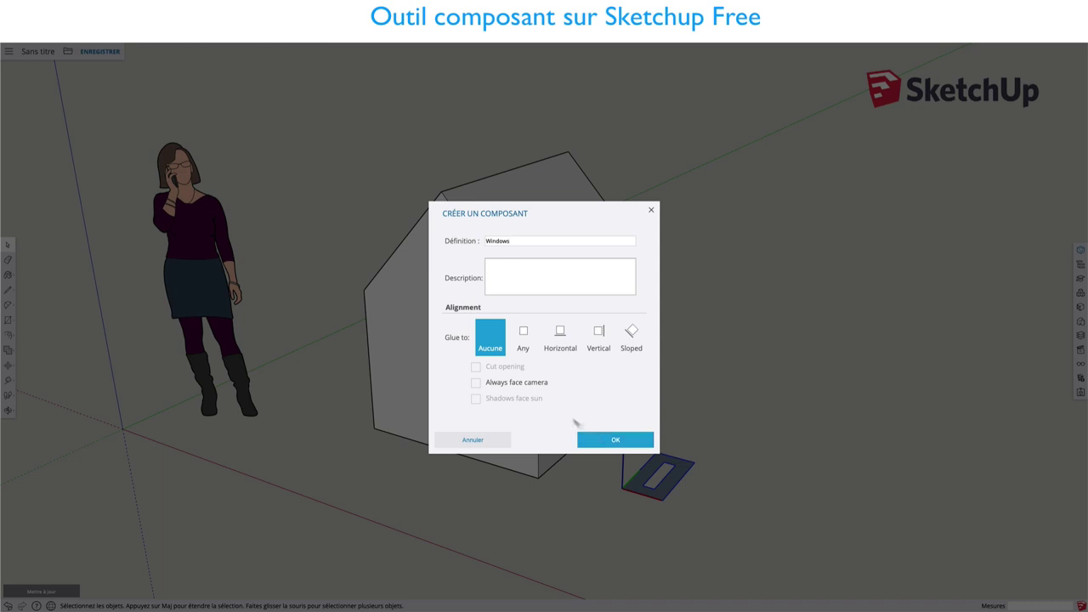
click(524, 332)
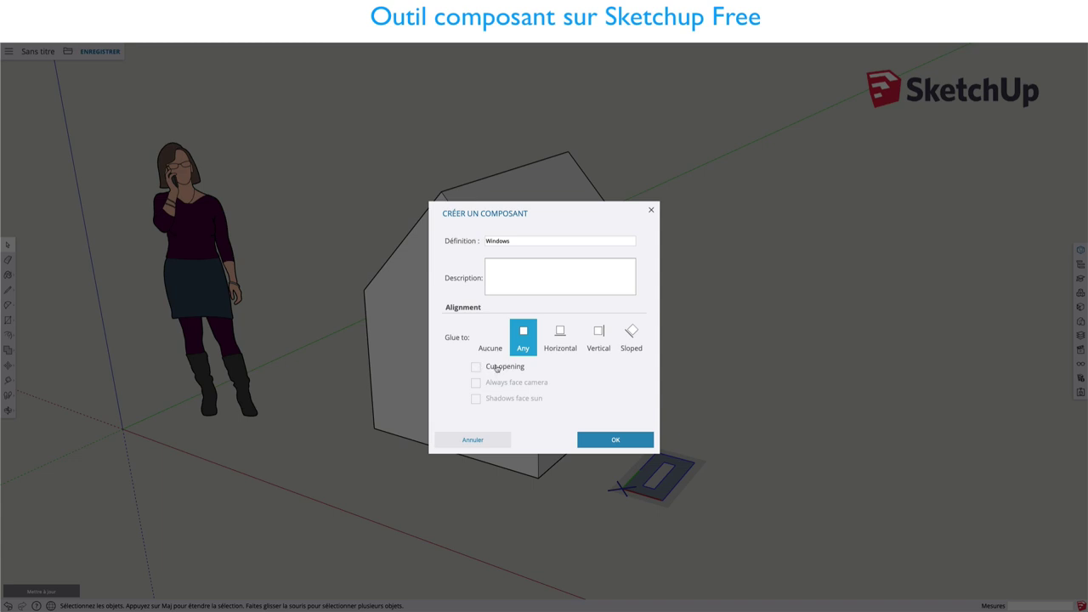
click(478, 366)
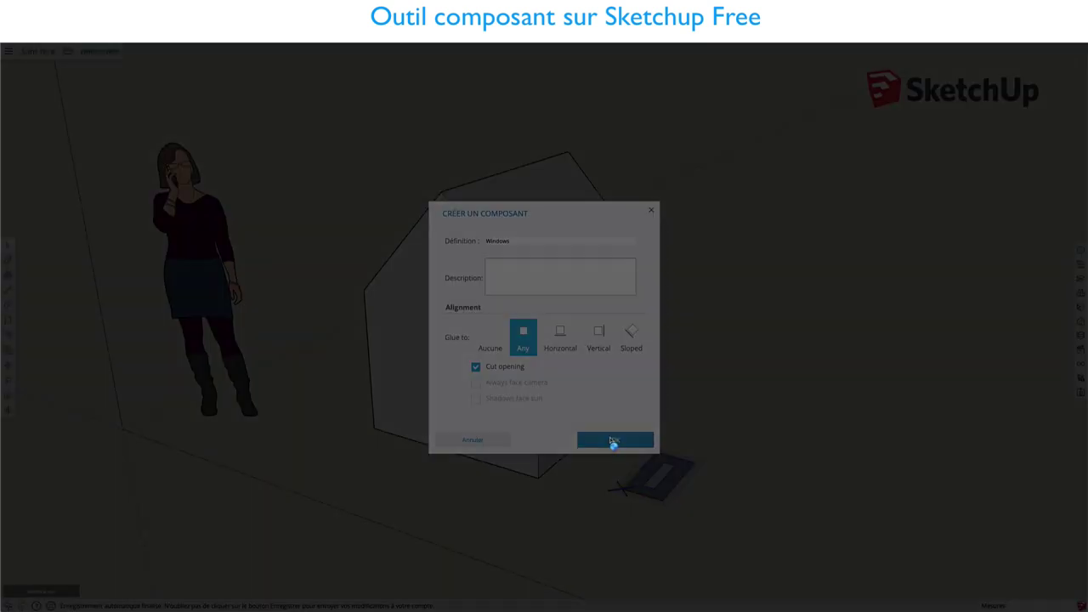
click(613, 441)
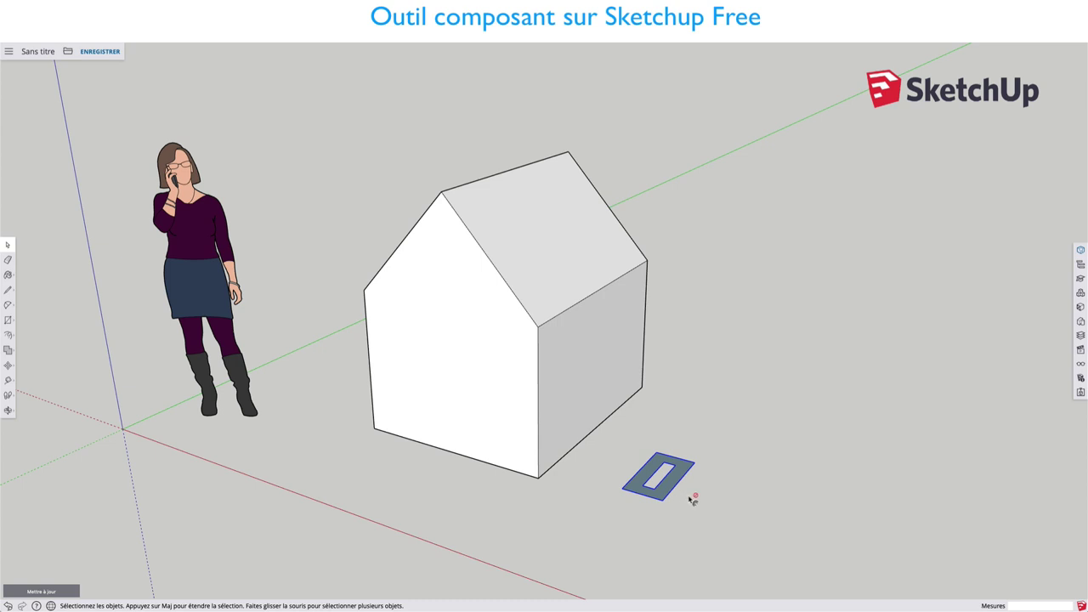
Step: Draw a second rectangle beside the Windows frame, inset it, and delete the inner face
key(r)
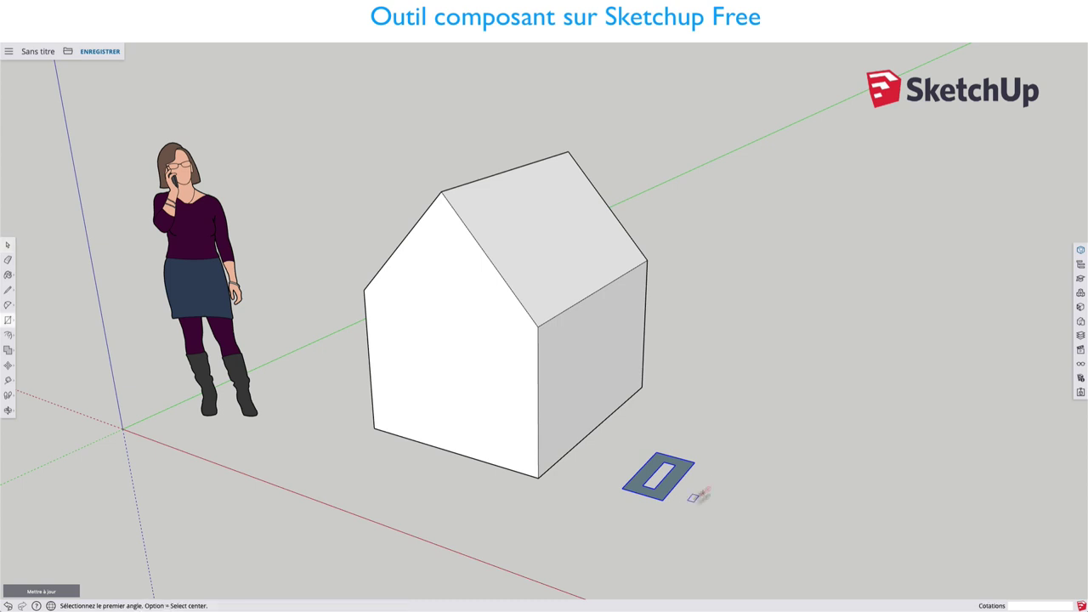
click(711, 467)
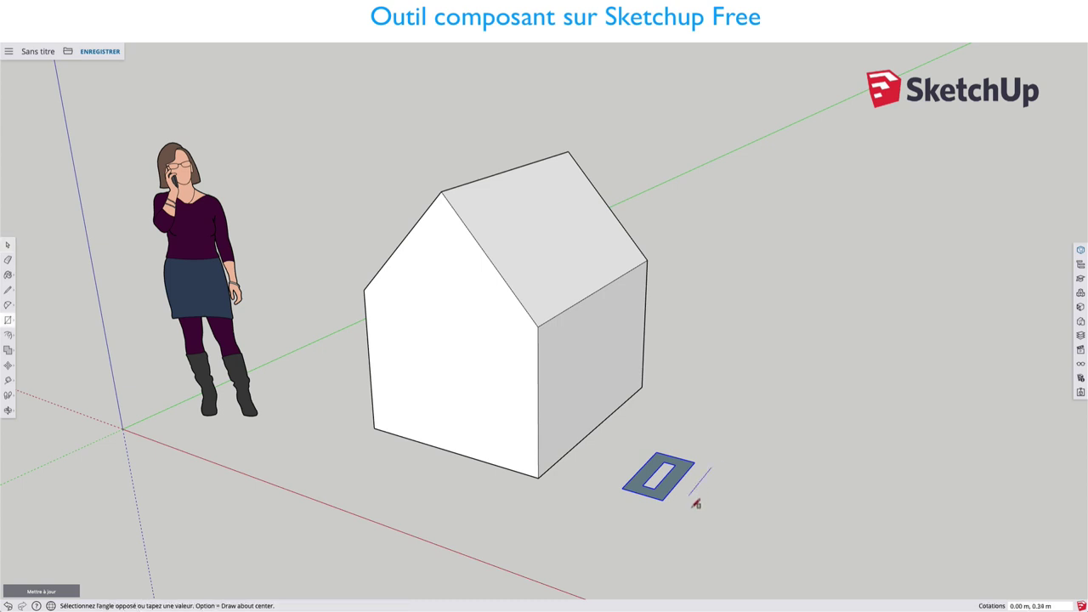
click(731, 523)
key(space)
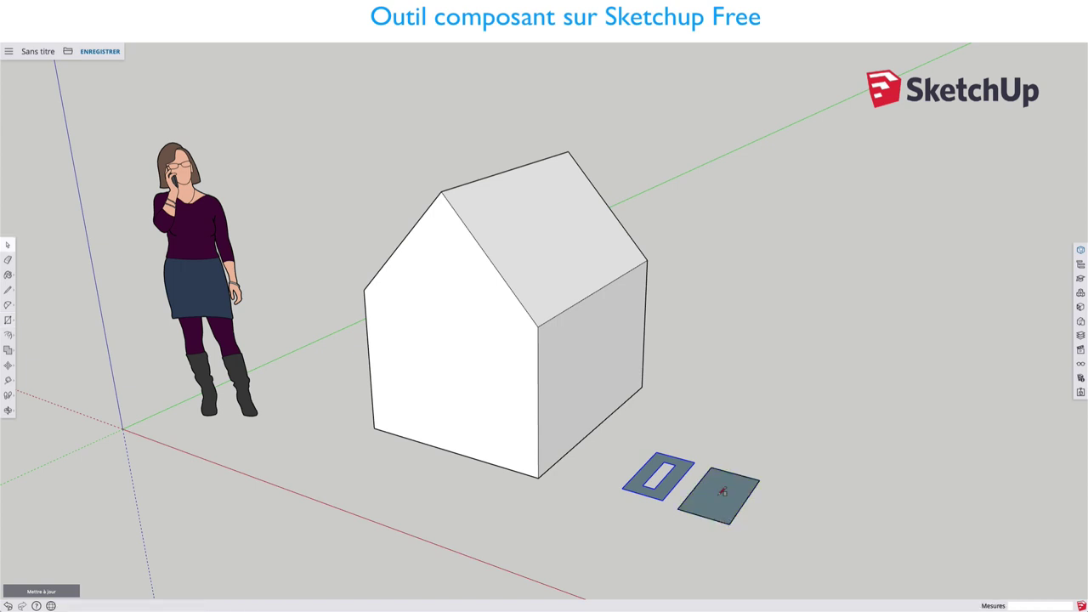
key(f)
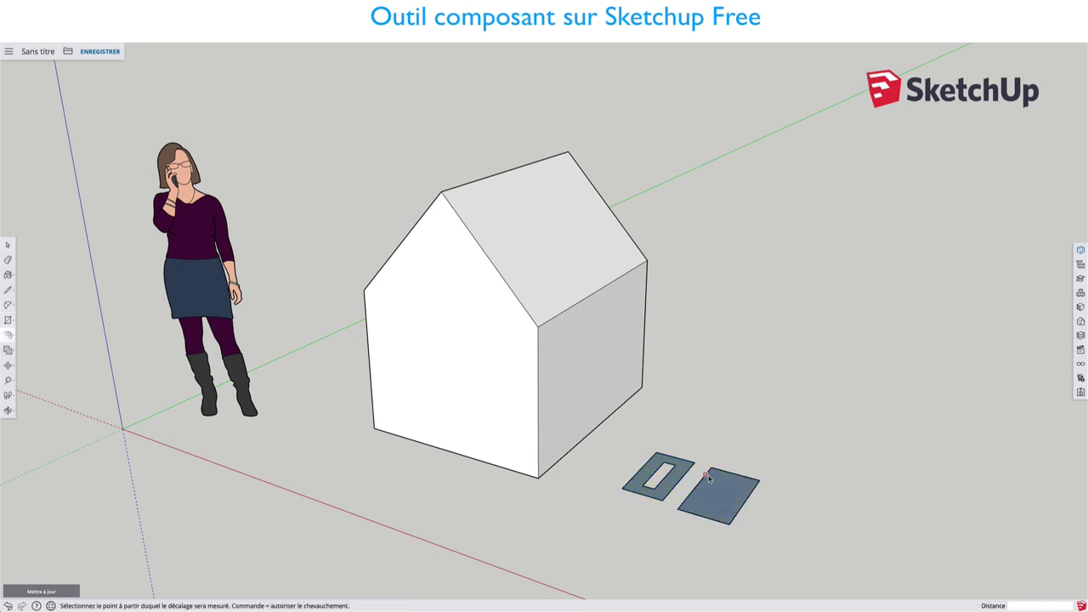
click(708, 478)
click(714, 494)
key(space)
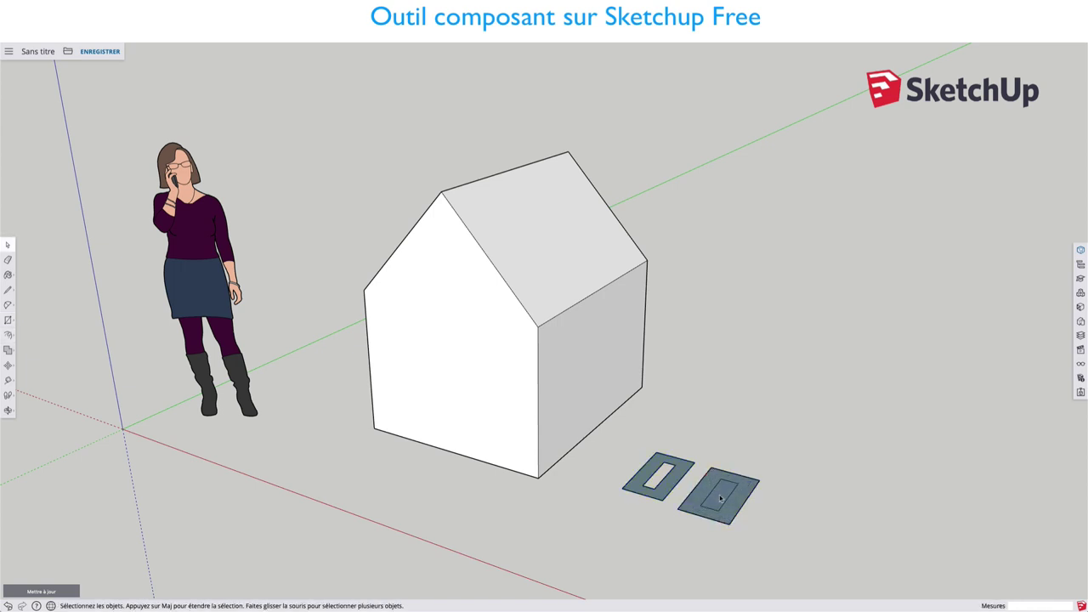
key(Delete)
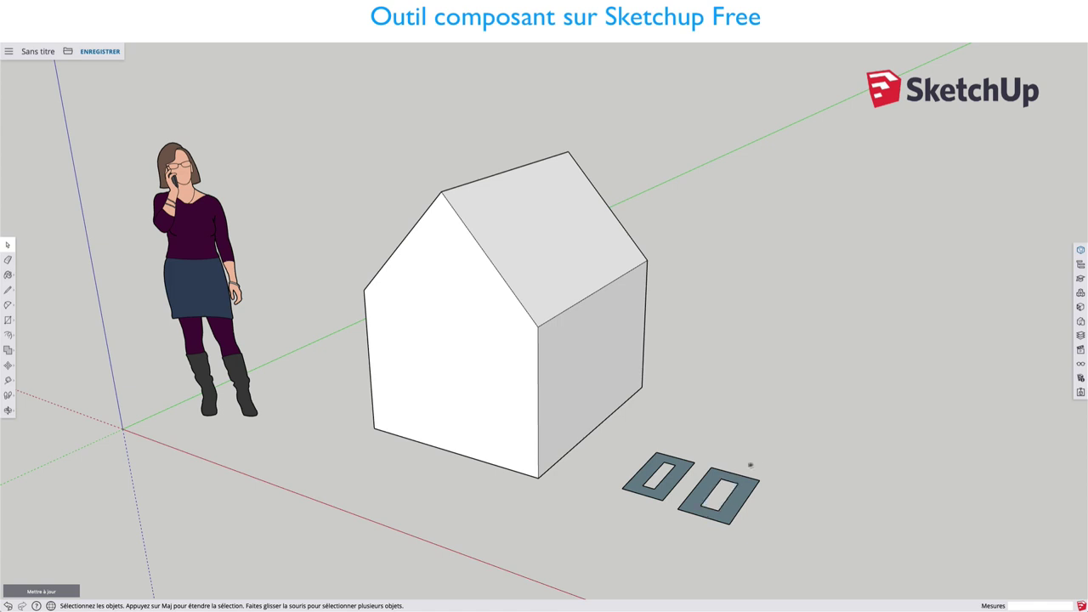
Step: Drag-select the new right-hand frame beside the Windows component
drag(800, 459, 764, 504)
drag(676, 446, 765, 538)
drag(801, 459, 680, 549)
drag(679, 548, 673, 547)
click(723, 450)
drag(674, 436, 770, 548)
drag(675, 428, 780, 551)
Step: Make the second frame a 'windows without opening' component glued to Any, with Cut opening off
right_click(732, 510)
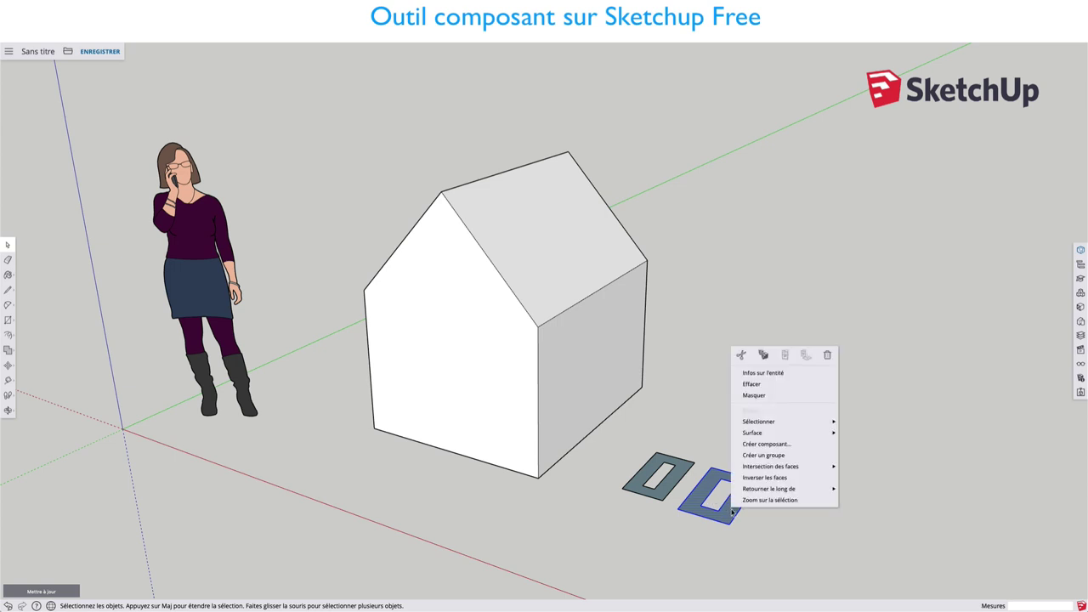
click(756, 444)
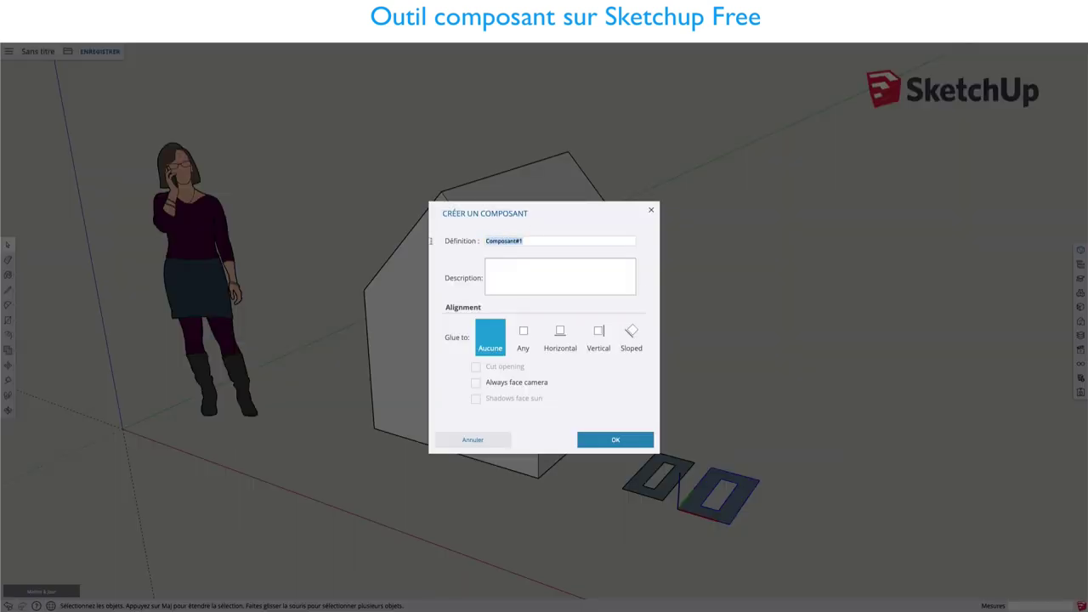
text(window)
text(s withu)
key(BackSpace)
text(out o)
text(pening)
click(532, 342)
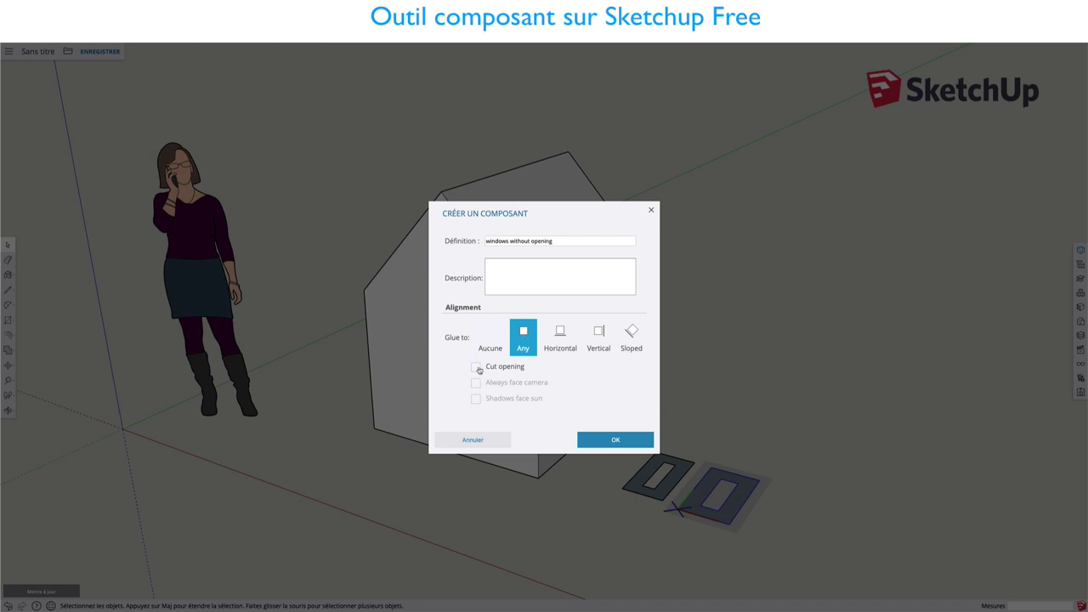
click(601, 440)
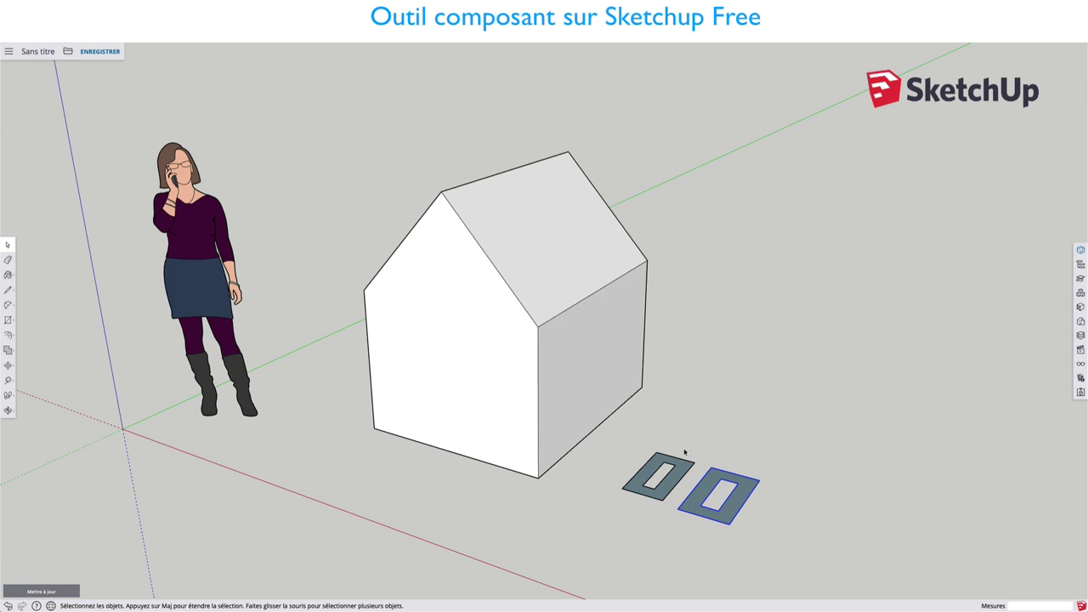
click(681, 464)
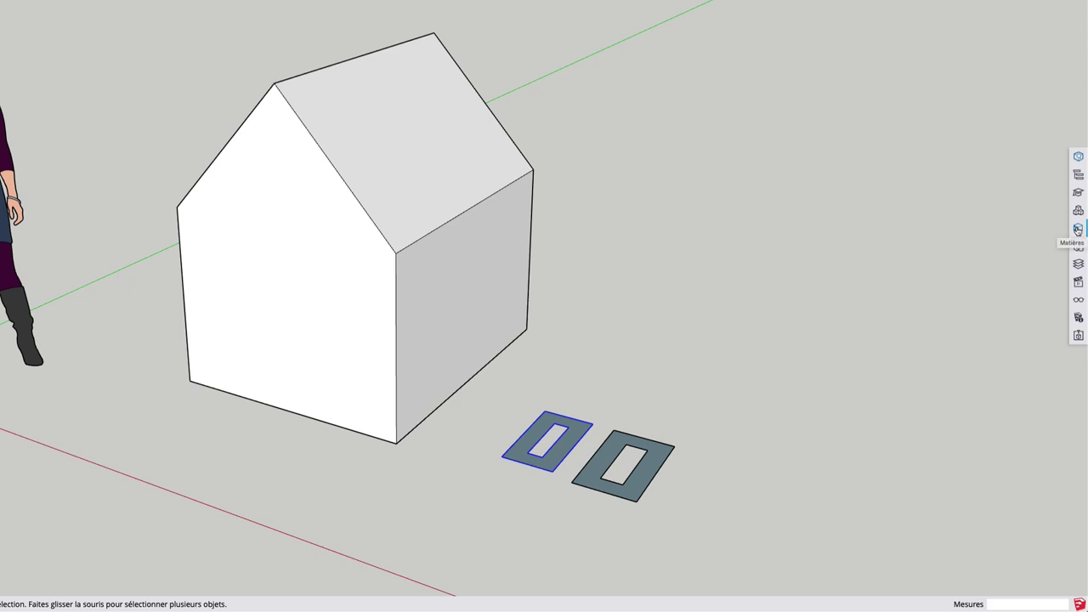
Step: Purge the unused Cube from the model's components and pick up the Windows component
click(1078, 213)
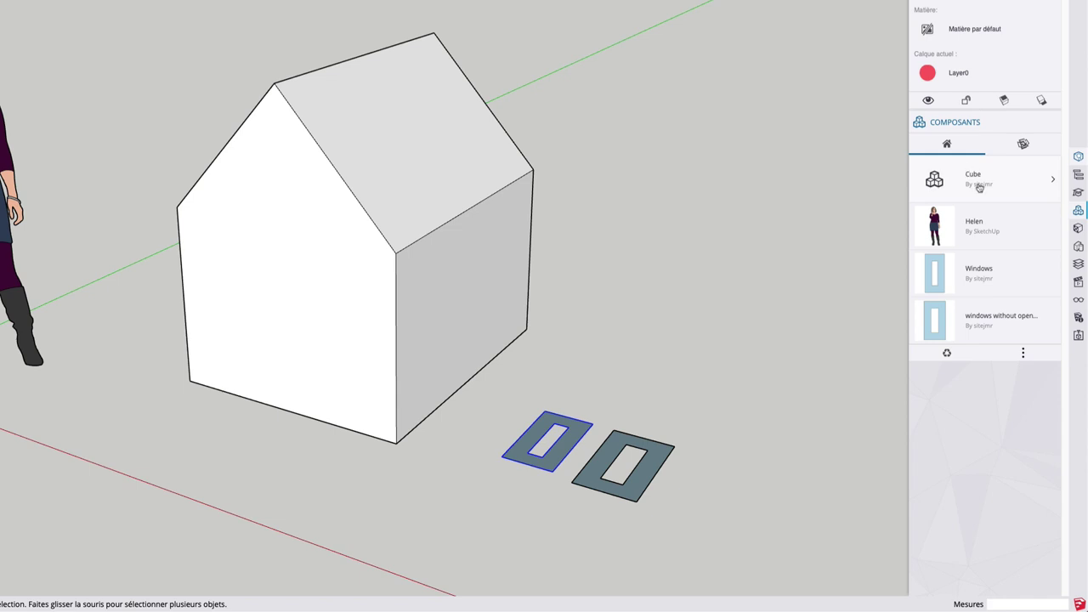
click(948, 355)
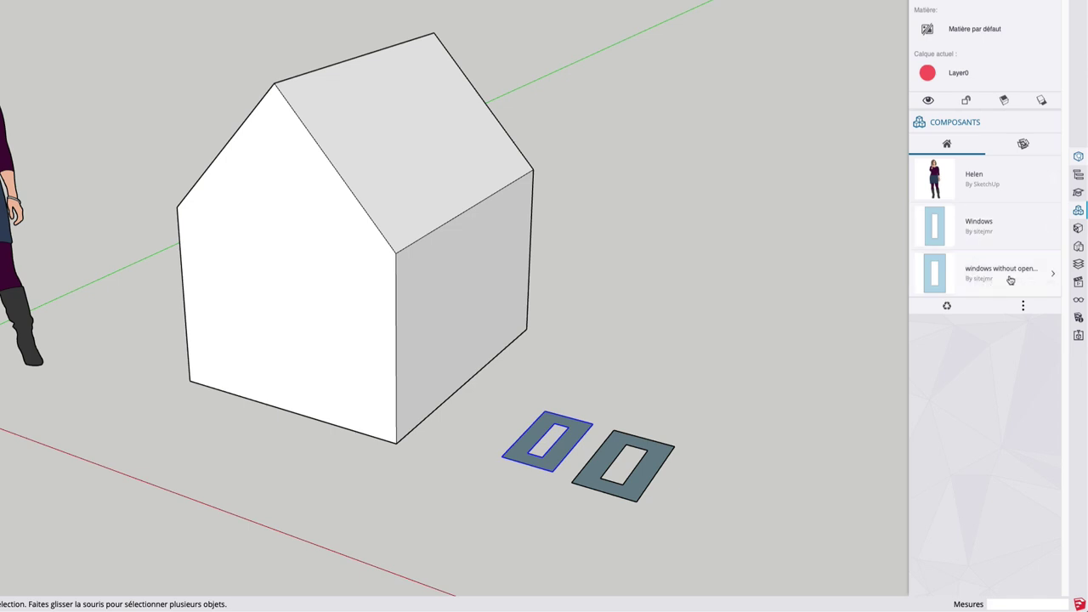
click(941, 226)
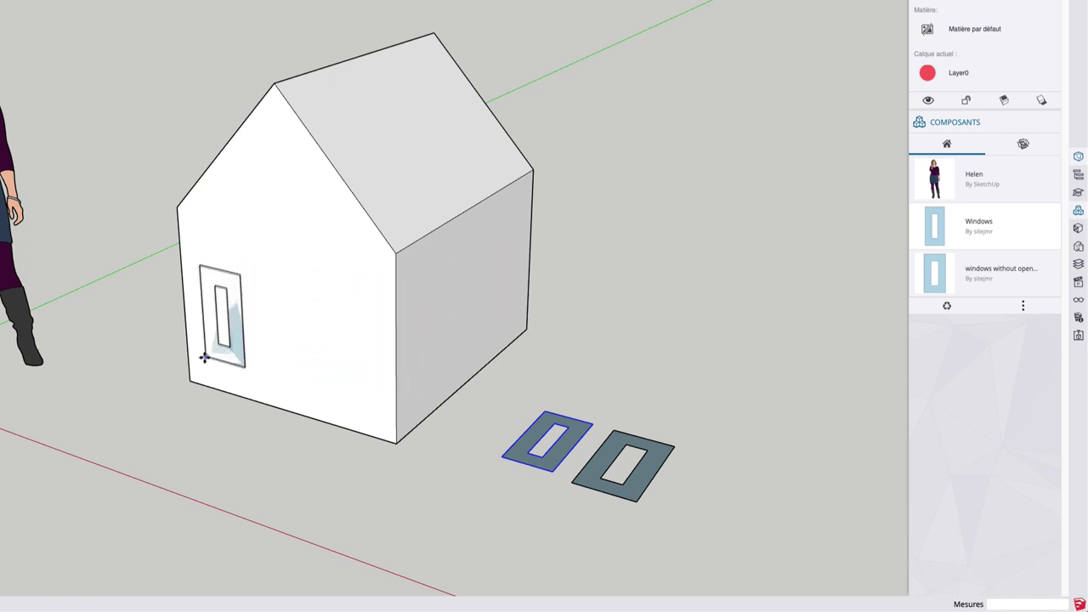
Step: Place the Windows component on the house's gable wall
click(208, 356)
scroll(225, 342, up, 3)
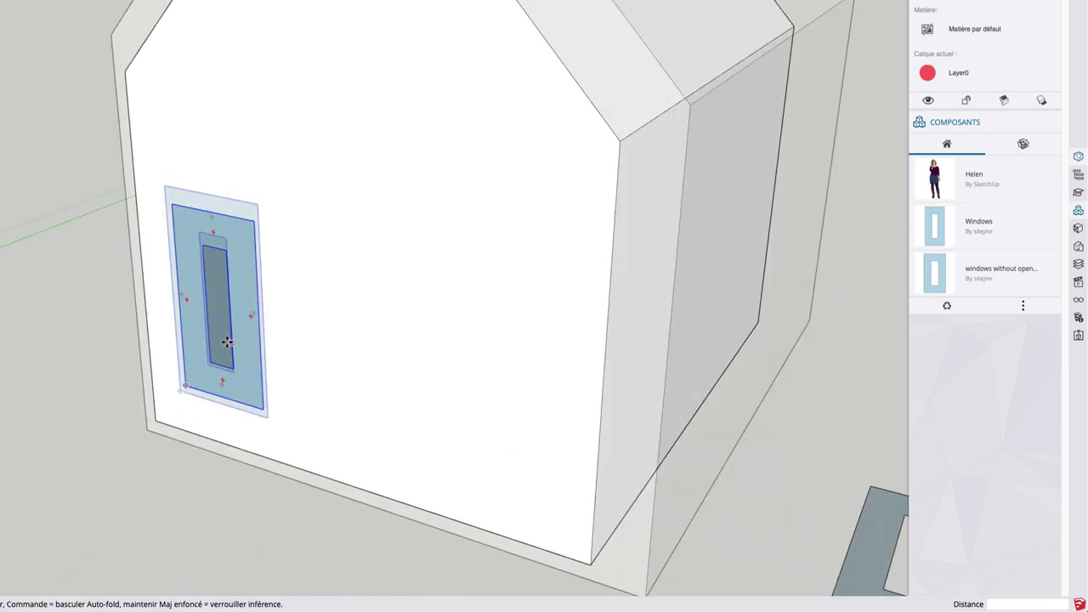
scroll(225, 341, up, 2)
scroll(403, 318, up, 2)
scroll(496, 292, up, 2)
scroll(559, 278, up, 1)
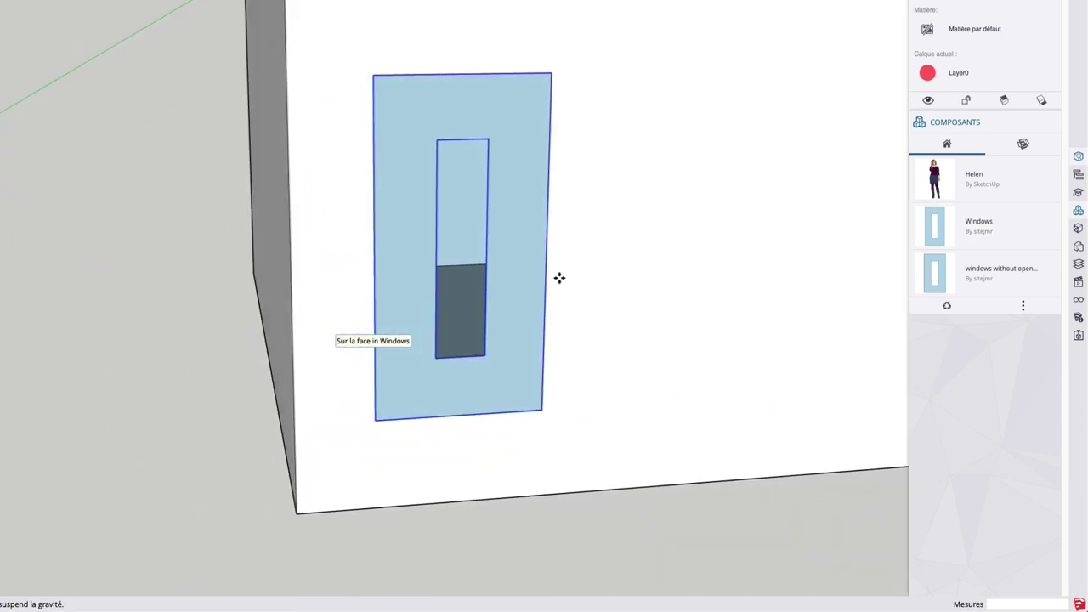
mouse_move(559, 278)
middle_down()
mouse_move(634, 263)
mouse_move(644, 245)
mouse_move(259, 322)
middle_up()
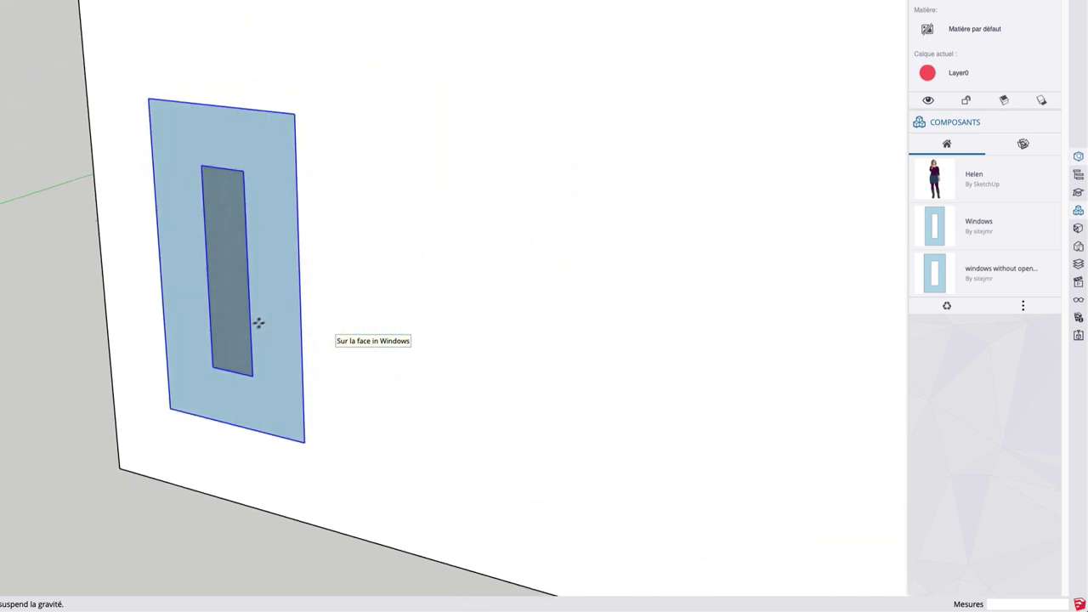
scroll(259, 327, down, 3)
scroll(255, 327, down, 3)
middle_drag(485, 235, 337, 286)
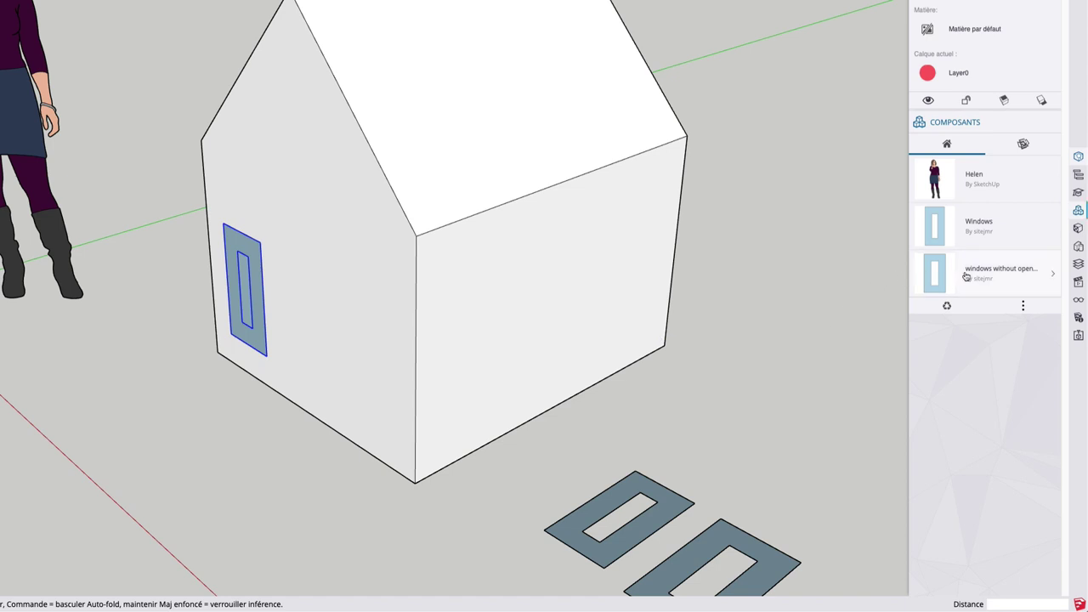
Step: Place a 'windows without opening' and a Windows component on the roof slope
click(935, 276)
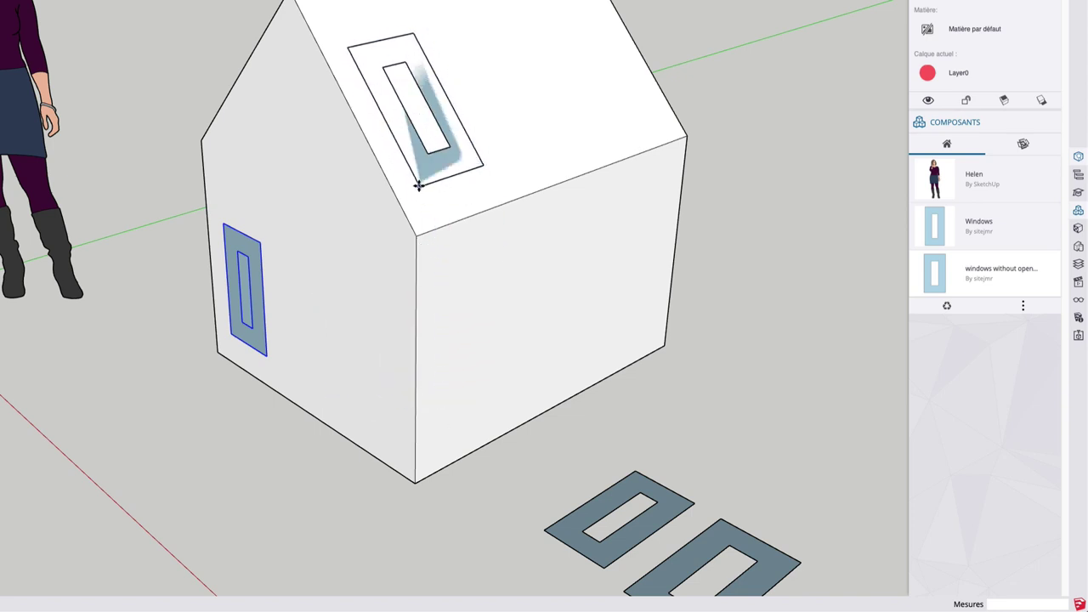
click(419, 185)
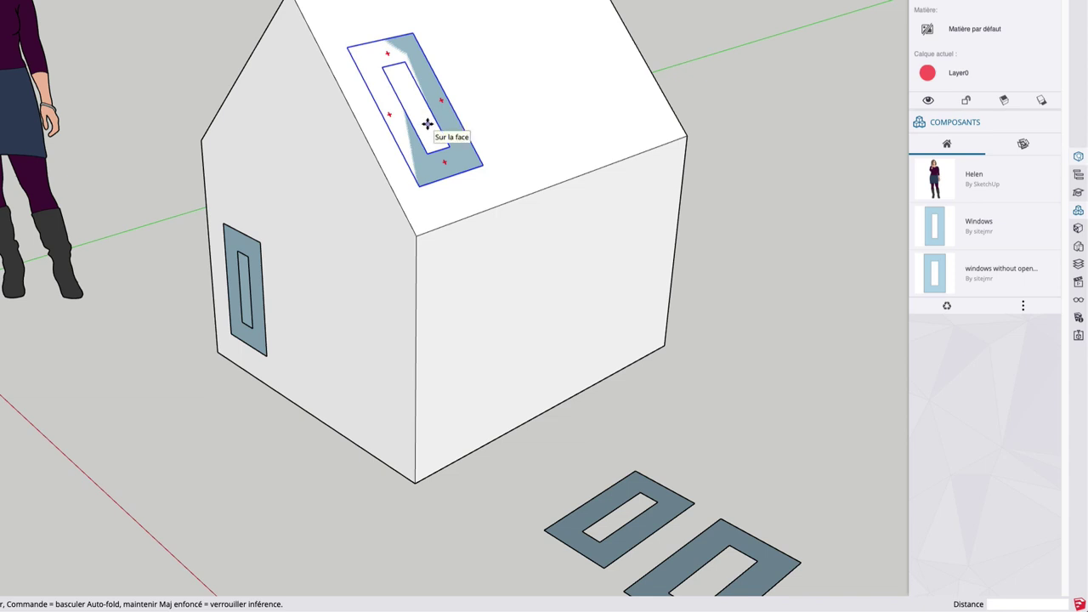
click(934, 225)
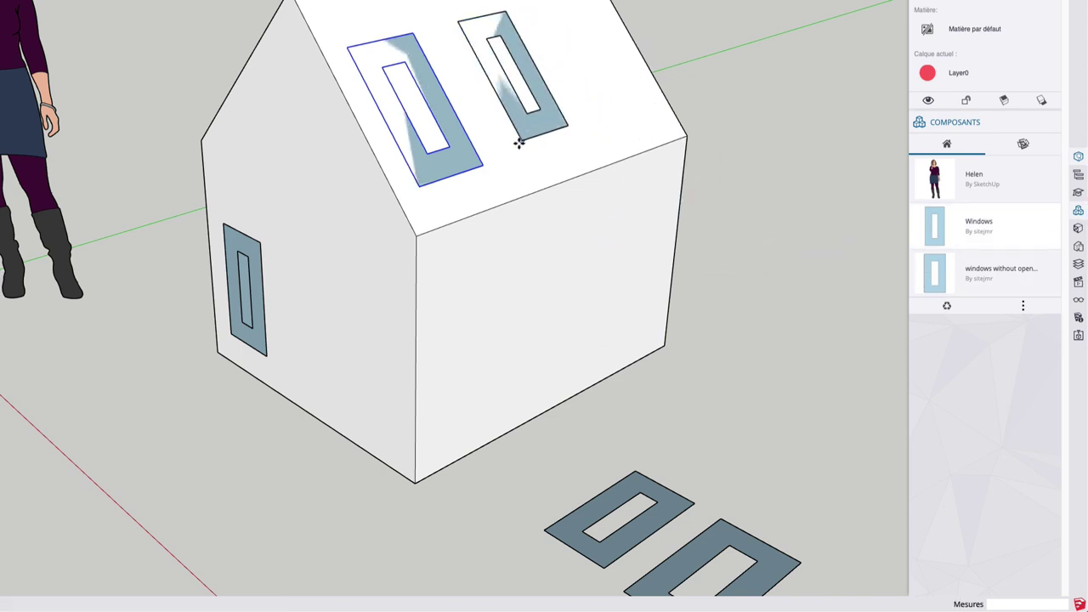
click(519, 143)
mouse_move(737, 43)
middle_down()
mouse_move(529, 93)
mouse_move(233, 102)
mouse_move(468, 163)
mouse_move(483, 188)
mouse_move(828, 264)
mouse_move(862, 247)
middle_up()
middle_drag(808, 160, 717, 252)
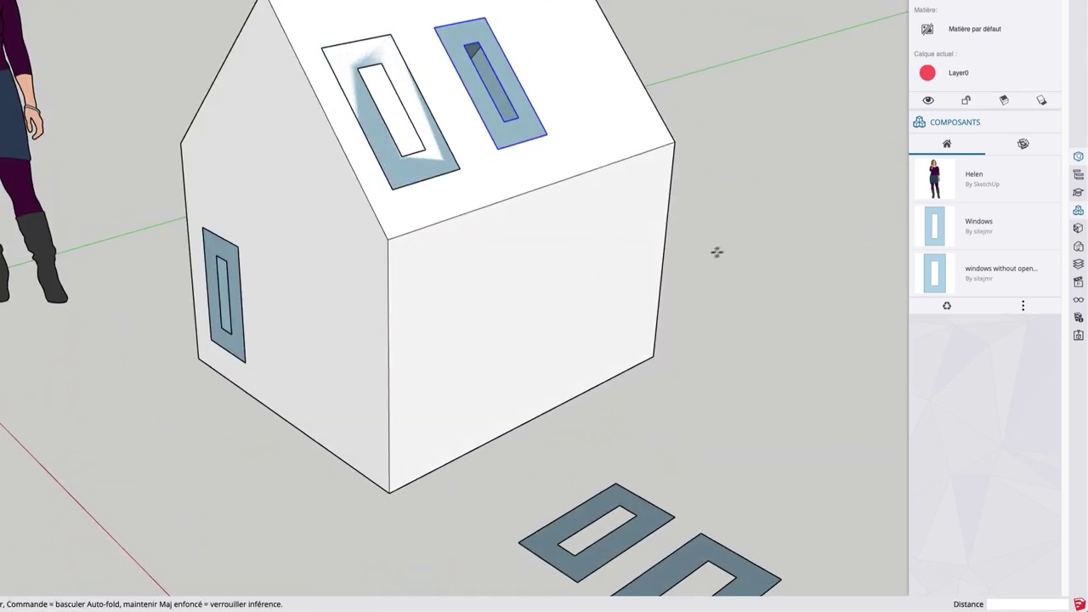
scroll(717, 251, down, 5)
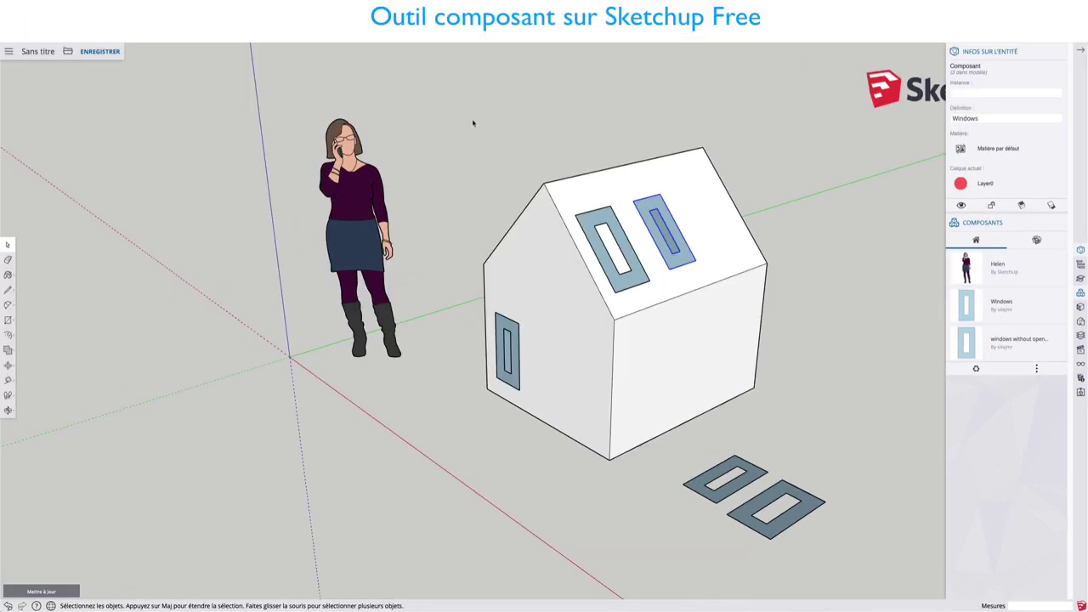
Step: Delete the house and its windows, then purge the unused window components
drag(472, 123, 854, 544)
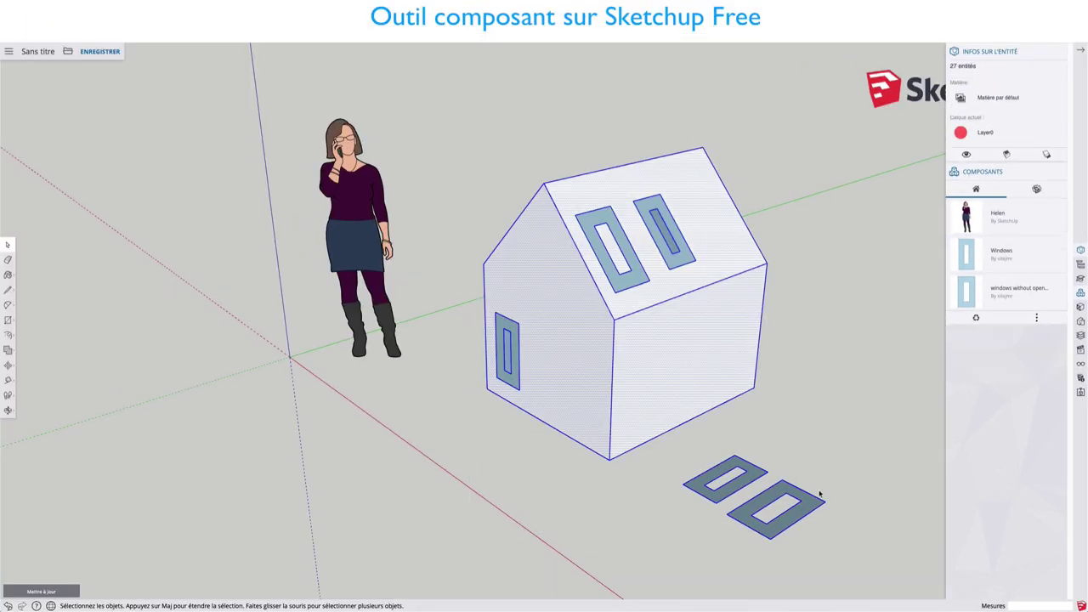
key(Delete)
click(976, 237)
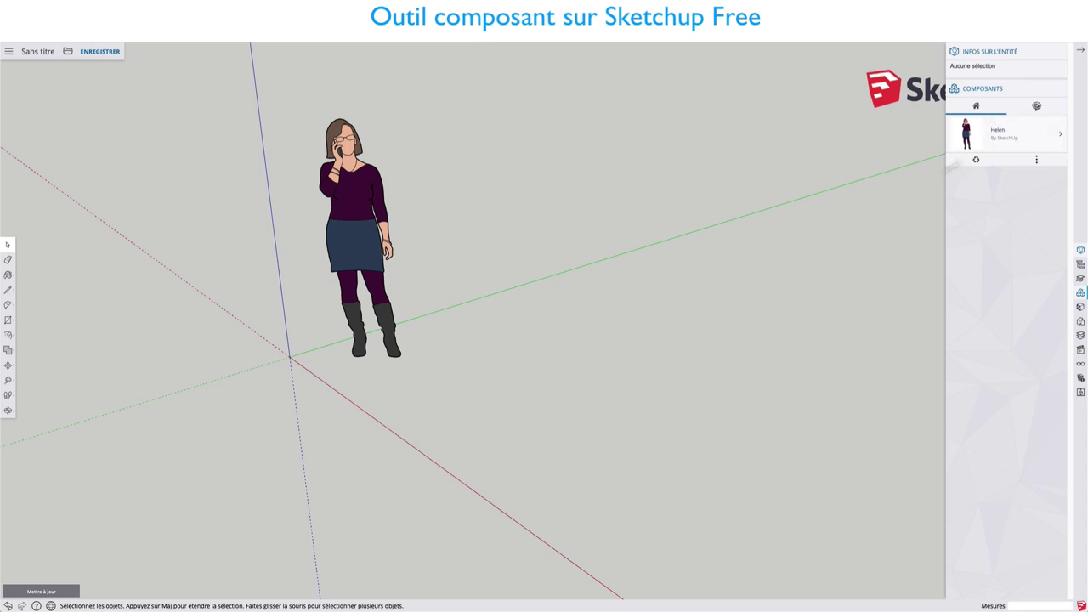
Step: Draw a flat rectangle on the ground and select its face and edges
key(r)
click(560, 339)
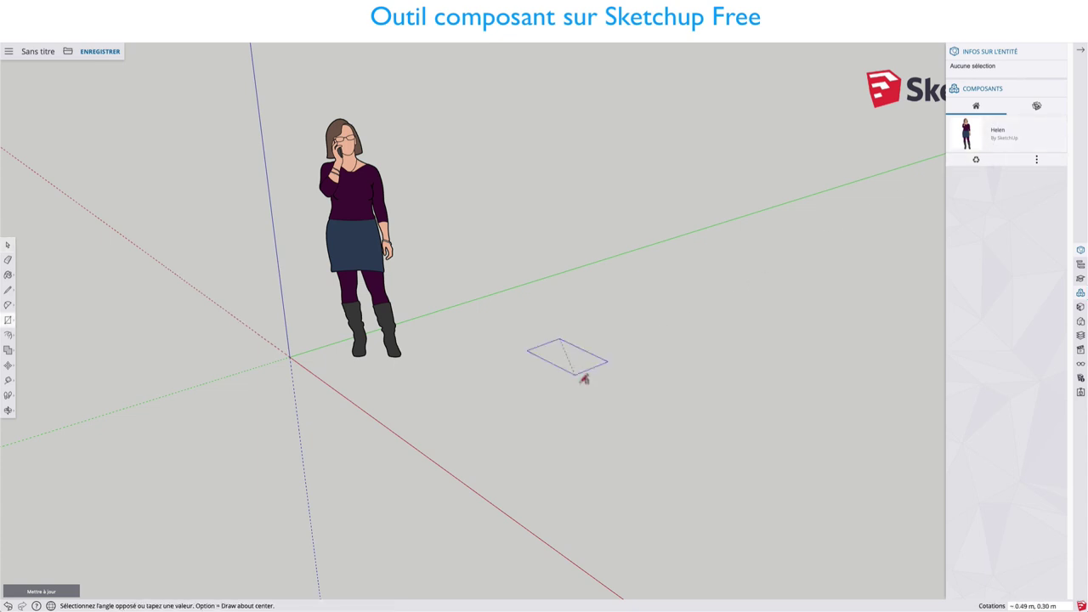
click(604, 404)
key(space)
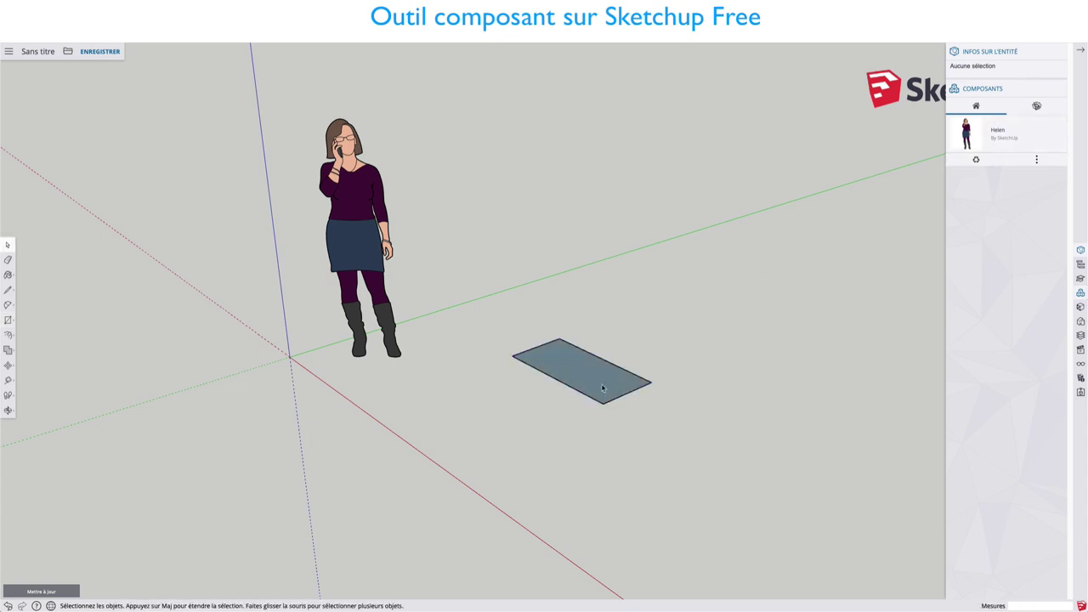
double_click(602, 389)
right_click(602, 389)
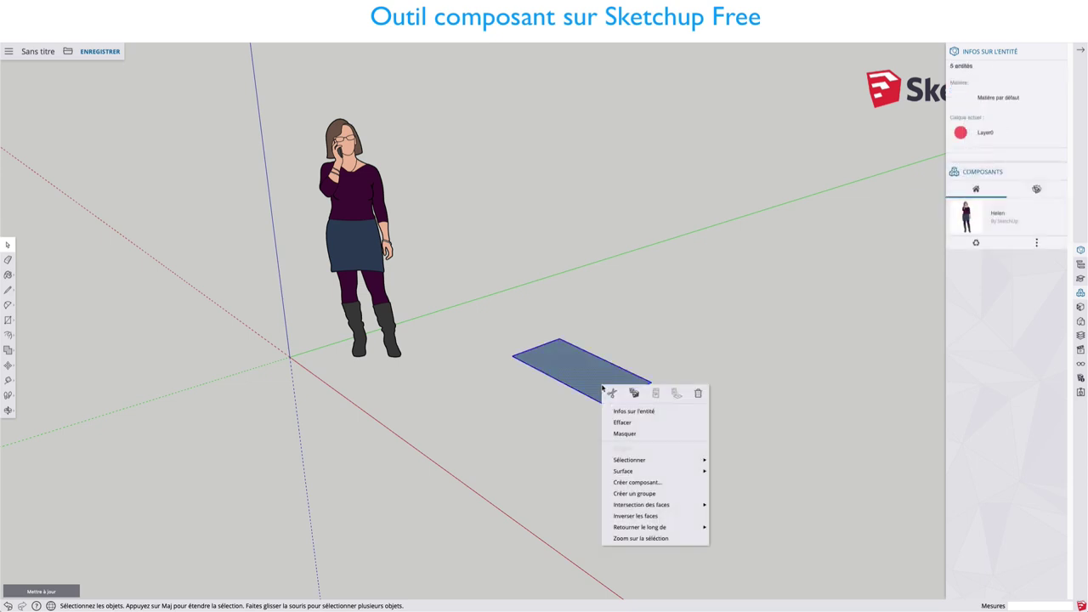
Step: Convert the ground rectangle into Composant#1 and expand its details in the component list
click(648, 482)
click(617, 438)
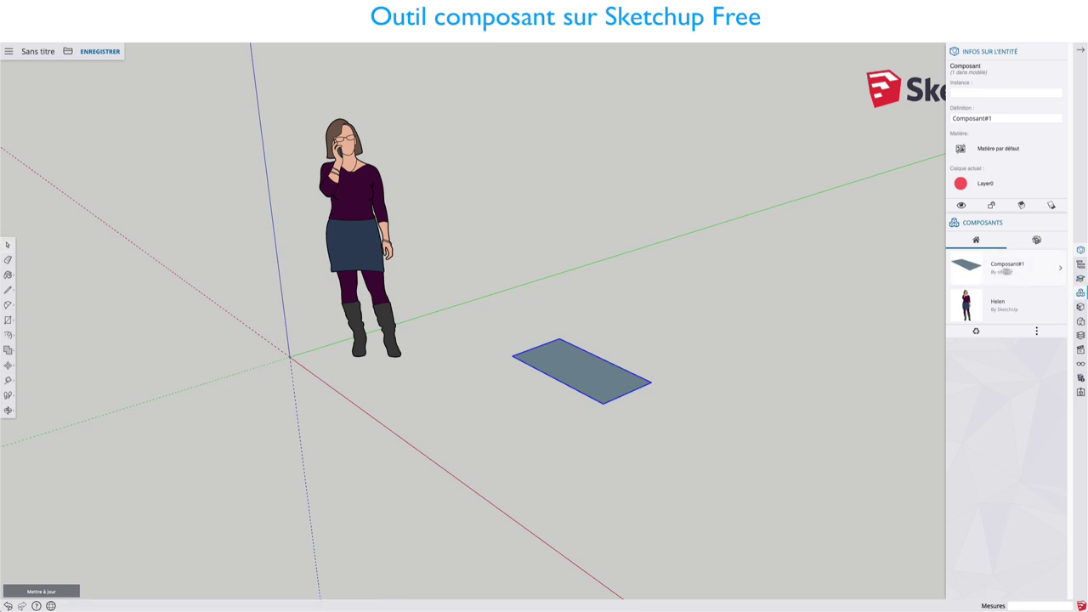
click(1061, 270)
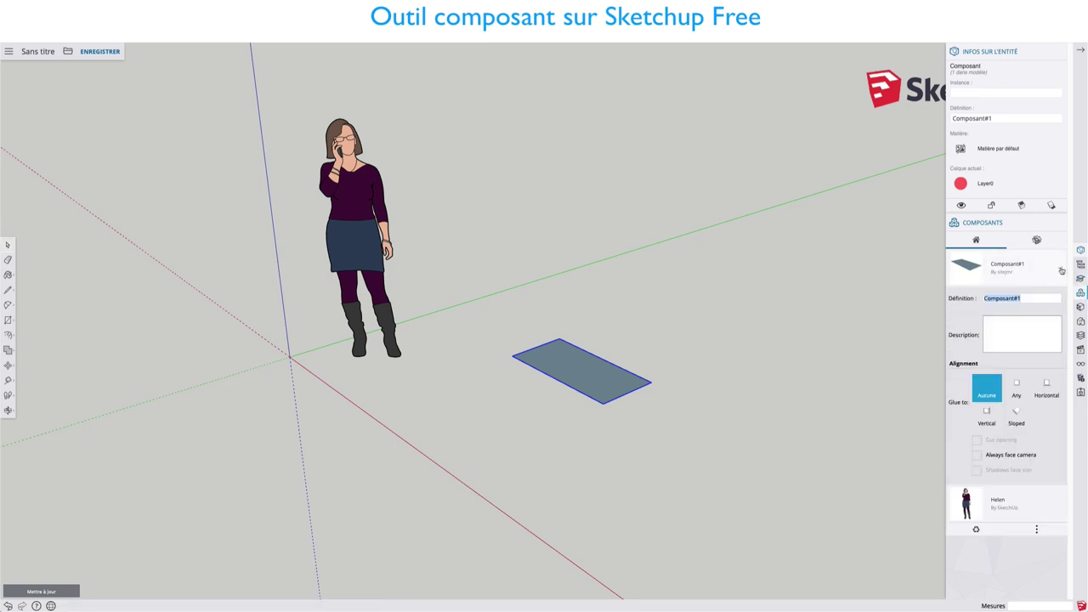
click(1024, 298)
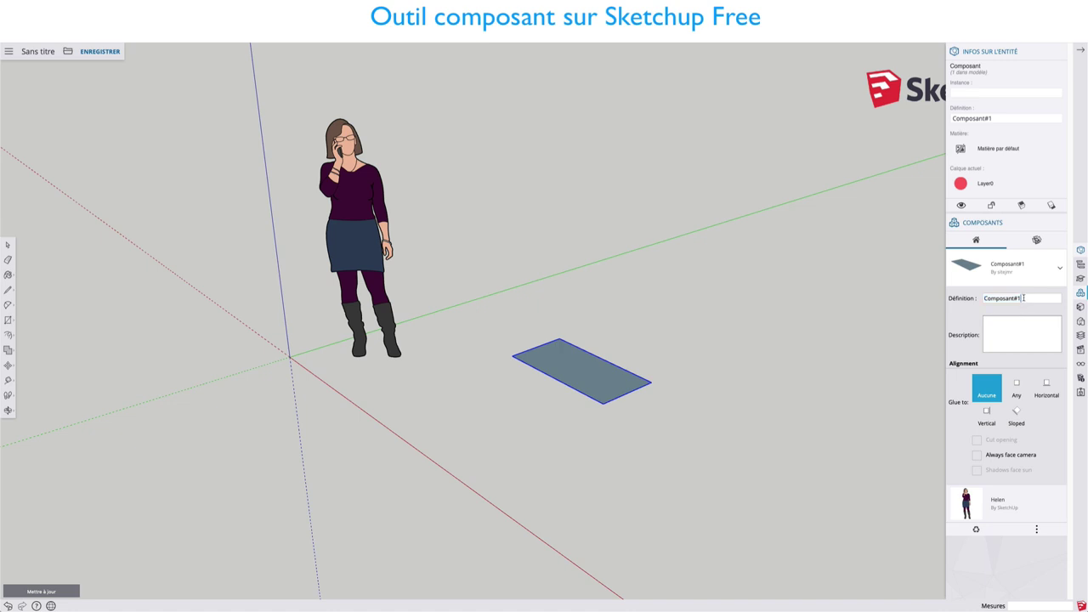
click(1007, 318)
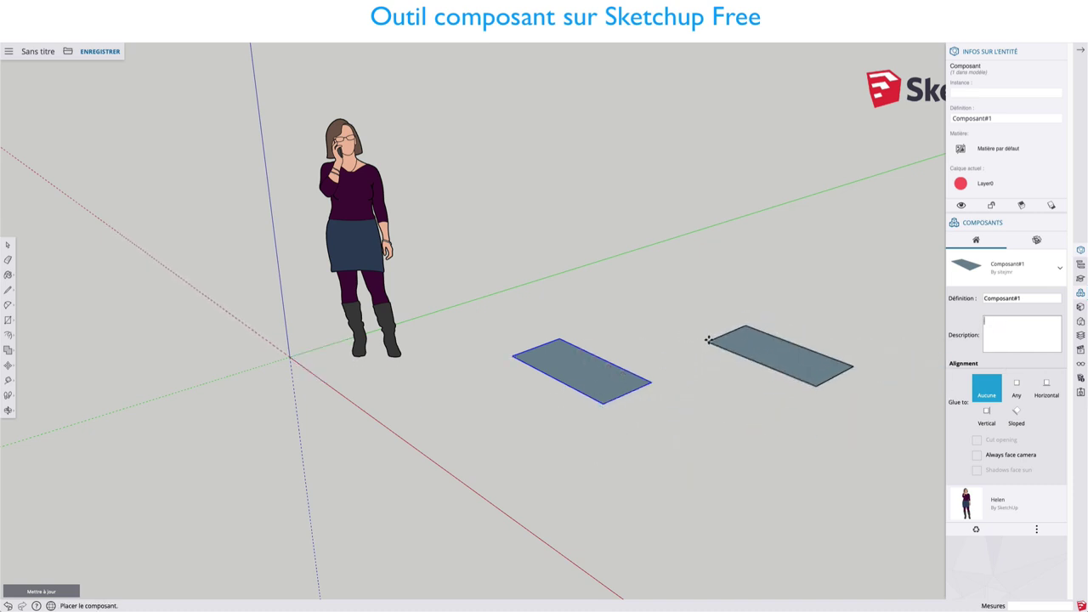
Step: Move the placed copy of Composant#1 onto the original rectangle and select it
click(710, 342)
key(m)
drag(768, 345, 570, 360)
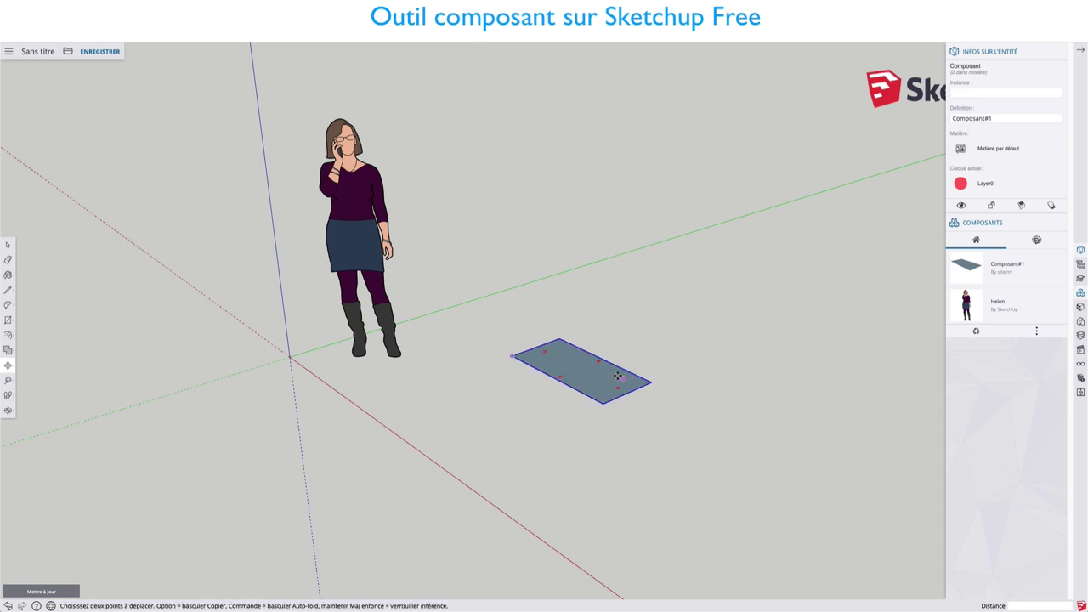
key(space)
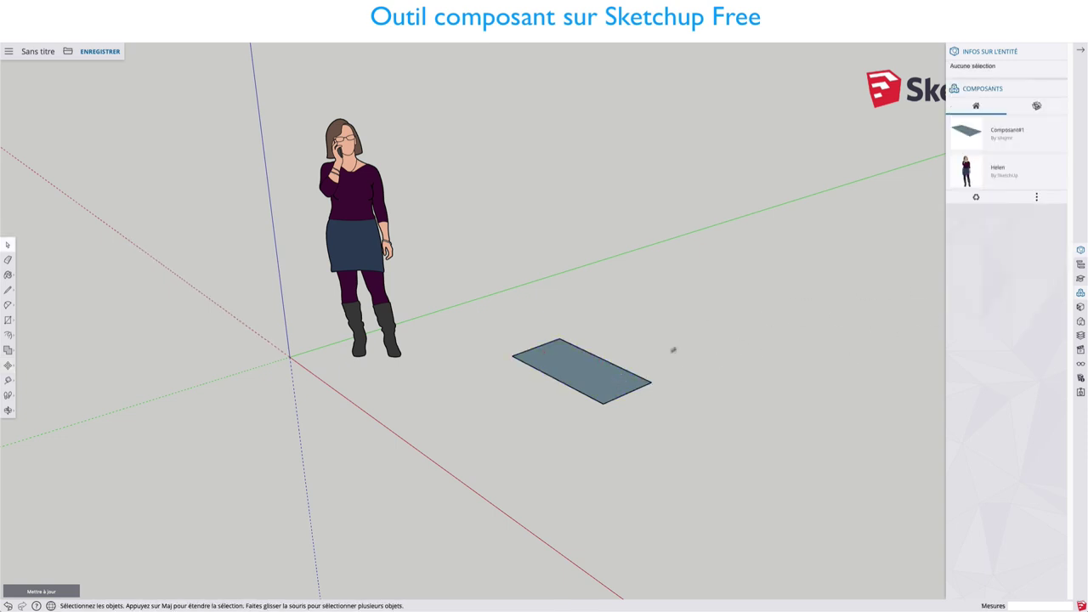
click(611, 365)
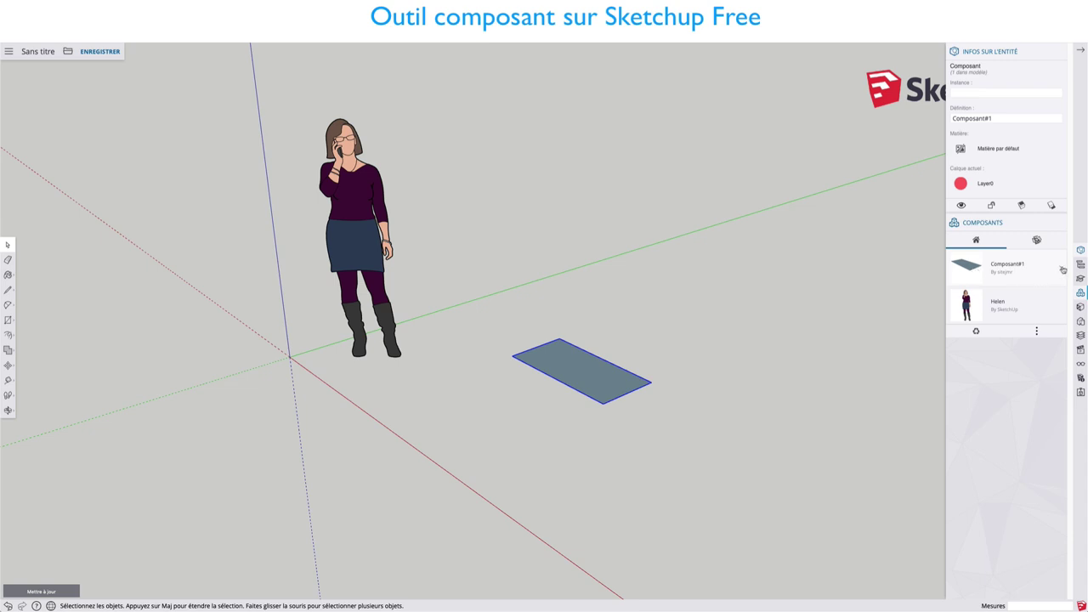
click(1061, 270)
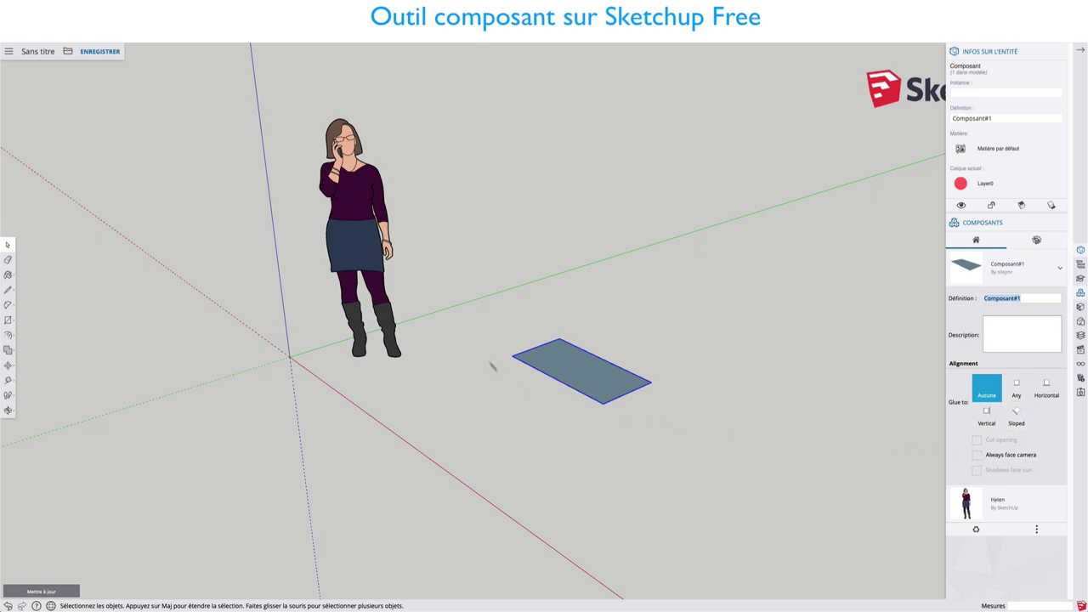
Step: Orbit the view around the rectangle to an oblique camera angle
middle_drag(447, 318, 153, 263)
middle_drag(627, 298, 408, 280)
mouse_move(777, 289)
middle_down()
mouse_move(442, 284)
mouse_move(451, 295)
mouse_move(887, 323)
middle_up()
mouse_move(468, 304)
middle_down()
mouse_move(928, 338)
mouse_move(935, 349)
middle_up()
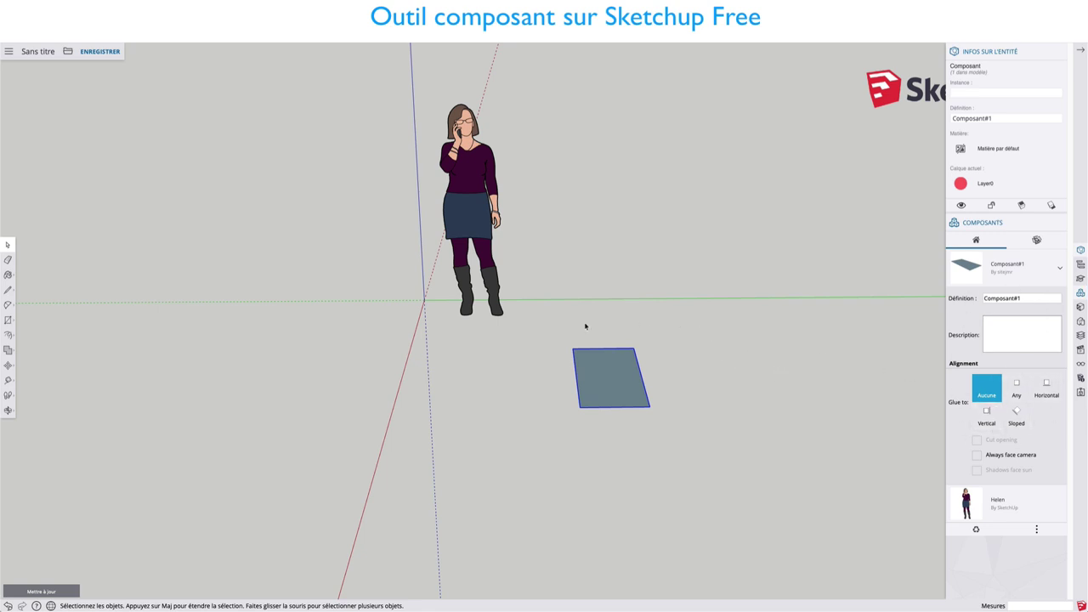
Step: Delete the rectangle component and the standing woman figure Helen
key(Delete)
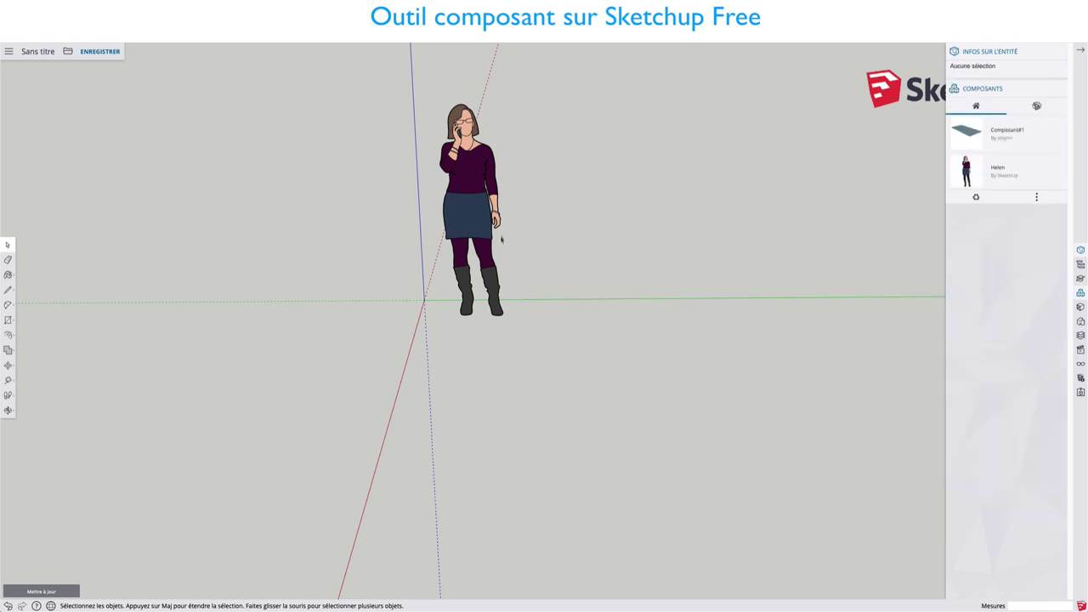
click(481, 193)
key(Delete)
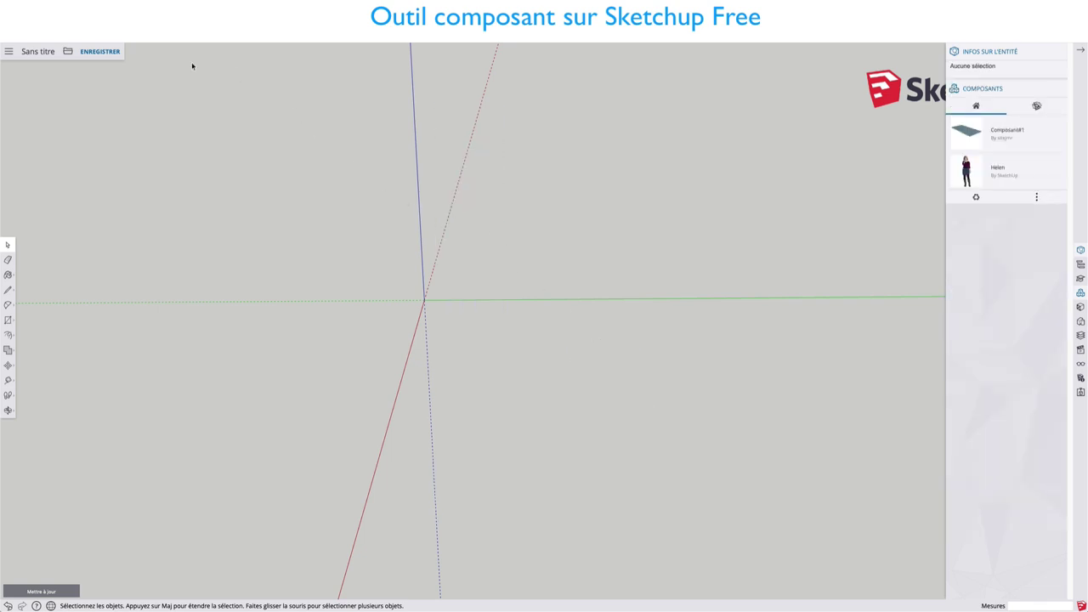
Step: Open the Display and Views panels and switch to the Front view
click(69, 53)
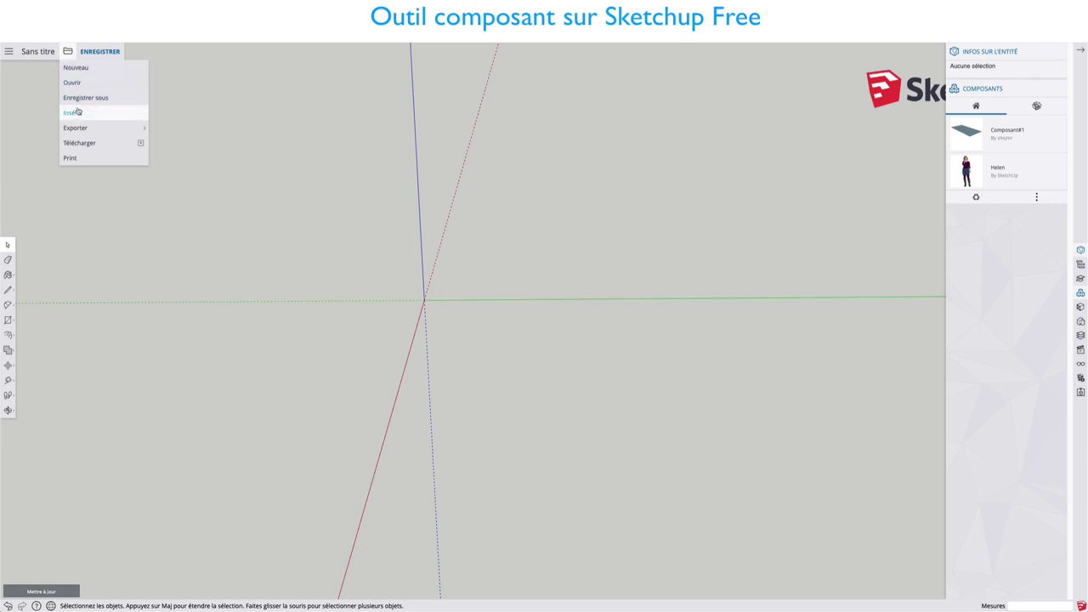
click(491, 333)
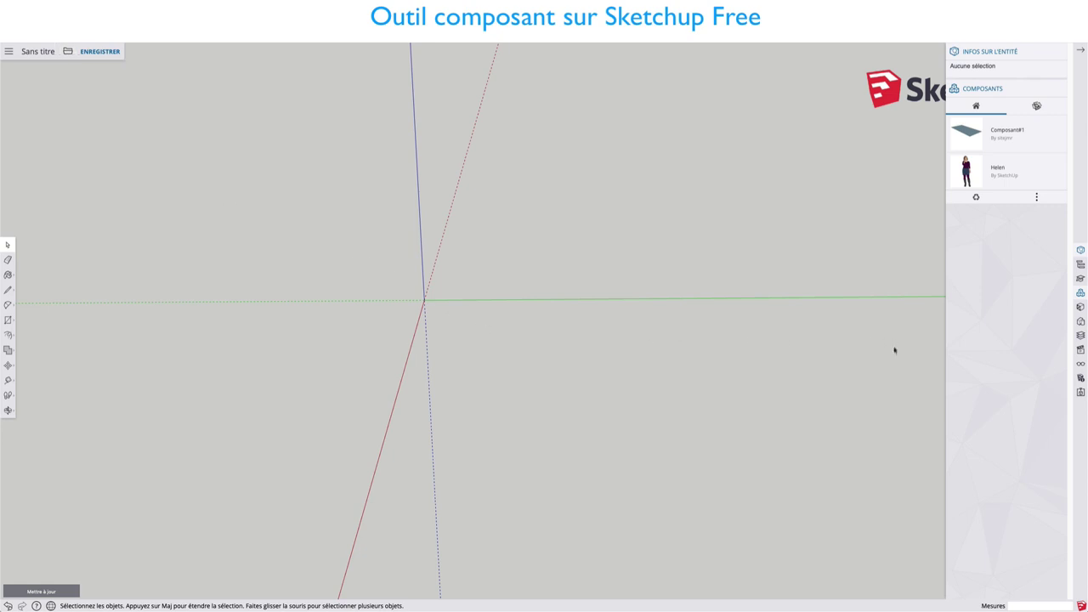
click(1080, 363)
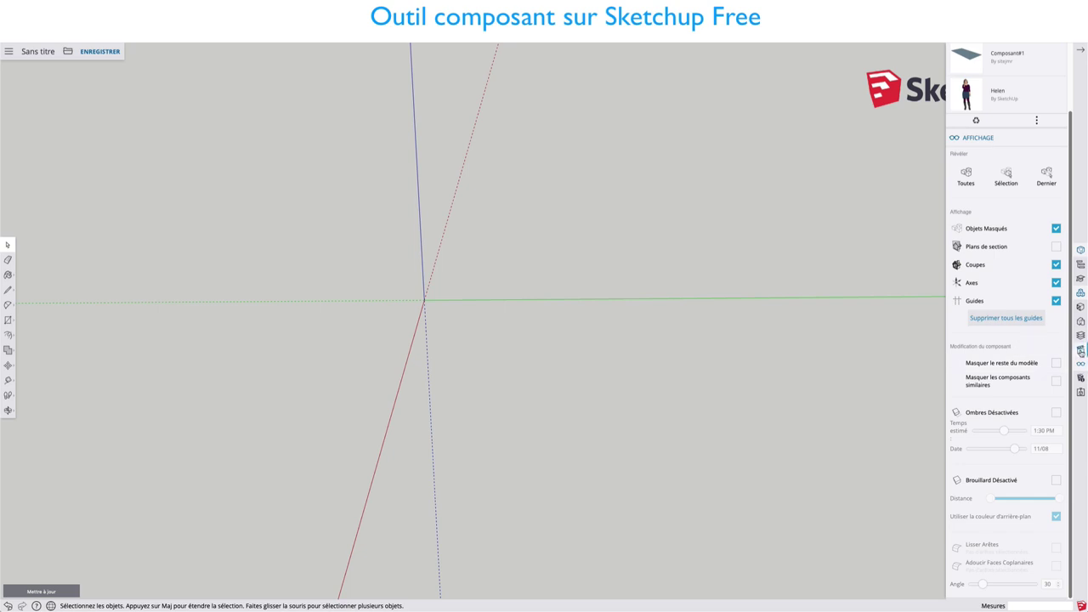
click(1080, 351)
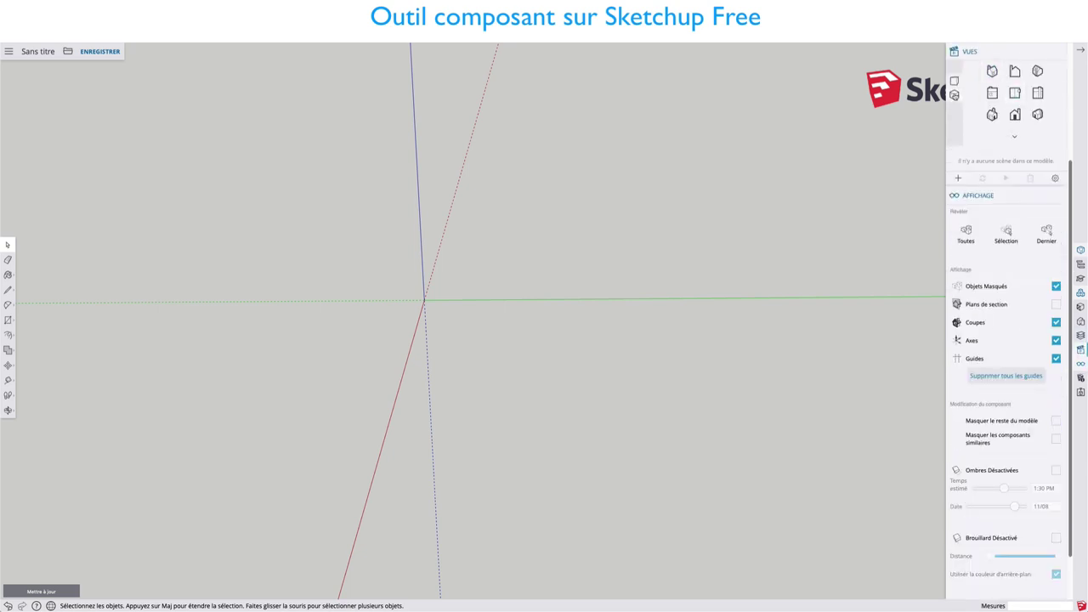
click(954, 94)
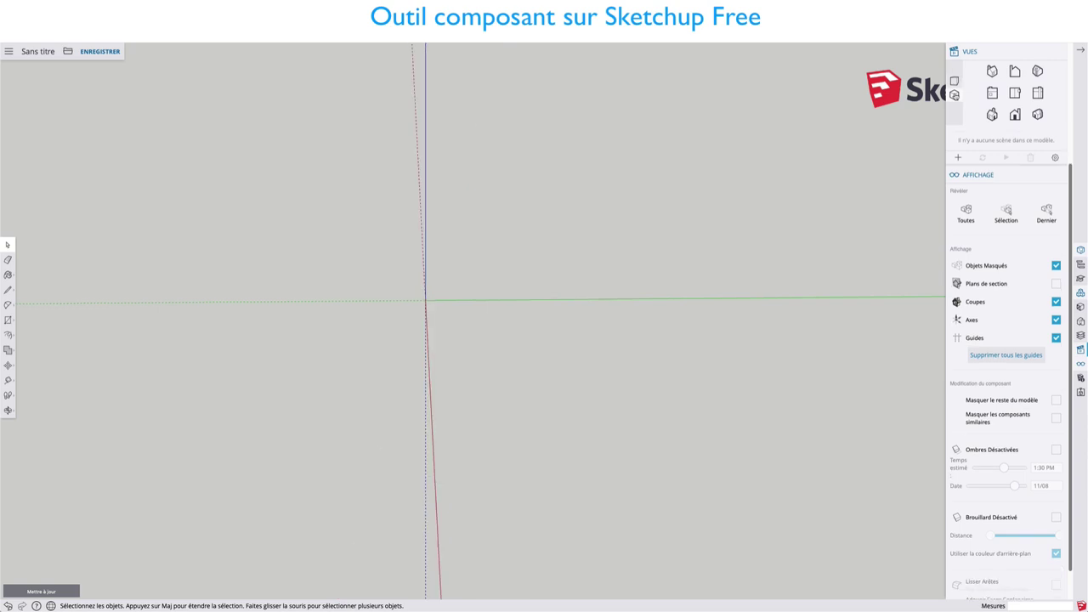
click(1015, 115)
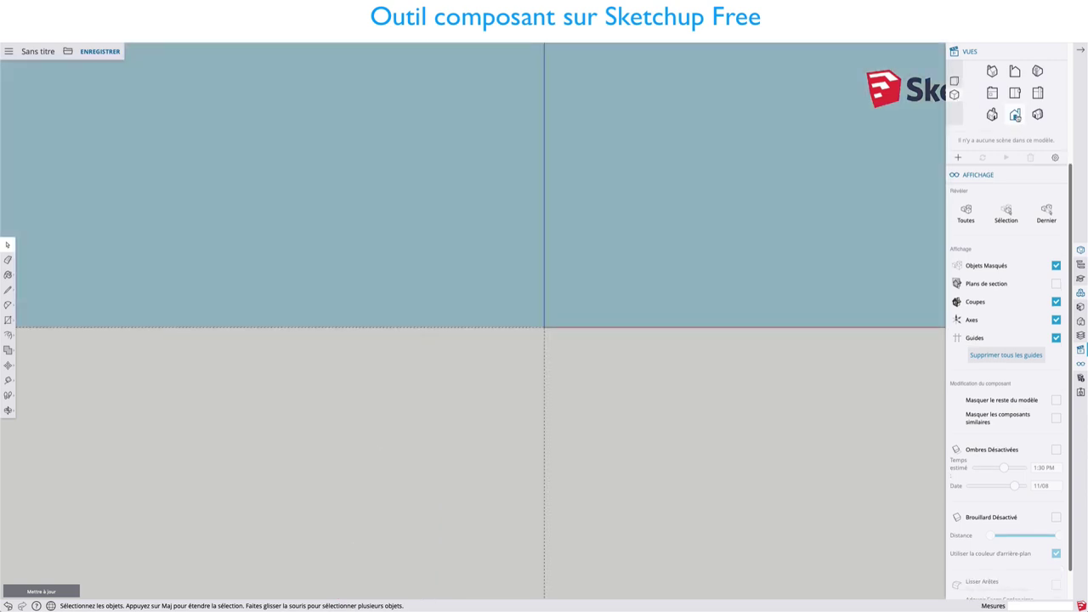
Step: Insert IMG_3129.JPG from this computer into the model as an image
click(69, 53)
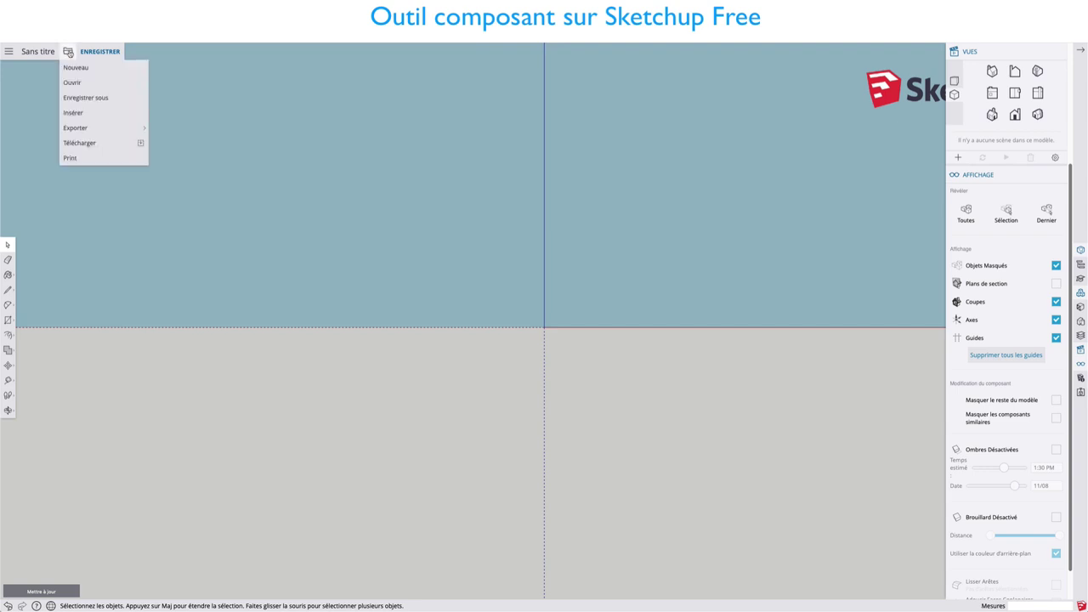
click(76, 113)
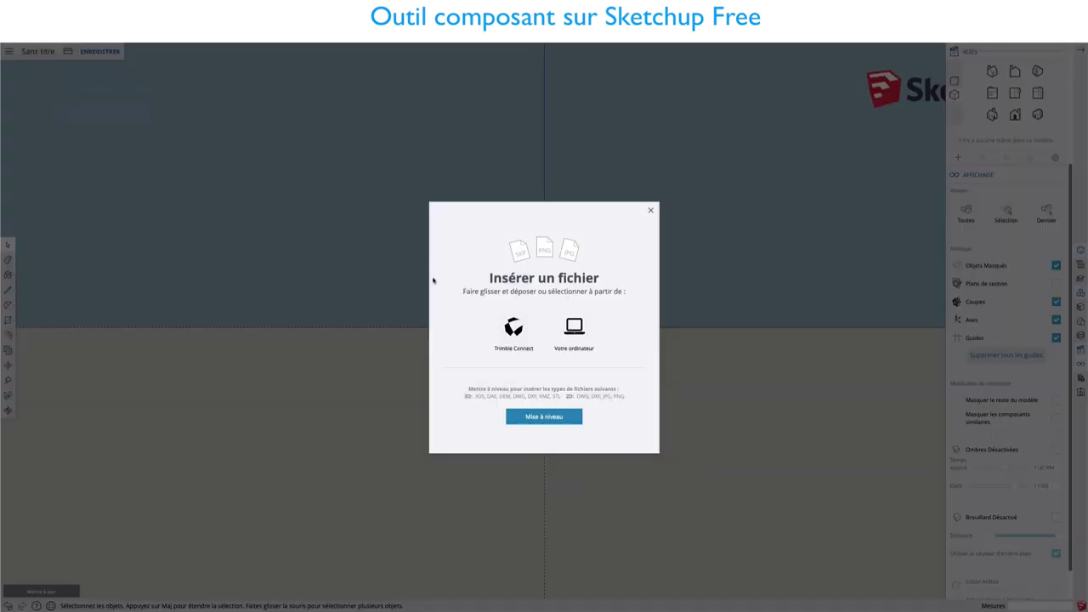
click(575, 328)
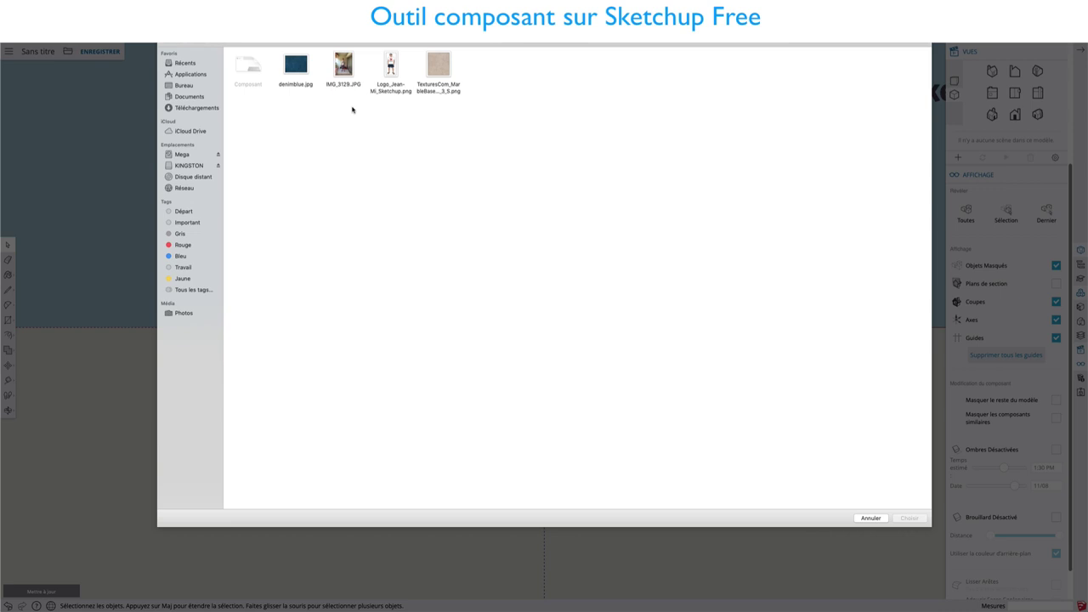
click(343, 65)
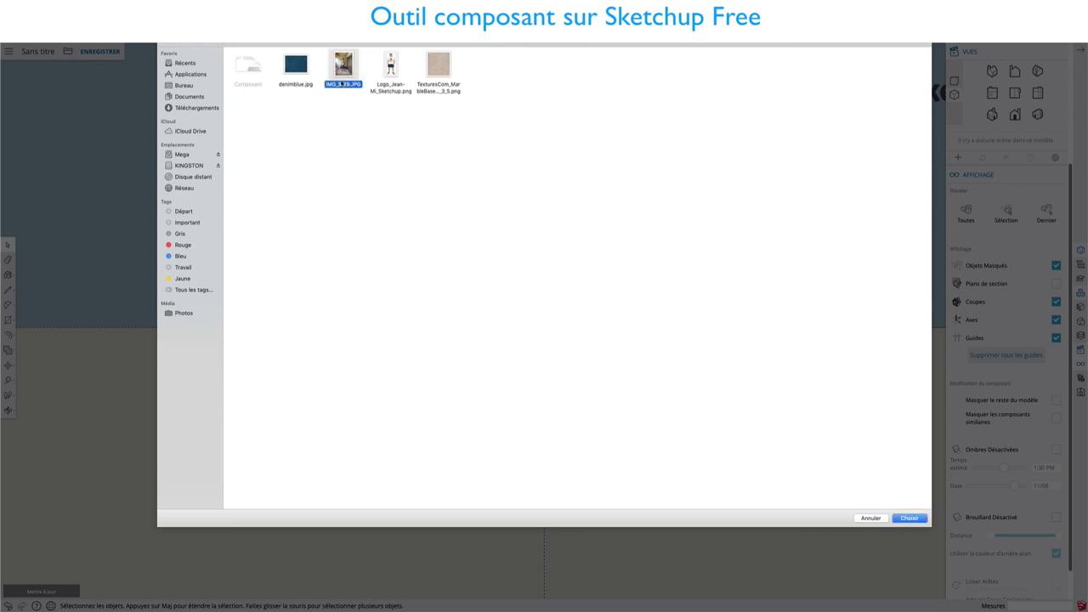
click(908, 517)
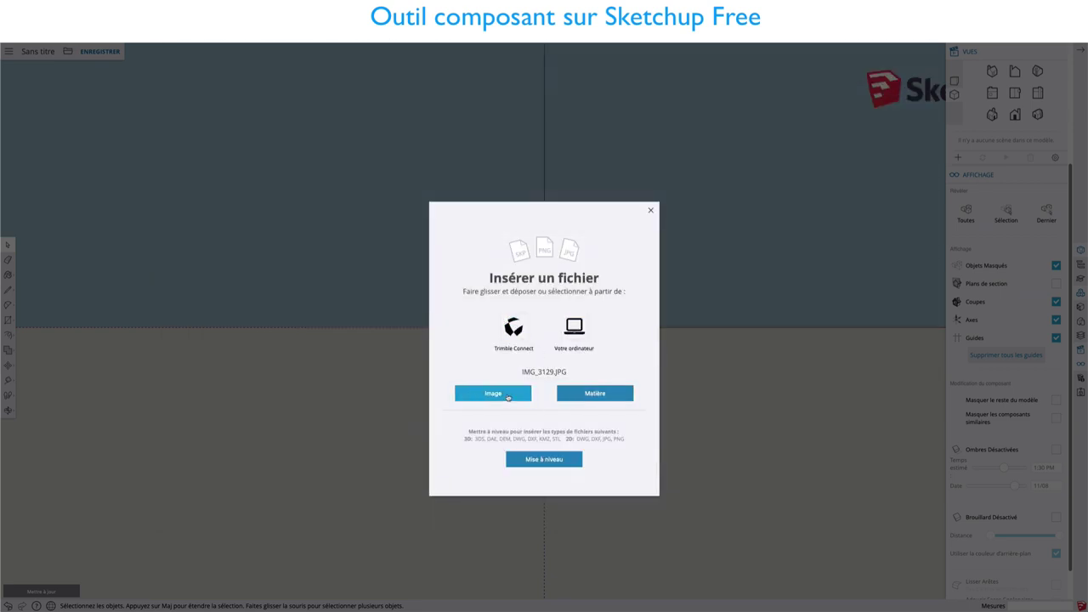
click(507, 396)
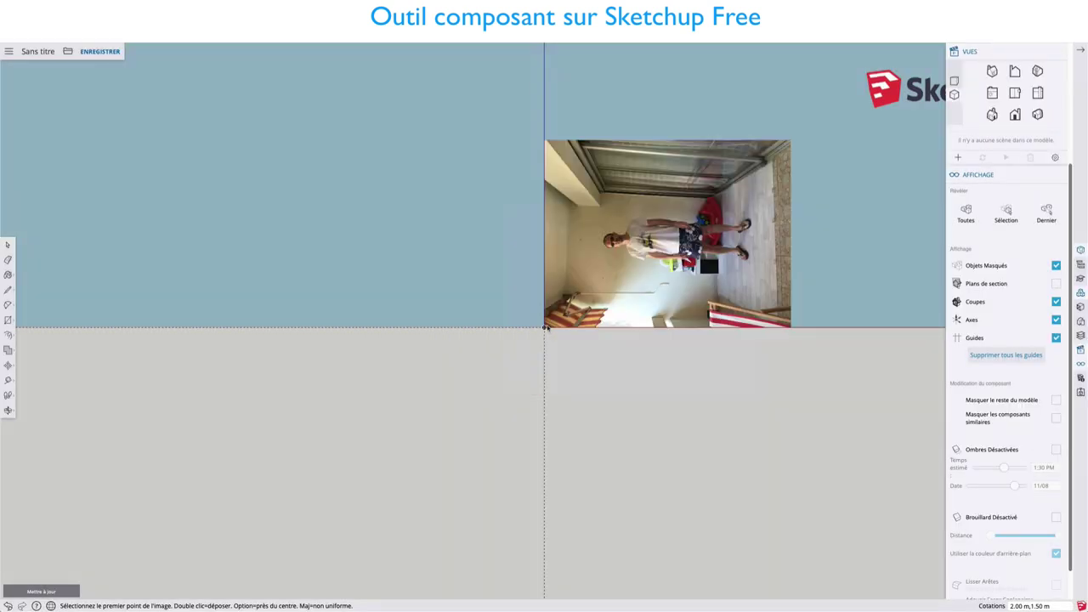
Step: Place the photo at the origin, then rotate it 90° about its corner to stand upright
click(545, 328)
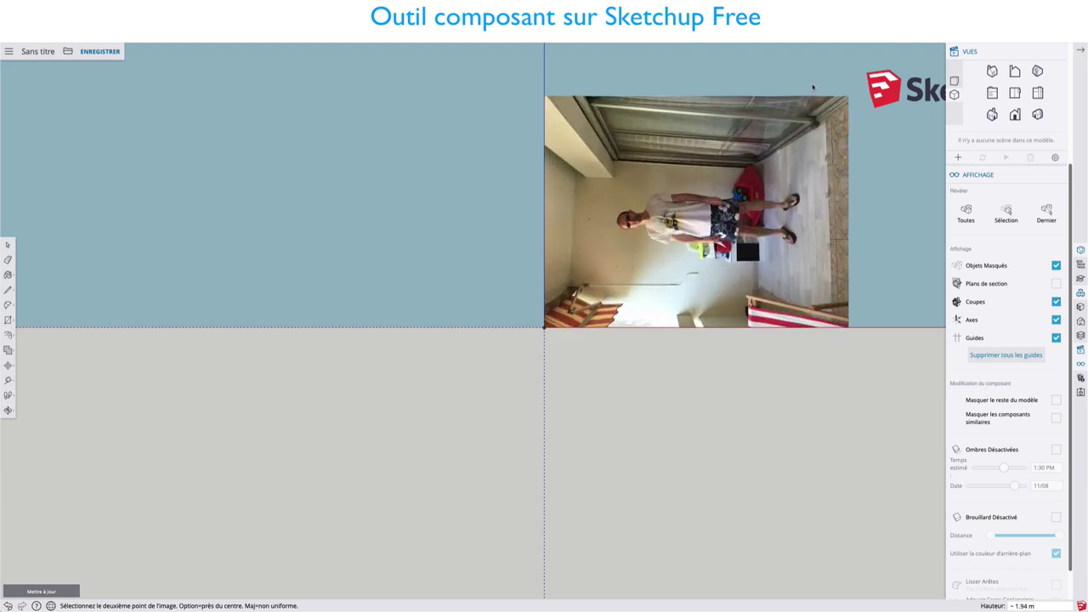
click(813, 87)
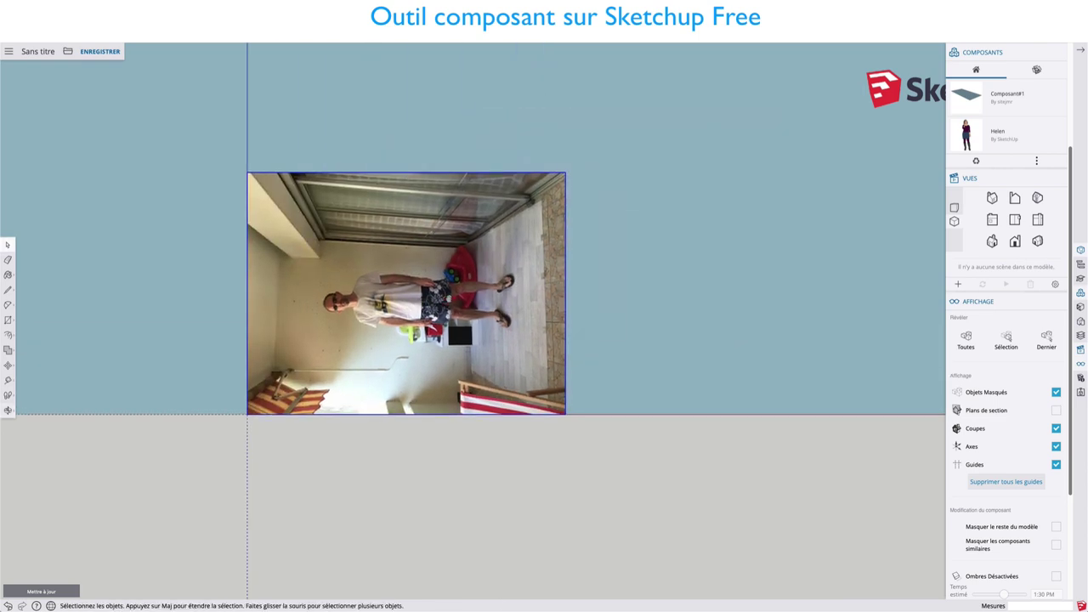
key(q)
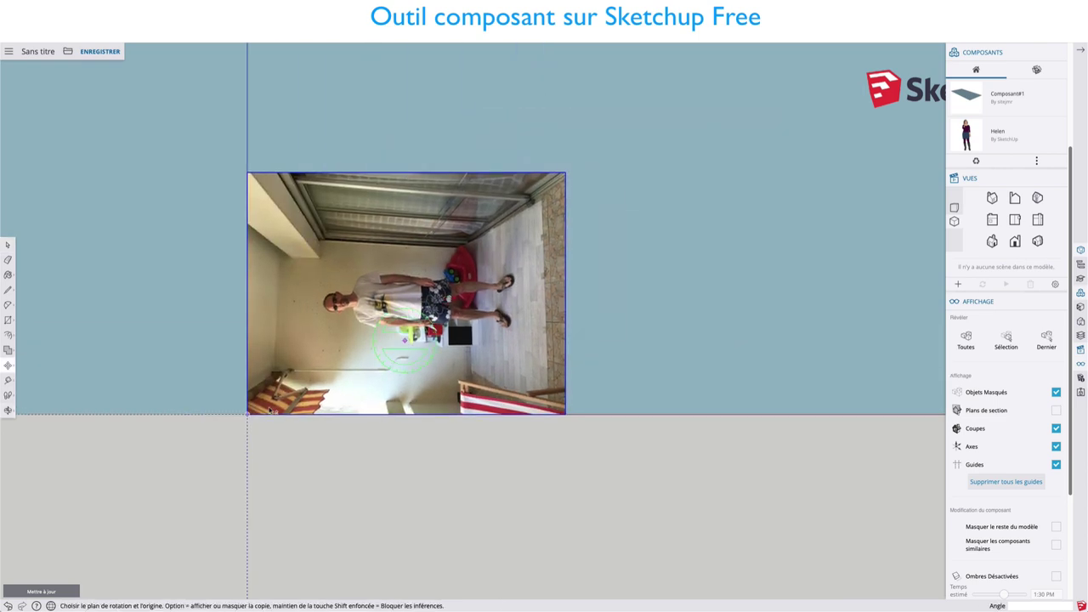
click(247, 414)
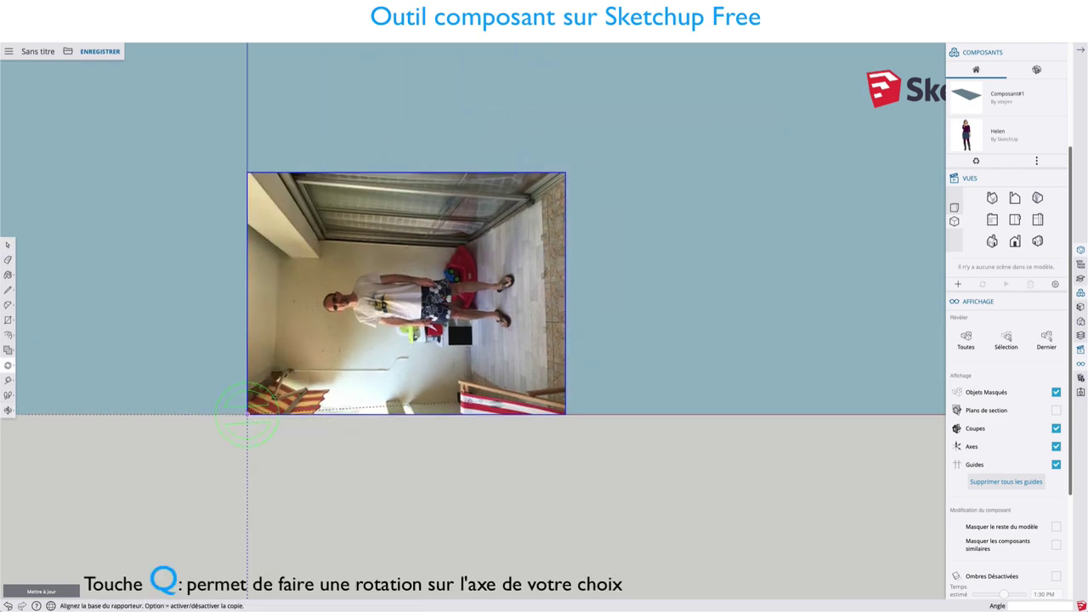
click(564, 414)
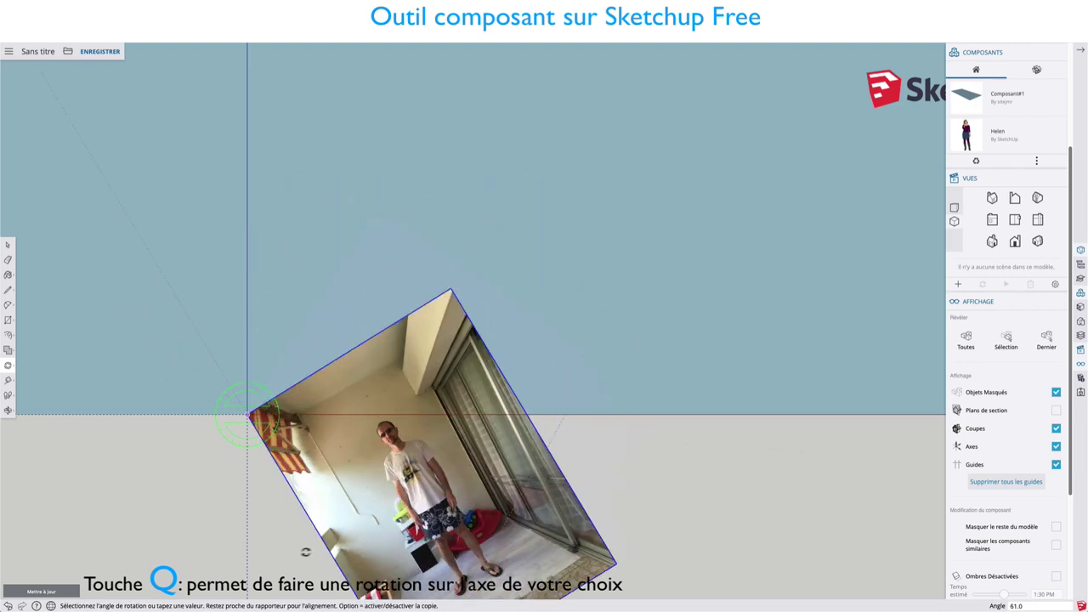
click(247, 548)
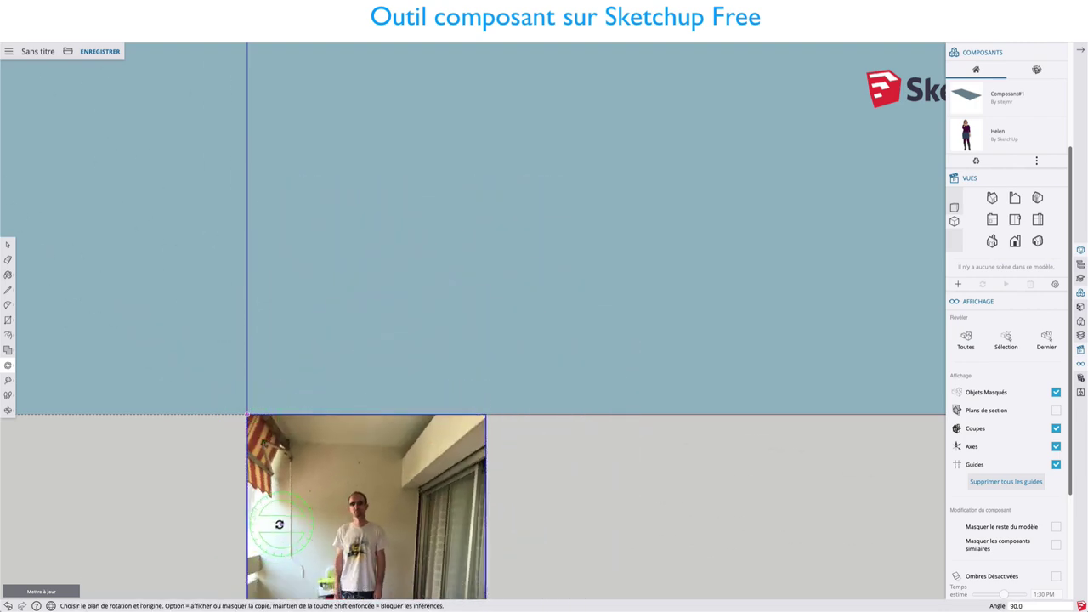
Step: Move the upright photo so its lower corner snaps to the axis origin
key(m)
drag(281, 523, 266, 387)
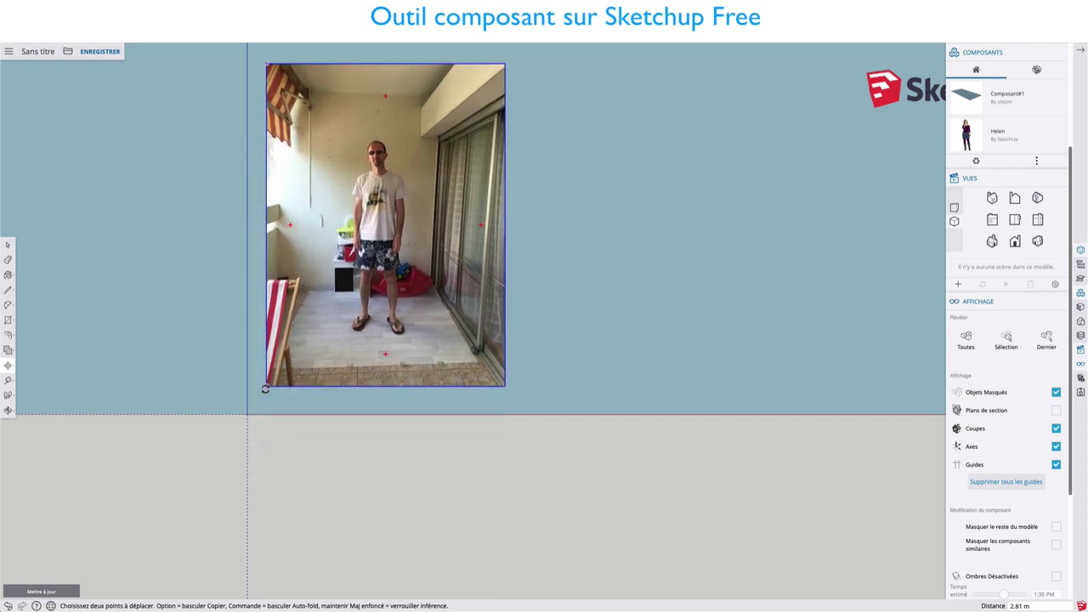
drag(266, 385, 245, 415)
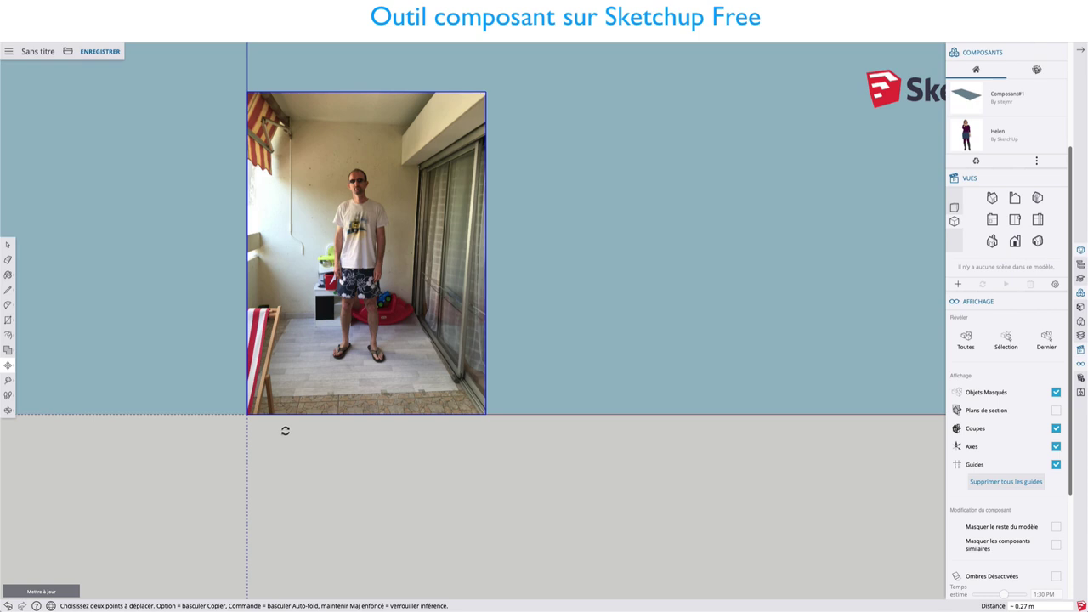
key(space)
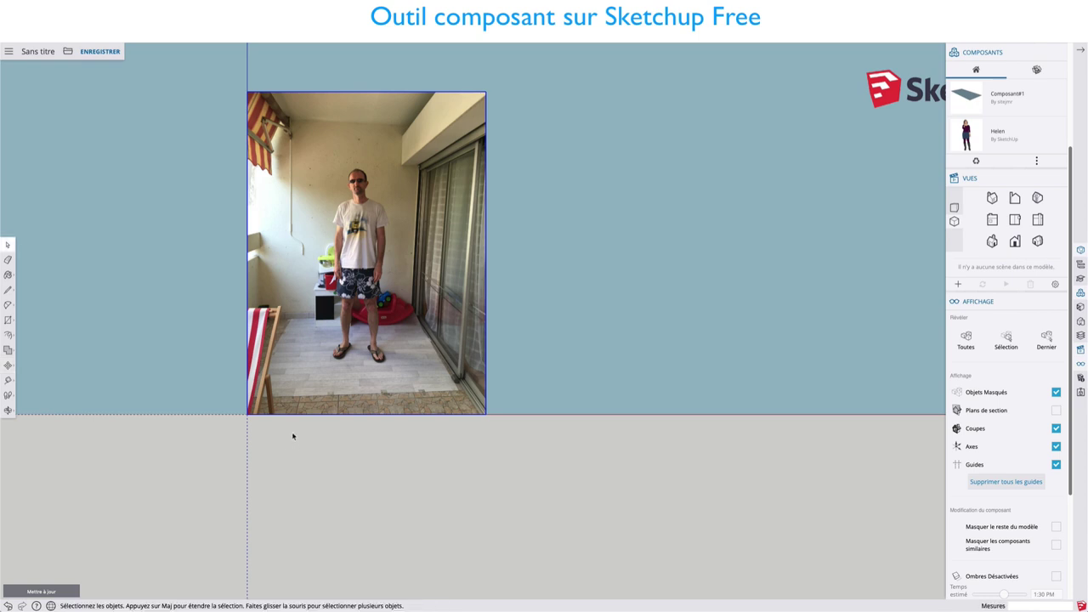
mouse_move(302, 443)
shift+middle_down()
mouse_move(519, 456)
mouse_move(400, 454)
shift+middle_up()
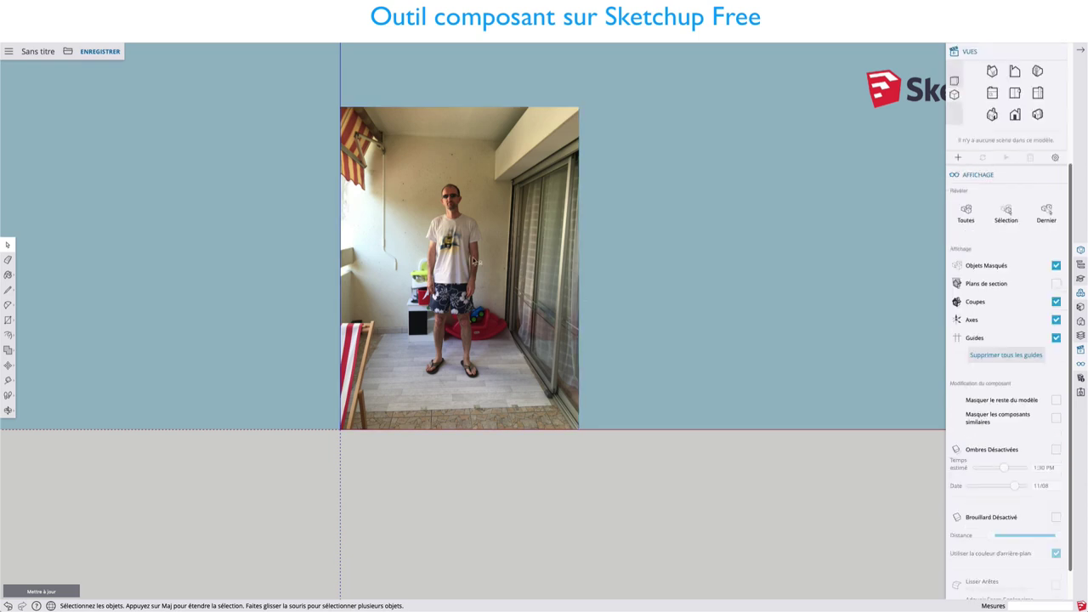
Step: Draw a 0.76 m by 1.65 m rectangle over the man, from above his head to below his feet
scroll(478, 264, up, 2)
scroll(478, 263, up, 1)
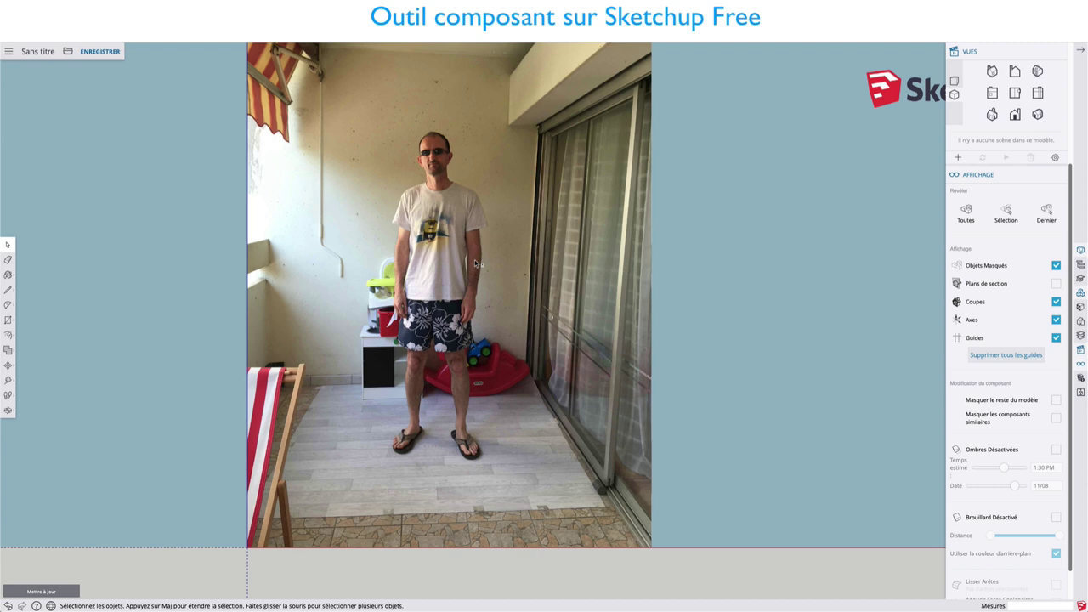
key(r)
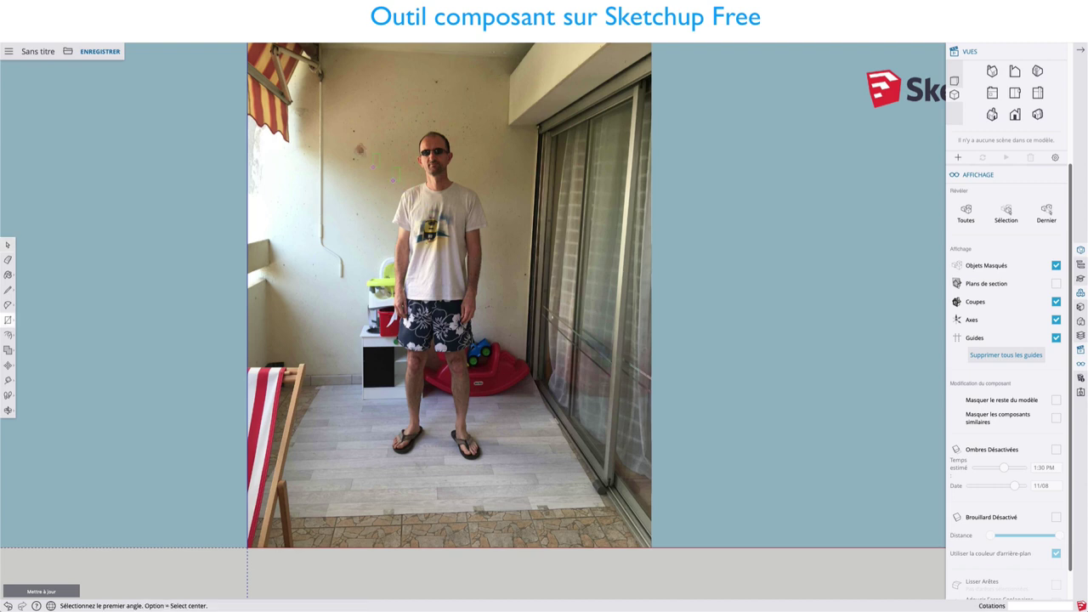
click(355, 130)
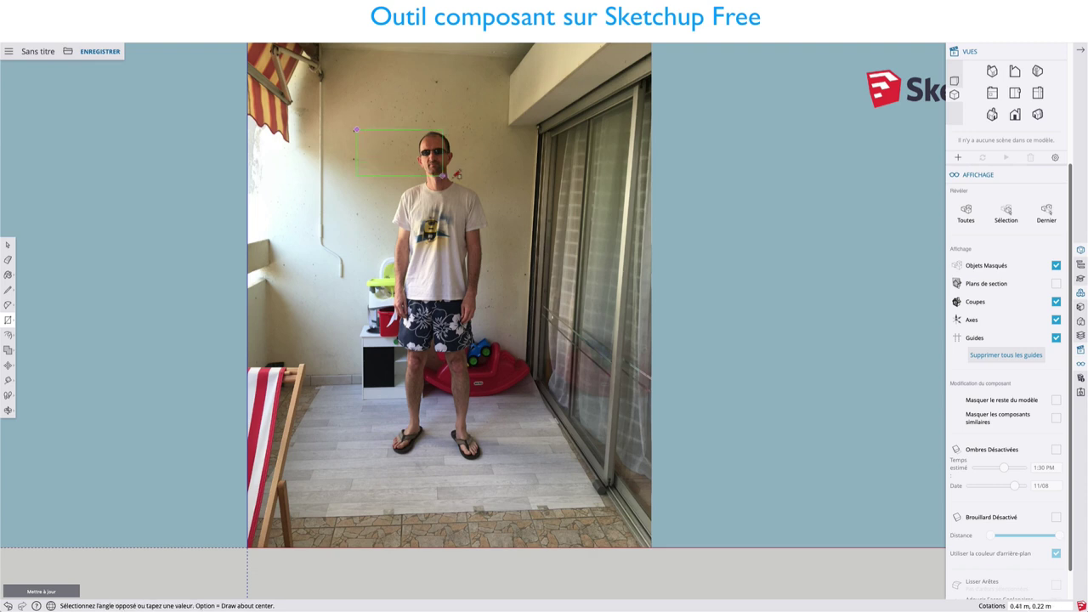
click(516, 476)
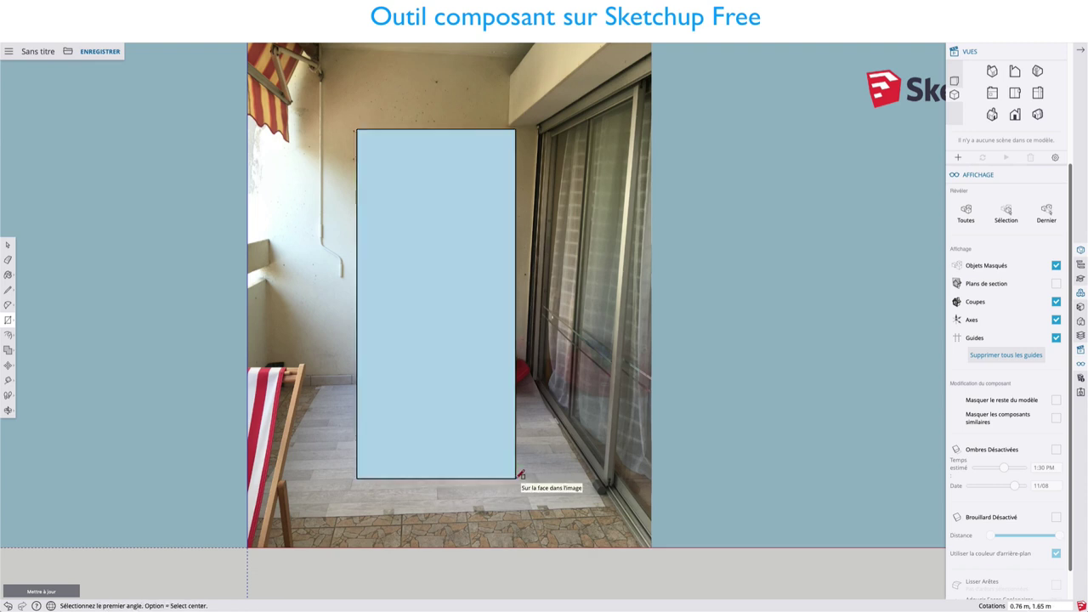
key(space)
click(485, 338)
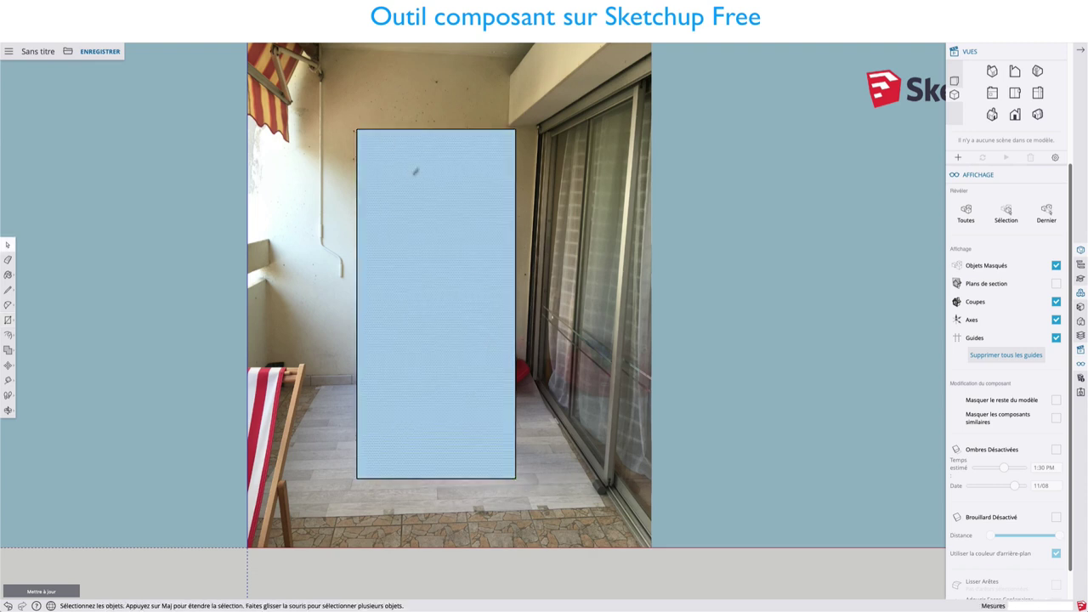
key(b)
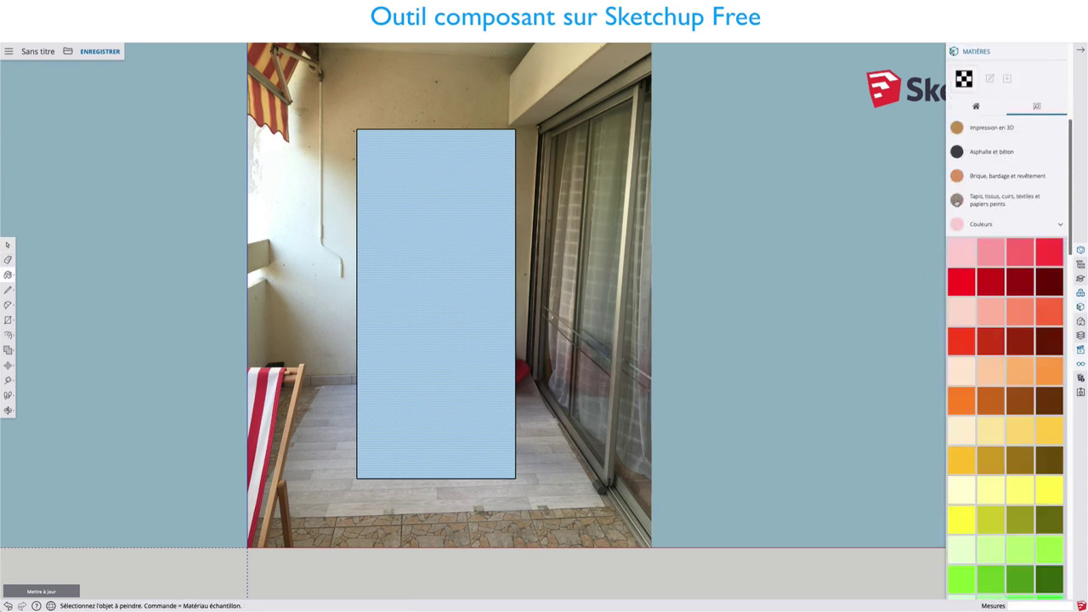
Step: In Matières, collapse the plain colours group and expand Verre et miroirs
scroll(1002, 183, down, 1)
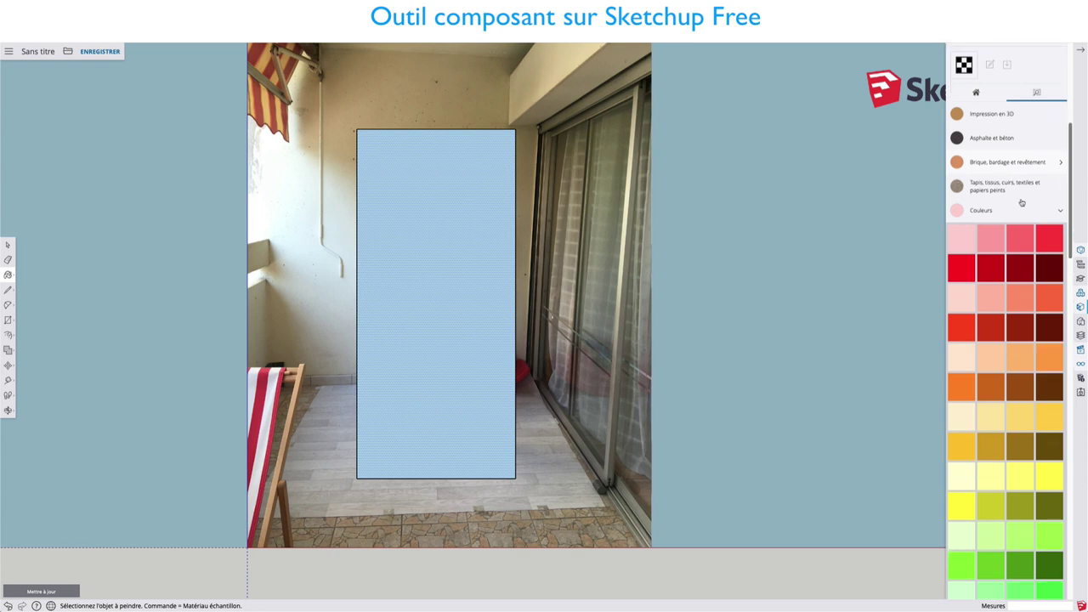
scroll(1003, 187, down, 5)
scroll(1007, 191, down, 5)
scroll(1015, 197, down, 10)
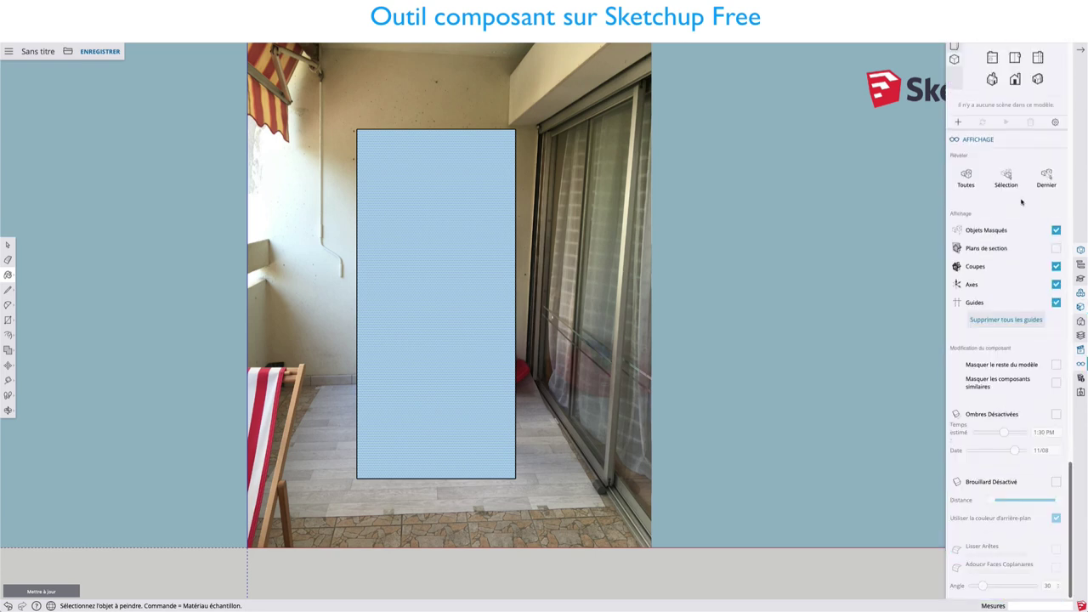
scroll(1022, 201, up, 2)
scroll(1021, 201, up, 5)
scroll(1020, 199, up, 3)
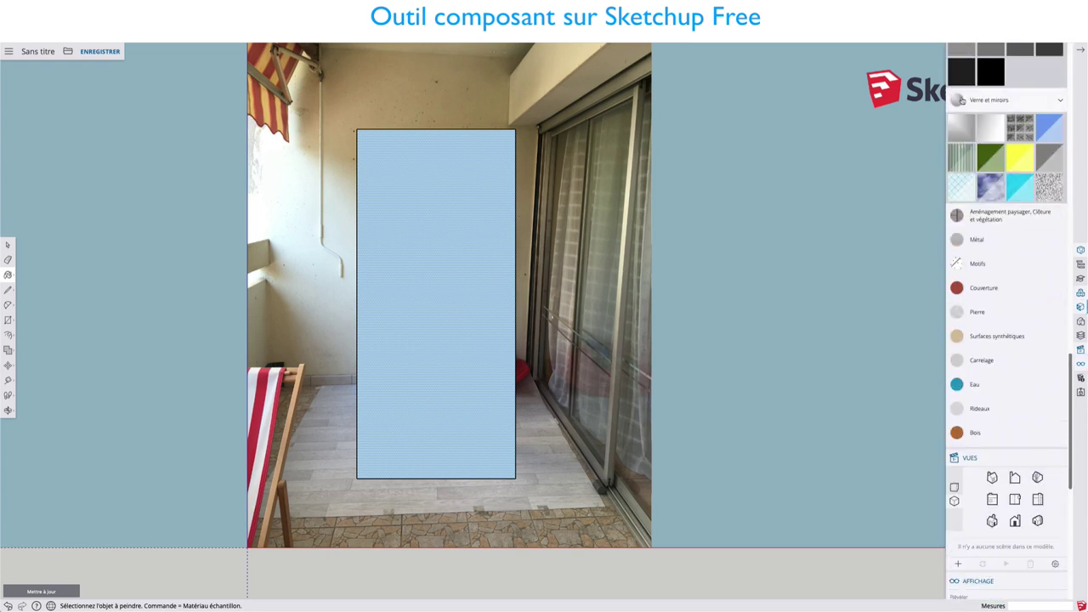
scroll(986, 102, up, 1)
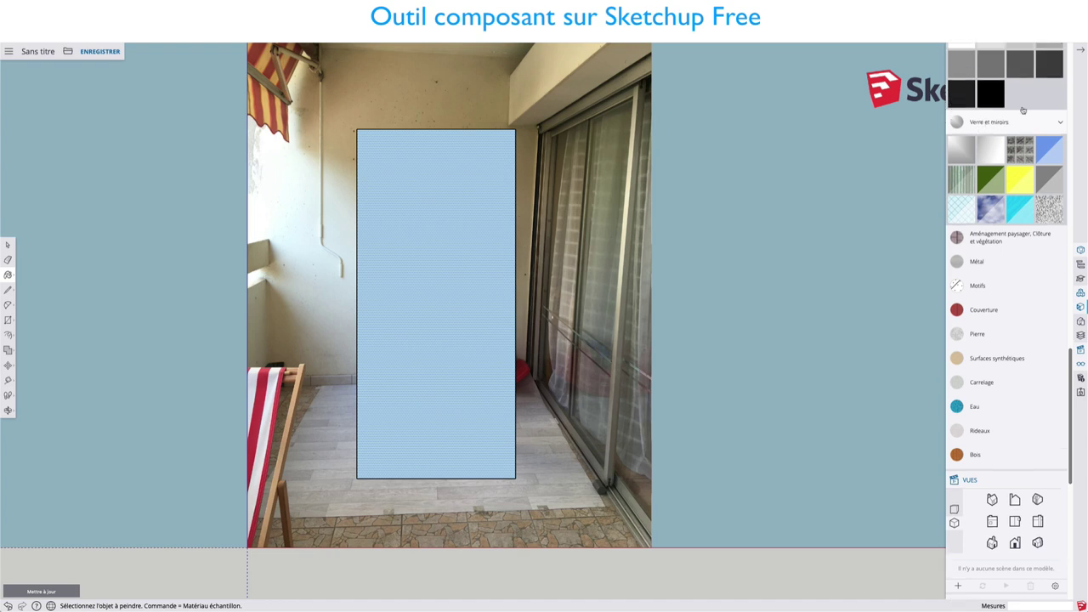
scroll(999, 115, up, 8)
scroll(1011, 127, up, 3)
scroll(1015, 132, up, 5)
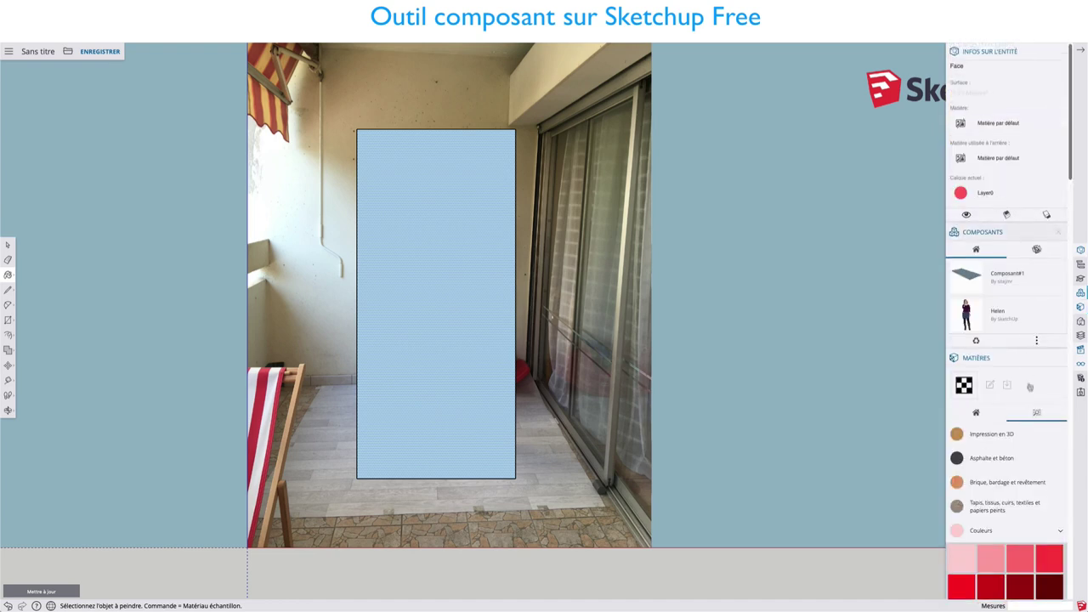
scroll(1030, 389, down, 1)
scroll(1031, 390, down, 5)
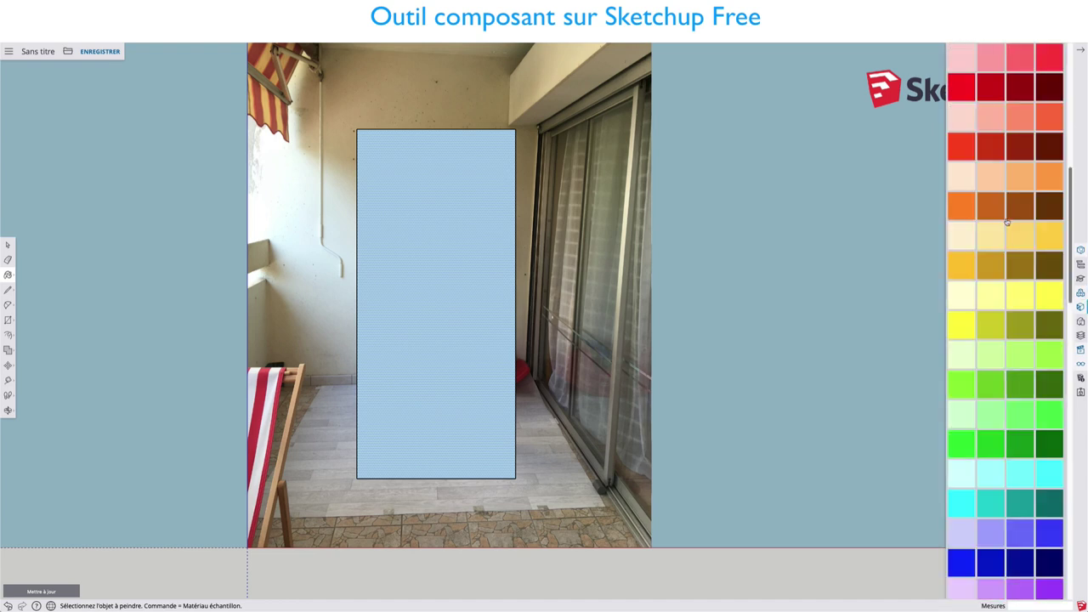
scroll(1006, 225, up, 2)
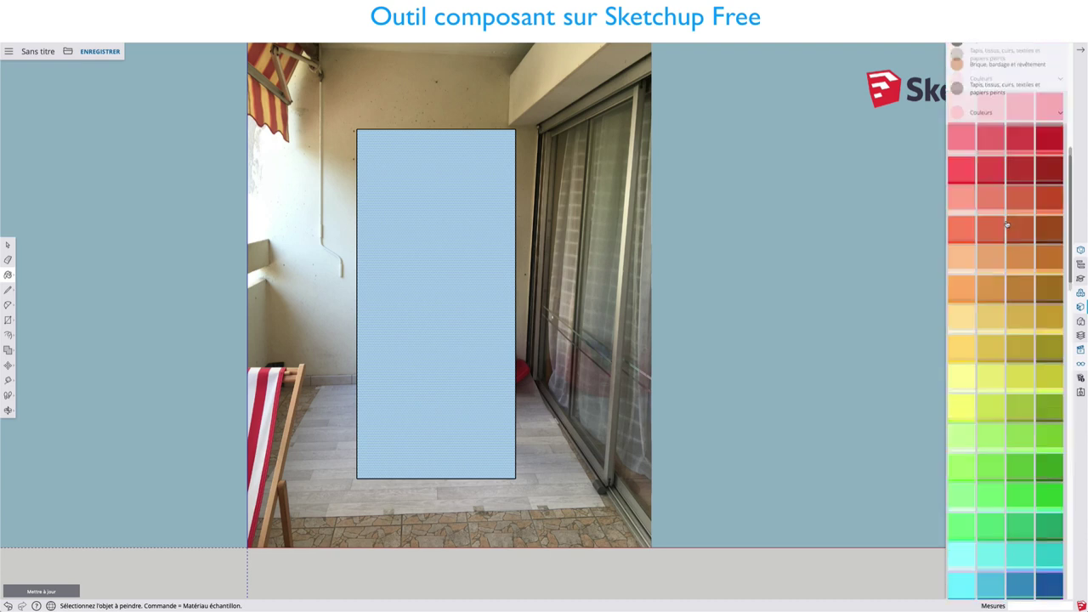
click(1062, 114)
click(1059, 135)
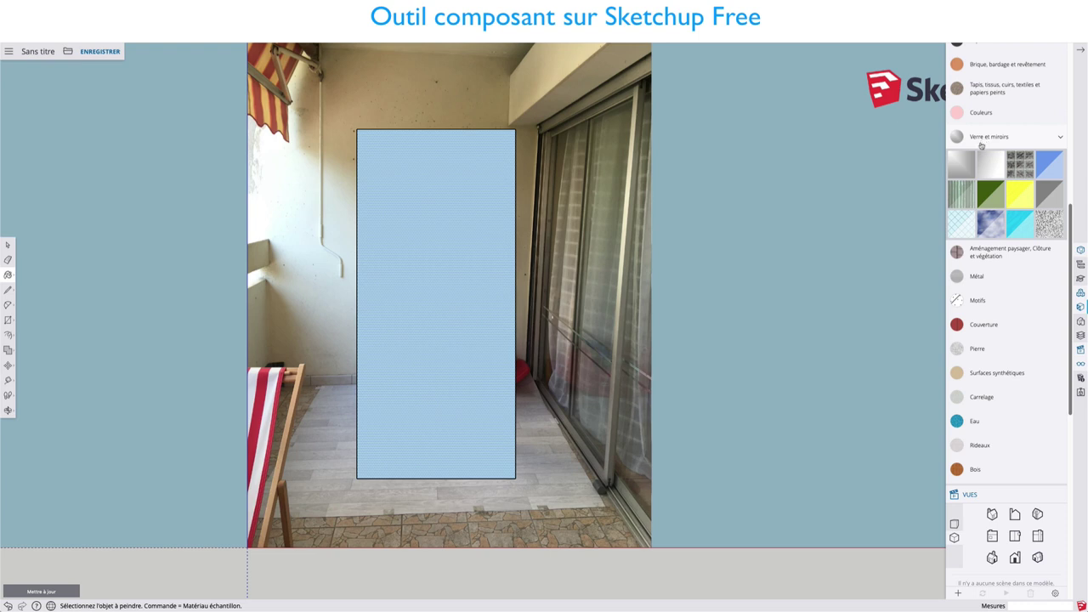
Step: Paint the rectangle over the man with the translucent blue glass material
click(1045, 163)
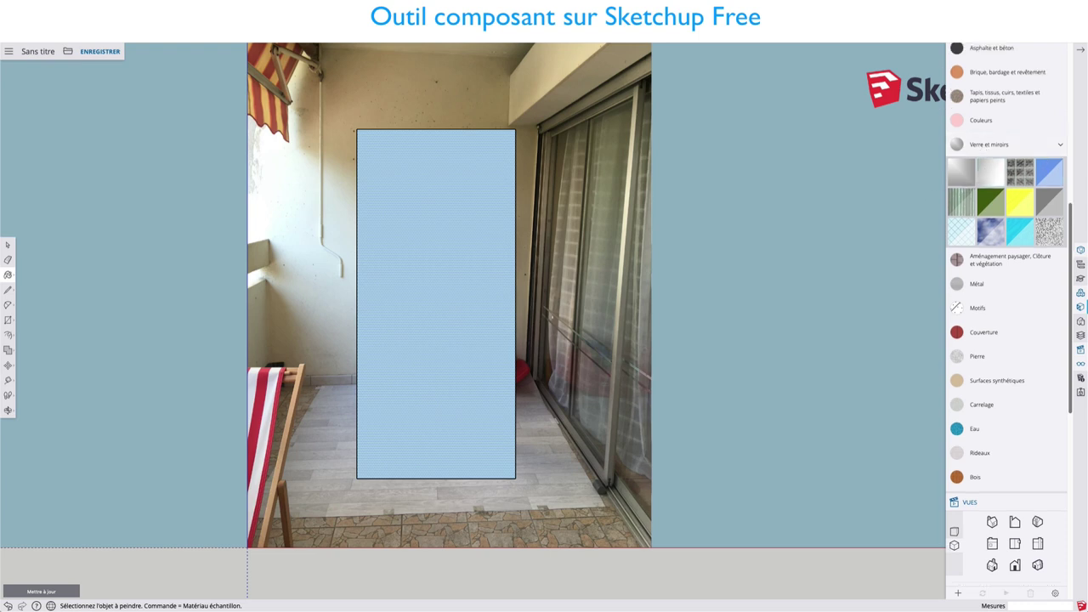
click(454, 260)
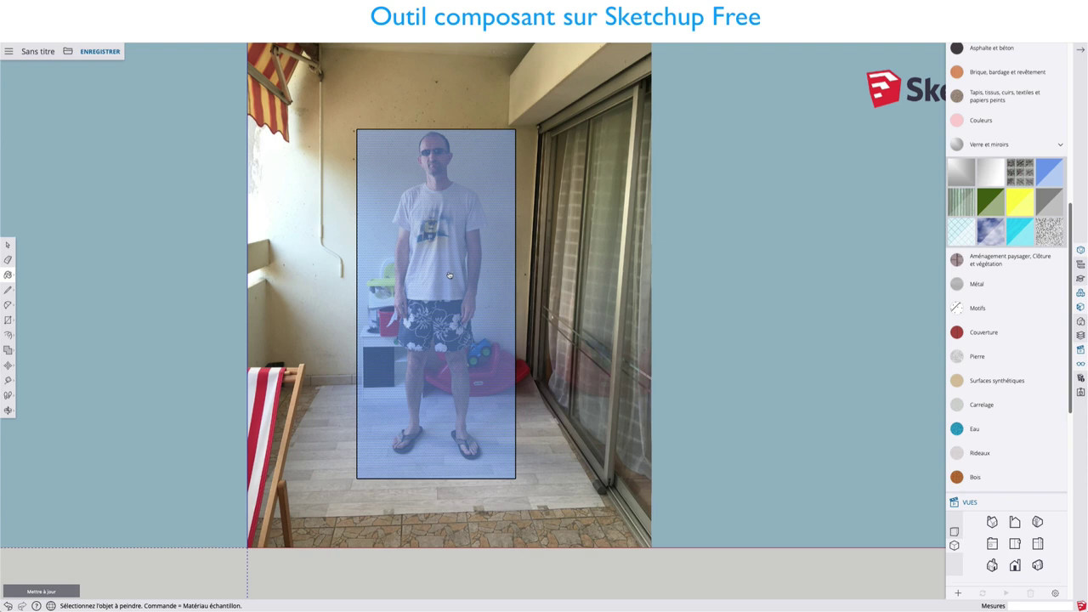
key(space)
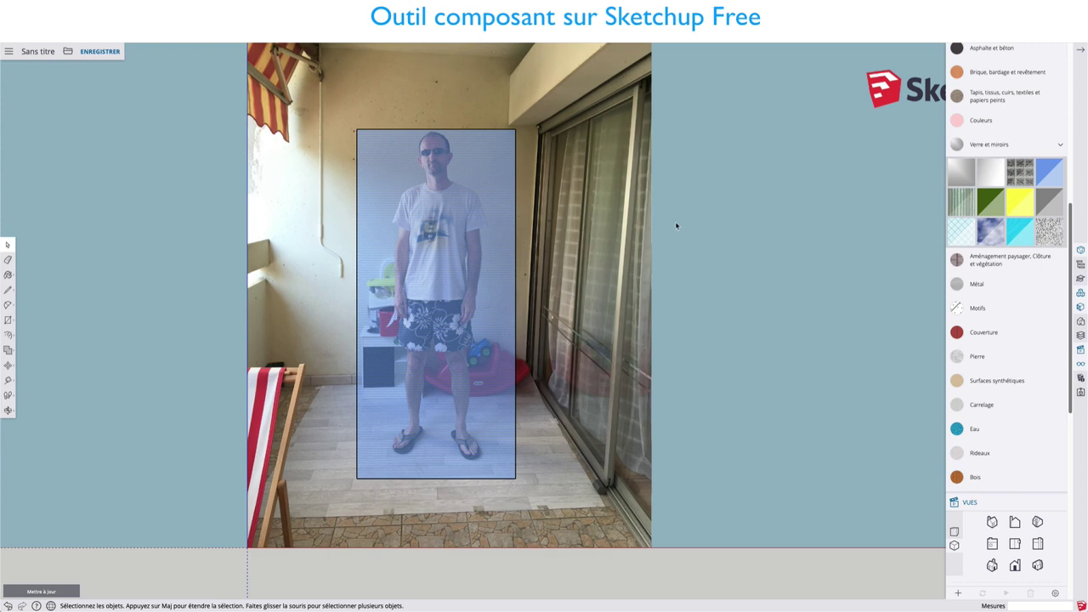
Step: Freehand-trace the head outline from the left side over the crown to the T-shirt neckline
scroll(438, 164, up, 5)
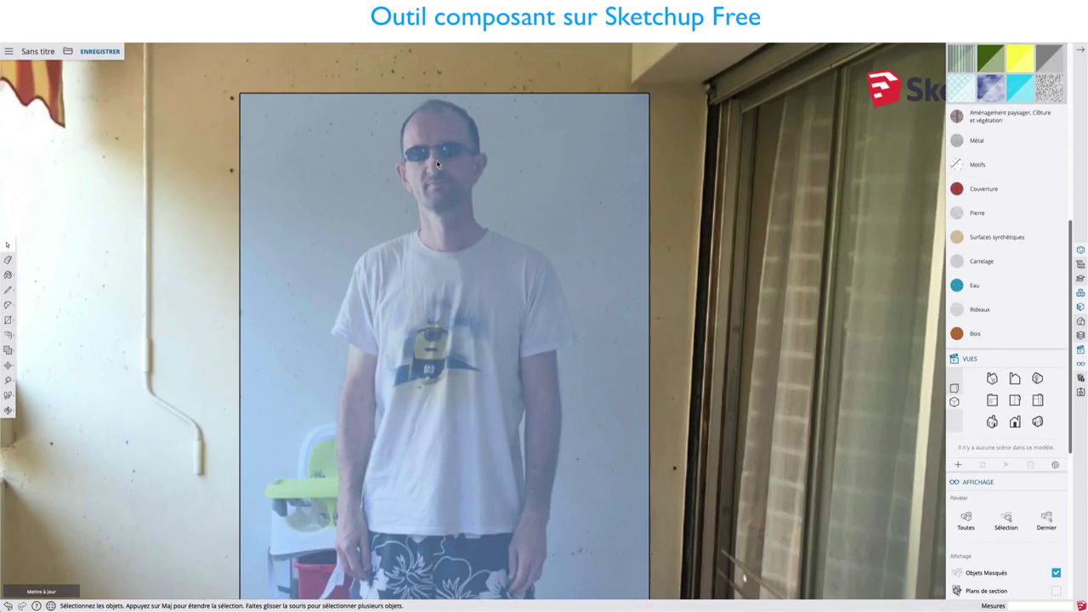
scroll(438, 164, up, 3)
mouse_move(444, 180)
shift+middle_down()
mouse_move(426, 296)
mouse_move(450, 267)
shift+middle_up()
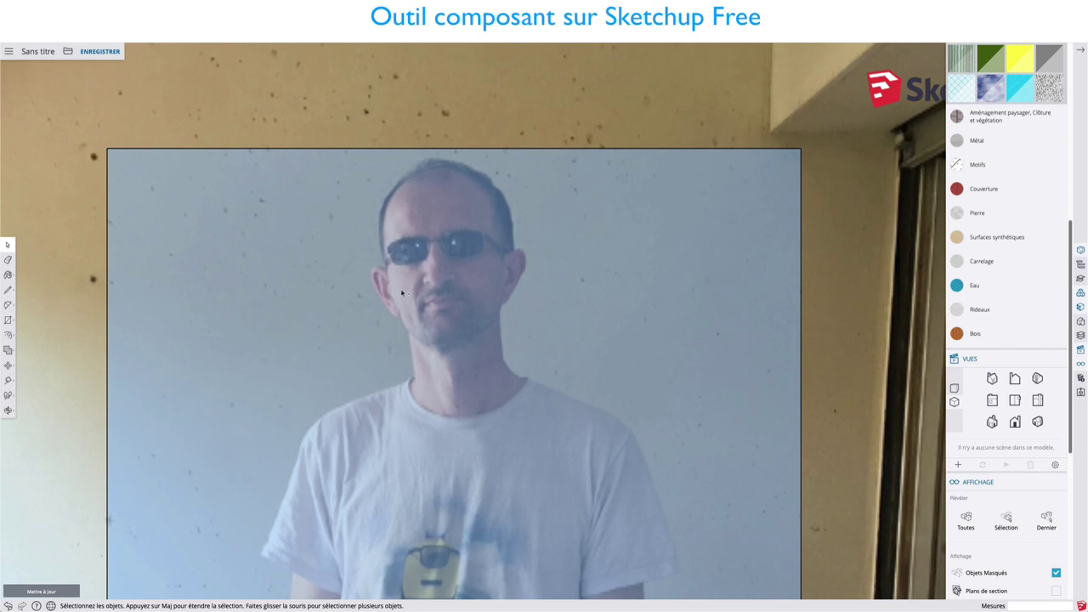
click(8, 290)
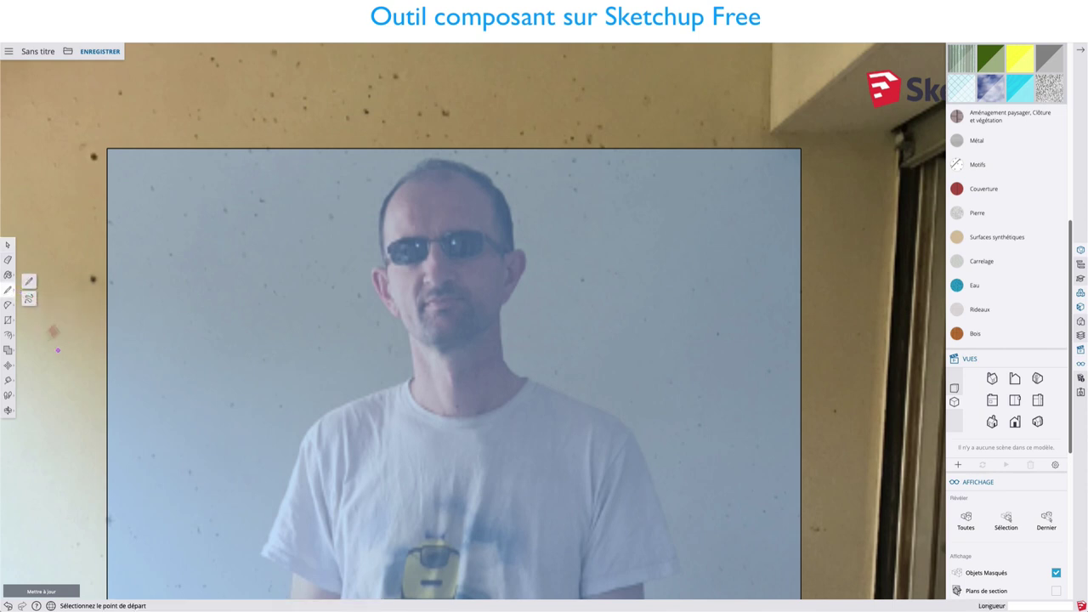
click(29, 297)
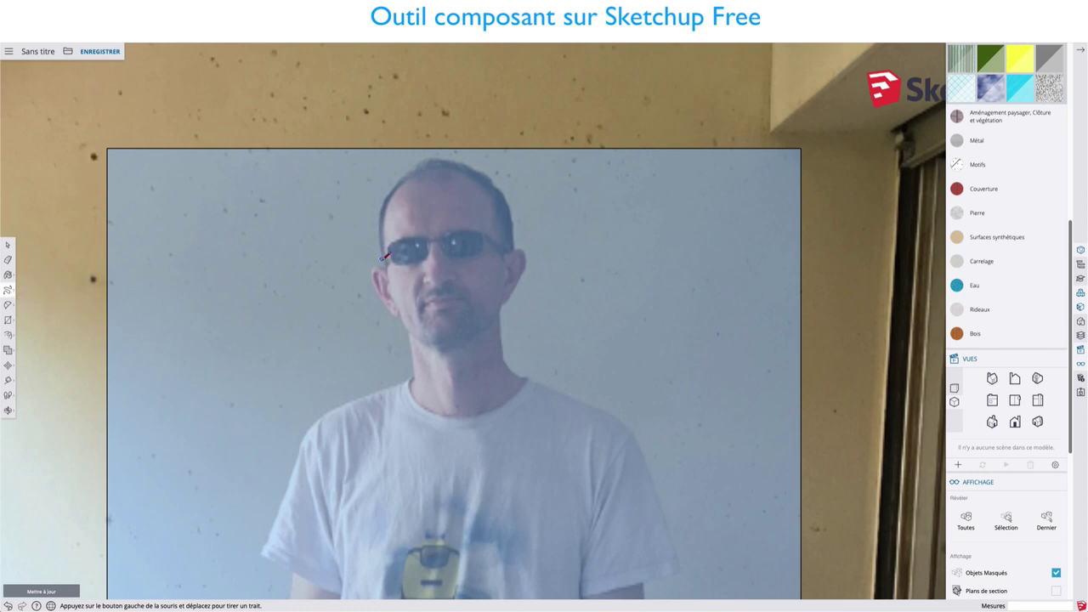
mouse_move(379, 239)
mouse_down()
mouse_move(426, 162)
mouse_move(504, 192)
mouse_move(510, 250)
mouse_move(525, 248)
mouse_move(529, 263)
mouse_move(502, 326)
mouse_move(510, 370)
mouse_move(528, 382)
mouse_up()
mouse_move(485, 413)
mouse_down()
mouse_move(416, 402)
mouse_move(404, 328)
mouse_move(371, 273)
mouse_move(390, 261)
mouse_up()
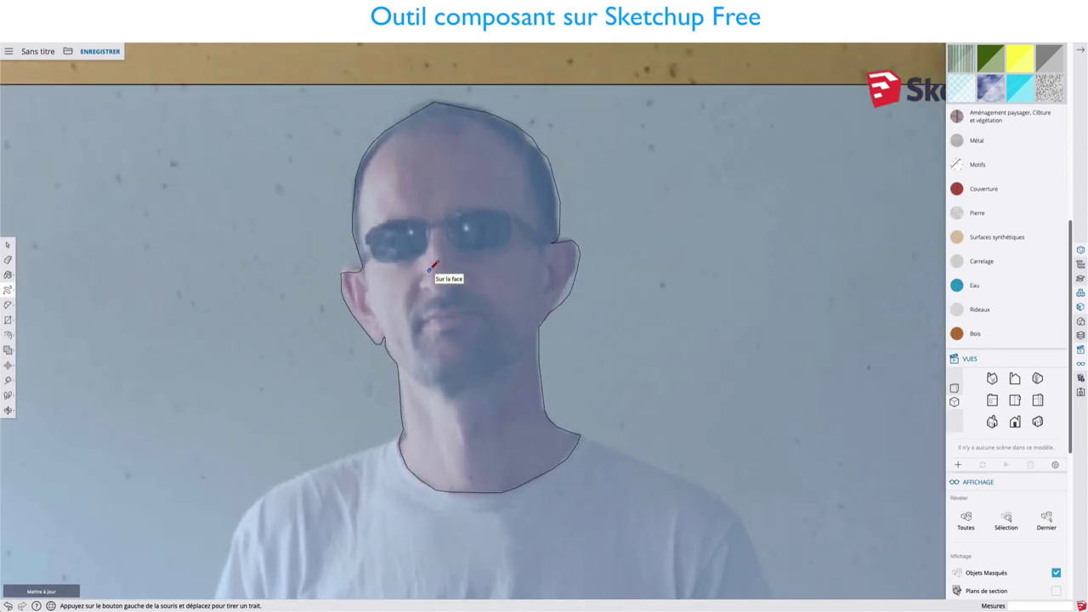
key(space)
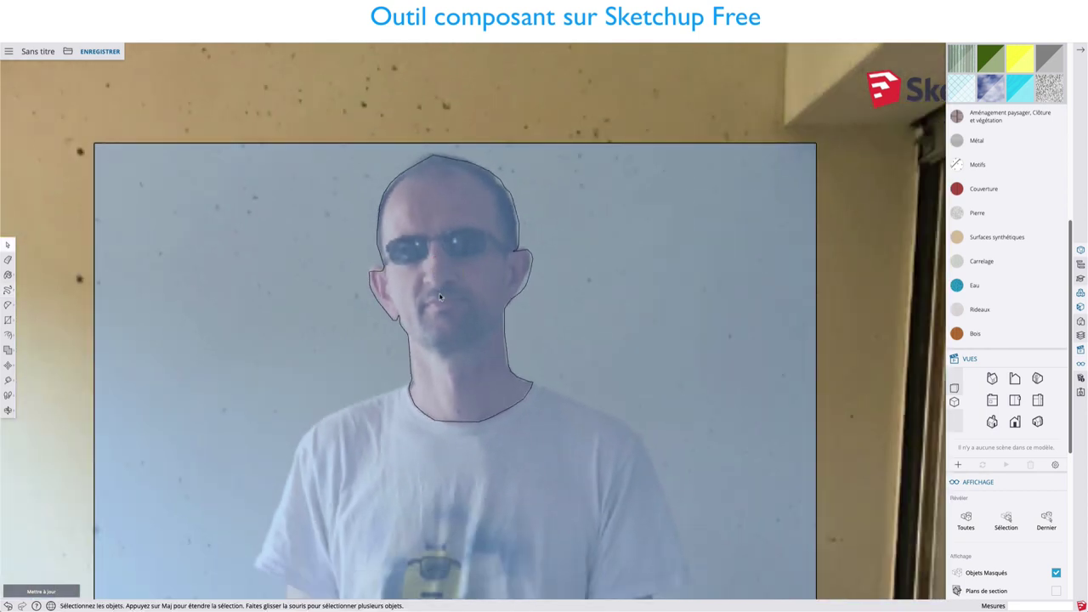
Step: Select the traced head-and-neck face and zoom out to frame the shirt
click(440, 294)
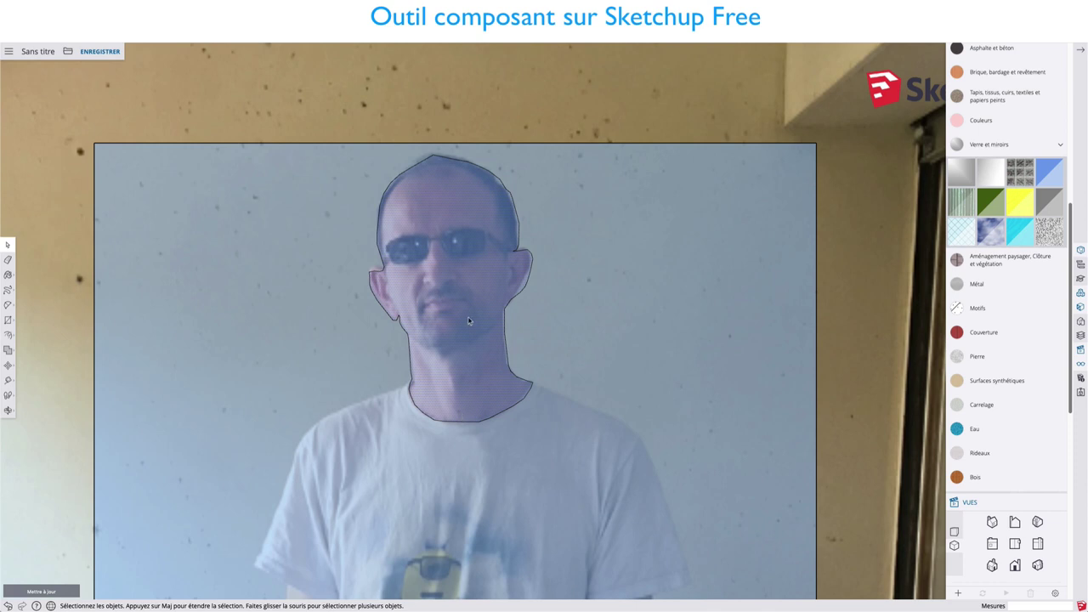
scroll(429, 163, up, 3)
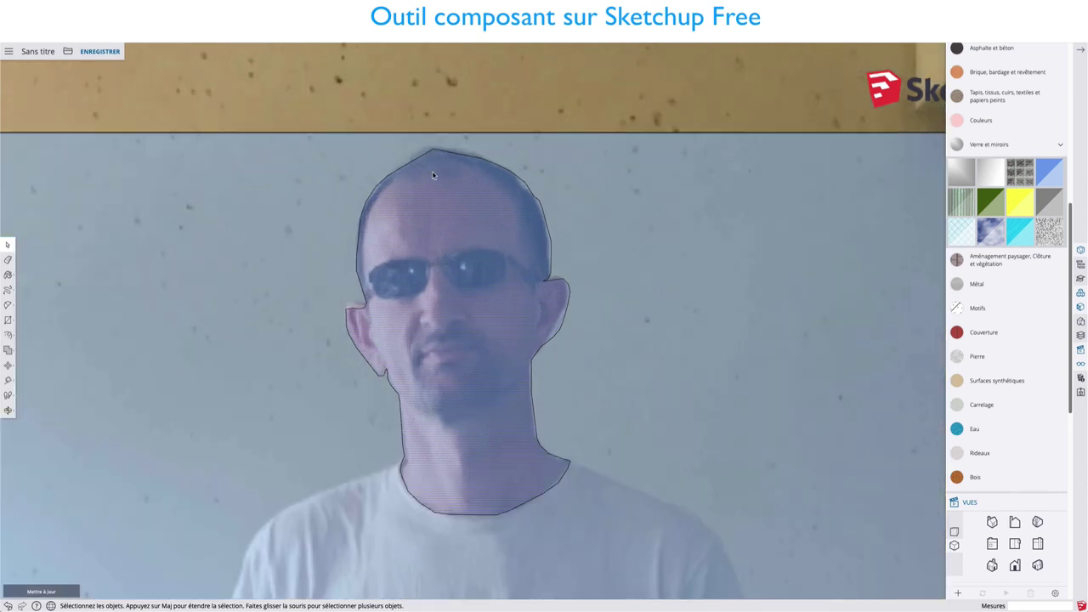
scroll(438, 200, down, 2)
scroll(439, 199, down, 1)
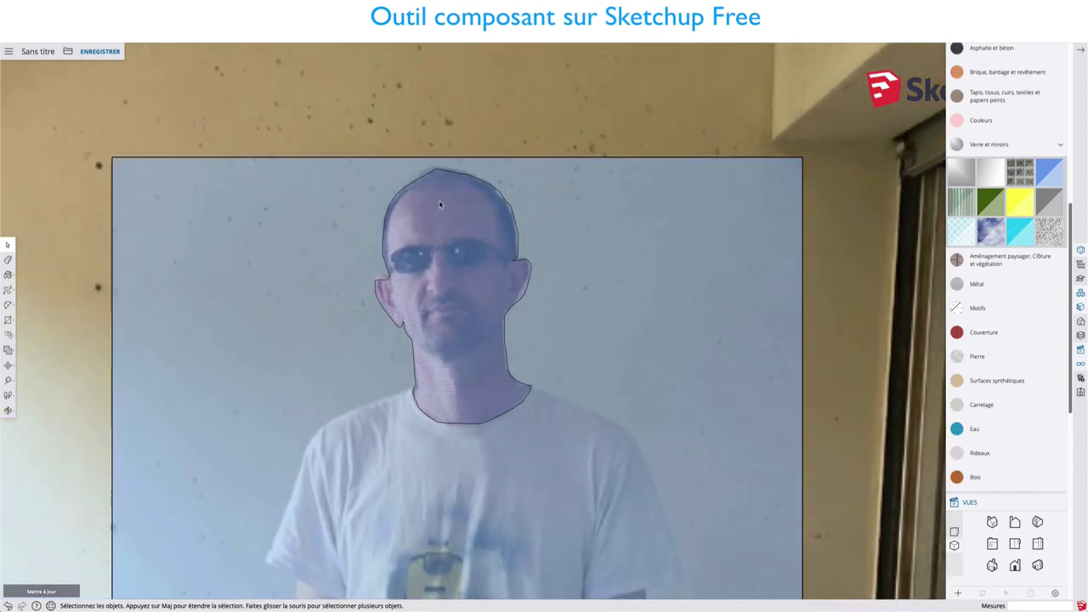
scroll(439, 200, down, 1)
scroll(436, 220, up, 3)
scroll(437, 223, down, 2)
scroll(433, 366, down, 1)
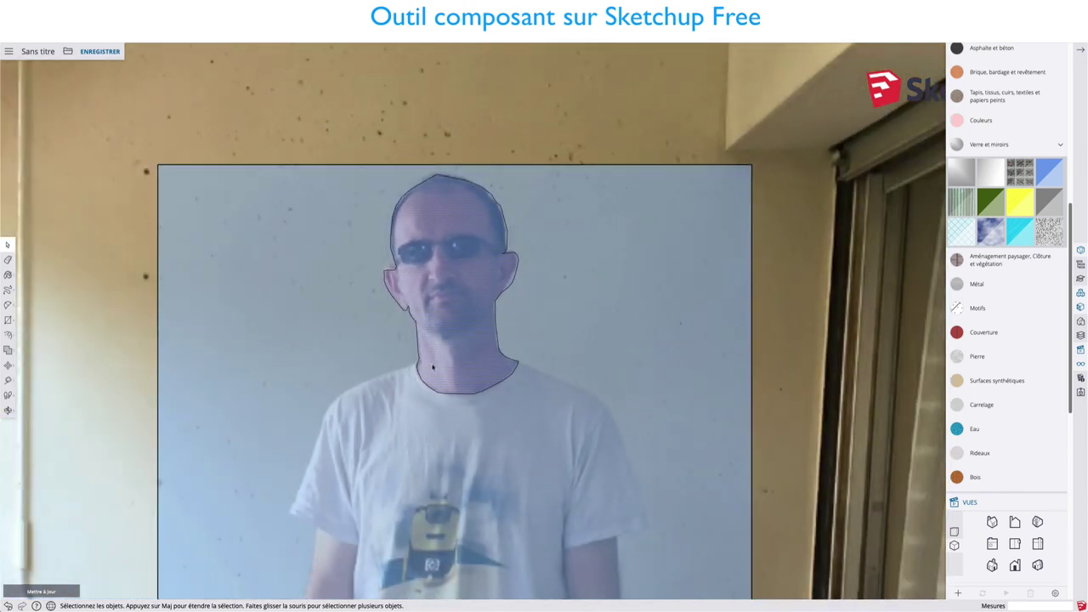
scroll(413, 396, down, 1)
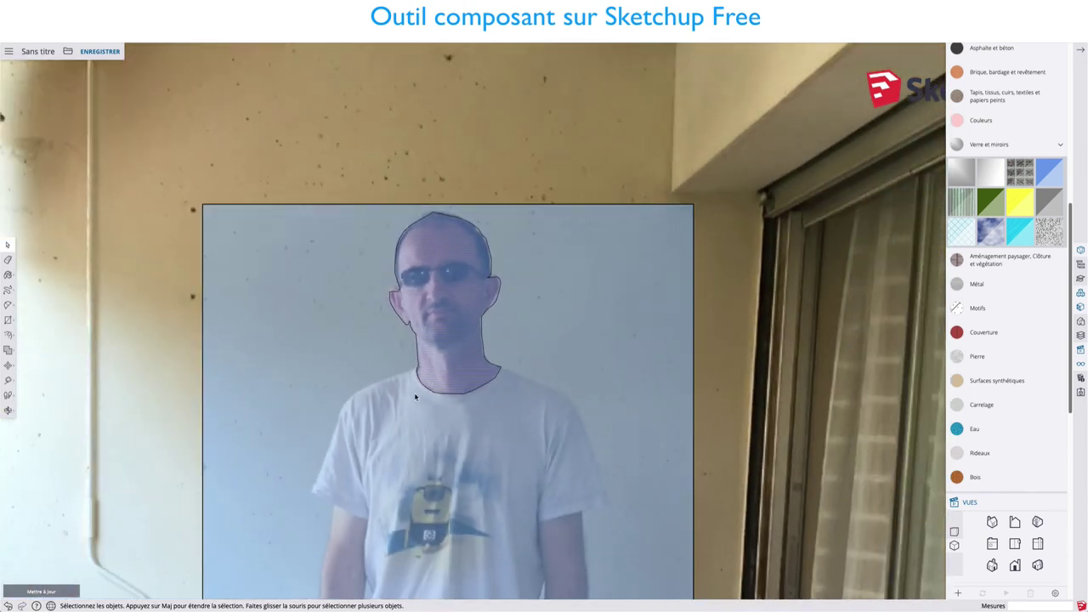
scroll(414, 397, down, 1)
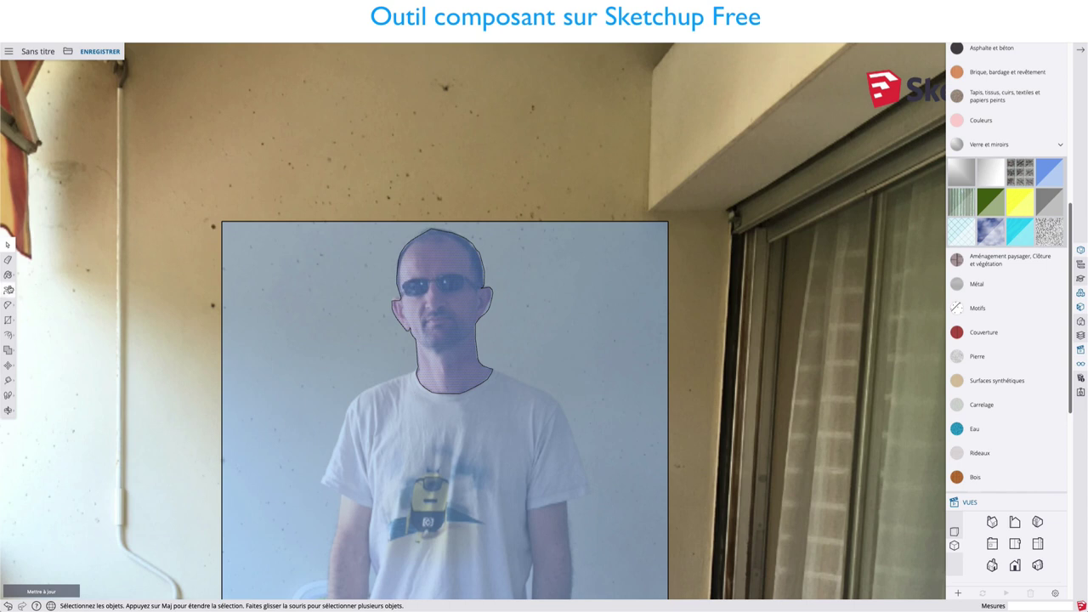
Step: Freehand-trace the T-shirt from the neck endpoint around to the hem, then select the shirt face
click(8, 290)
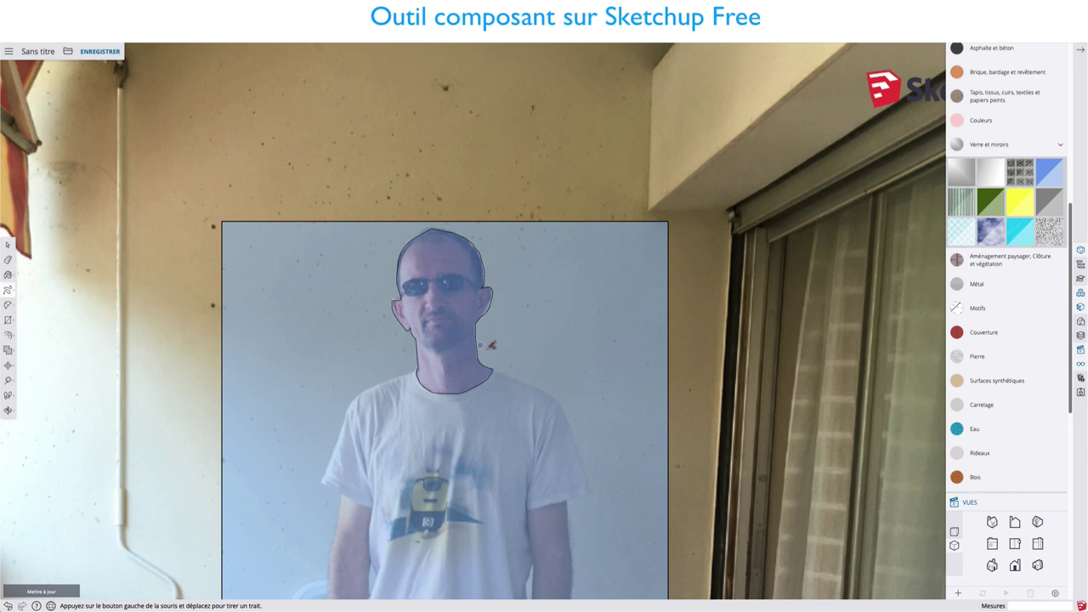
mouse_move(494, 372)
mouse_down()
mouse_move(564, 397)
mouse_move(590, 454)
mouse_move(591, 496)
mouse_move(529, 505)
mouse_up()
mouse_move(529, 505)
mouse_down()
mouse_move(378, 503)
mouse_move(325, 478)
mouse_move(355, 396)
mouse_move(411, 371)
mouse_move(432, 381)
mouse_up()
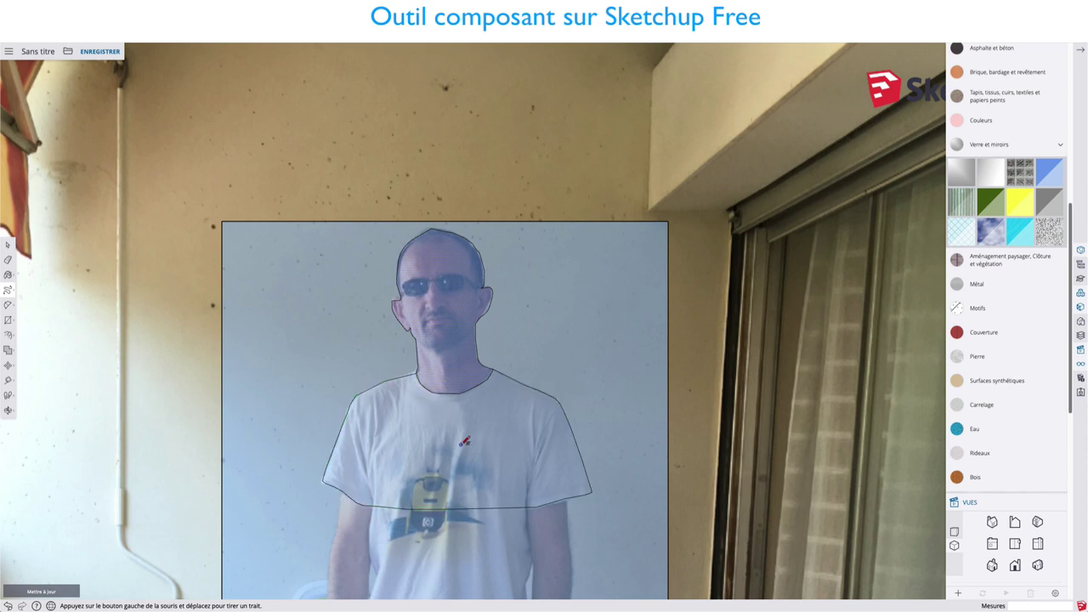
key(space)
click(456, 440)
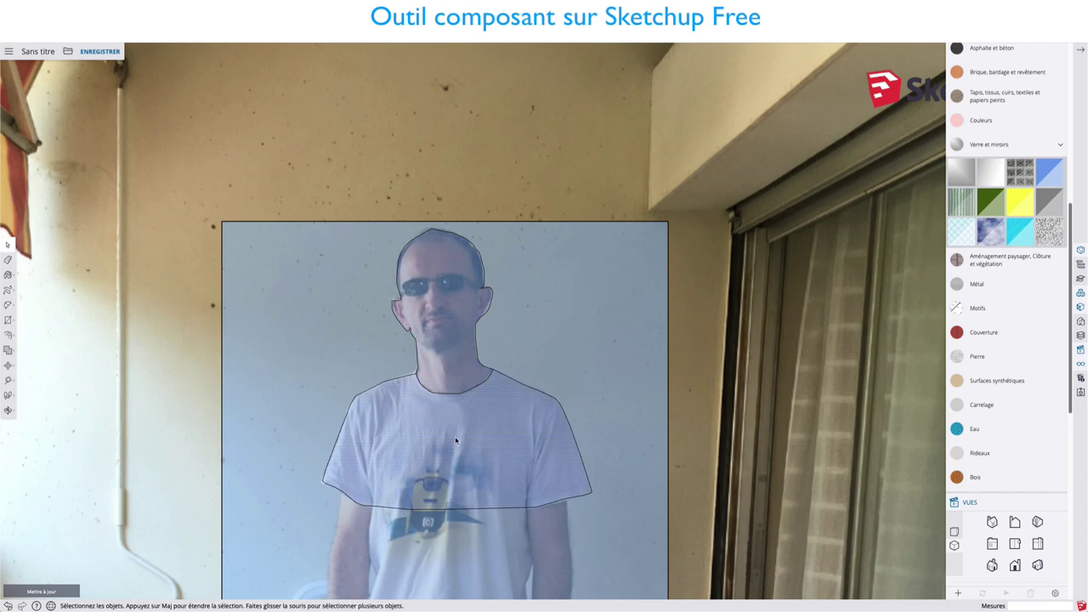
Step: Draw a wavy freehand line across the lower shirt and delete its right-hand end piece
shift+middle_drag(480, 489, 479, 246)
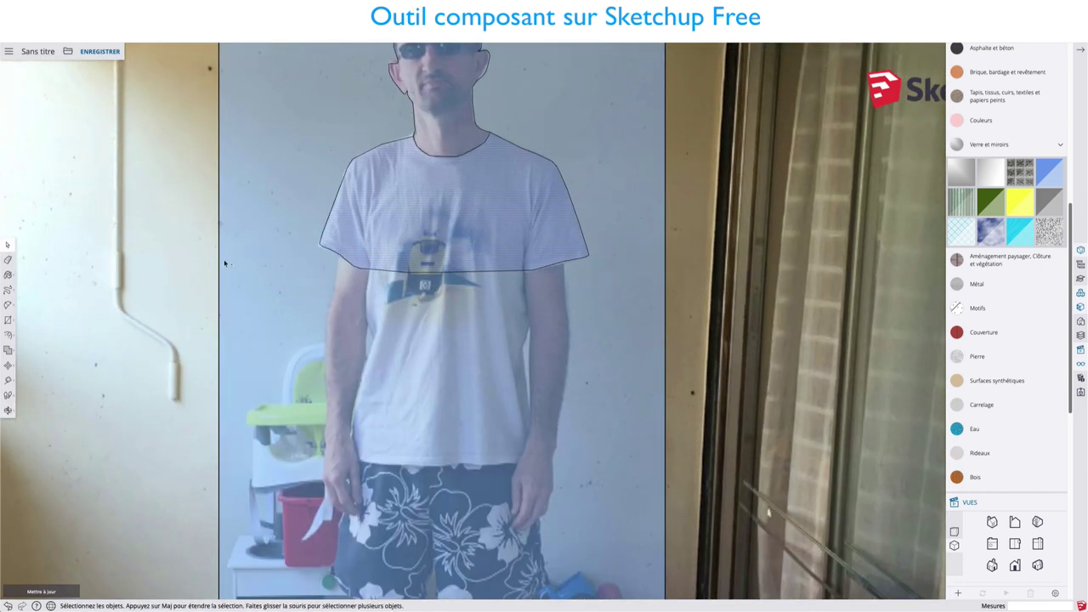
click(8, 290)
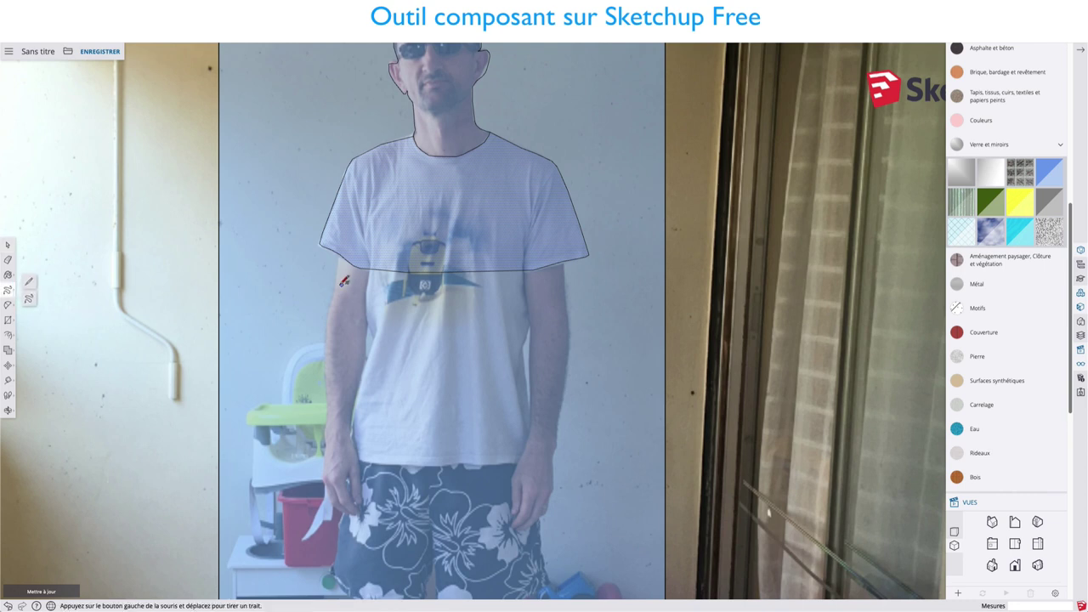
mouse_move(366, 270)
mouse_down()
mouse_move(380, 336)
mouse_move(441, 404)
mouse_move(510, 386)
mouse_move(542, 269)
mouse_up()
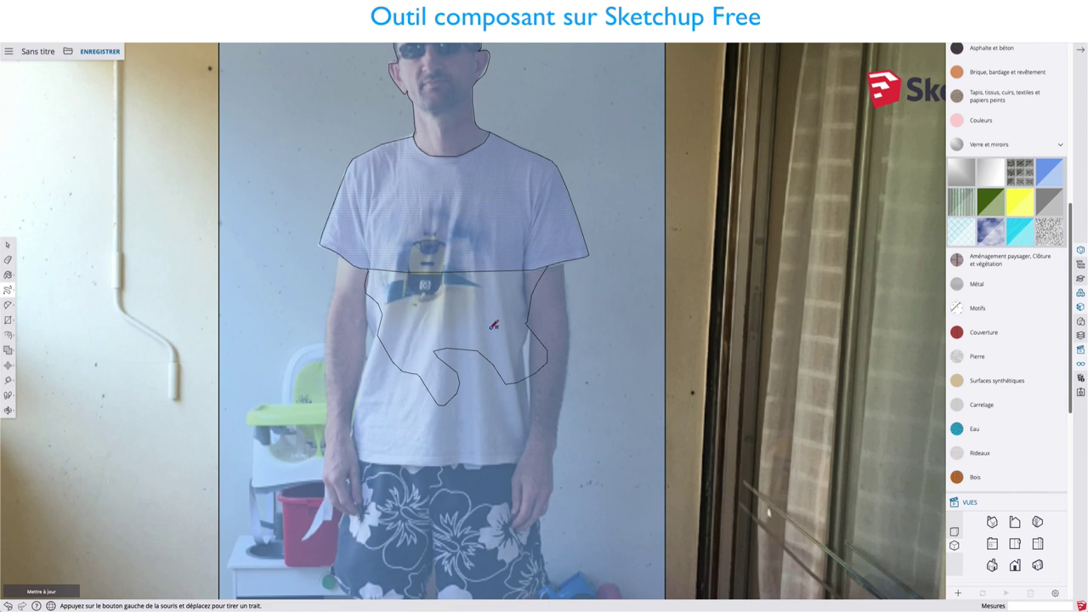
key(space)
click(538, 288)
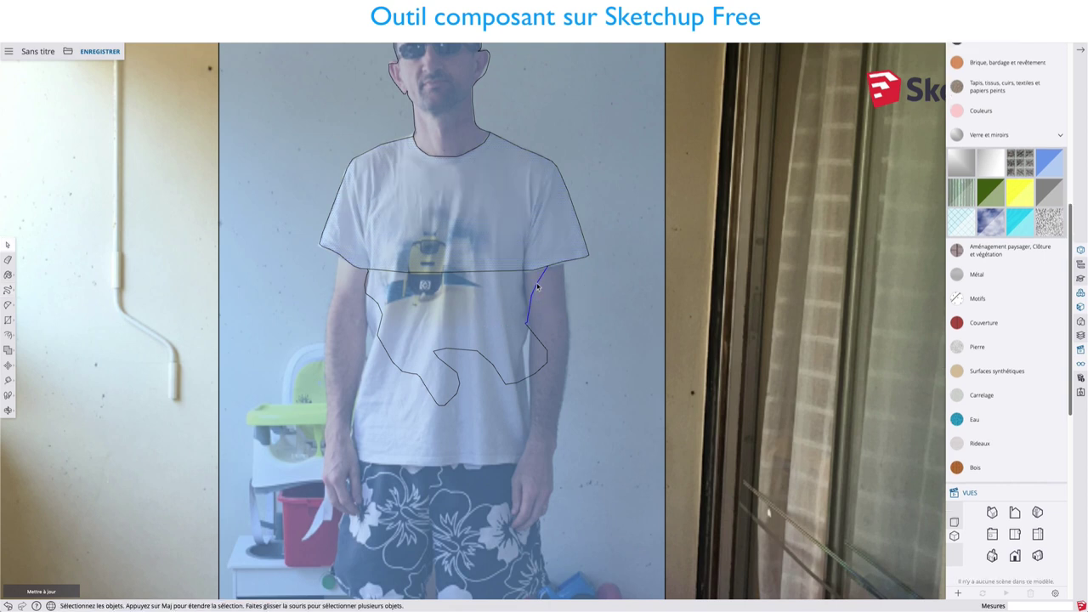
key(Delete)
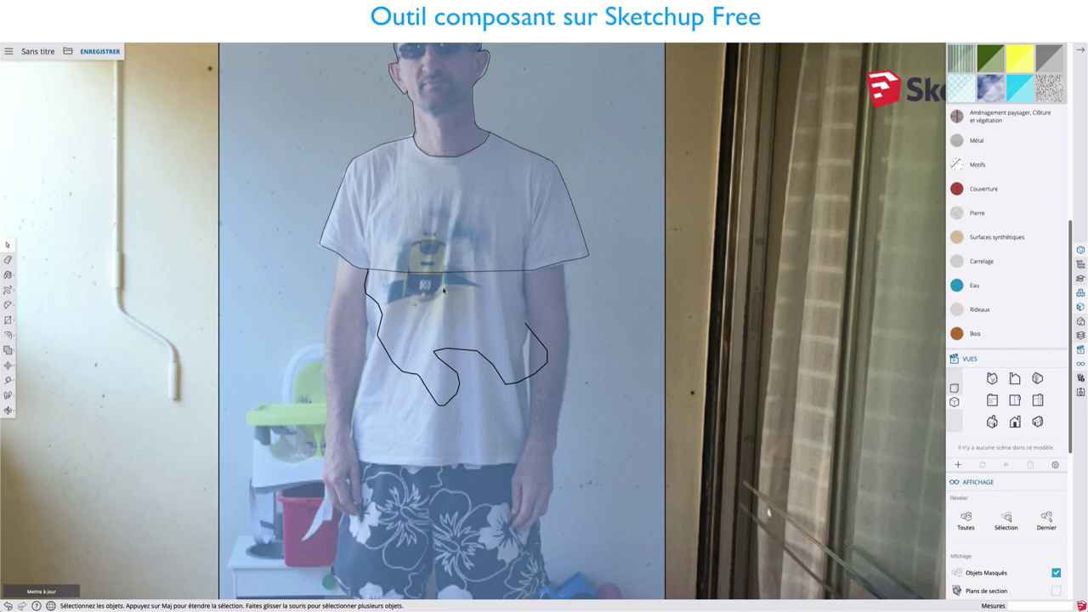
Step: Select the shirt and then the photo, and undo the wavy freehand line with Ctrl+Z
scroll(445, 293, up, 2)
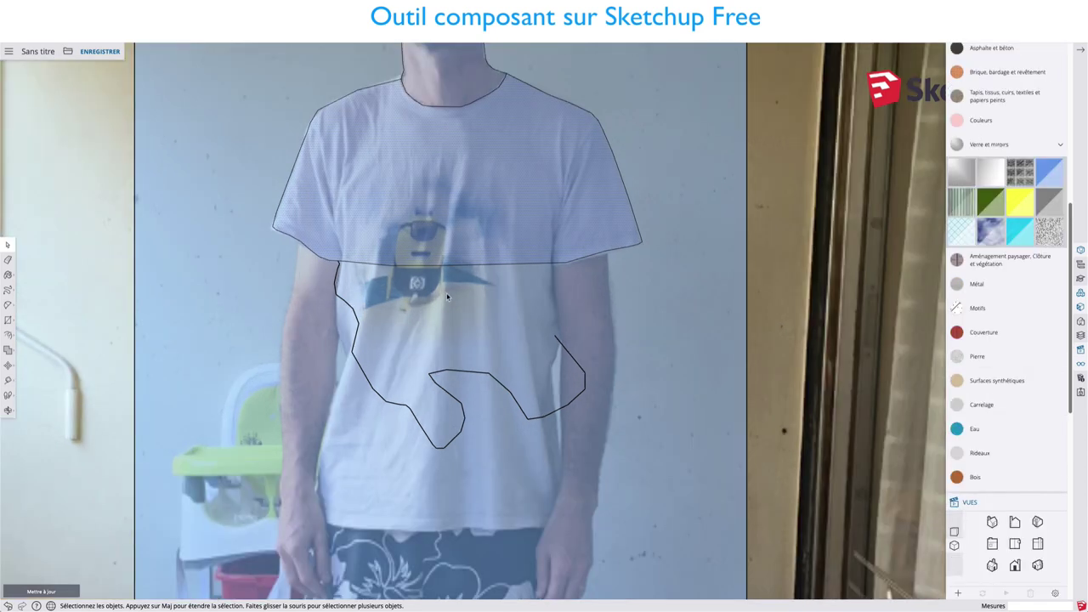
scroll(446, 292, down, 2)
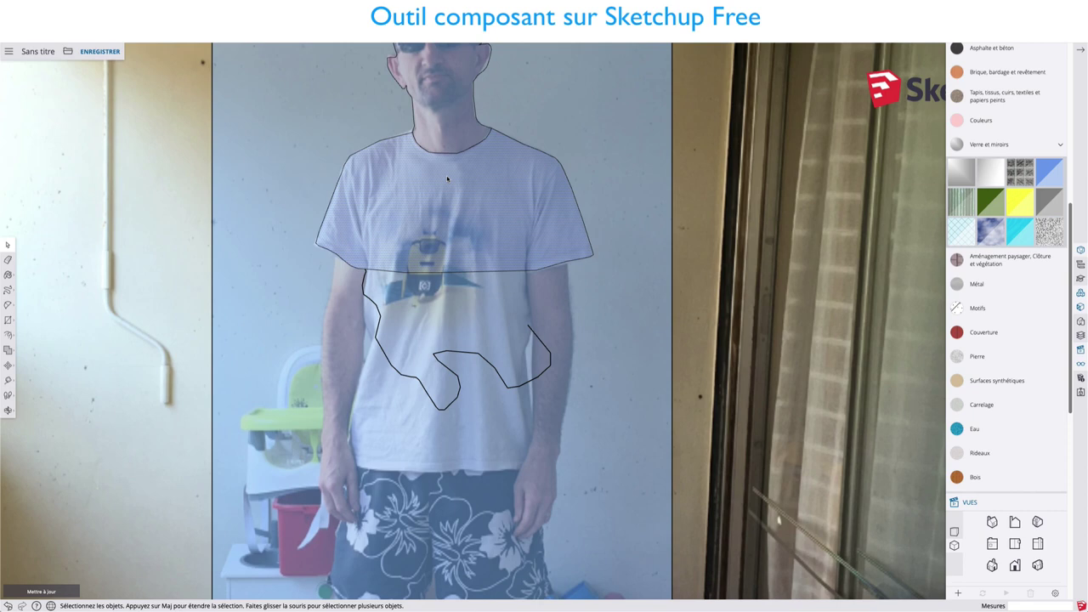
scroll(437, 94, down, 2)
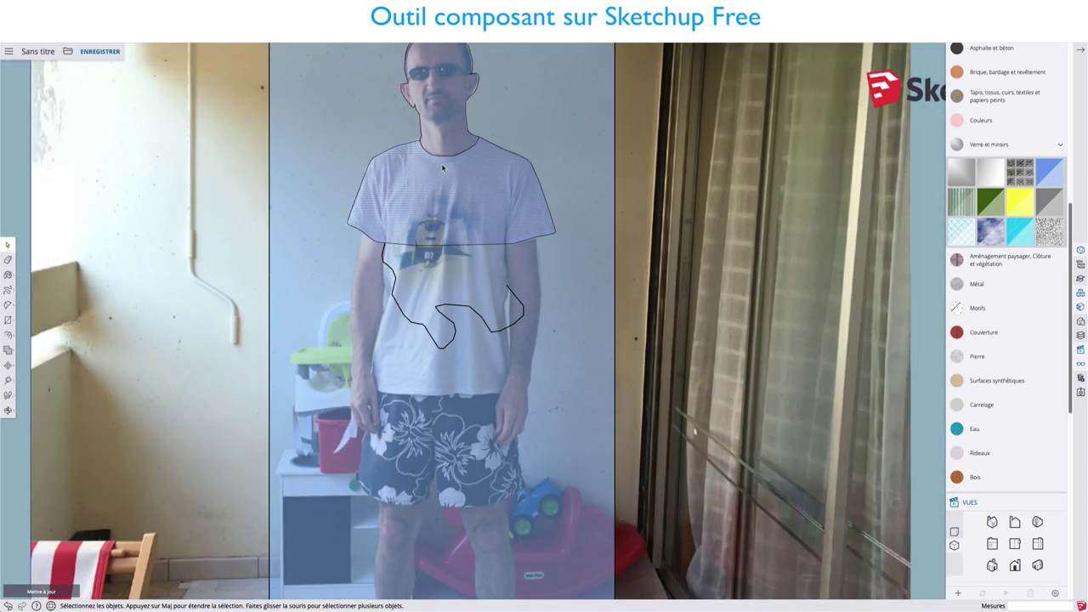
click(442, 172)
click(532, 327)
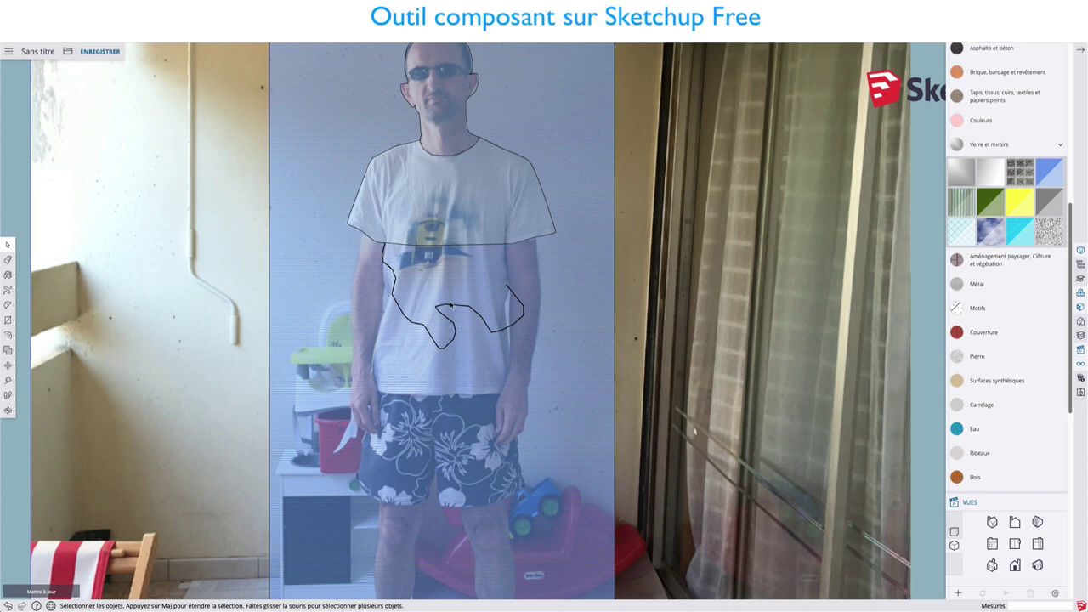
key(ctrl+z)
key(ctrl+z)
key(ctrl+z)
key(ctrl+z)
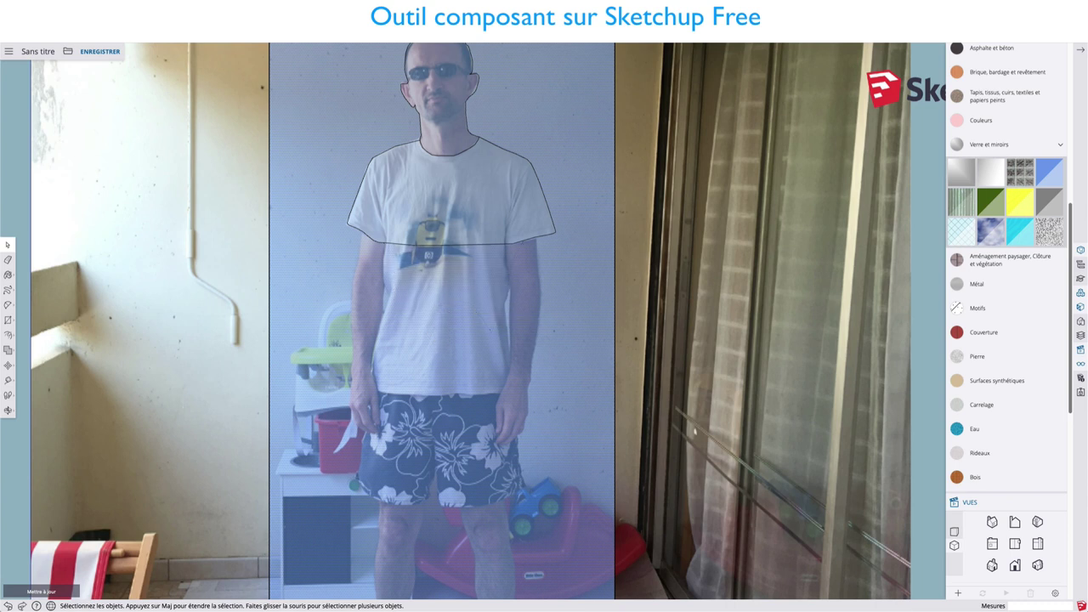
scroll(453, 304, down, 2)
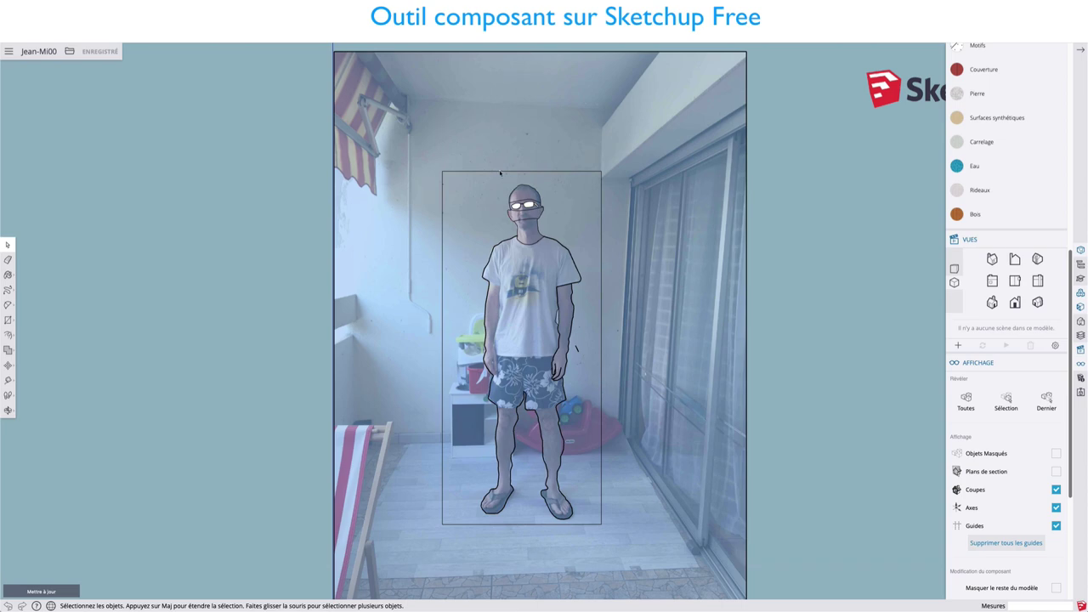
Step: Zoom in and out to inspect the traced man and his white-filled glasses
scroll(519, 205, up, 5)
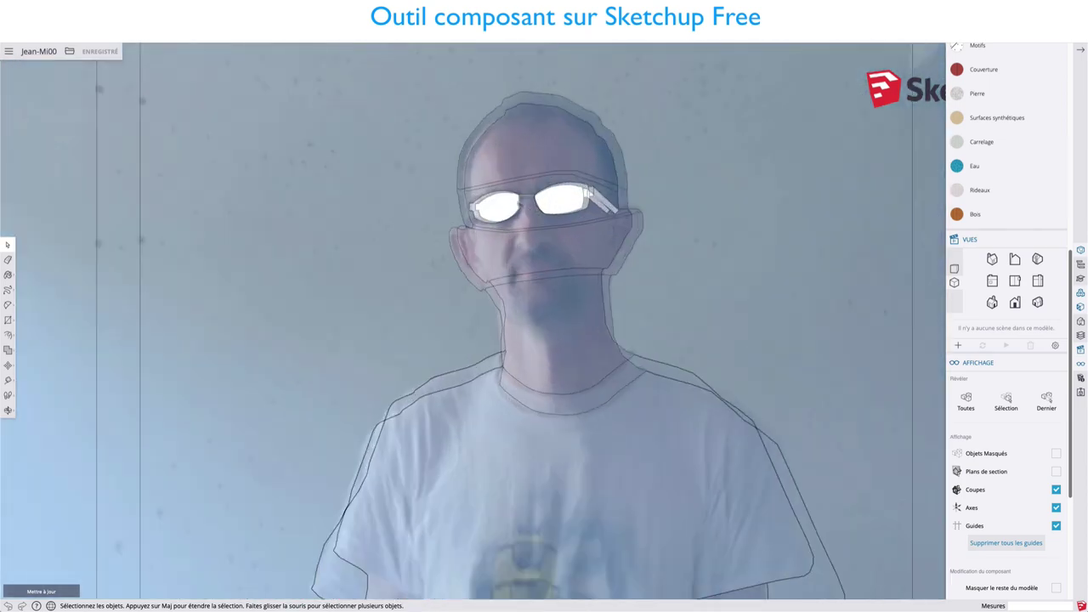
scroll(481, 197, up, 3)
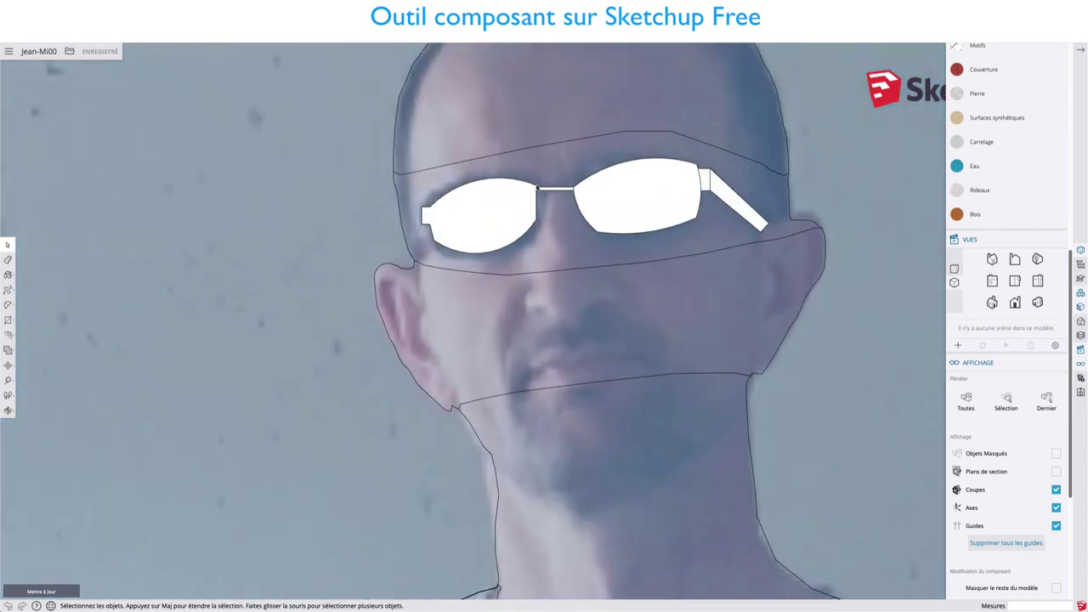
scroll(500, 228, down, 3)
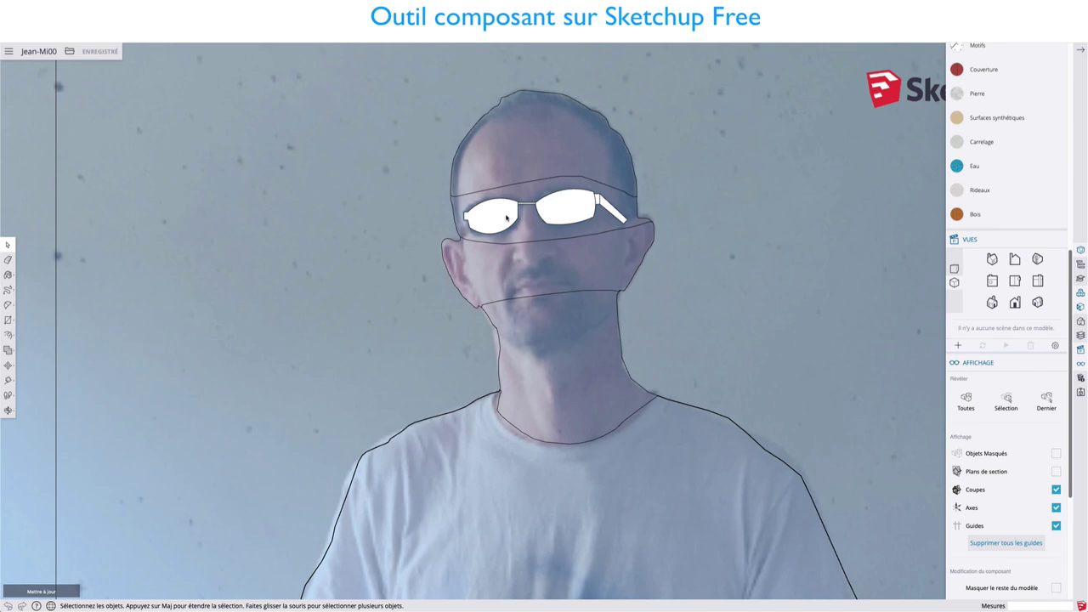
scroll(647, 403, down, 3)
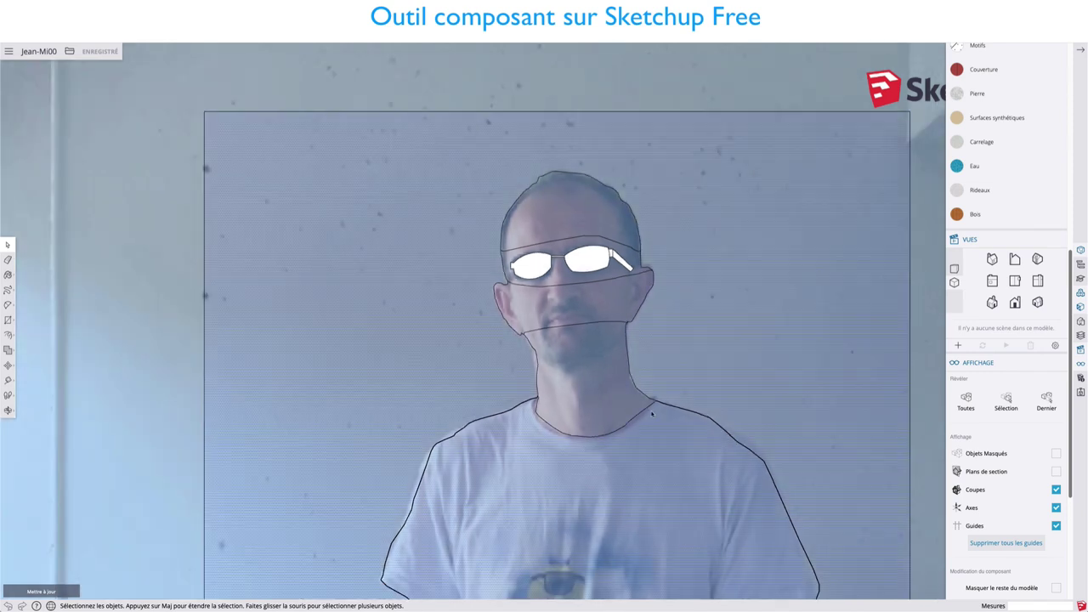
scroll(643, 391, down, 2)
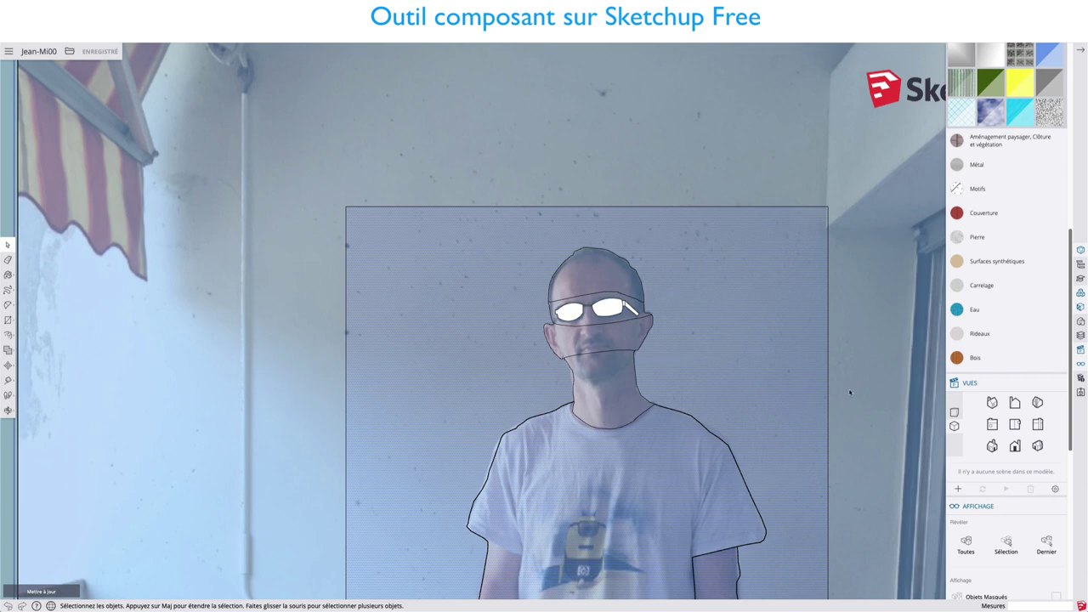
Step: Walk, zoom and orbit the view to inspect the tracing from the feet up to the head
key(w)
mouse_move(862, 402)
mouse_down()
mouse_move(818, 126)
mouse_move(707, 281)
mouse_up()
key(space)
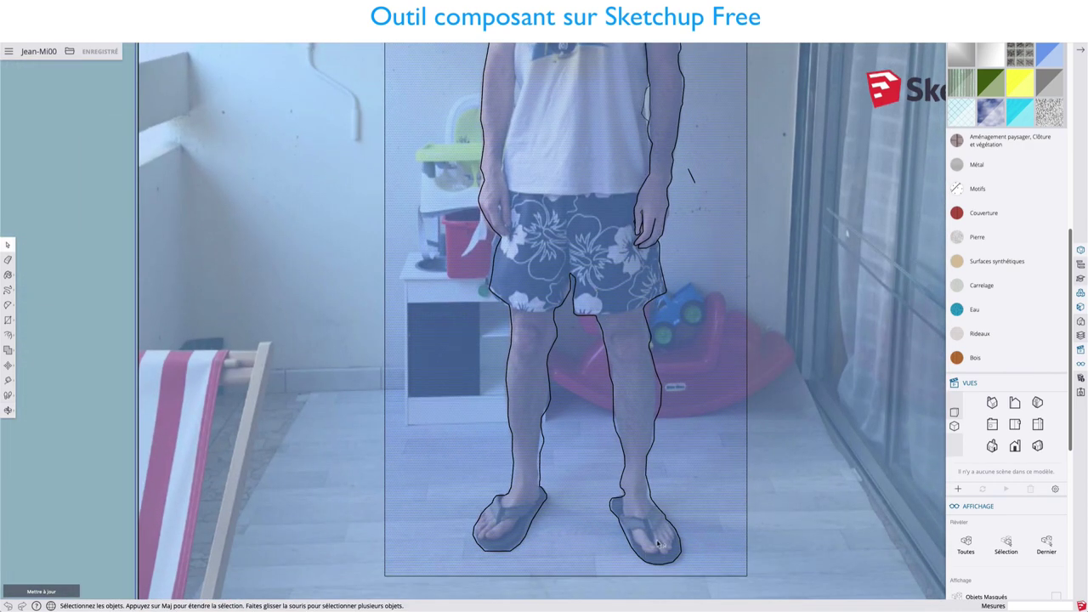
scroll(658, 542, up, 3)
scroll(658, 543, up, 3)
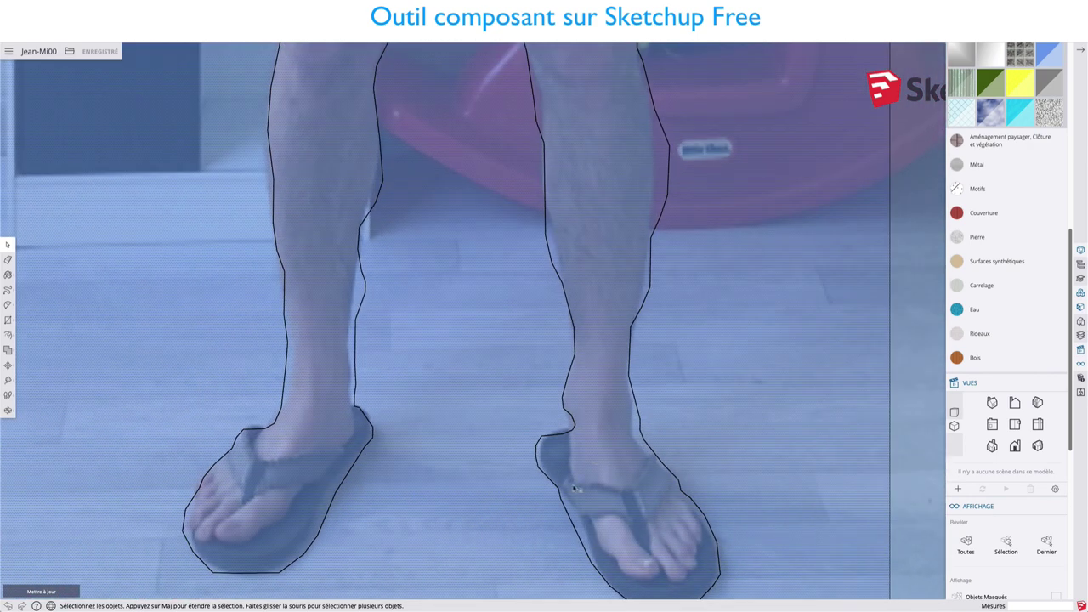
scroll(596, 481, down, 2)
scroll(597, 481, down, 3)
scroll(596, 481, down, 1)
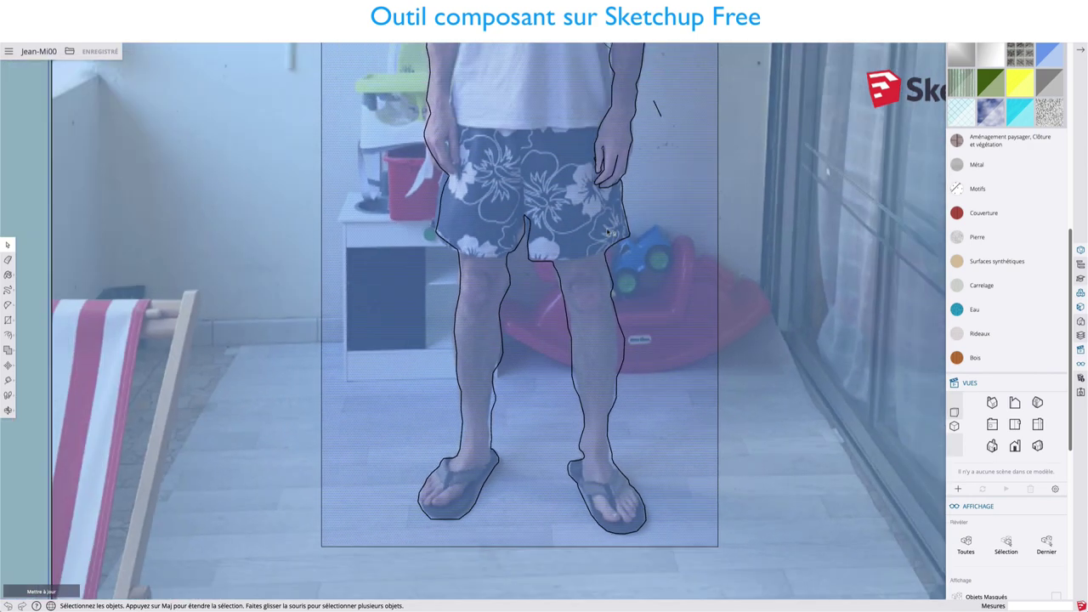
middle_drag(656, 408, 650, 366)
scroll(541, 196, up, 3)
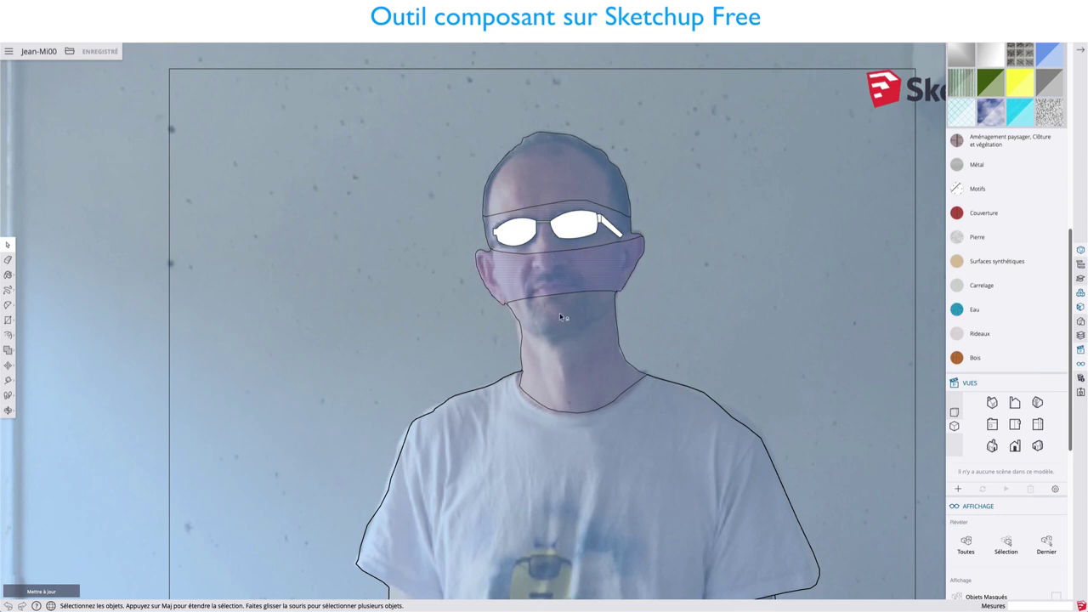
Step: Select the photo rectangle and open the file menu to load the next model version
click(544, 438)
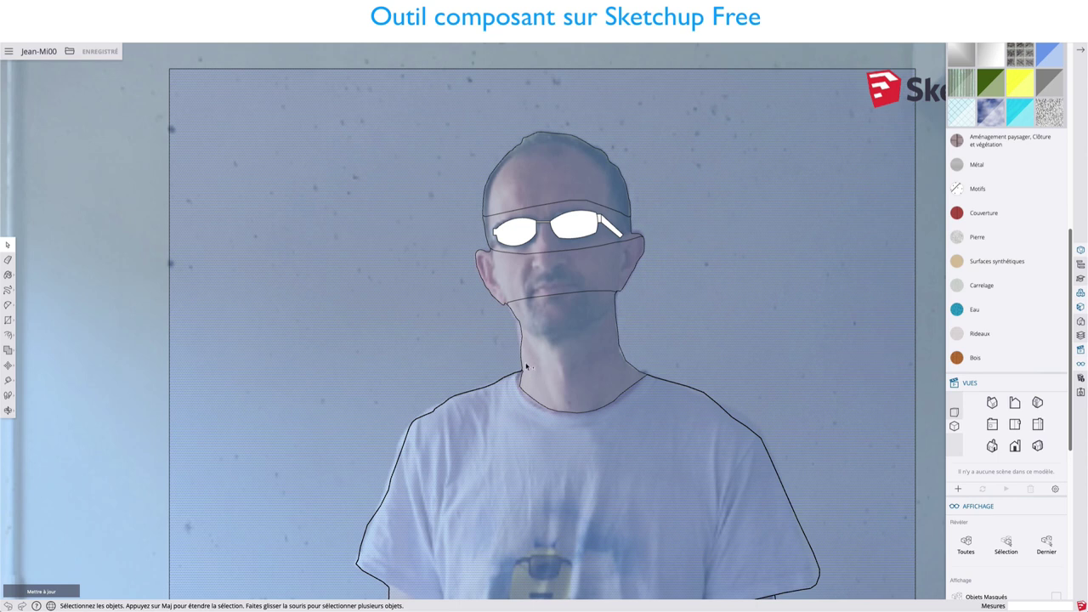
scroll(526, 367, down, 5)
scroll(595, 255, up, 4)
scroll(619, 186, down, 1)
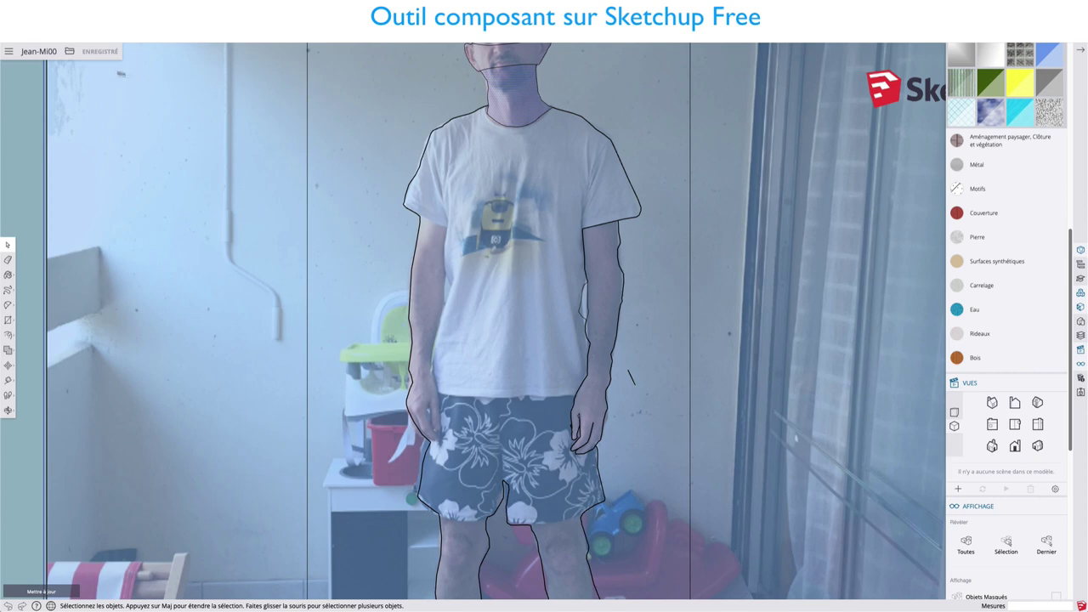
click(70, 51)
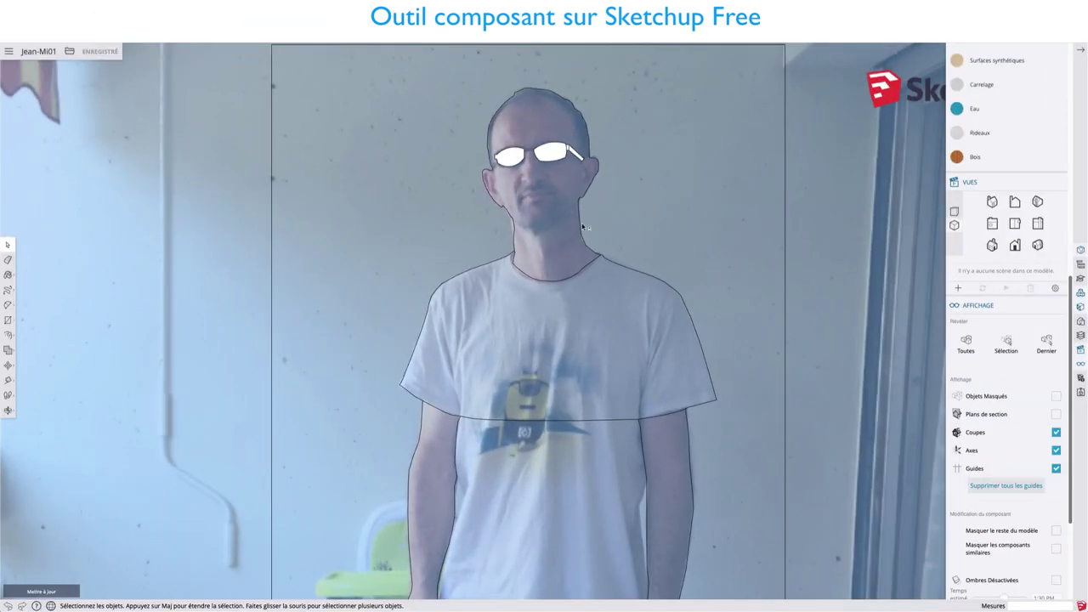
Step: Return to Select and zoom and pan over the traced shirt, shorts, legs and feet
scroll(586, 227, down, 2)
scroll(583, 227, up, 2)
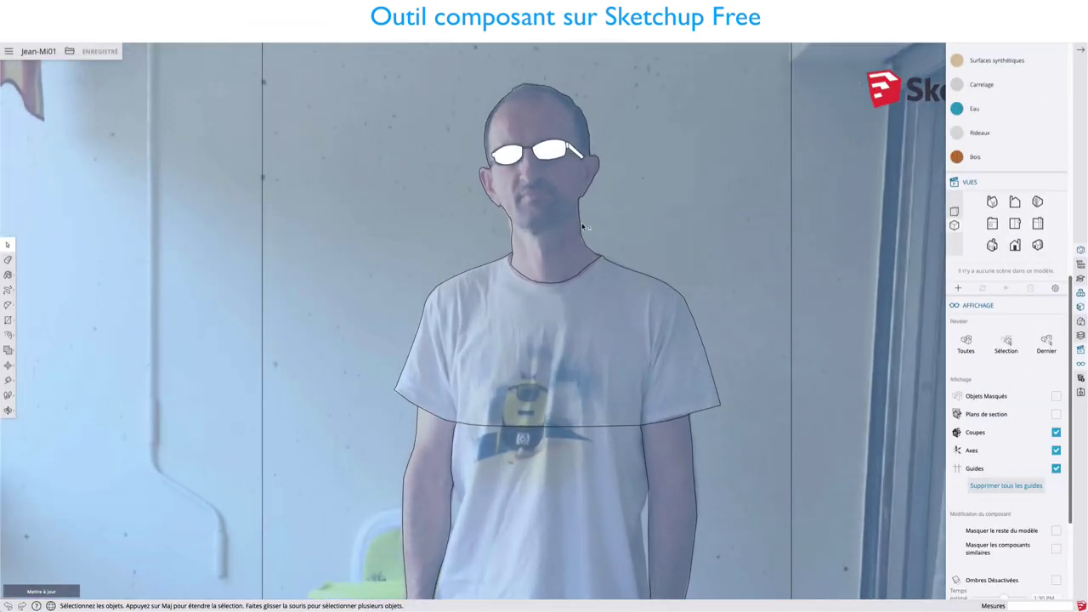
scroll(511, 368, down, 1)
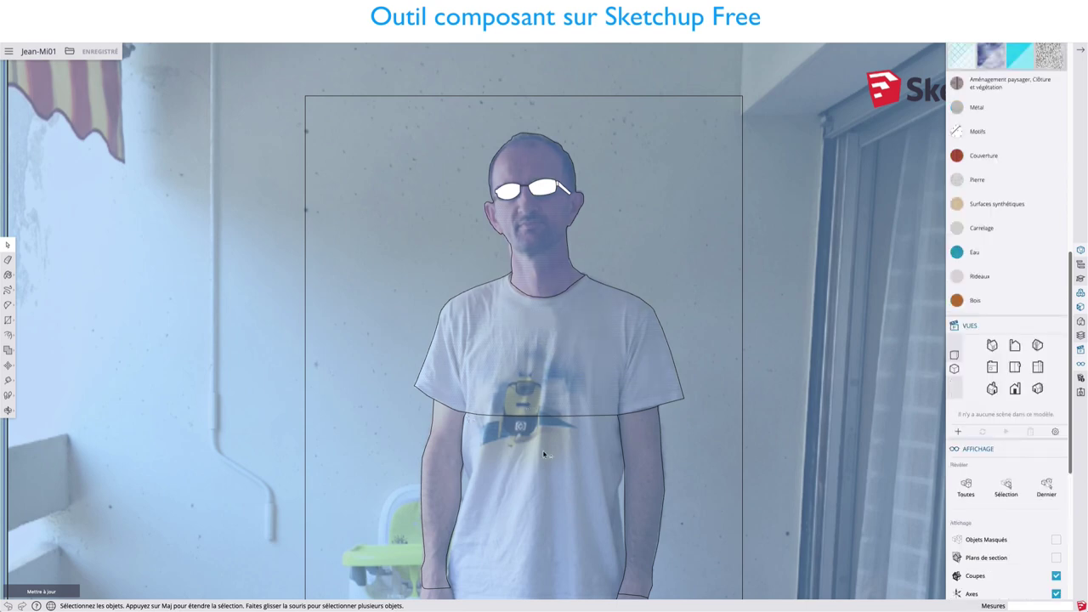
scroll(551, 510, down, 2)
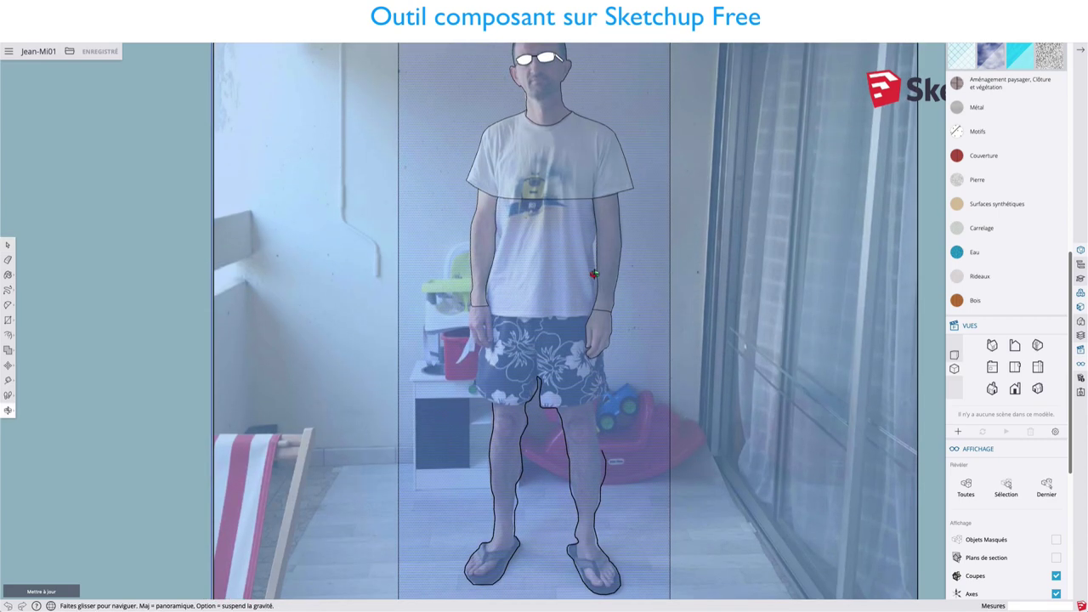
key(space)
scroll(593, 306, up, 5)
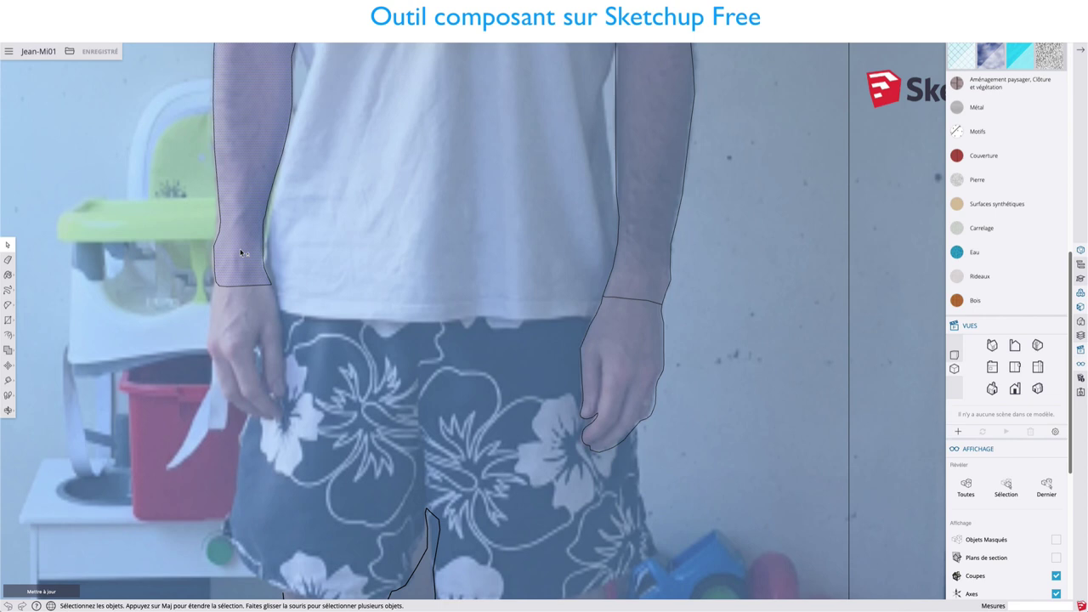
scroll(242, 253, down, 1)
scroll(343, 306, down, 2)
scroll(361, 318, down, 1)
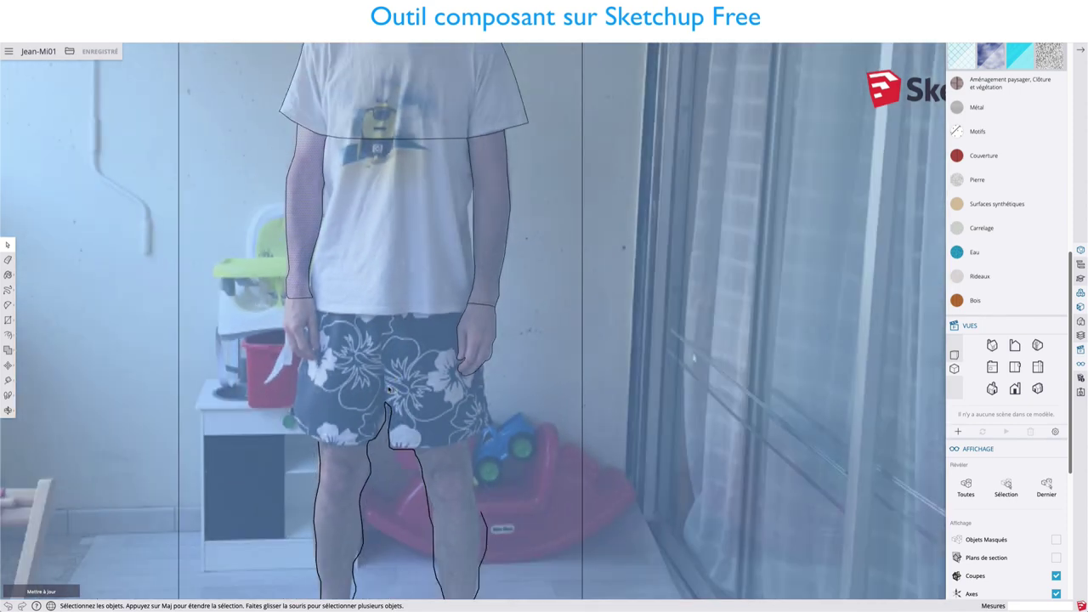
shift+middle_drag(415, 406, 462, 198)
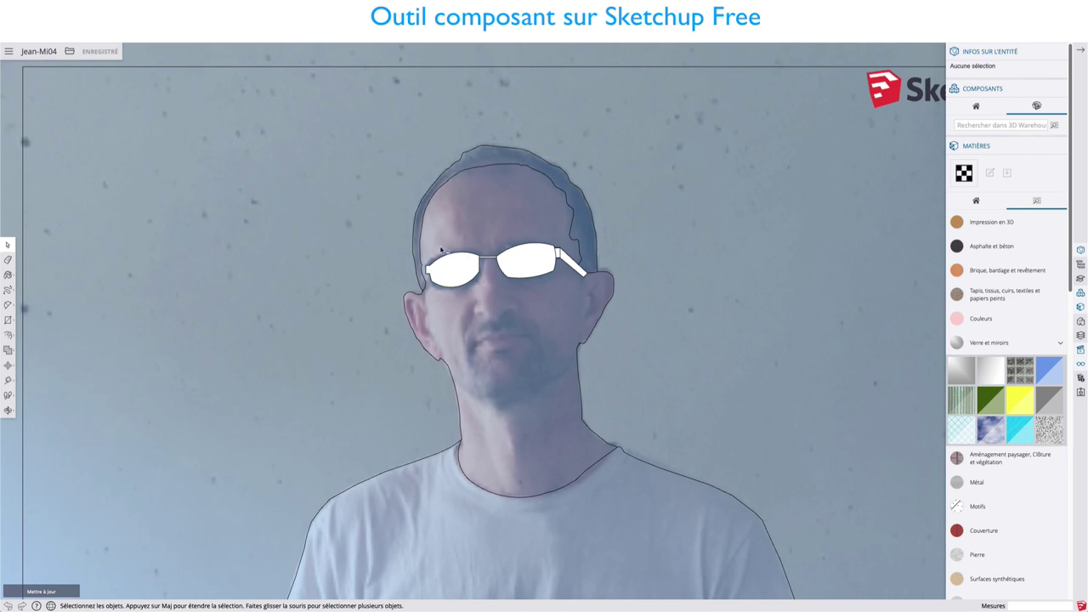
Step: Select the left lens, right lens, head-and-neck and hair faces in turn to inspect them
click(455, 271)
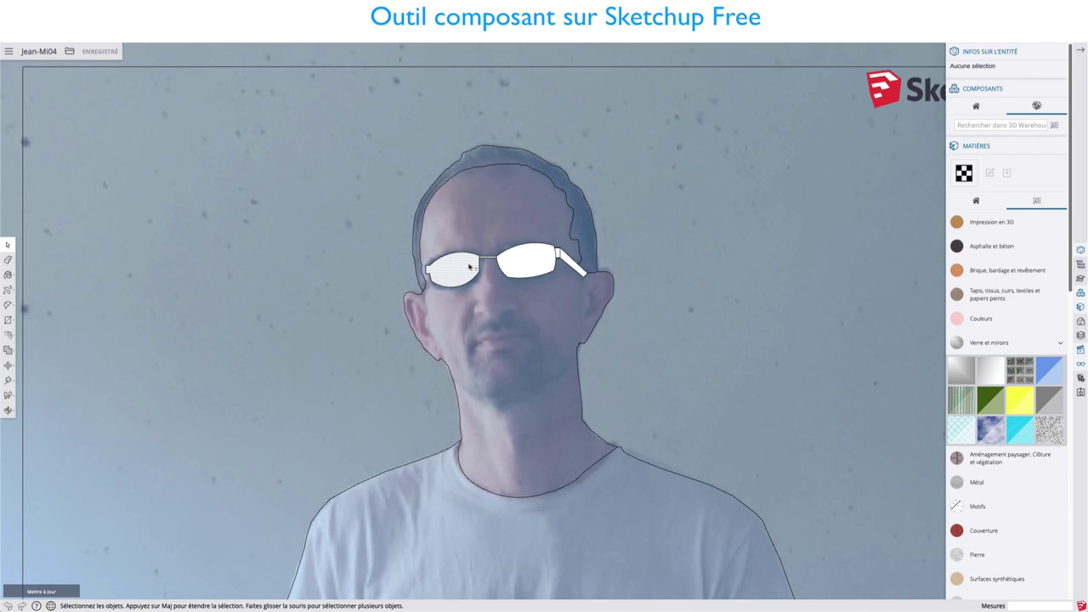
click(518, 264)
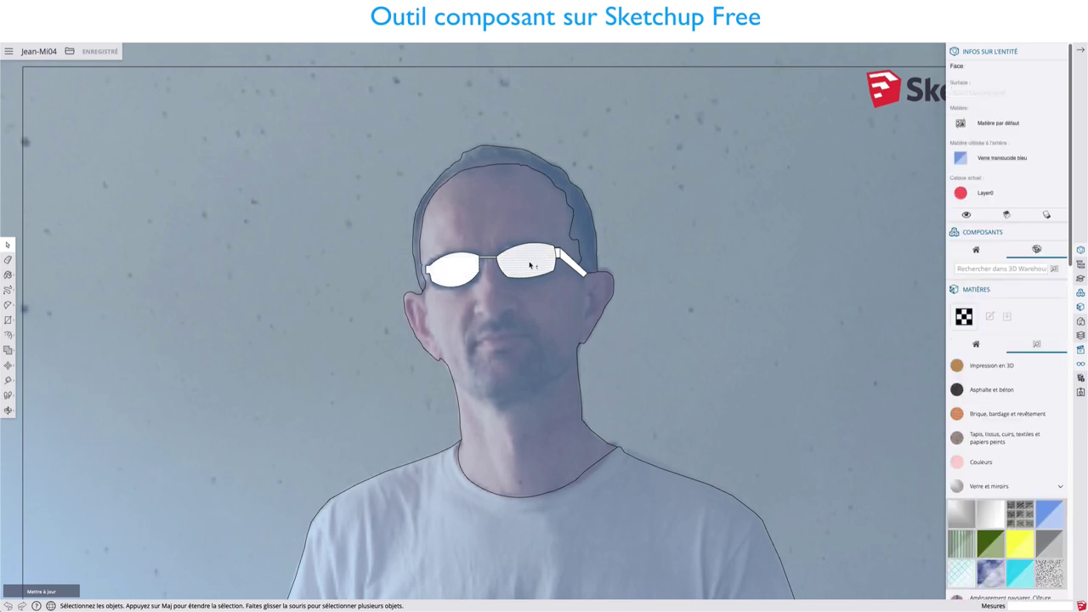
click(488, 447)
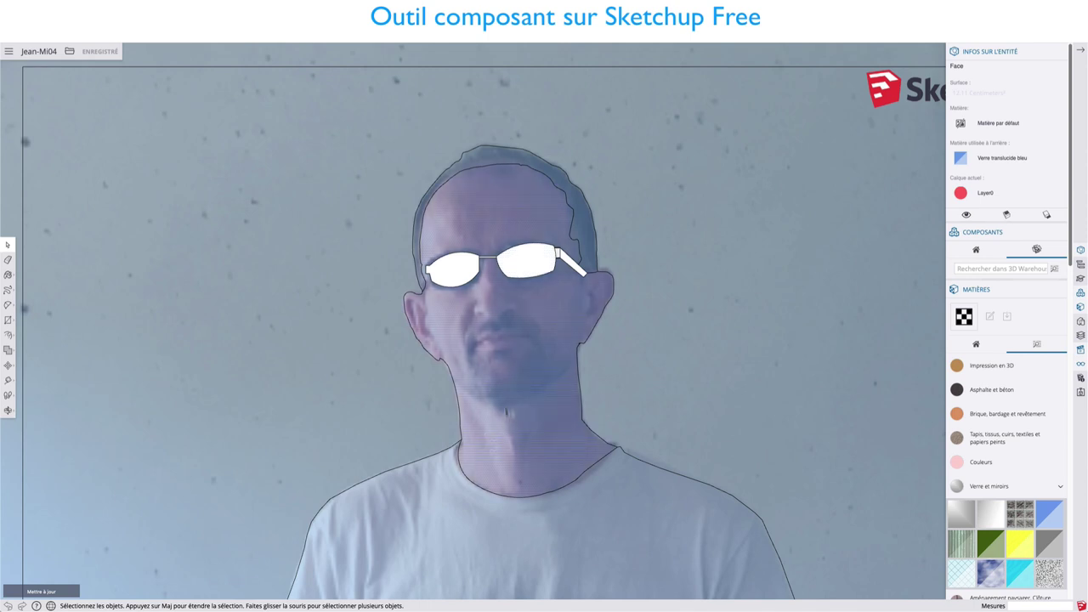
click(420, 227)
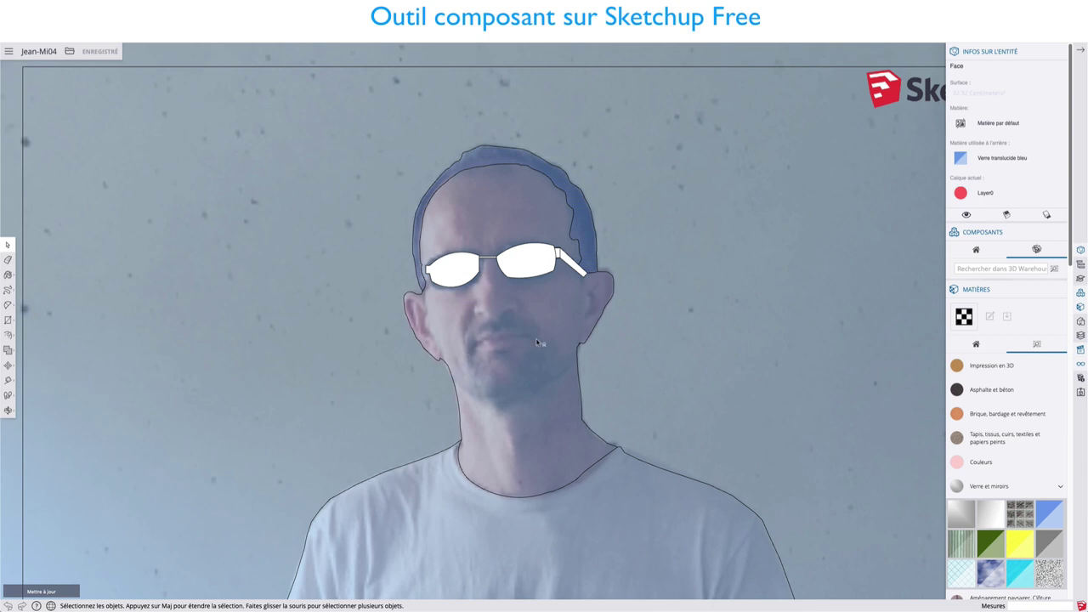
Step: Orbit and zoom in on the right-hand arm beside the torso
scroll(577, 316, down, 1)
scroll(577, 315, down, 2)
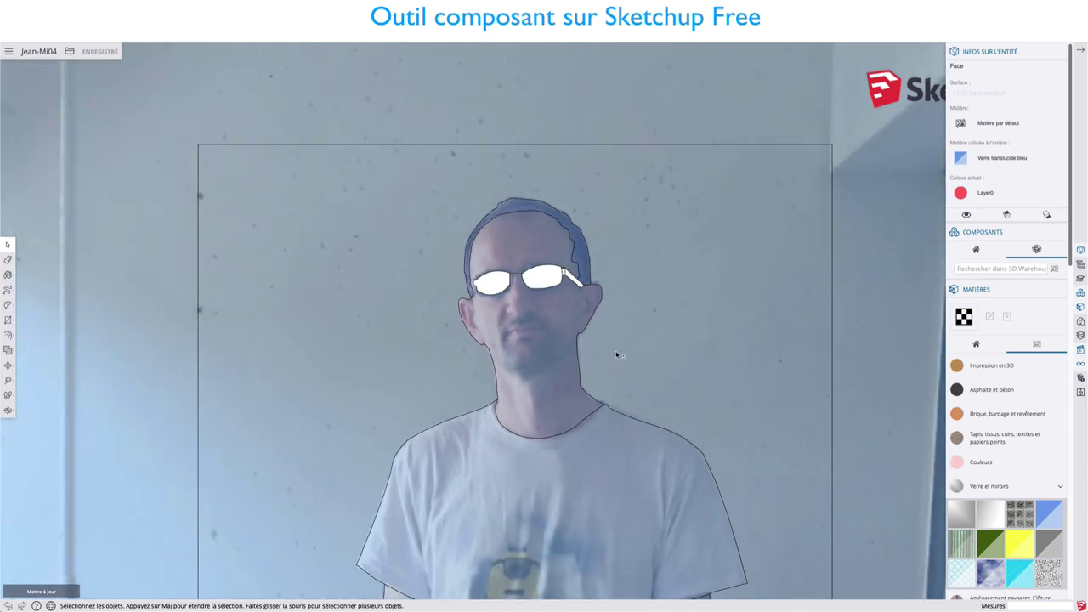
mouse_move(640, 352)
middle_down()
mouse_move(536, 92)
mouse_move(591, 364)
middle_up()
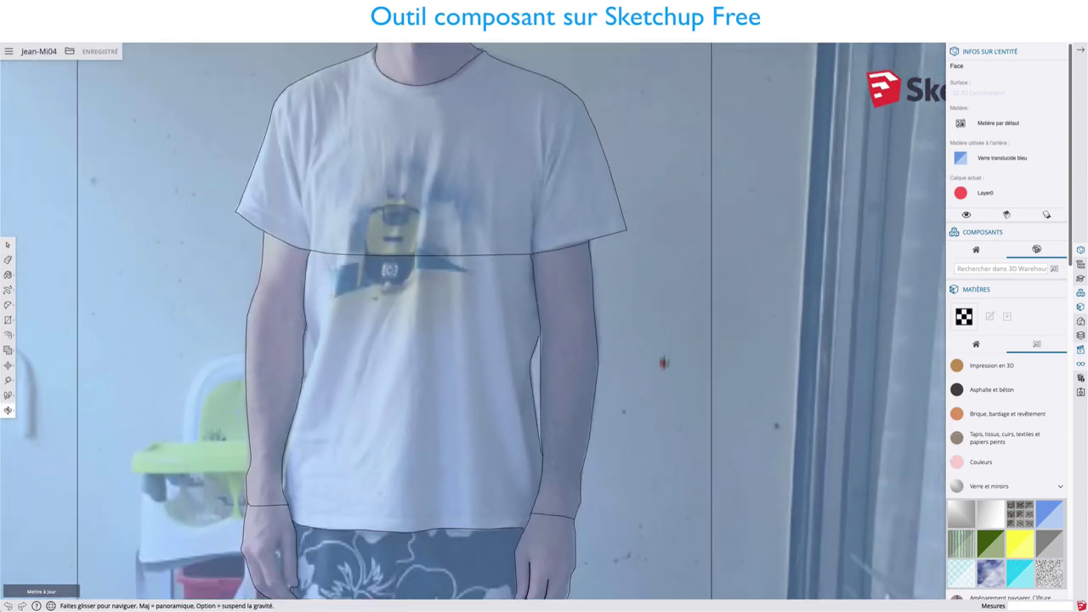
scroll(591, 364, up, 3)
scroll(588, 360, up, 2)
scroll(558, 381, up, 1)
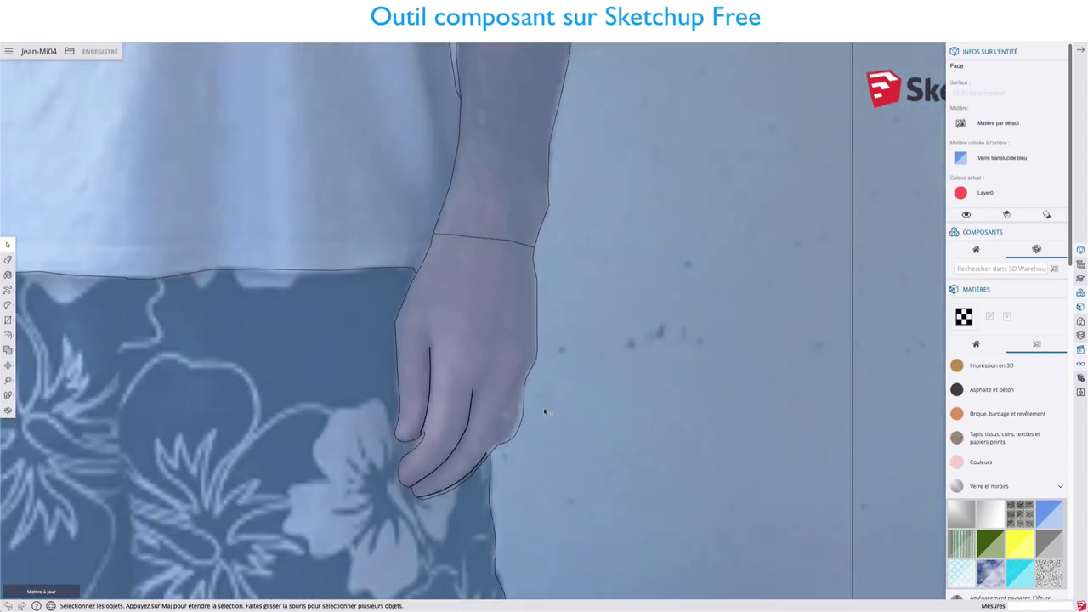
scroll(450, 246, down, 2)
scroll(460, 287, down, 2)
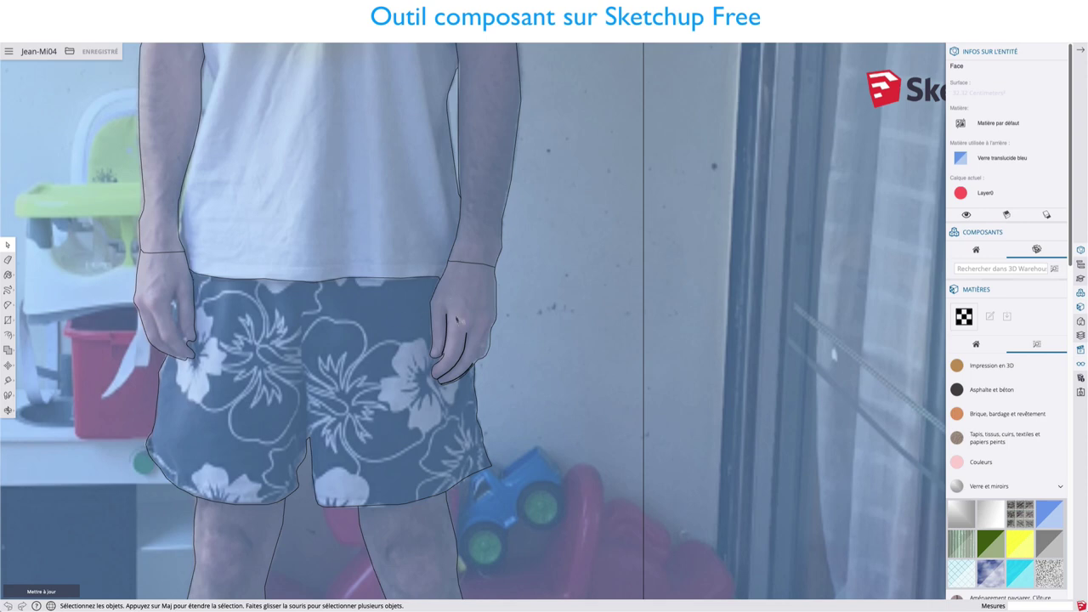
scroll(472, 333, up, 3)
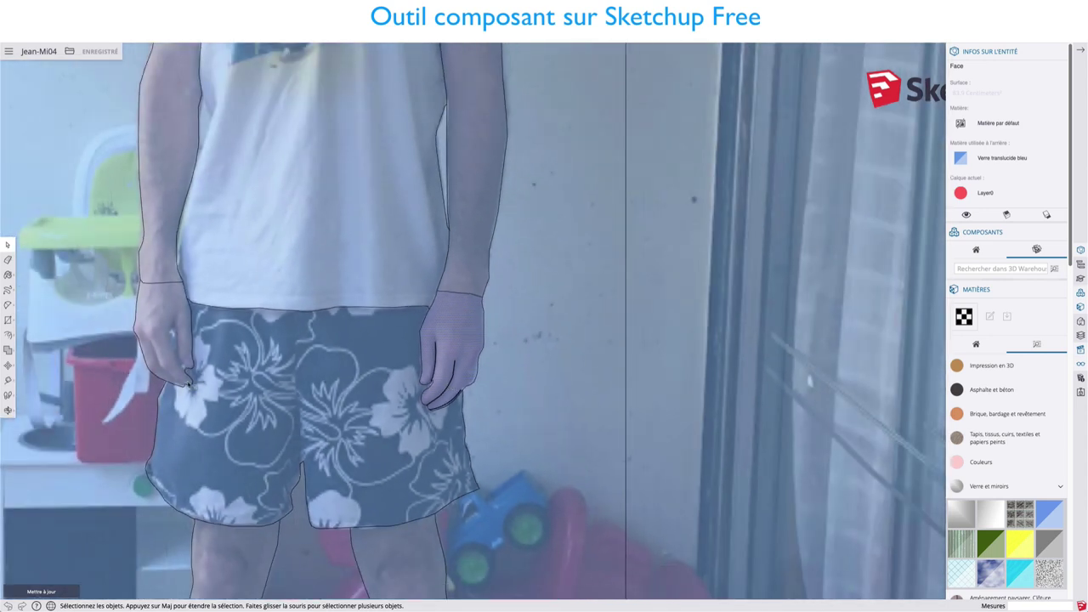
scroll(174, 355, up, 3)
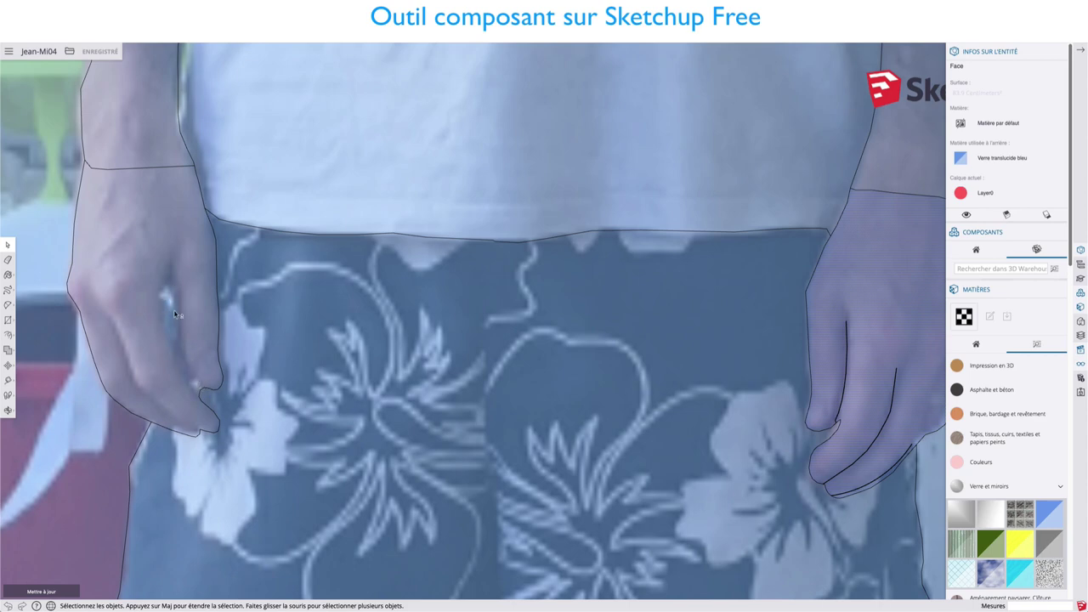
scroll(174, 314, down, 3)
scroll(174, 314, down, 2)
scroll(174, 314, down, 2)
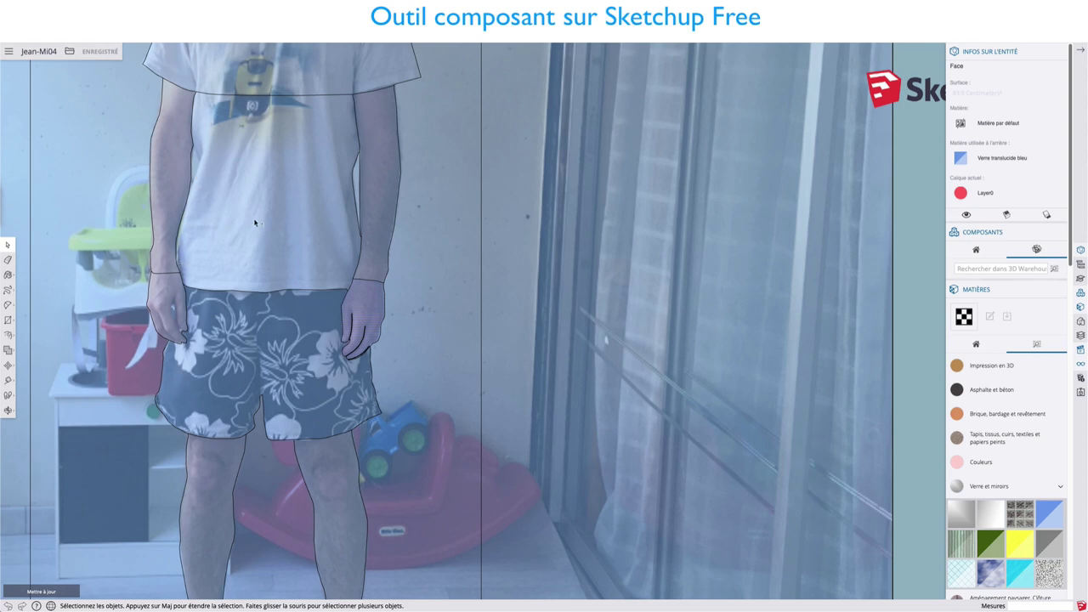
scroll(283, 224, up, 2)
scroll(284, 224, up, 2)
scroll(394, 191, up, 2)
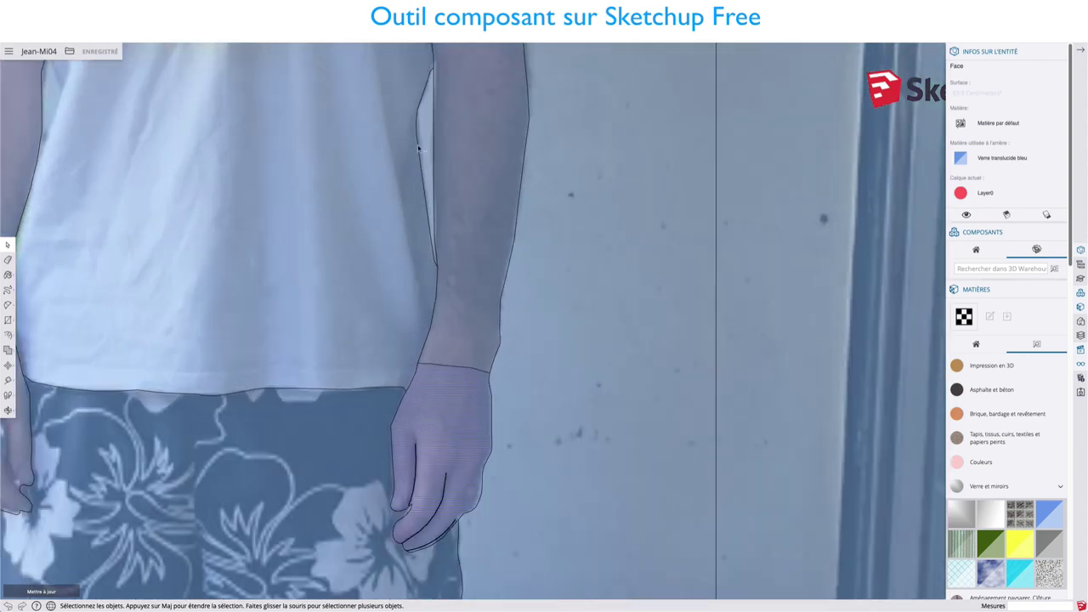
Step: Fill the narrow gap between the torso and the arm with tan
click(425, 132)
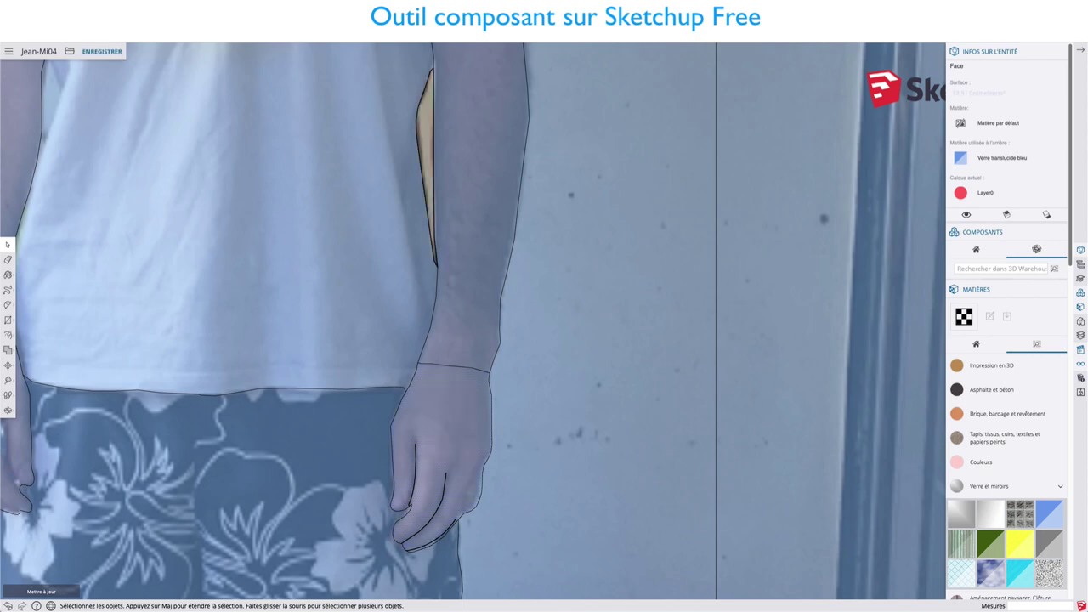
scroll(423, 137, down, 3)
scroll(421, 144, up, 2)
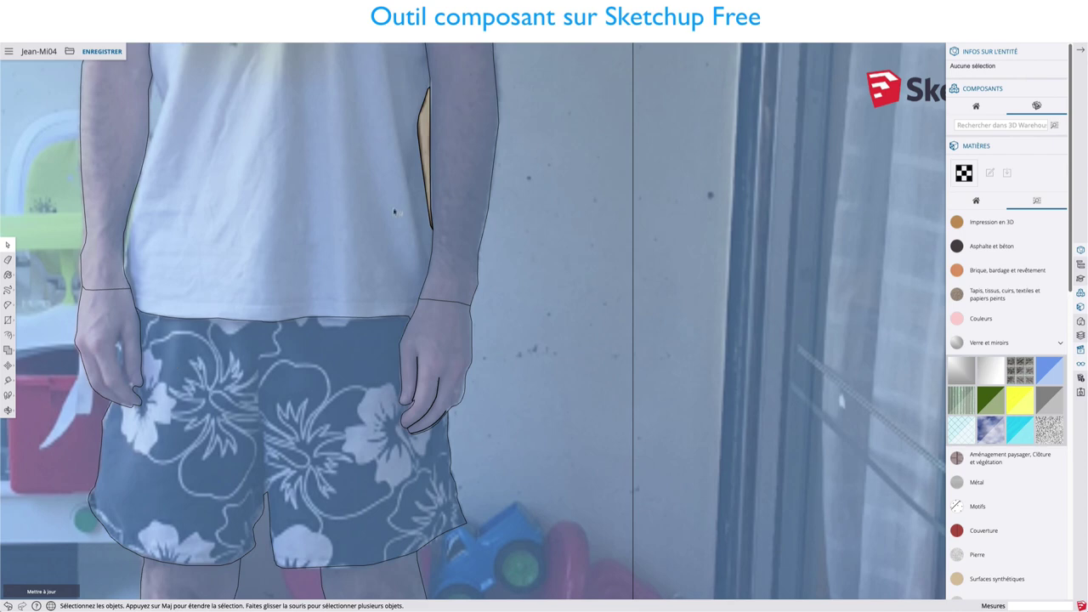
scroll(392, 224, down, 3)
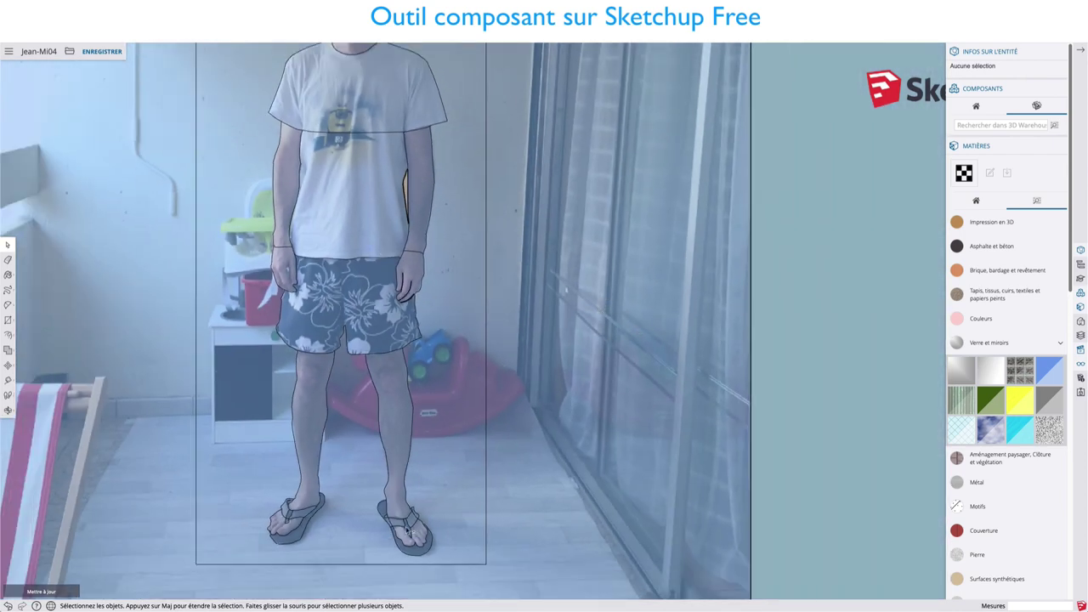
scroll(408, 532, up, 2)
scroll(407, 532, up, 2)
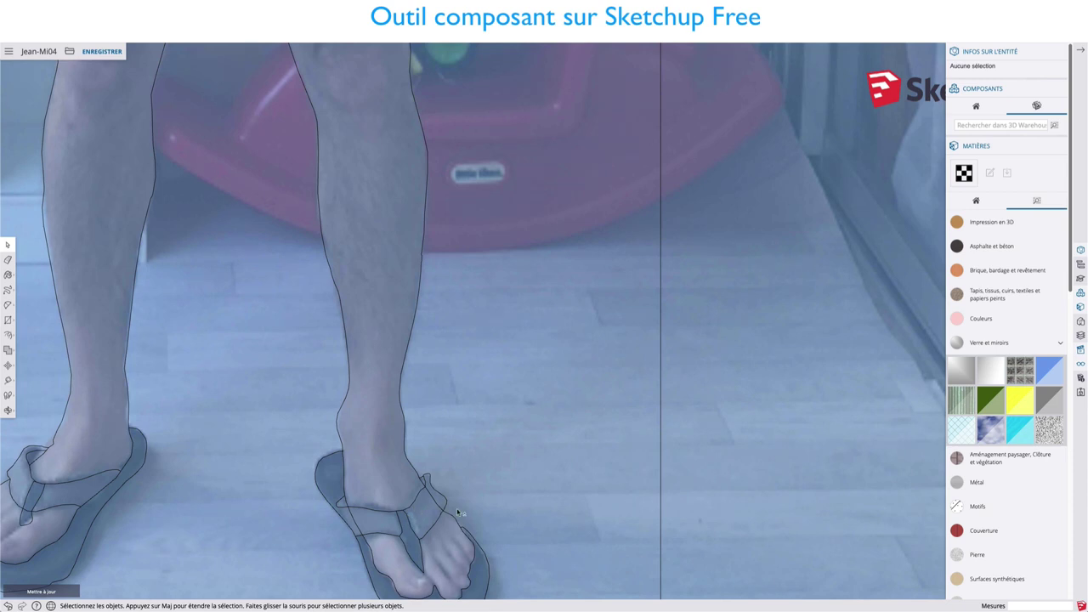
Step: Pan and zoom over the feet, shirt and shorts to review the whole traced figure
shift+middle_drag(457, 512, 357, 360)
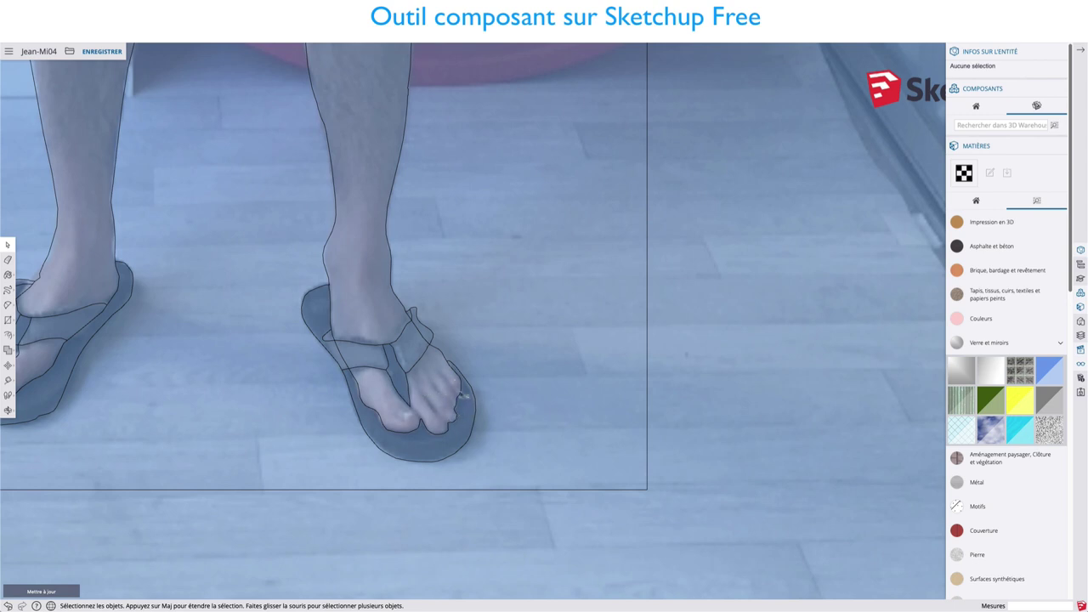
scroll(432, 385, down, 3)
scroll(405, 379, down, 2)
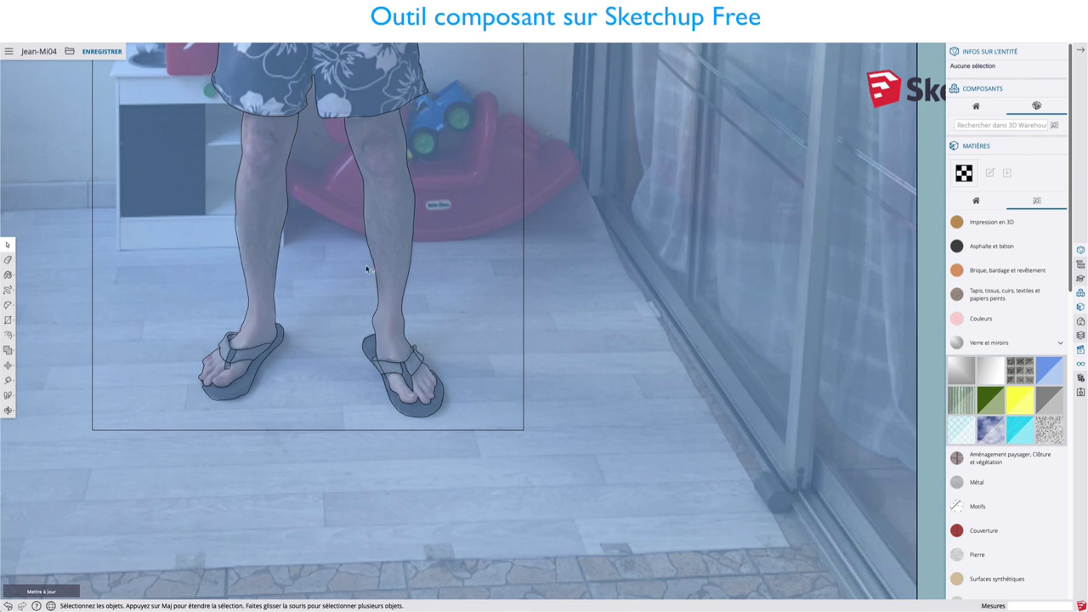
shift+middle_drag(367, 269, 462, 369)
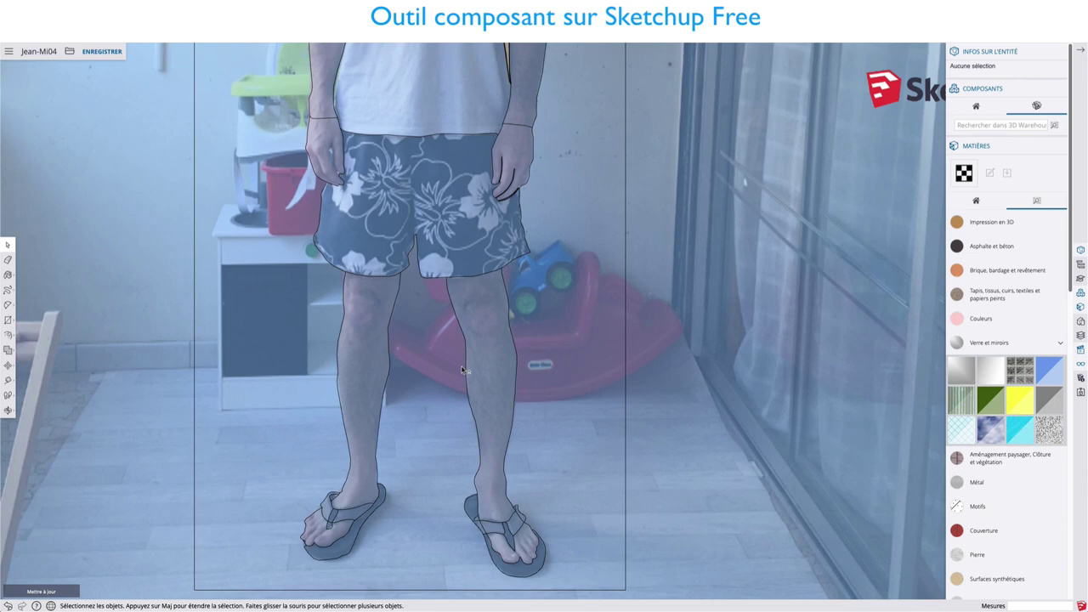
scroll(471, 357, down, 5)
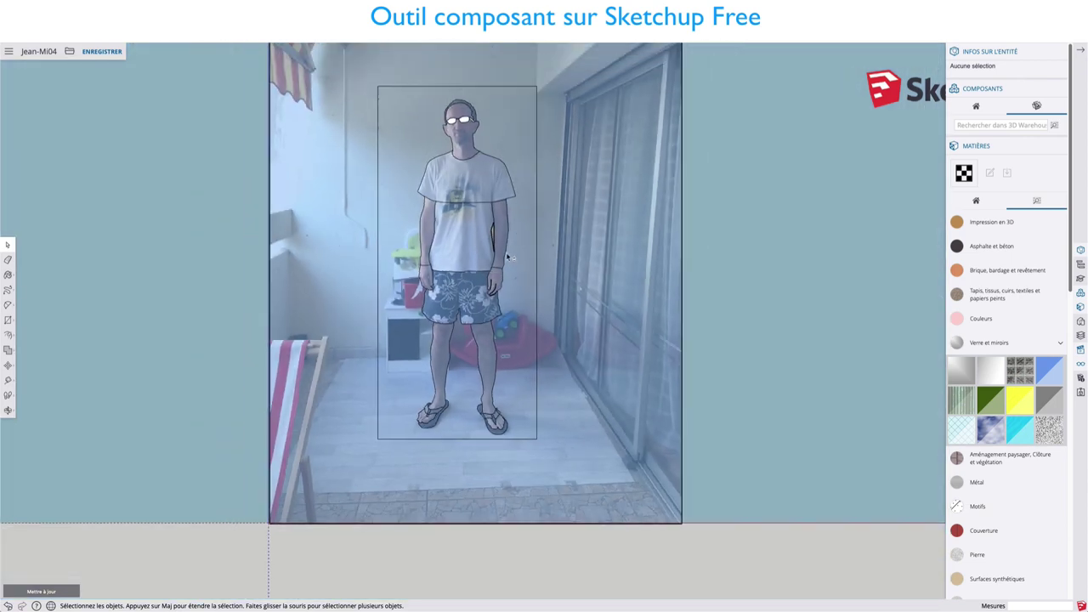
scroll(535, 266, down, 2)
scroll(553, 222, up, 3)
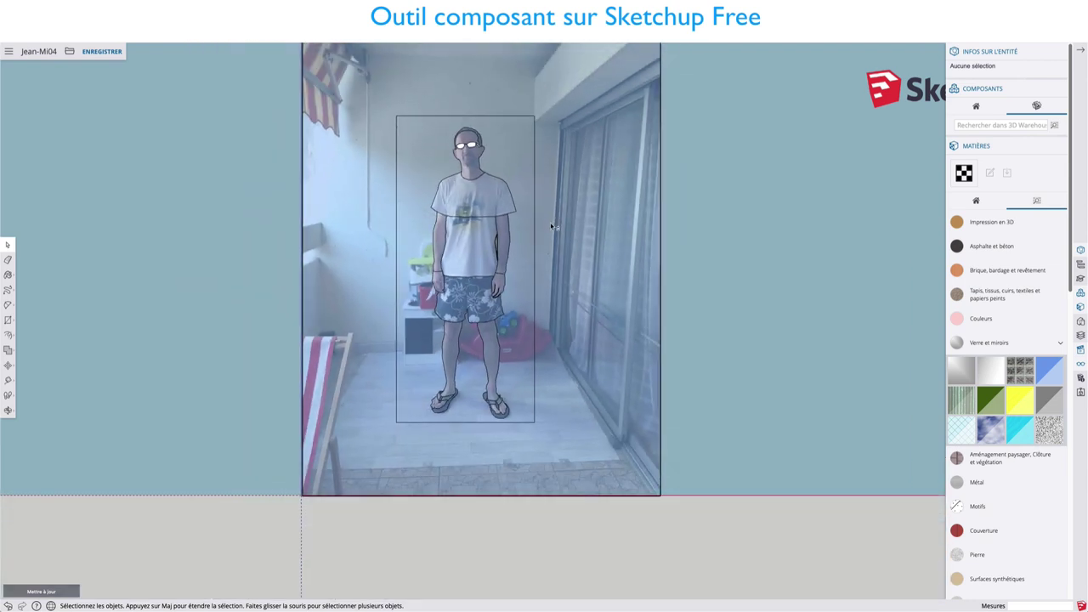
Step: Open the Enregistrer sous save browser in Trimble Connect, then exit back to the model
click(70, 51)
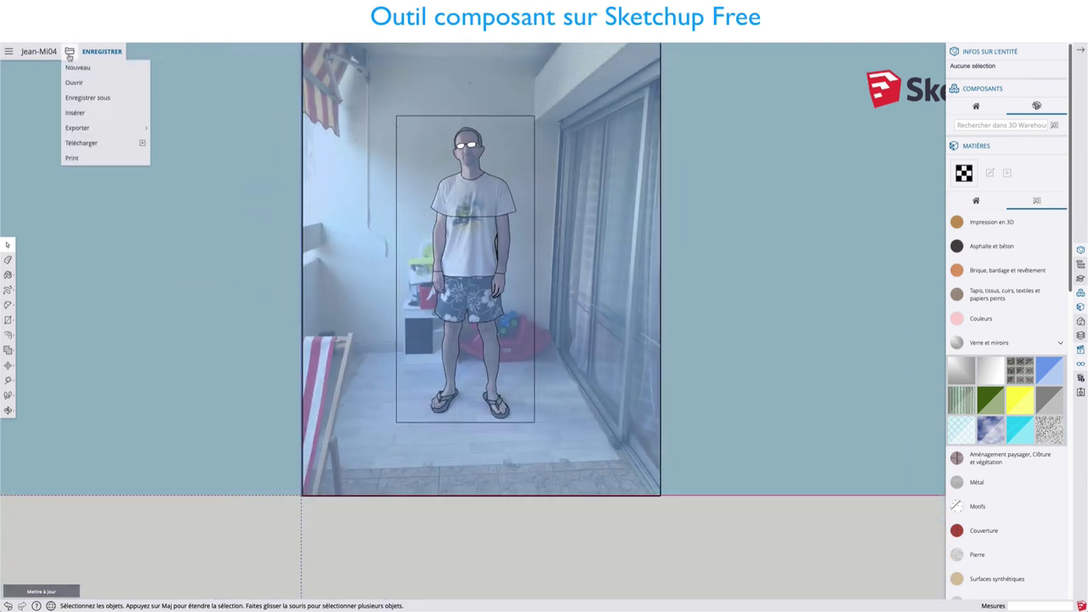
click(90, 98)
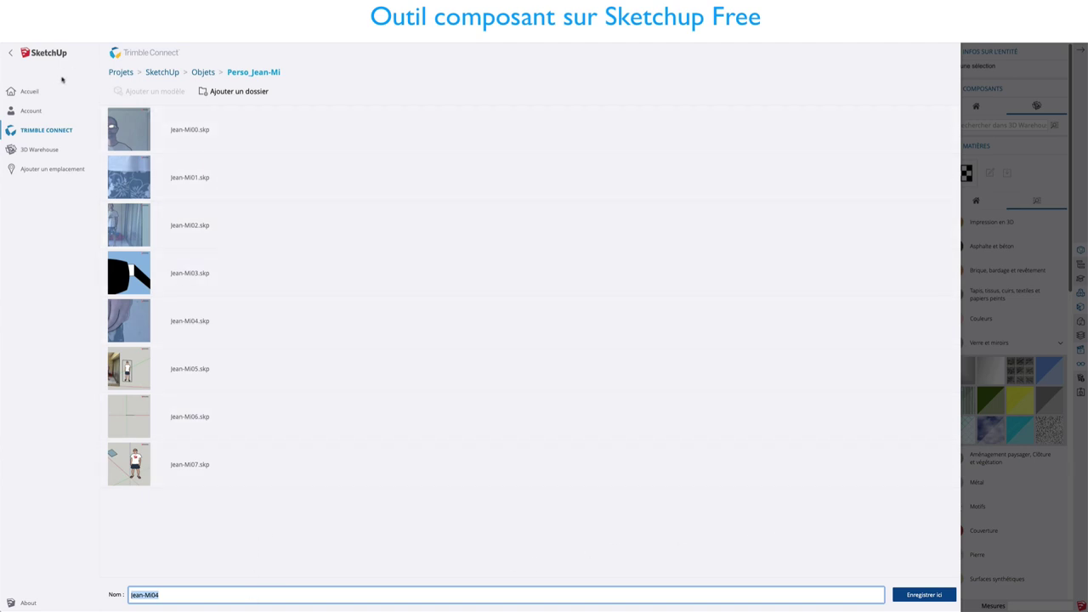
click(11, 53)
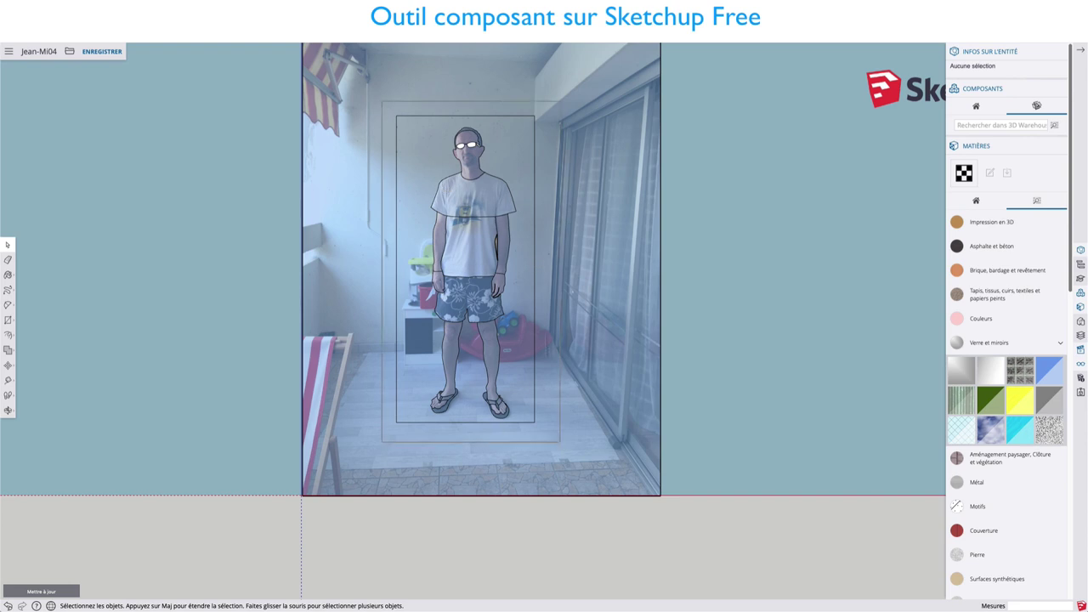
Step: Copy the traced figure and its blue panel with Move, placing it right of the photo
drag(381, 102, 559, 442)
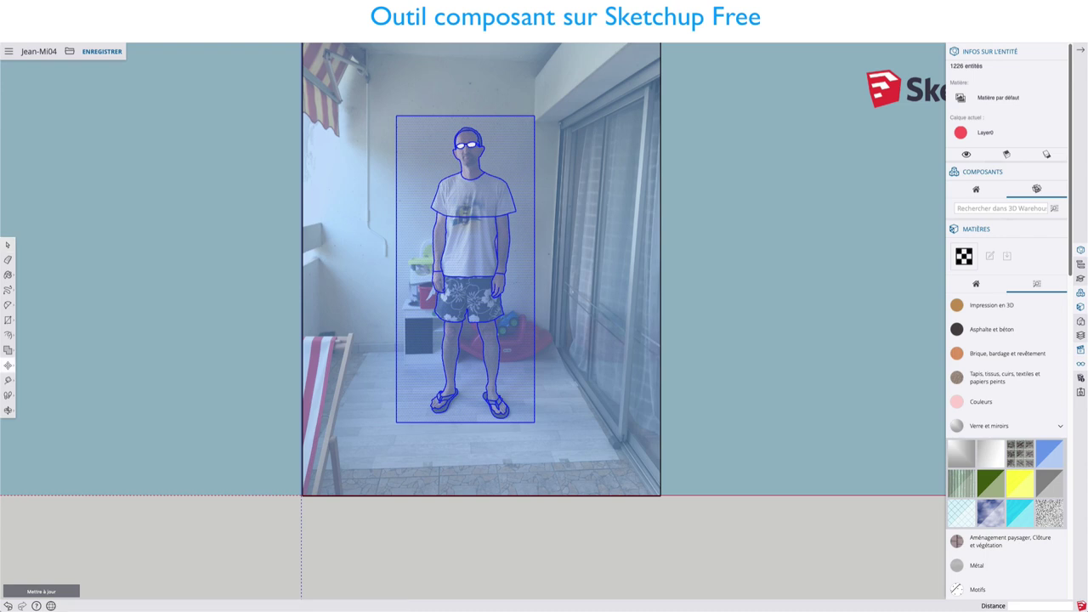
key(m)
click(475, 233)
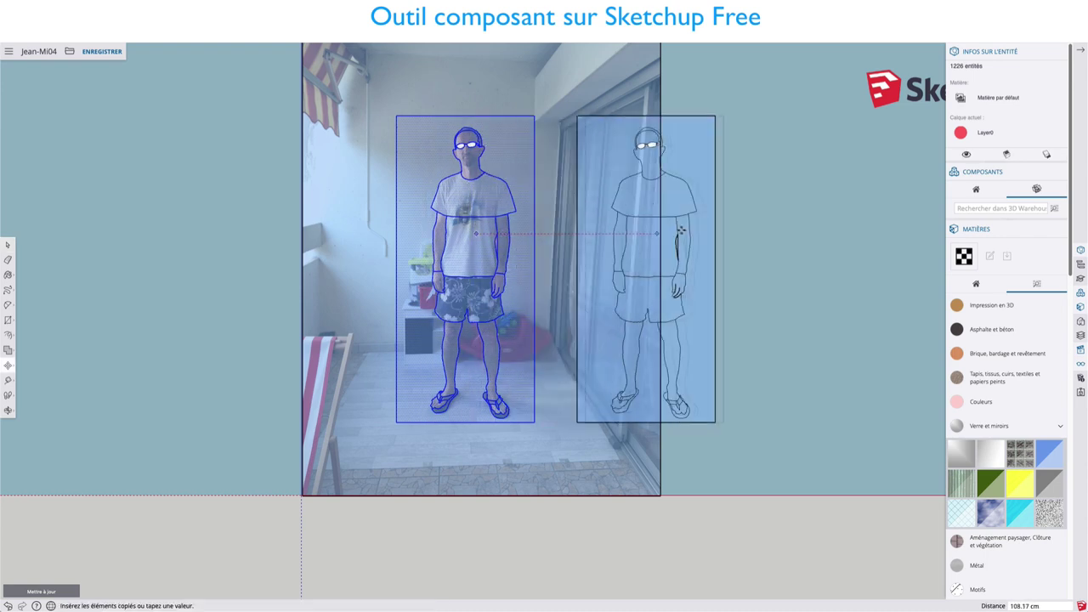
click(763, 230)
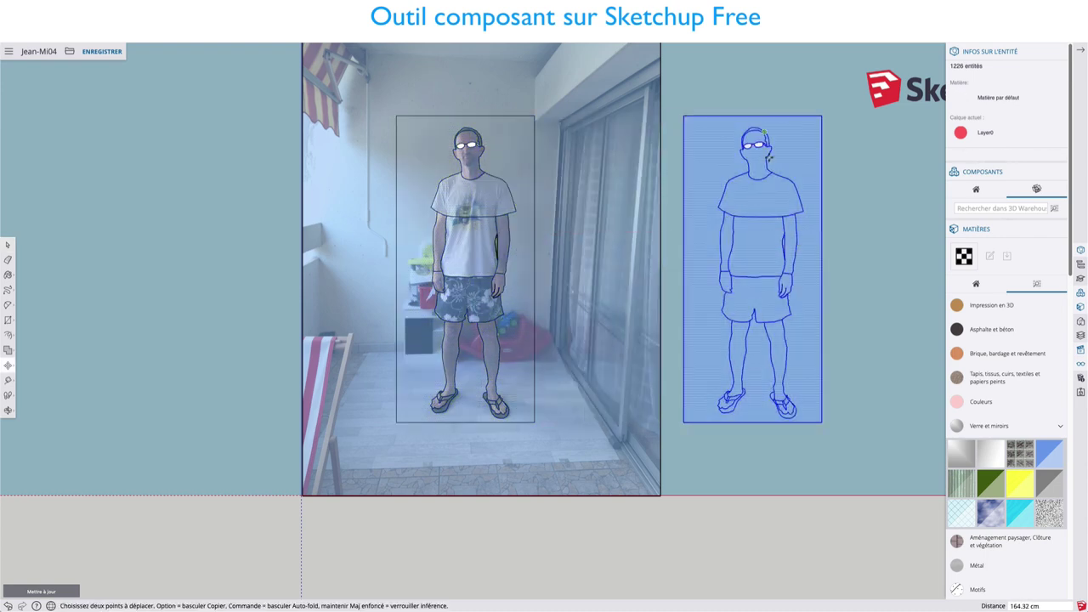
scroll(780, 132, up, 2)
Step: Clear the selection and zoom in to inspect the copied figure's torso
key(space)
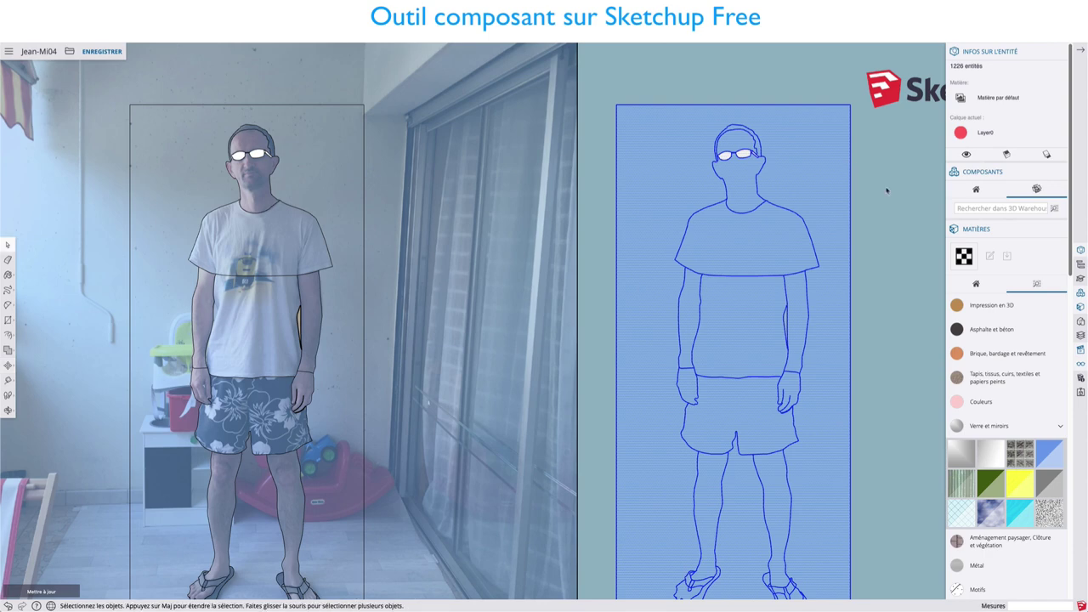
click(859, 161)
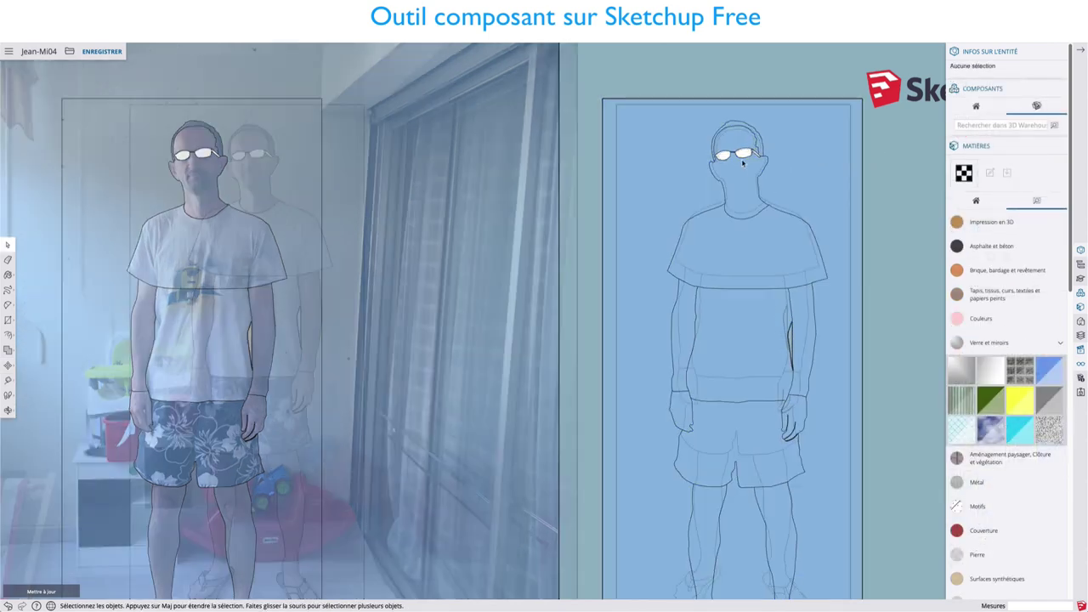
scroll(744, 168, up, 3)
scroll(743, 169, down, 2)
scroll(790, 343, up, 2)
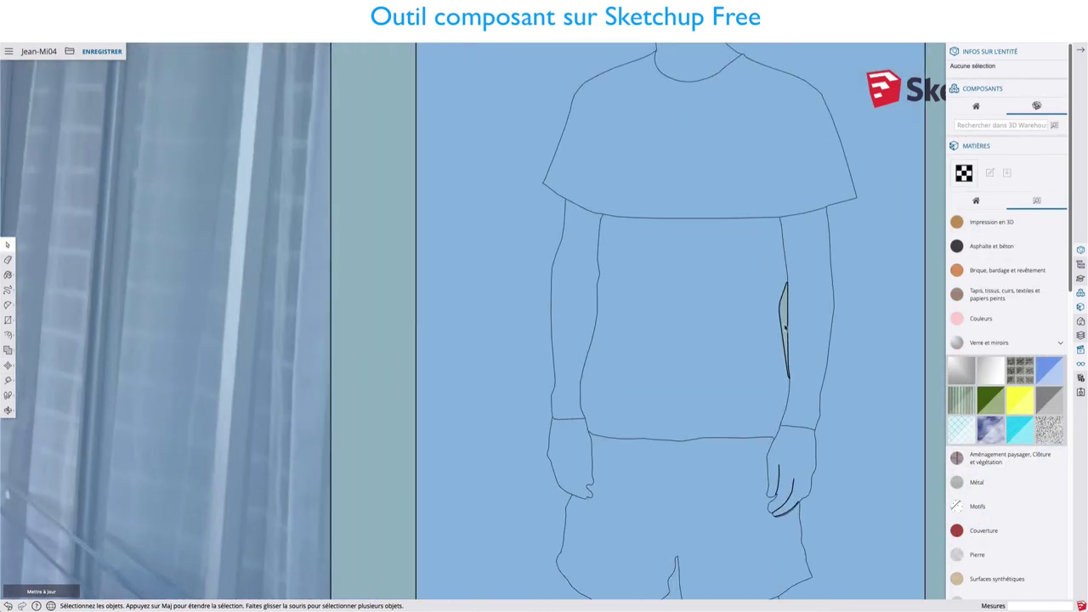
scroll(786, 323, up, 2)
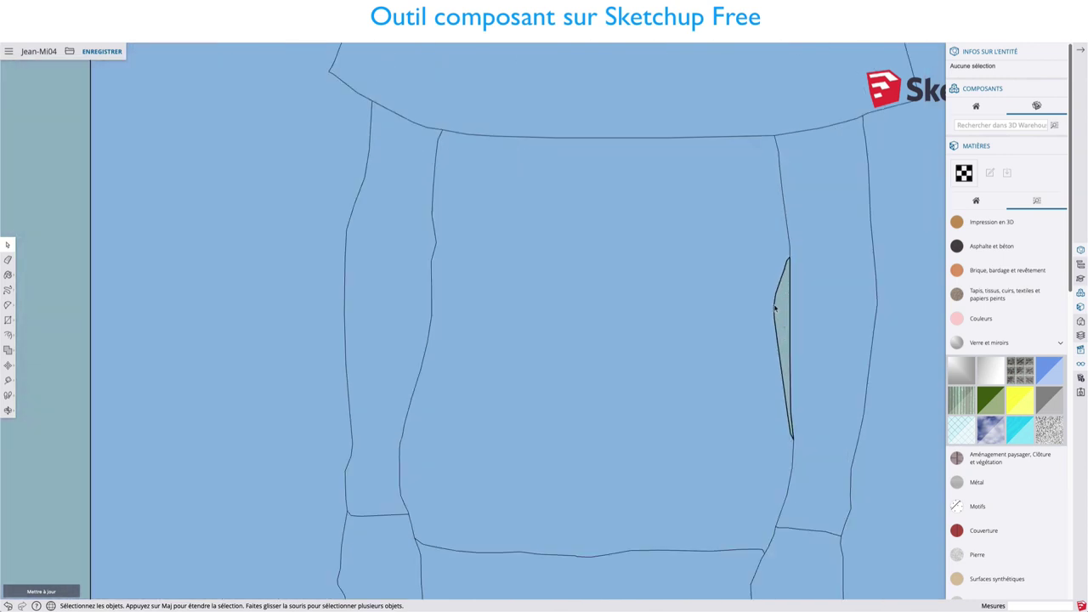
scroll(775, 308, down, 3)
scroll(779, 319, down, 1)
scroll(778, 319, down, 1)
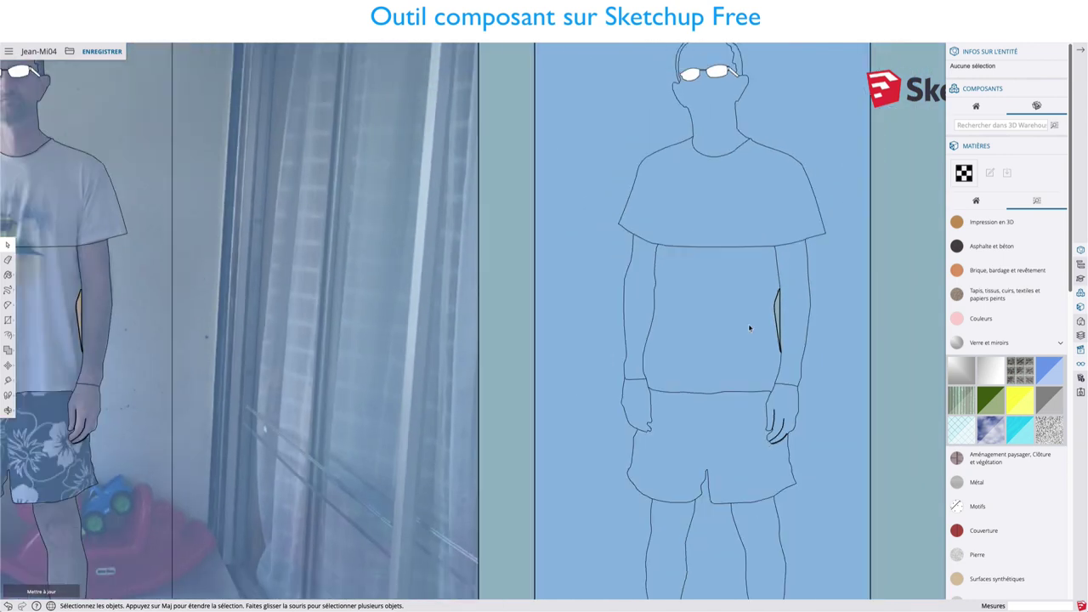
Step: Select the arm face on the copied figure and switch to the Eraser
click(793, 294)
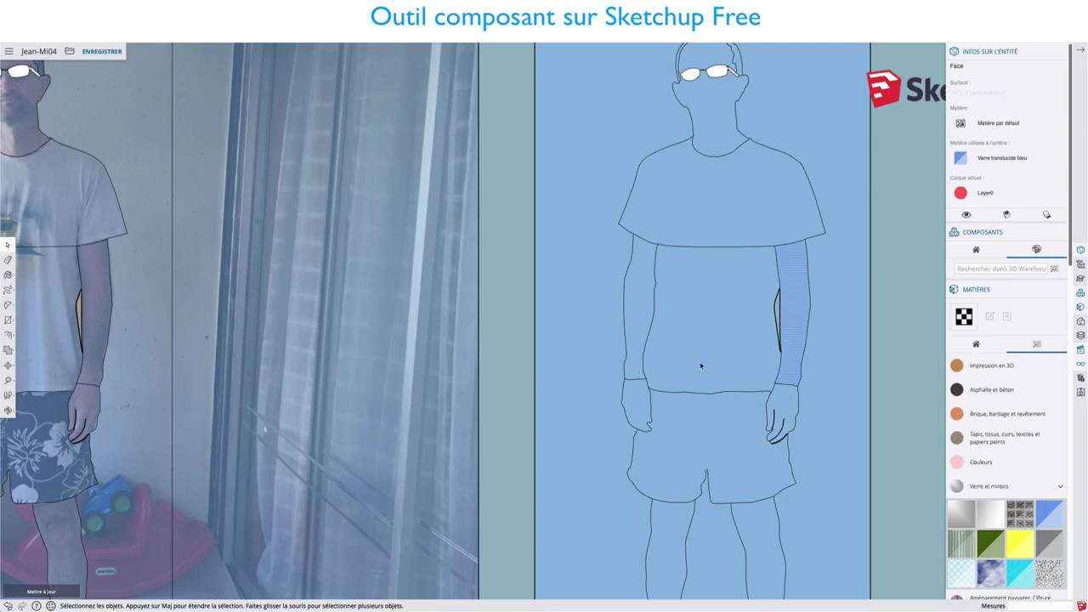
scroll(700, 366, down, 2)
scroll(697, 364, up, 1)
scroll(699, 220, down, 1)
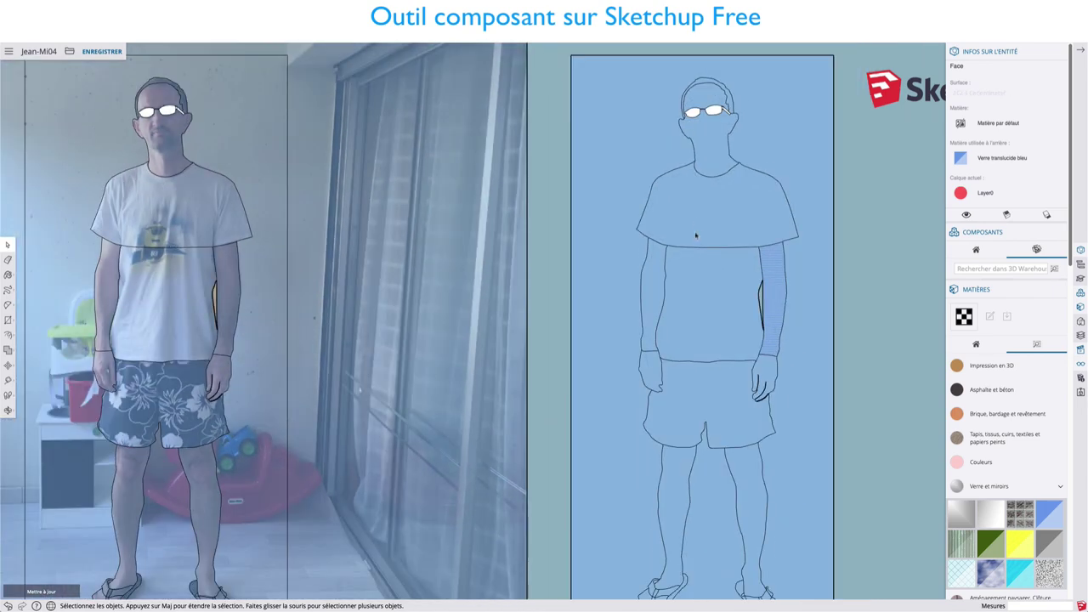
key(e)
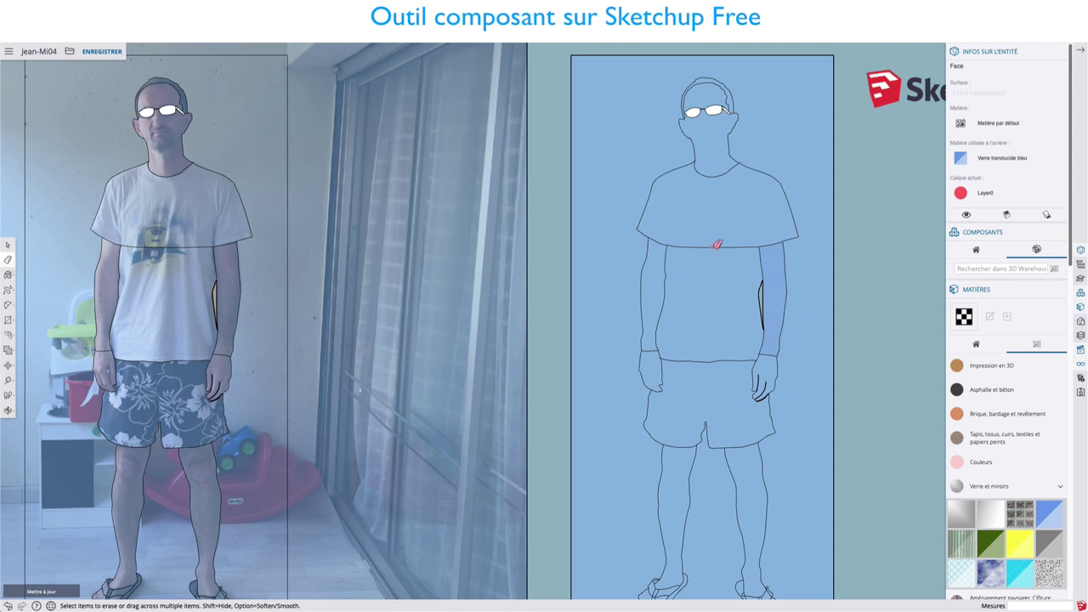
Step: Delete the line across the copied figure's shirt below the sleeves
key(space)
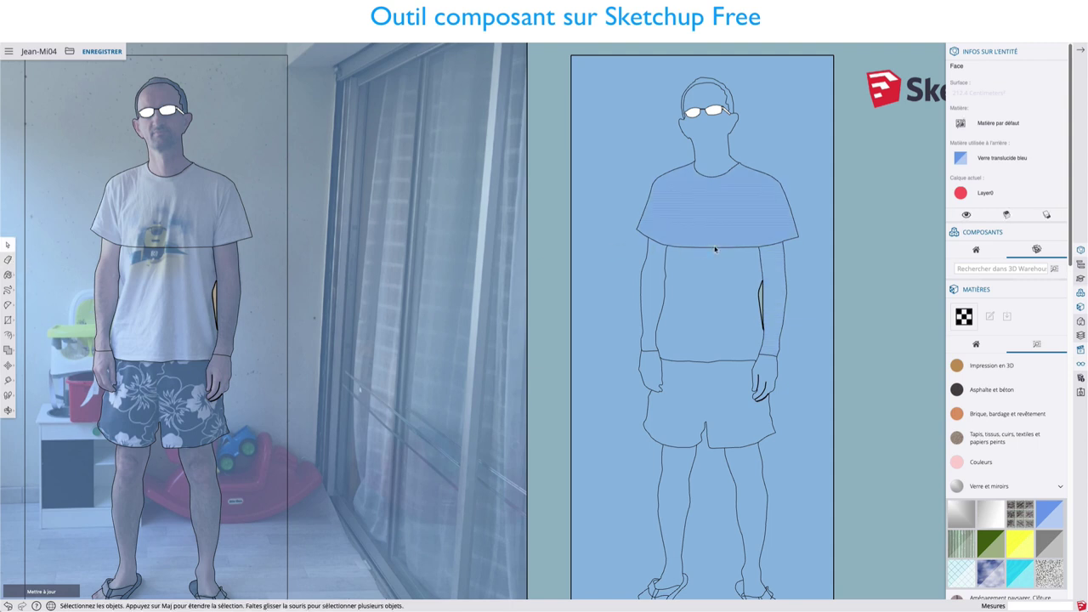
click(715, 247)
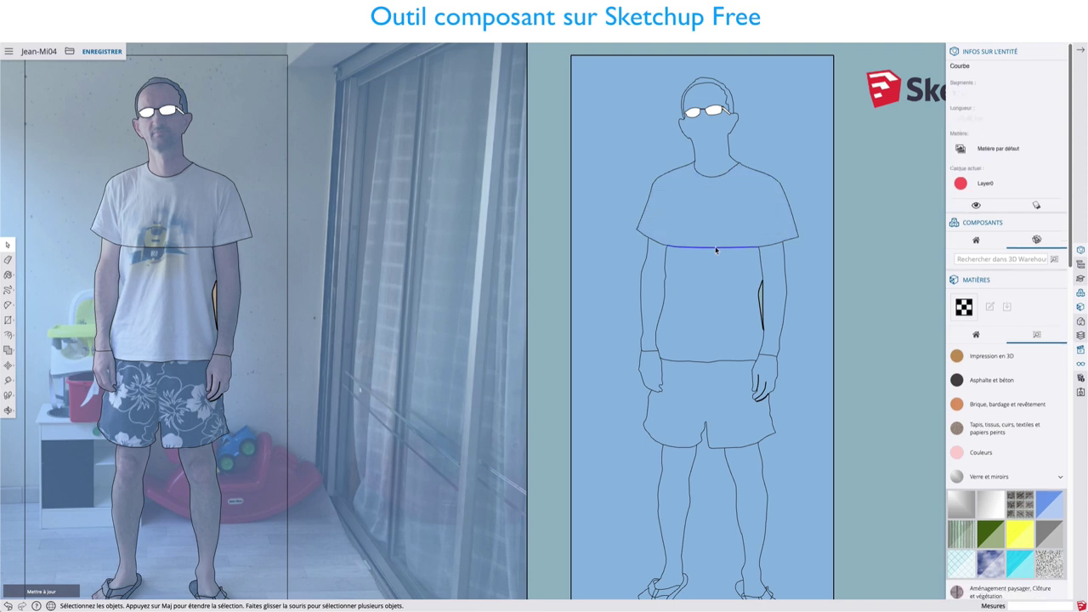
key(Delete)
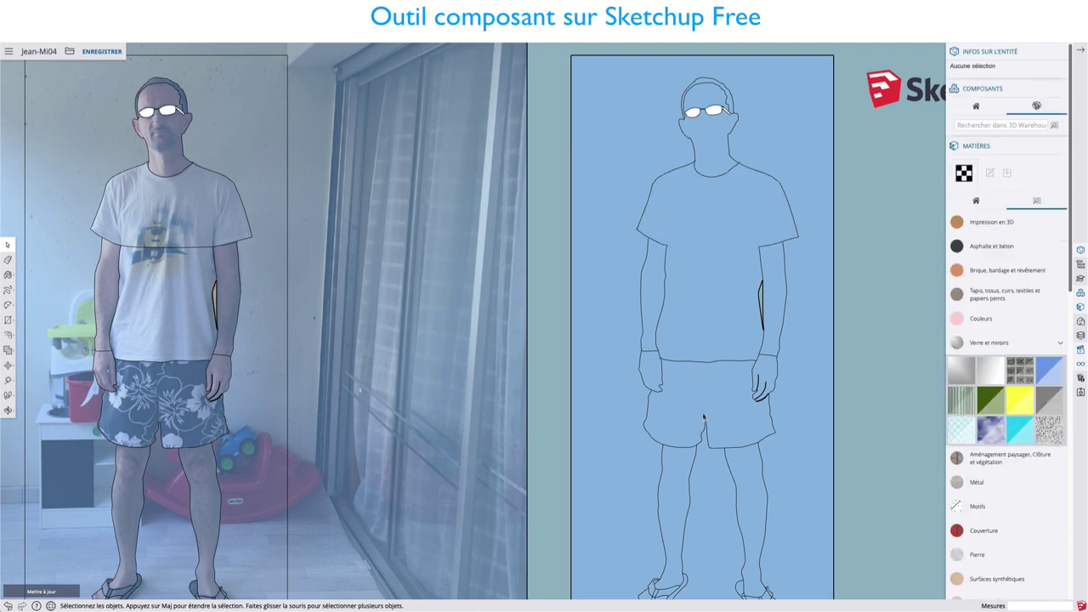
scroll(685, 390, up, 3)
scroll(684, 391, up, 2)
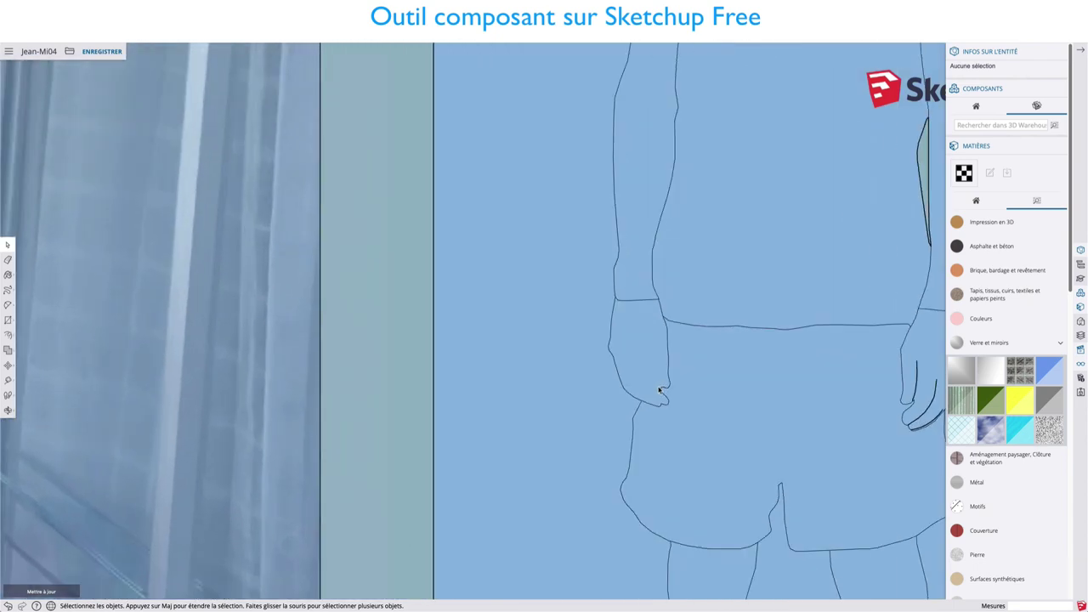
scroll(663, 389, down, 3)
scroll(671, 401, down, 3)
Step: Check the copy's legs and sandals, then expand the Couleurs swatches in Matières
shift+middle_drag(672, 401, 621, 175)
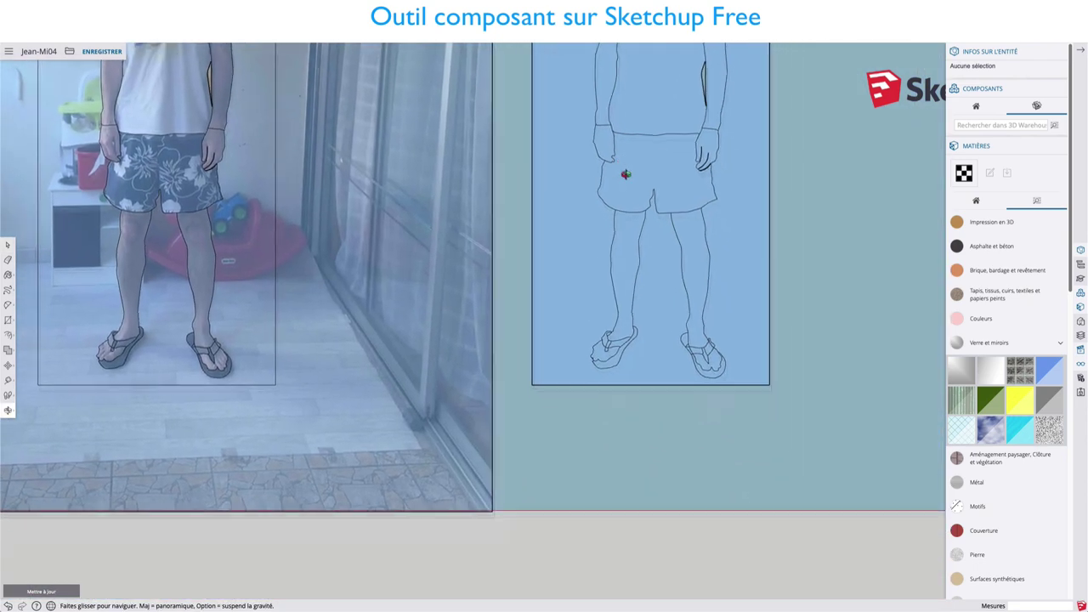
scroll(595, 350, up, 4)
scroll(579, 350, up, 2)
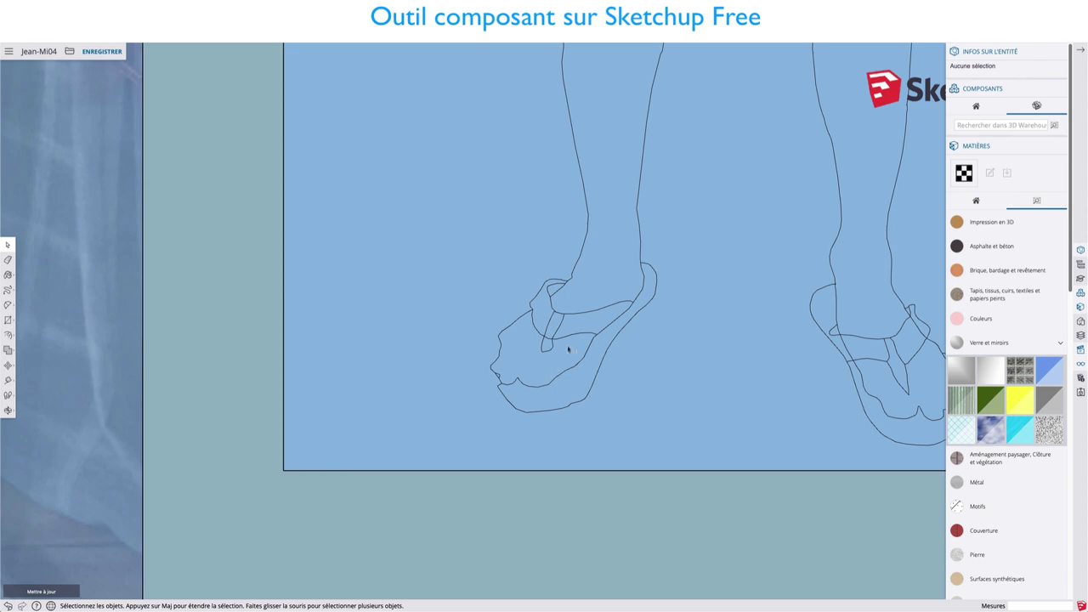
scroll(554, 367, down, 3)
scroll(553, 368, down, 2)
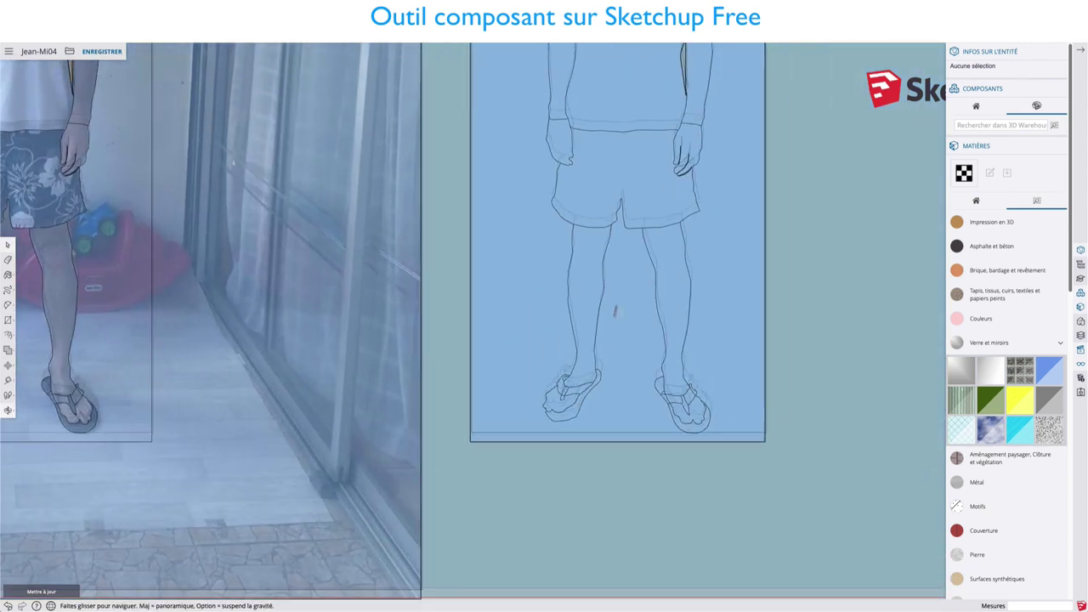
middle_drag(553, 367, 600, 377)
scroll(601, 378, down, 5)
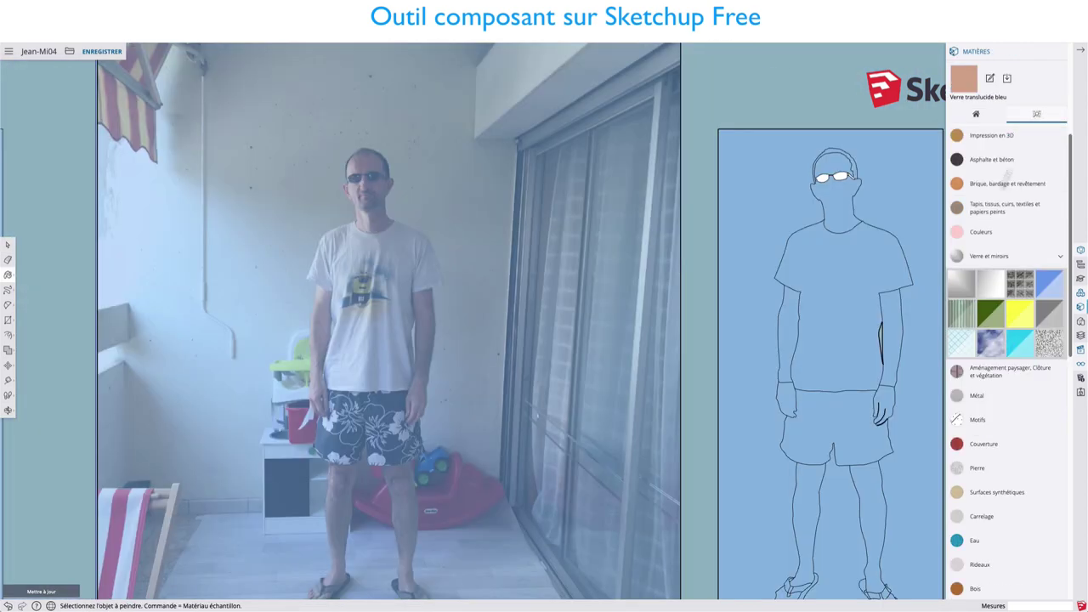
click(980, 231)
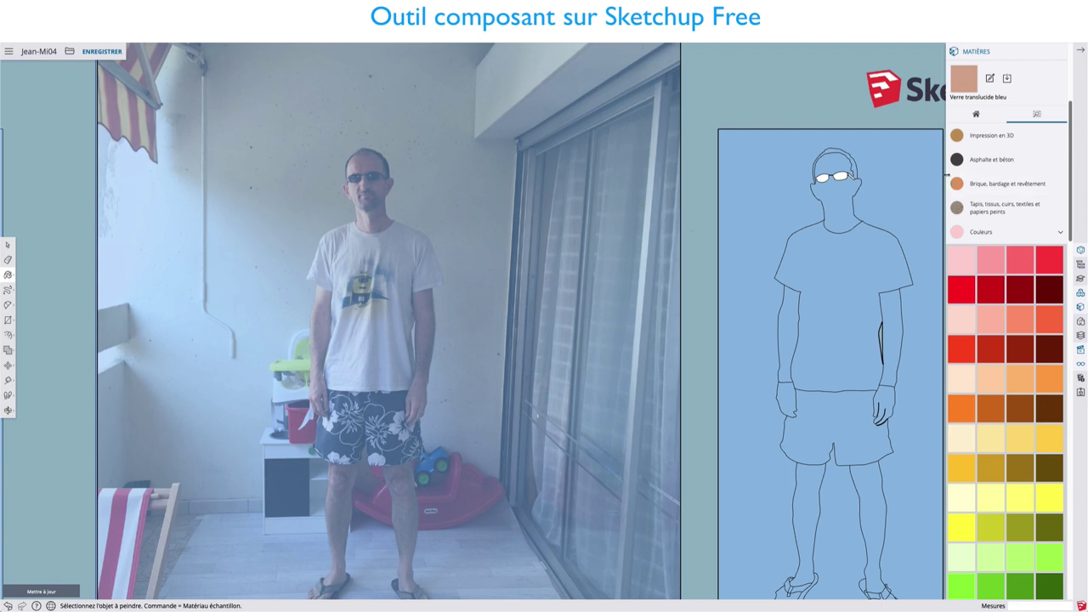
Step: Paint the figure's T-shirt with the white swatch from the Couleurs colour library
click(976, 114)
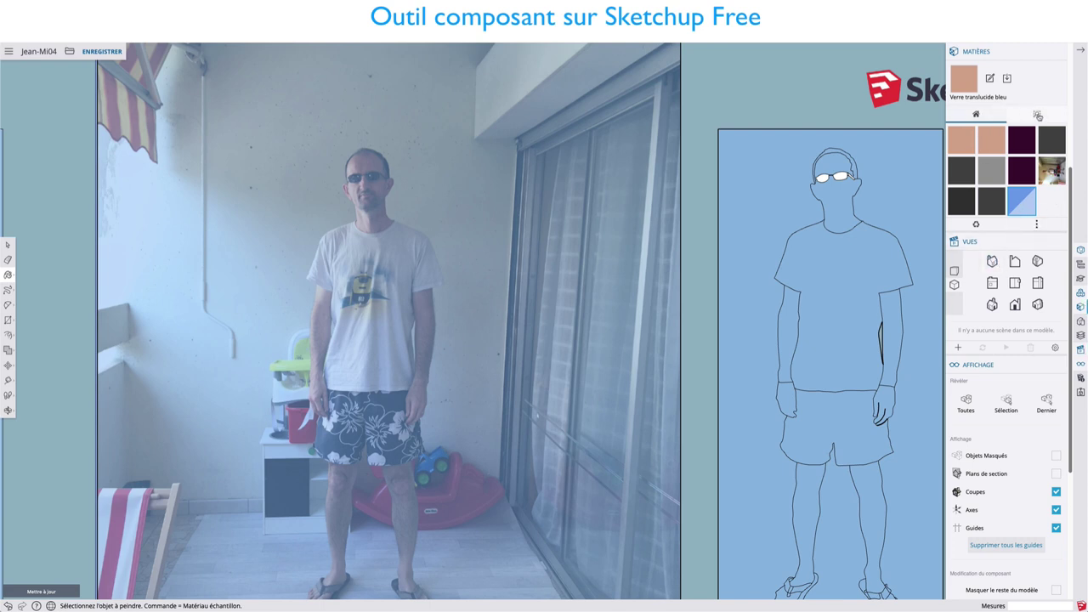
click(1037, 115)
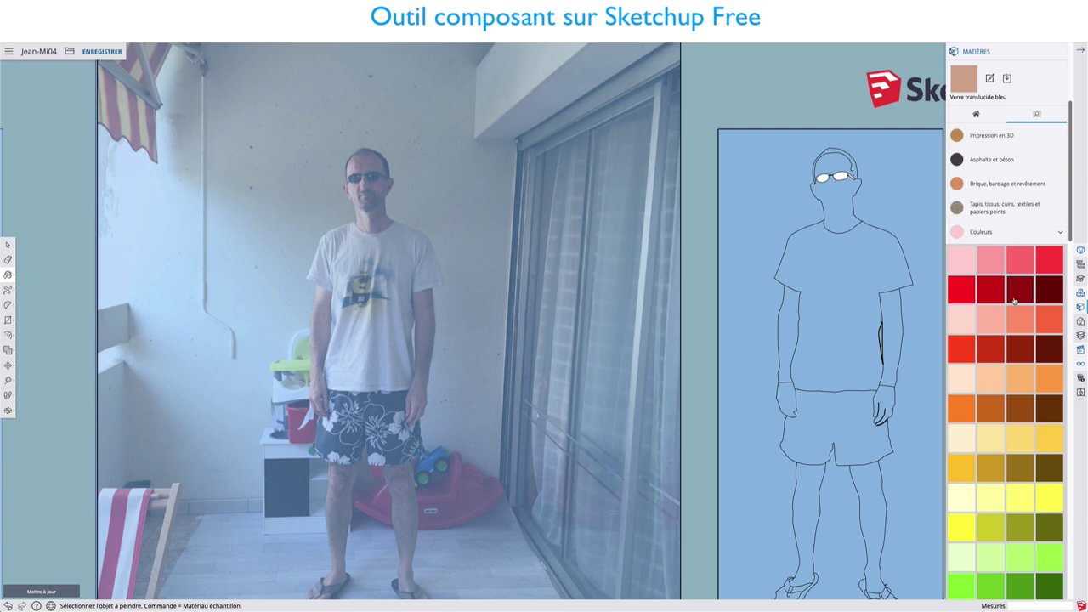
scroll(1015, 301, down, 5)
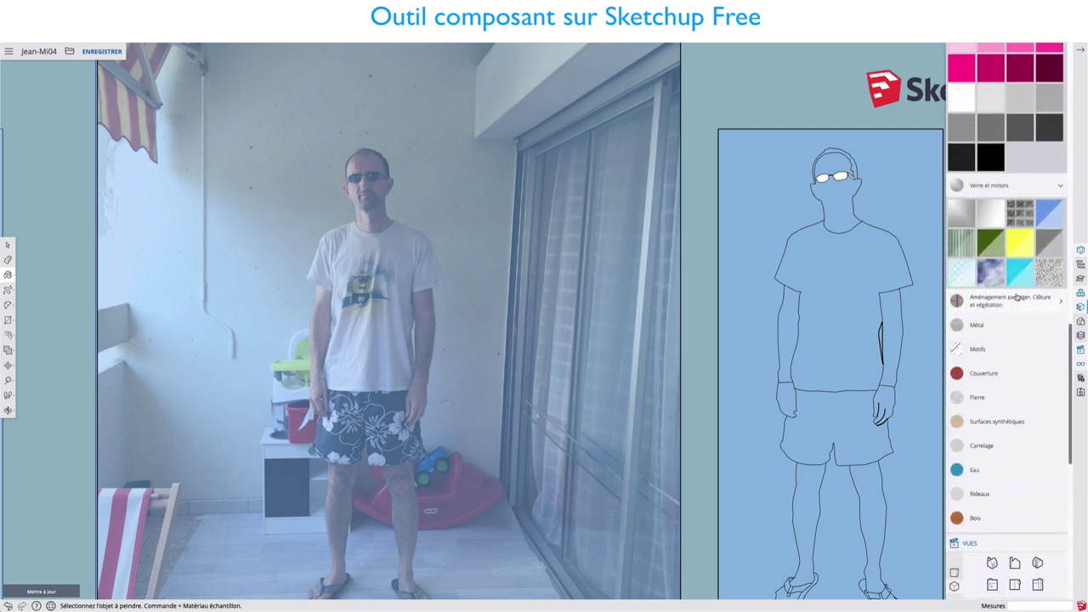
scroll(1017, 297, up, 3)
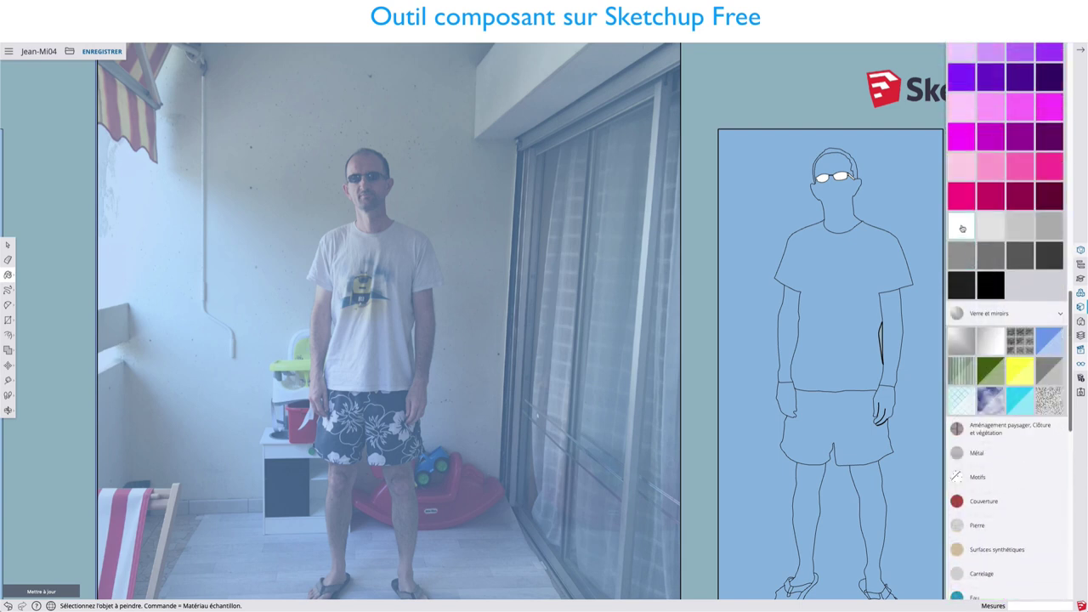
click(846, 319)
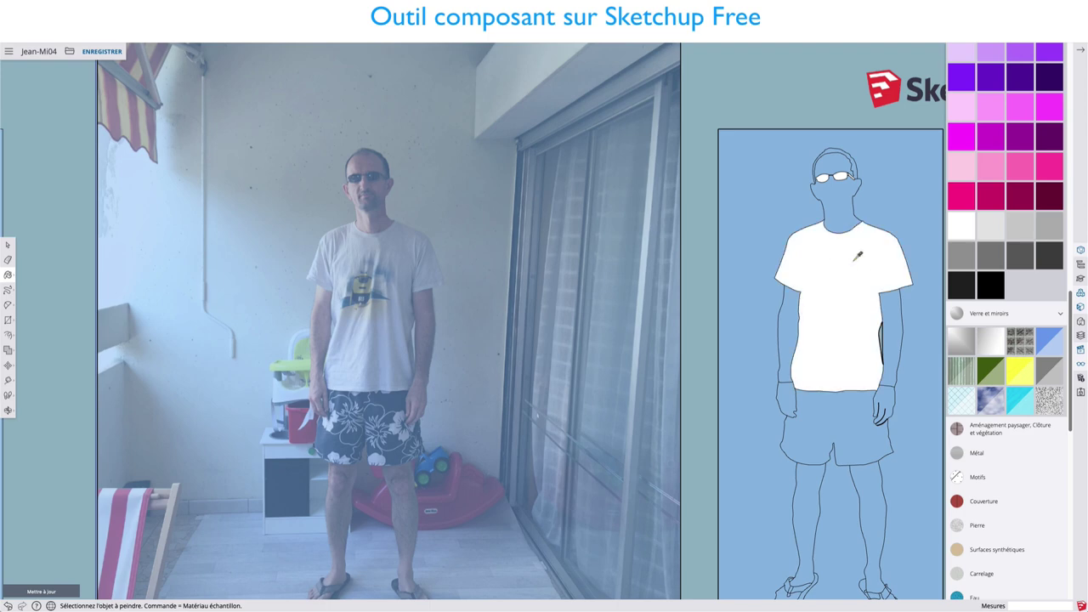
scroll(1010, 121, up, 5)
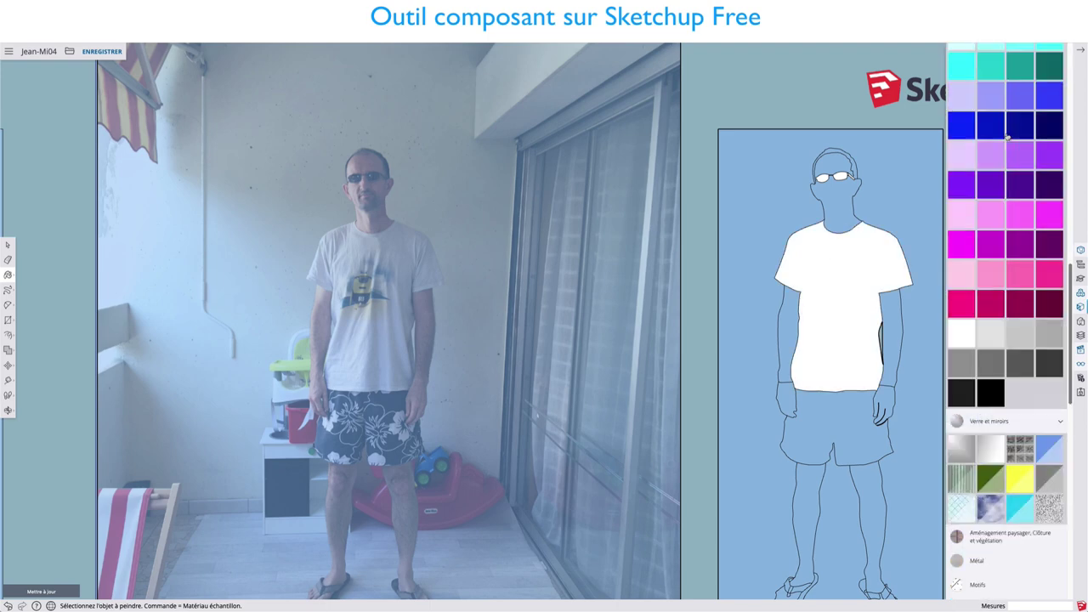
scroll(1008, 129, up, 5)
scroll(1007, 136, up, 5)
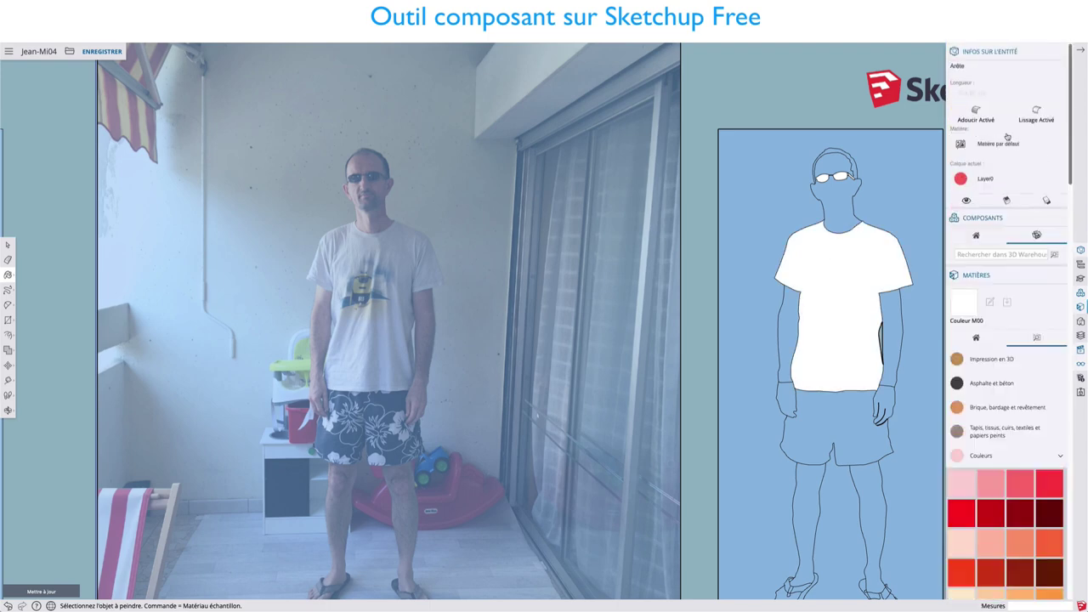
Step: Paint the face with the In Model Helen_Skin material, replacing a first grey fill
click(975, 237)
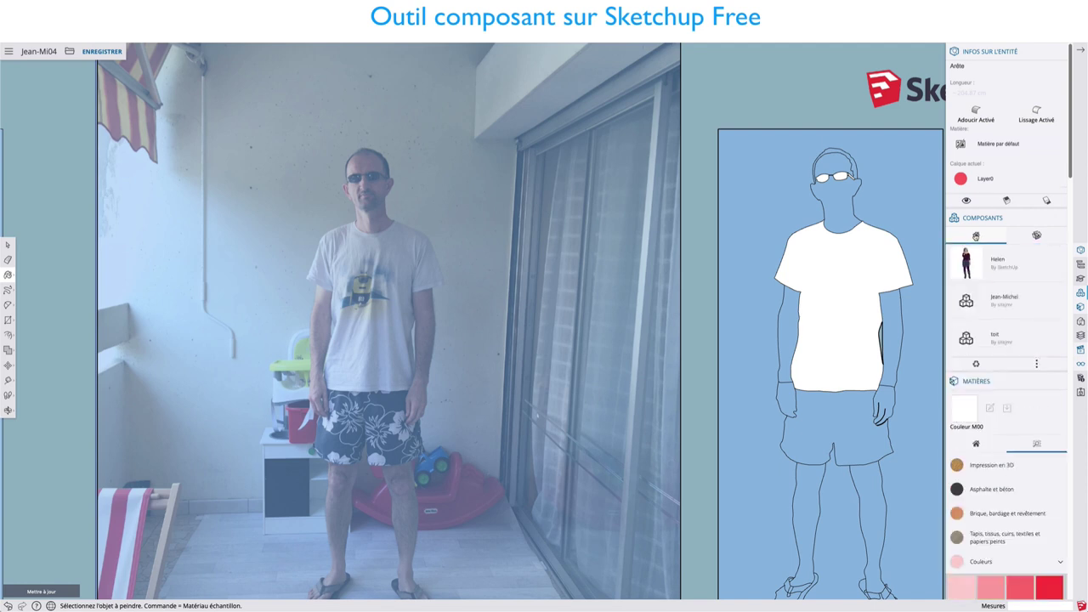
scroll(1005, 346, down, 3)
scroll(1004, 338, down, 2)
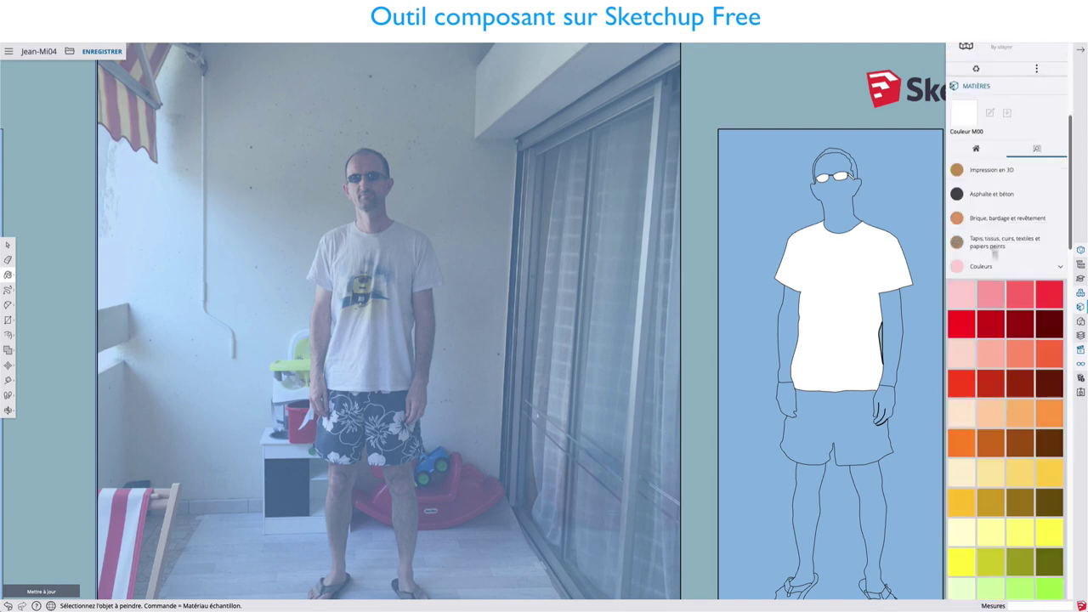
scroll(993, 229, up, 1)
click(977, 167)
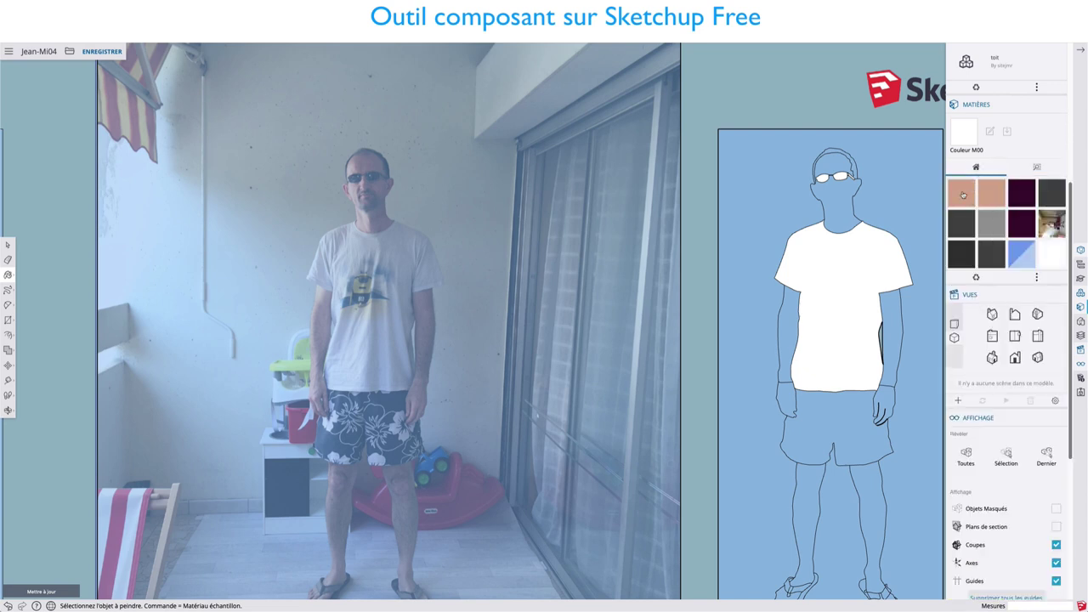
click(962, 193)
click(845, 208)
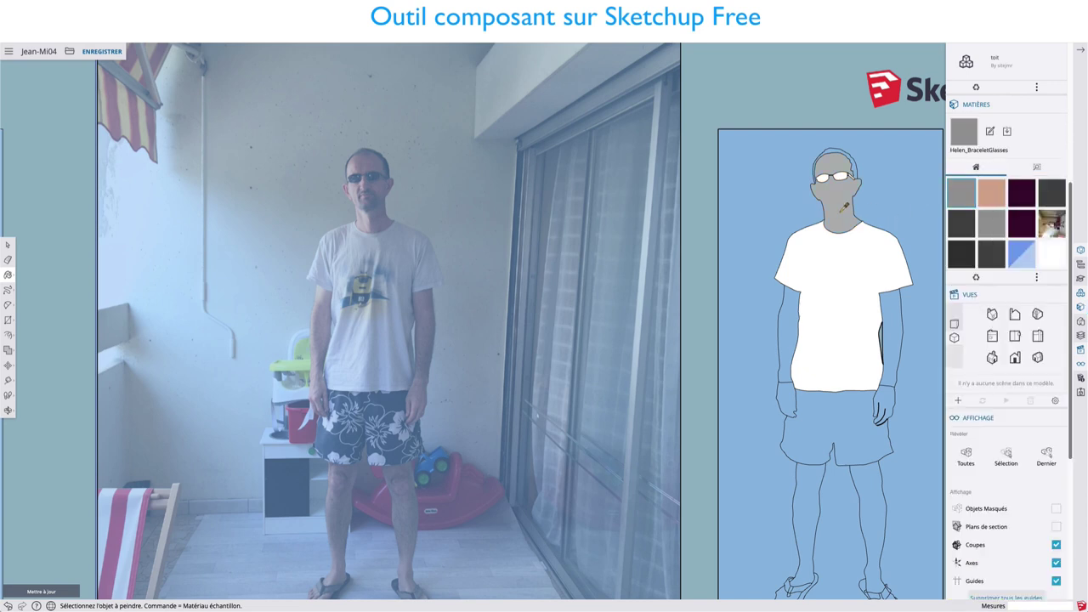
click(991, 192)
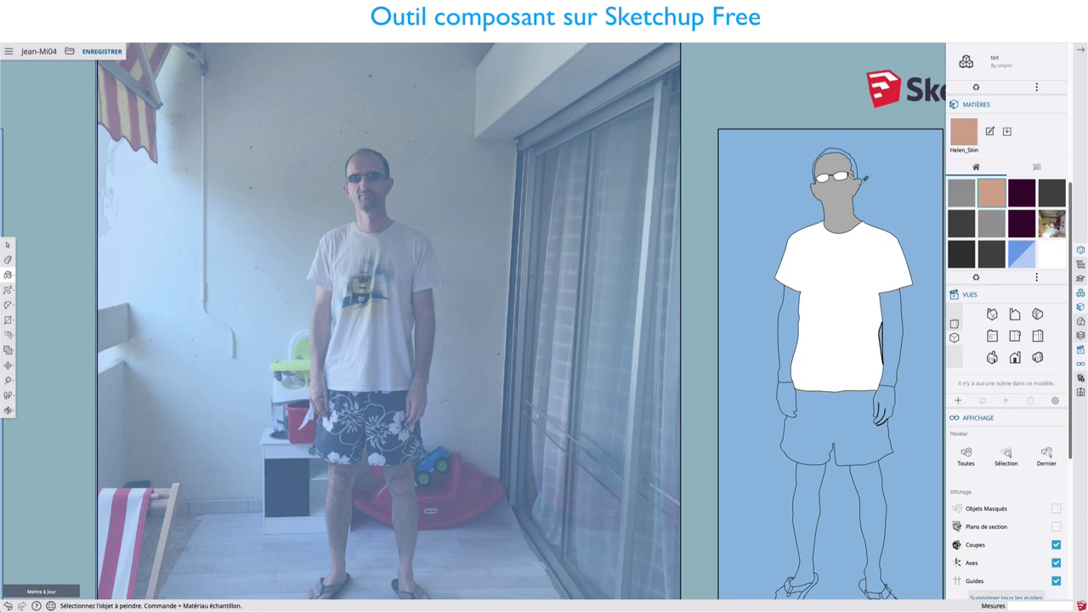
click(840, 194)
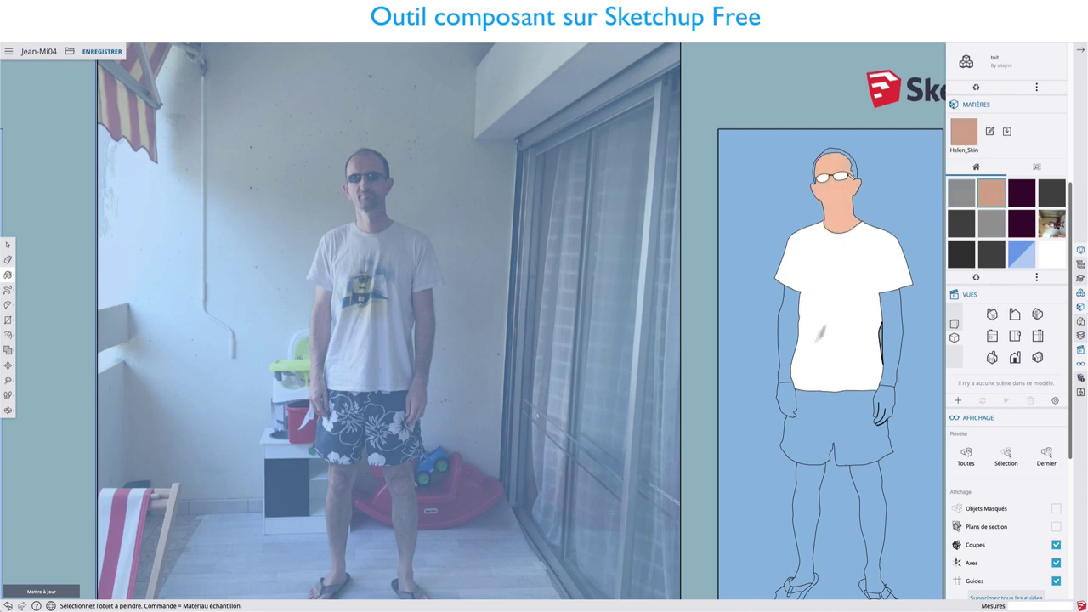
Step: Paint both arms and both hands with the peach Helen_Skin material
click(791, 384)
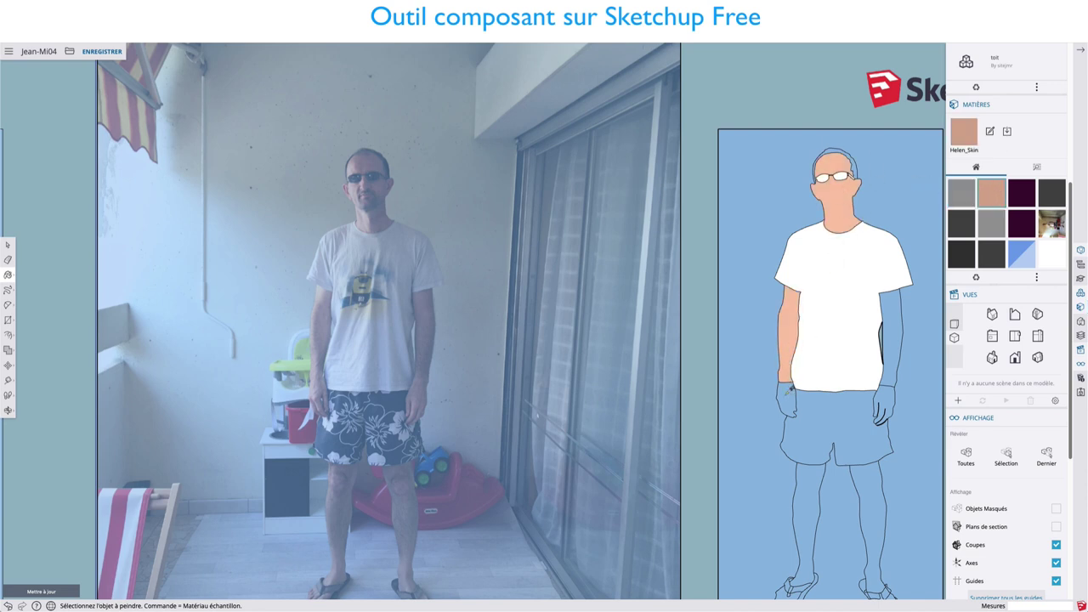
click(788, 389)
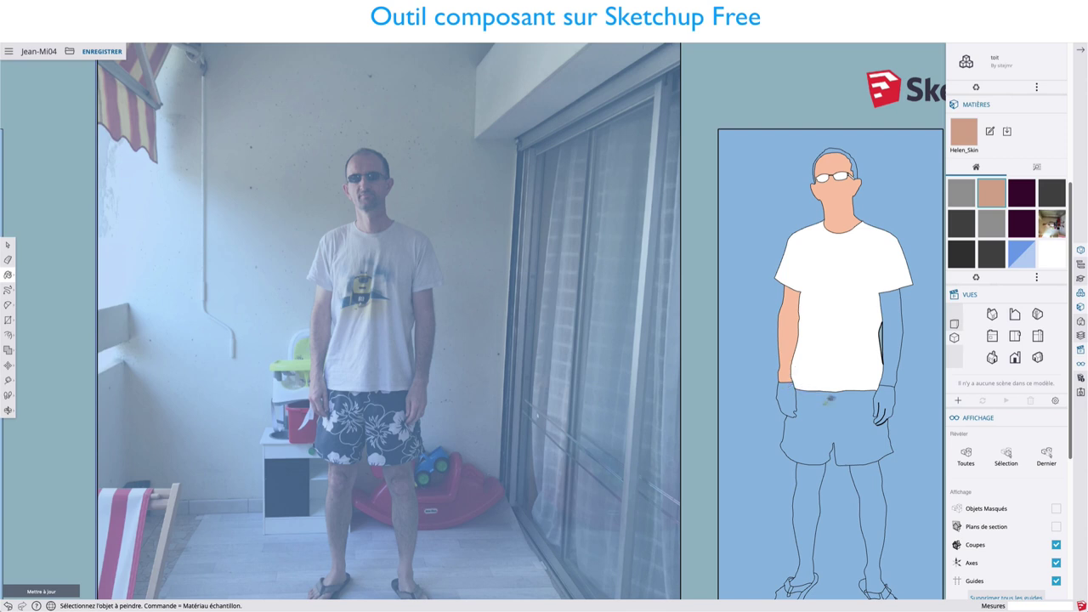
click(890, 374)
click(892, 367)
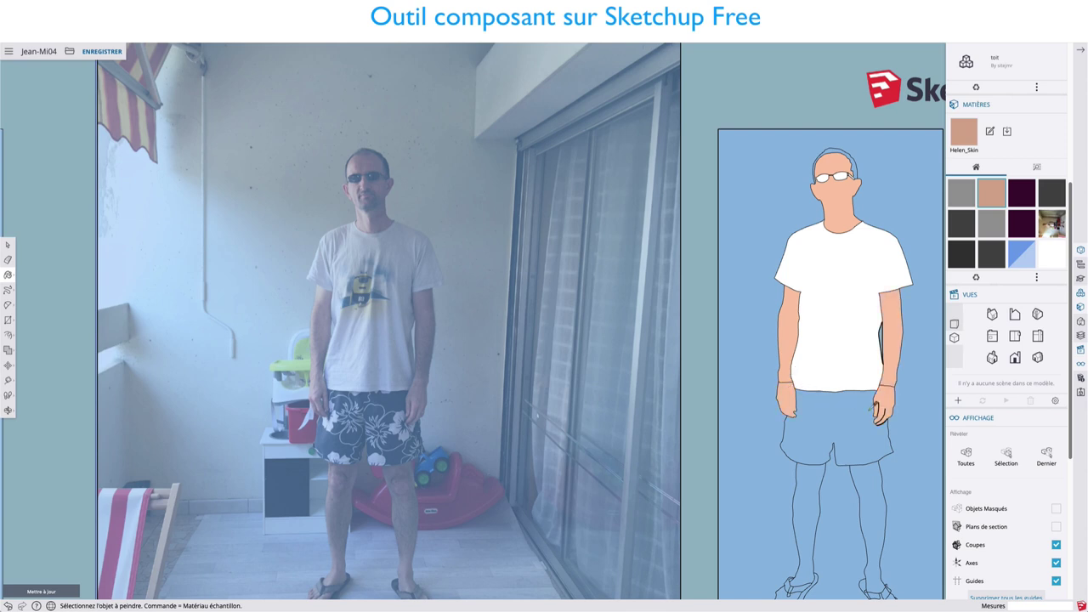
scroll(843, 433, down, 1)
scroll(843, 433, down, 1)
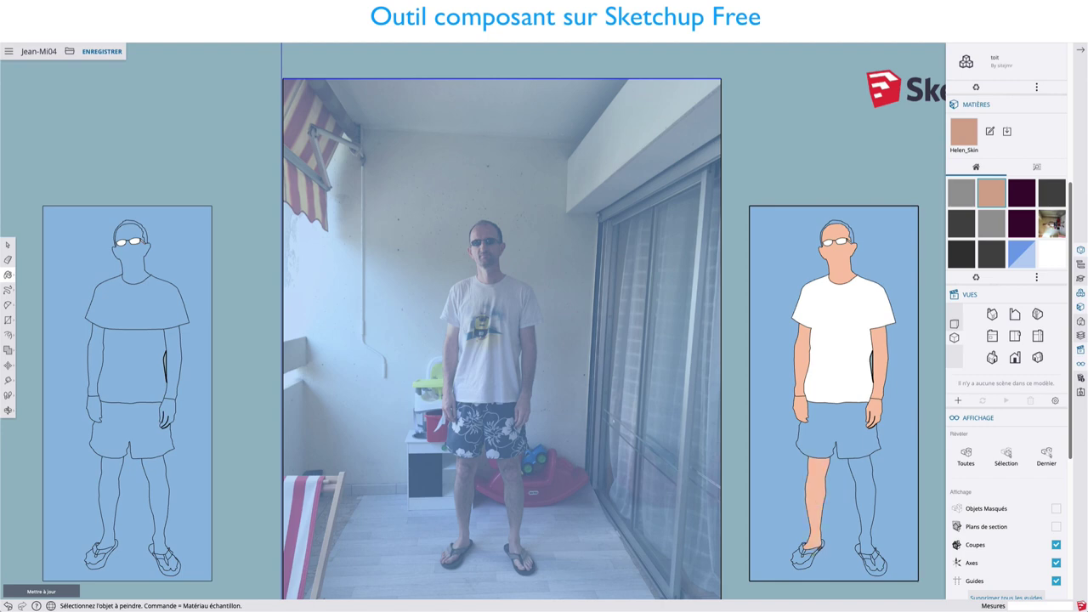
Step: Fill the first leg, the toes inside the sandal and the other leg with Helen_Skin
click(821, 536)
scroll(816, 554, up, 2)
scroll(799, 552, up, 2)
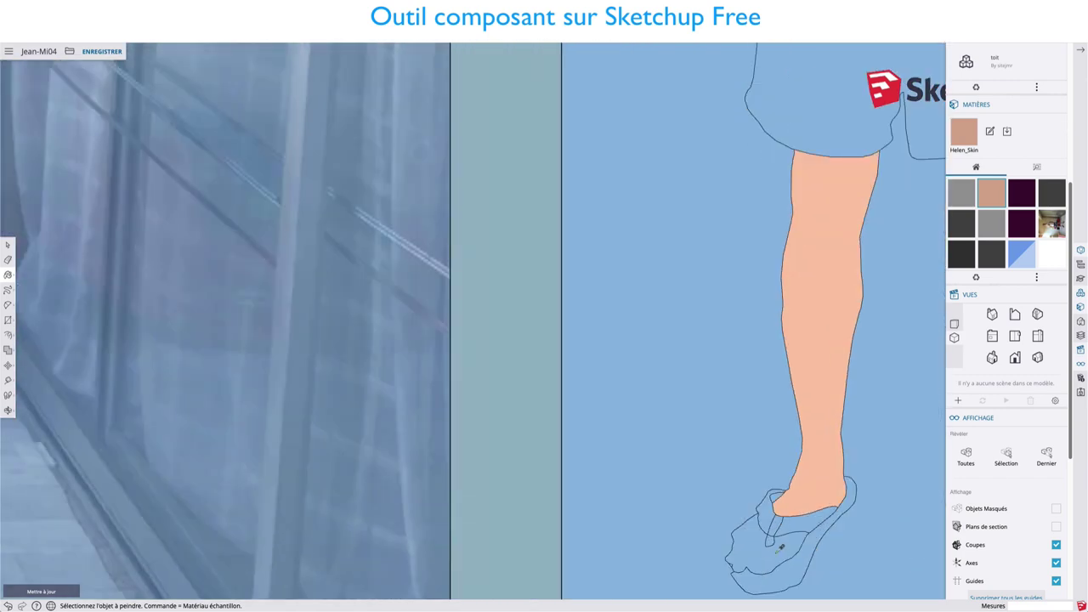
scroll(781, 549, down, 1)
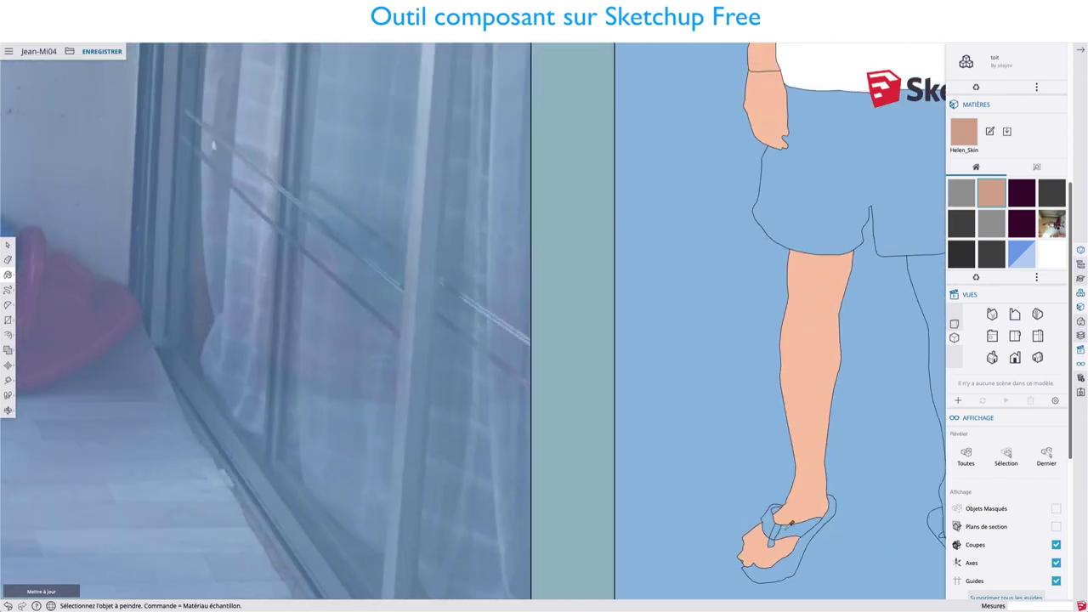
scroll(788, 527, down, 1)
click(915, 546)
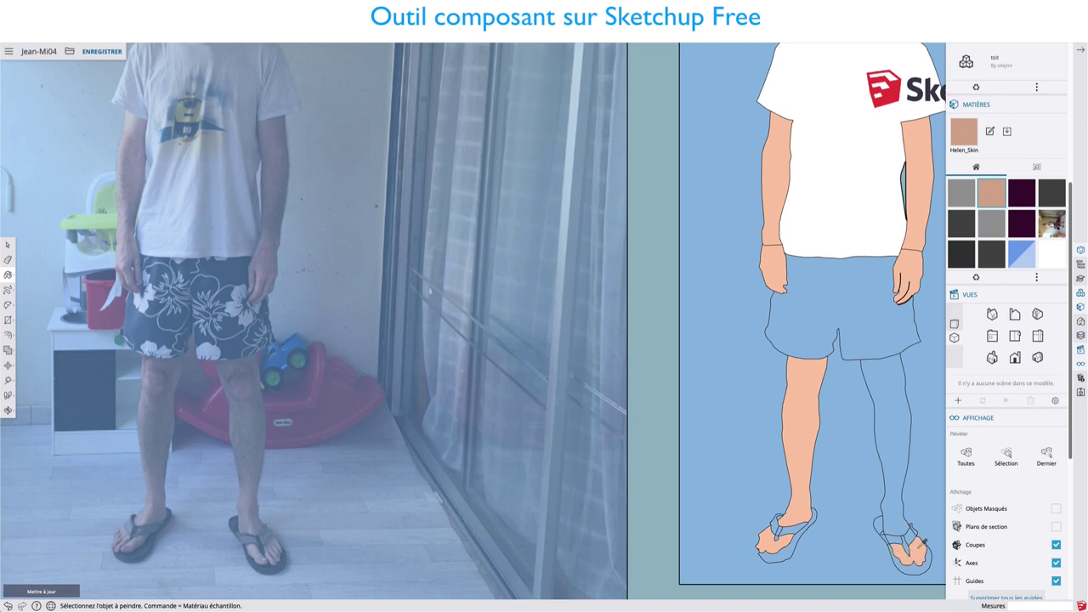
click(905, 466)
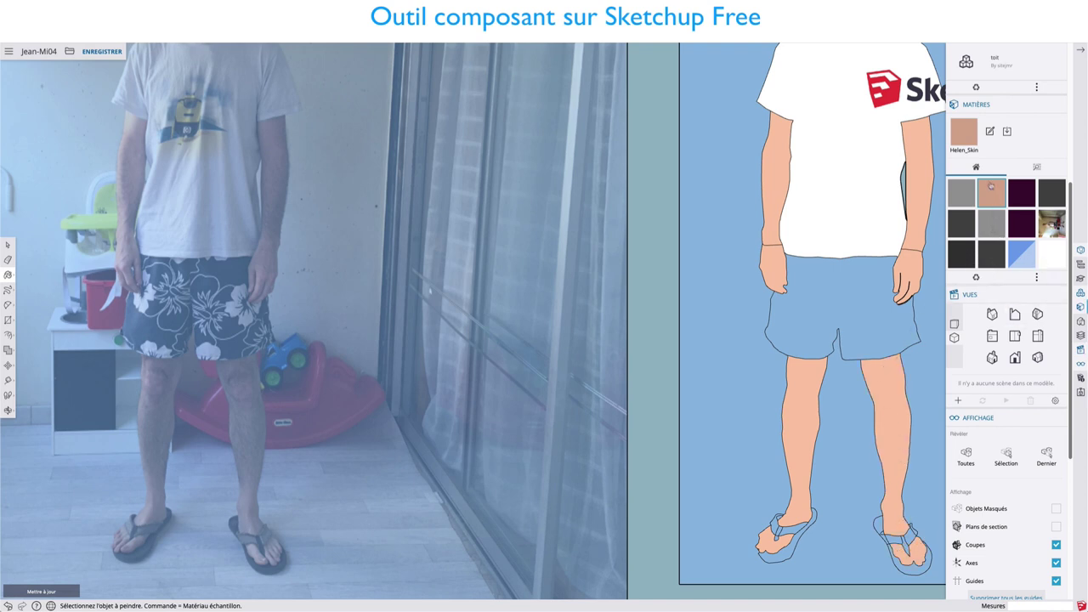
Step: Paint the shorts with a dark blue swatch chosen from the Couleurs library
click(1037, 167)
scroll(988, 342, down, 10)
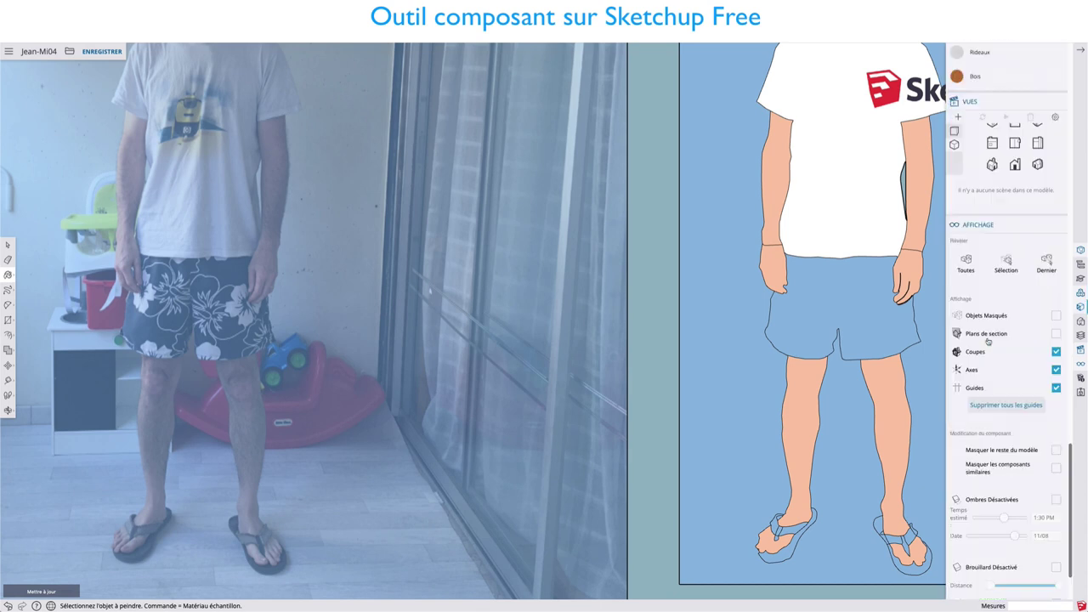
scroll(989, 340, up, 2)
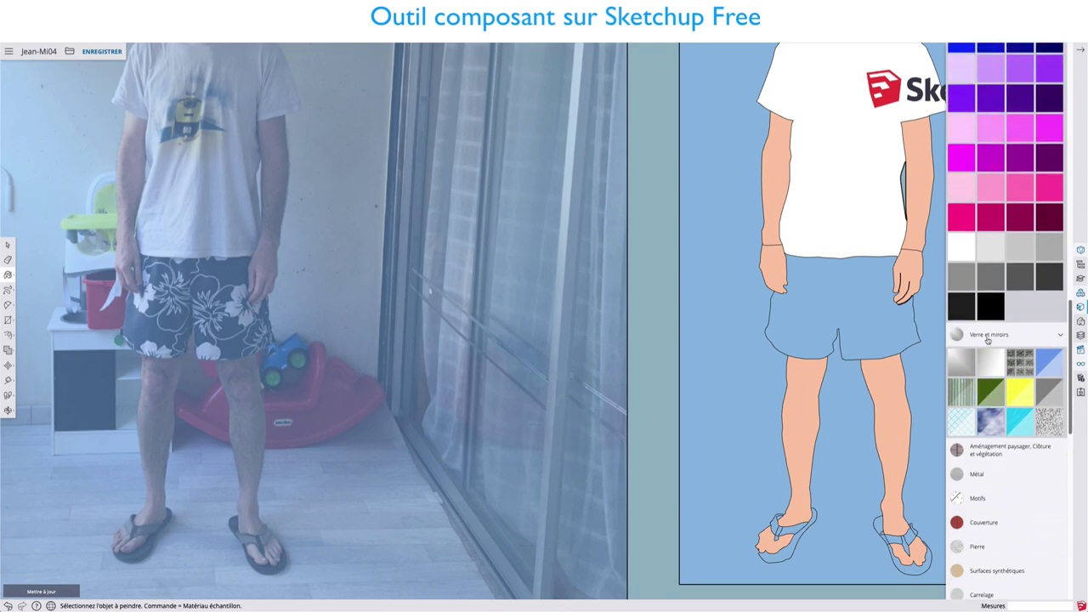
scroll(990, 331, up, 2)
scroll(991, 314, up, 5)
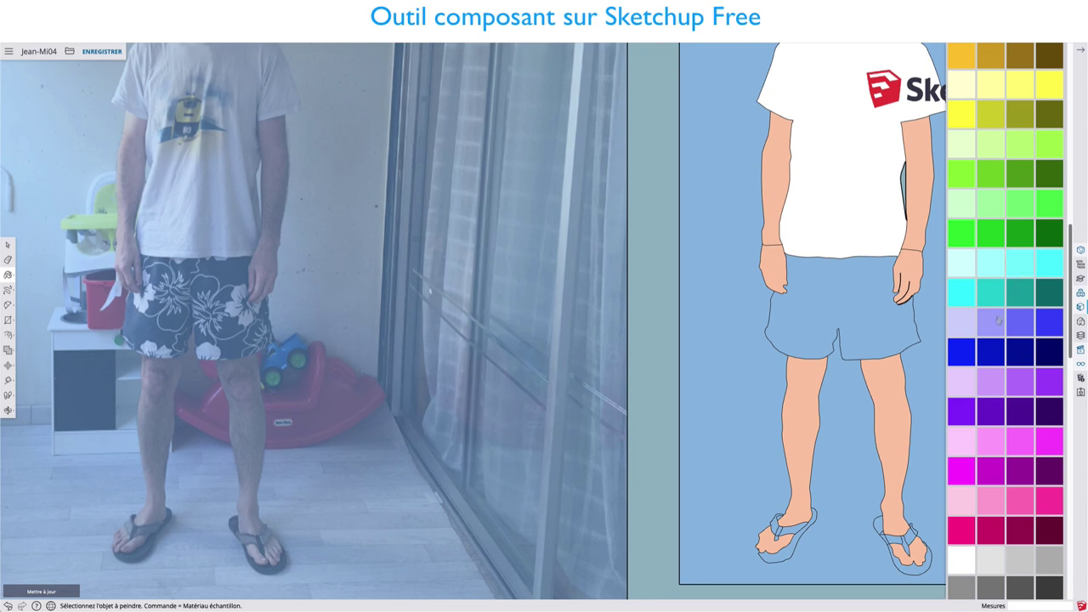
click(1016, 347)
click(865, 297)
scroll(865, 297, down, 3)
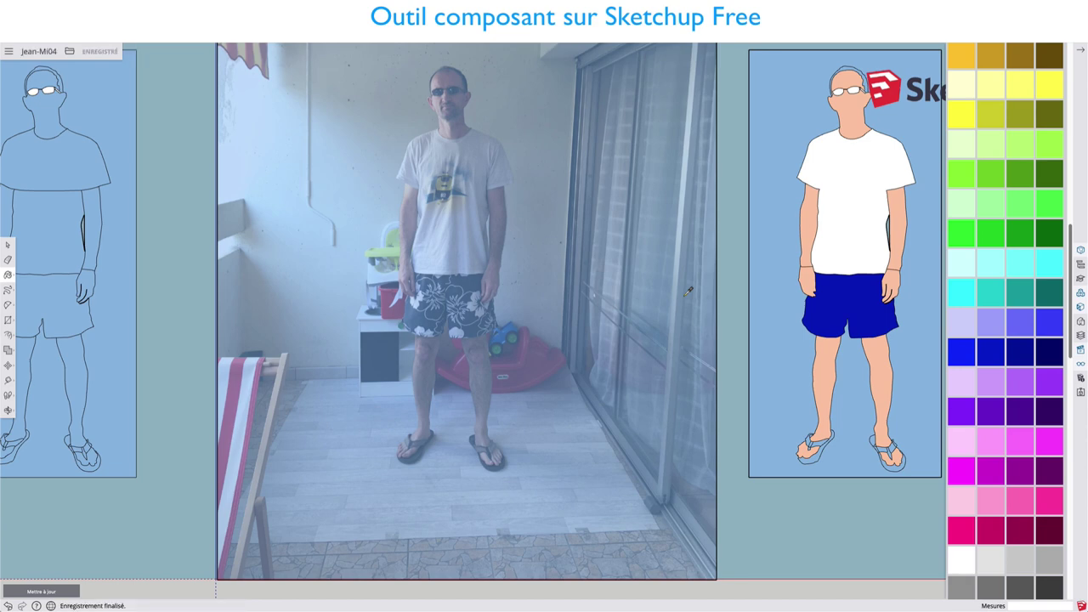
scroll(689, 292, down, 3)
scroll(677, 297, up, 2)
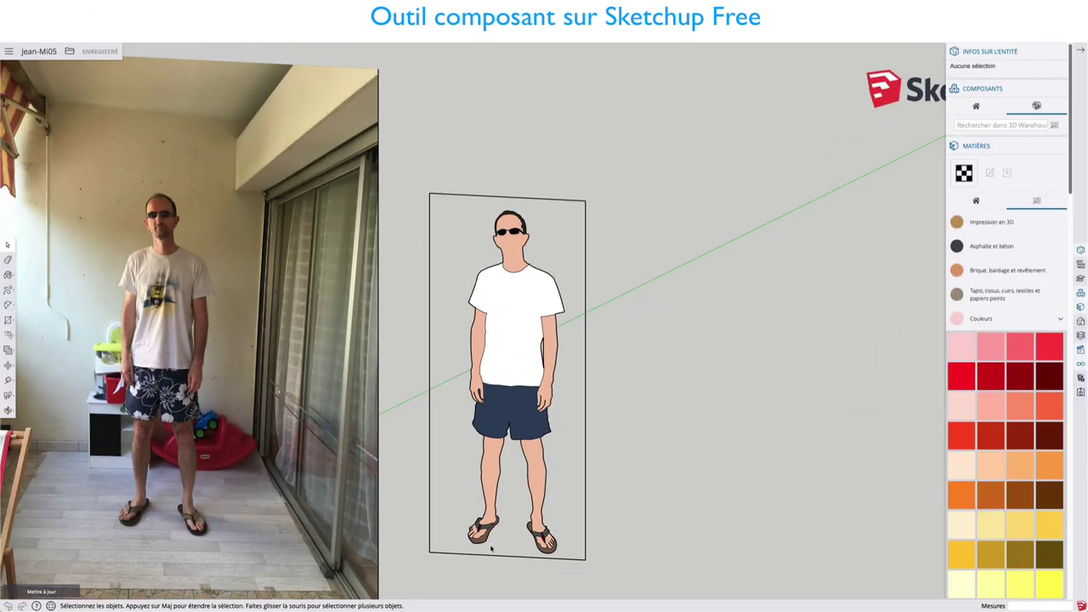
Step: Zoom and orbit to inspect the coloured cutout in perspective
scroll(489, 536, up, 3)
scroll(469, 538, up, 2)
scroll(489, 539, up, 2)
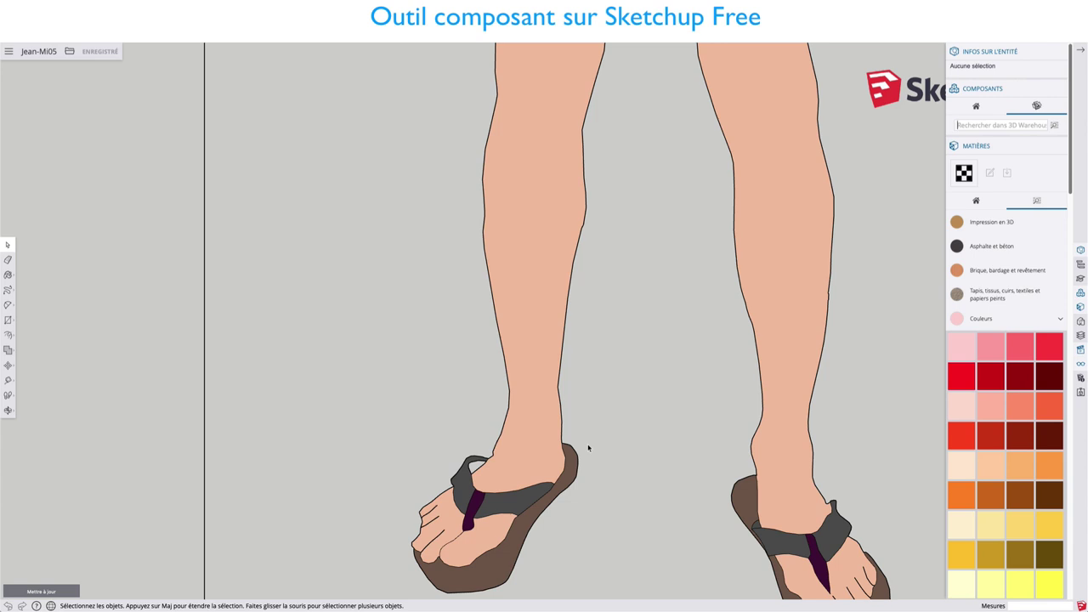
scroll(569, 440, down, 2)
scroll(570, 440, down, 3)
scroll(570, 440, down, 3)
scroll(676, 204, down, 1)
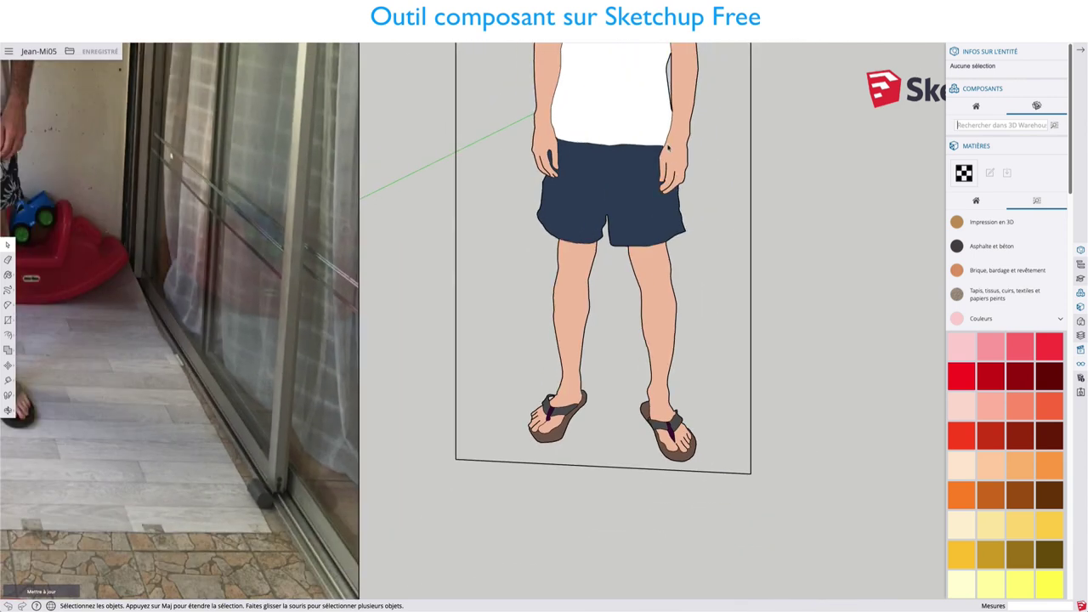
mouse_move(761, 153)
middle_down()
mouse_move(757, 291)
mouse_move(762, 233)
middle_up()
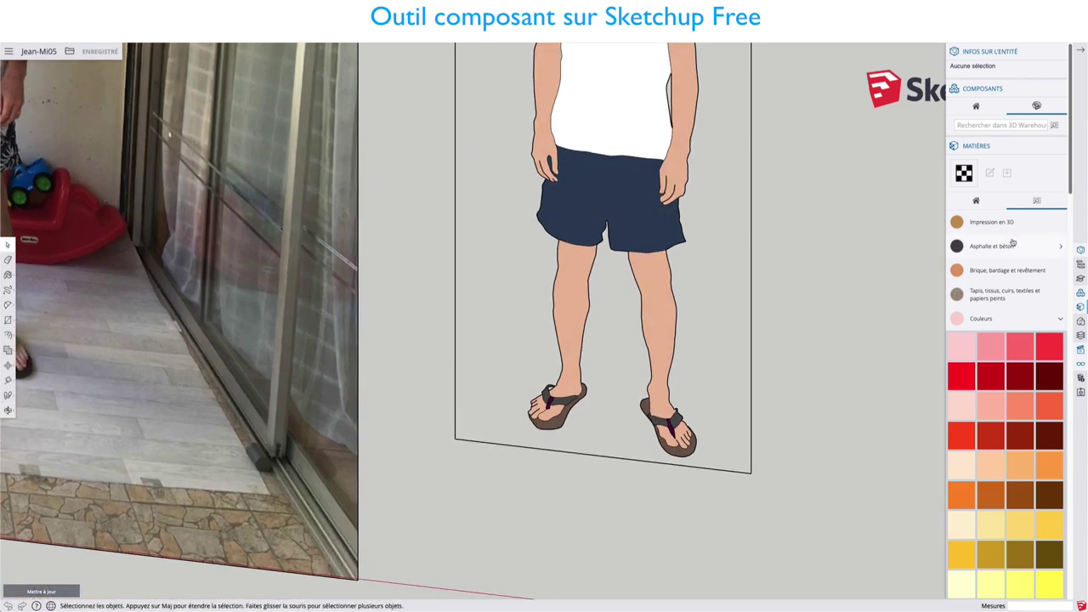
scroll(1020, 234, down, 1)
scroll(1016, 239, down, 5)
scroll(1013, 242, down, 5)
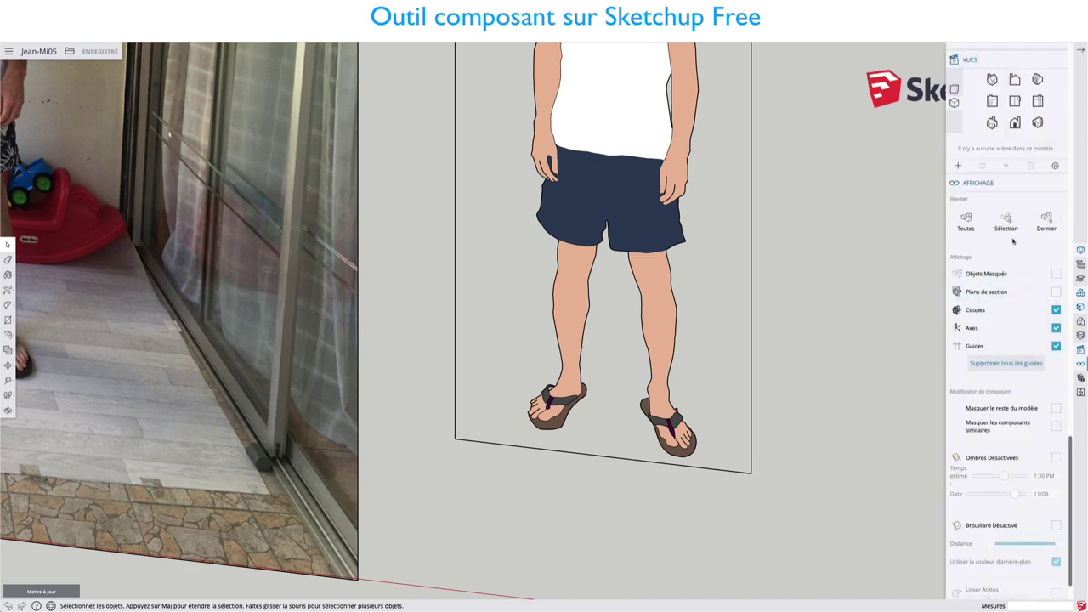
Step: Switch to Front view and frame the whole figure beside the reference photo
click(1016, 123)
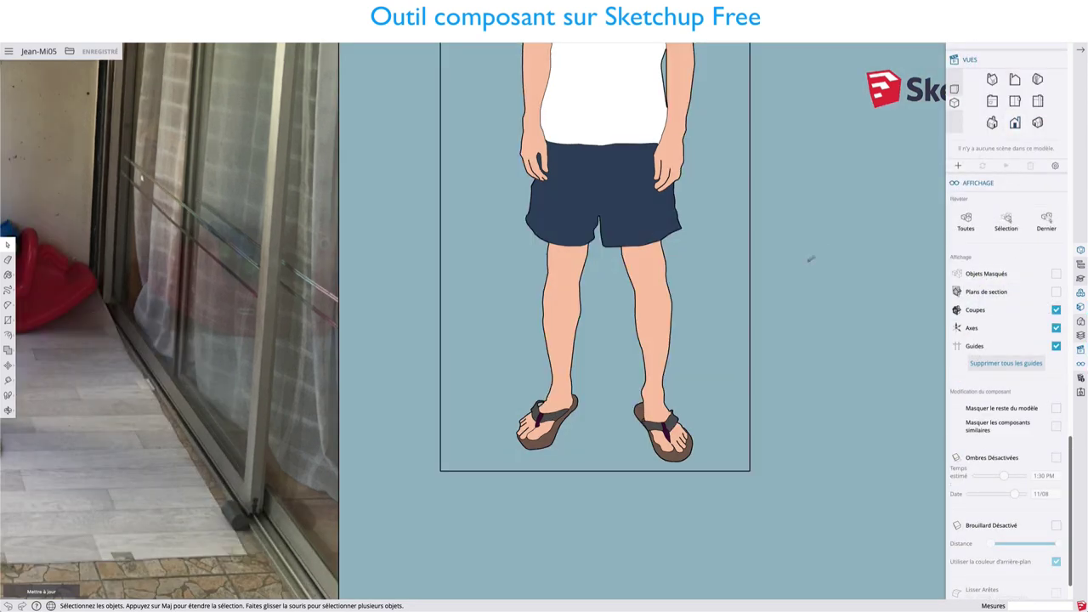
middle_drag(808, 156, 789, 463)
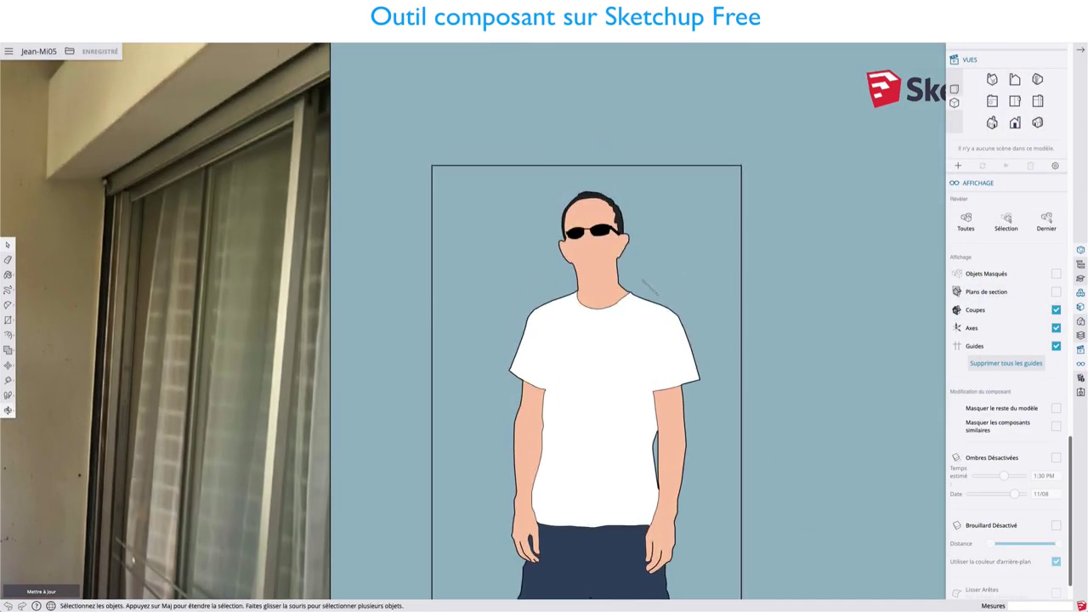
scroll(595, 225, up, 3)
scroll(604, 226, up, 3)
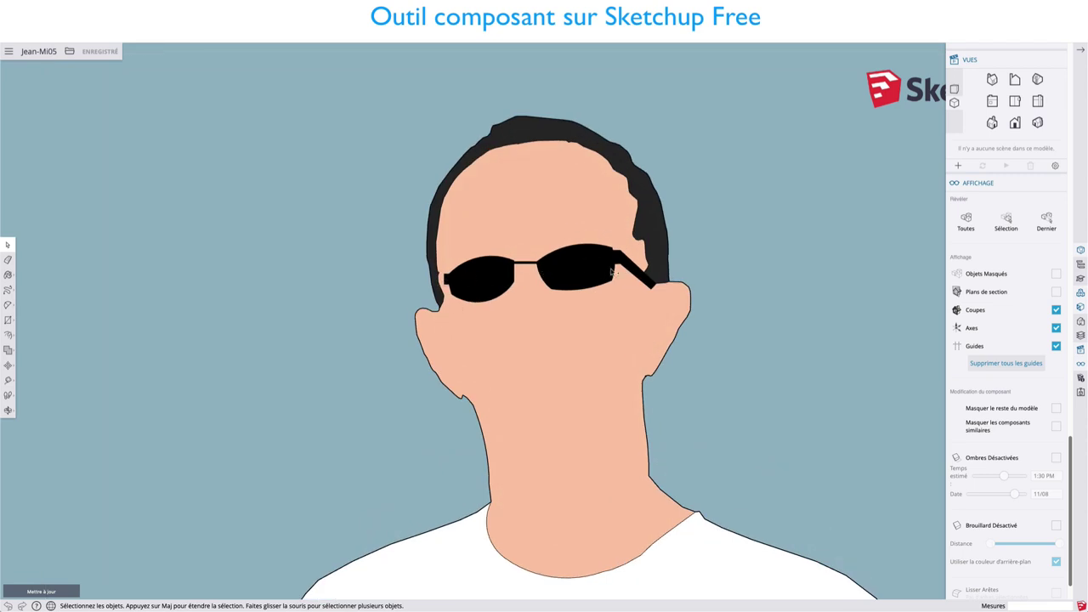
scroll(625, 251, down, 2)
scroll(612, 230, down, 3)
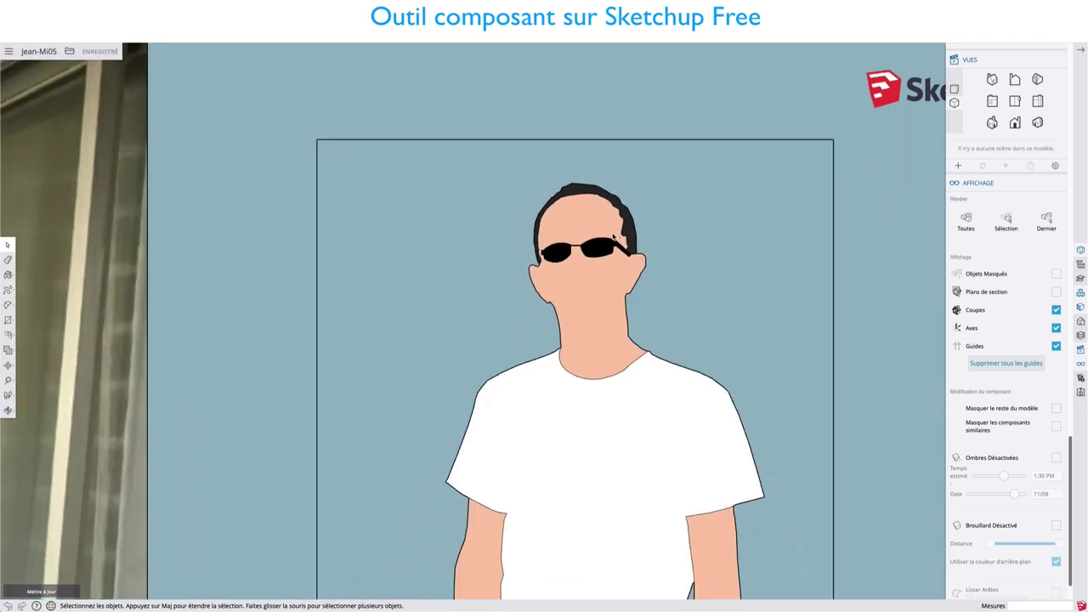
scroll(612, 238, down, 2)
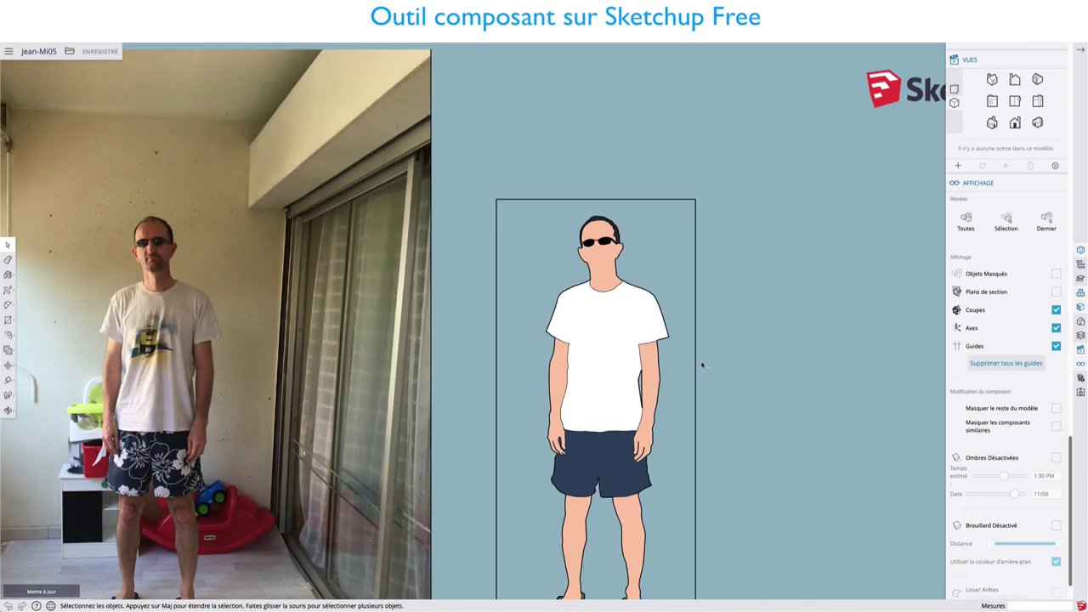
mouse_move(702, 364)
middle_down()
mouse_move(665, 177)
mouse_move(688, 182)
mouse_move(710, 231)
middle_up()
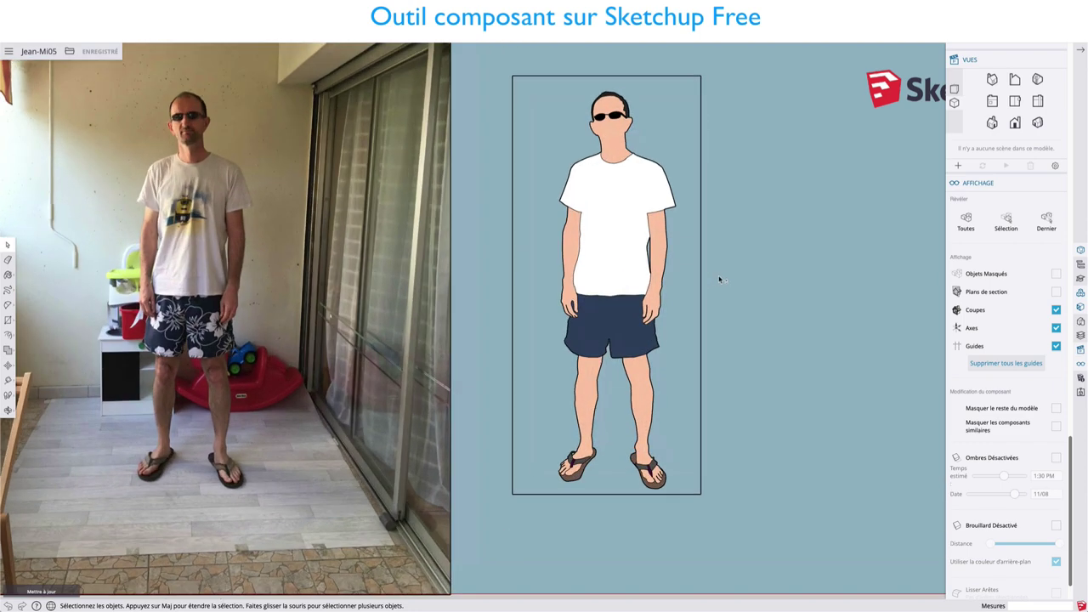
scroll(723, 272, down, 2)
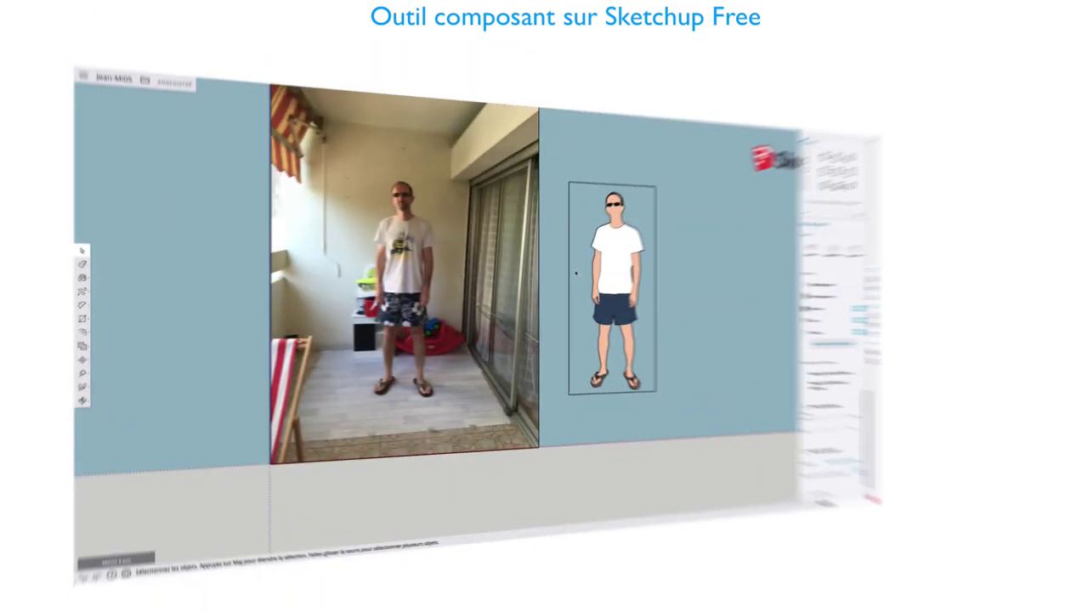
Step: Delete the top, right, left and bottom edges of the frame around the figure
scroll(556, 238, down, 3)
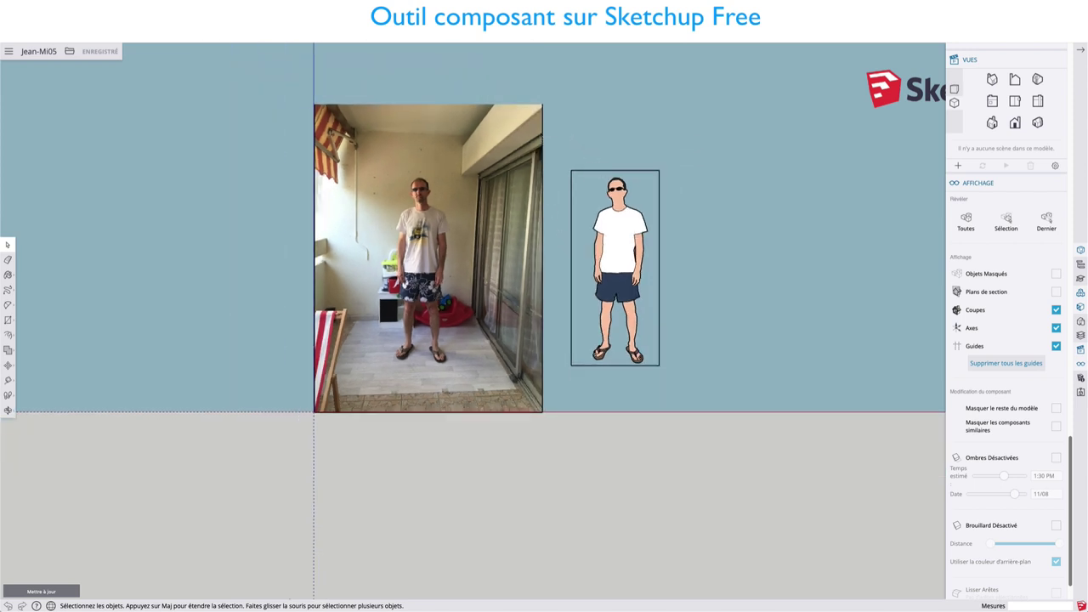
click(598, 171)
key(Delete)
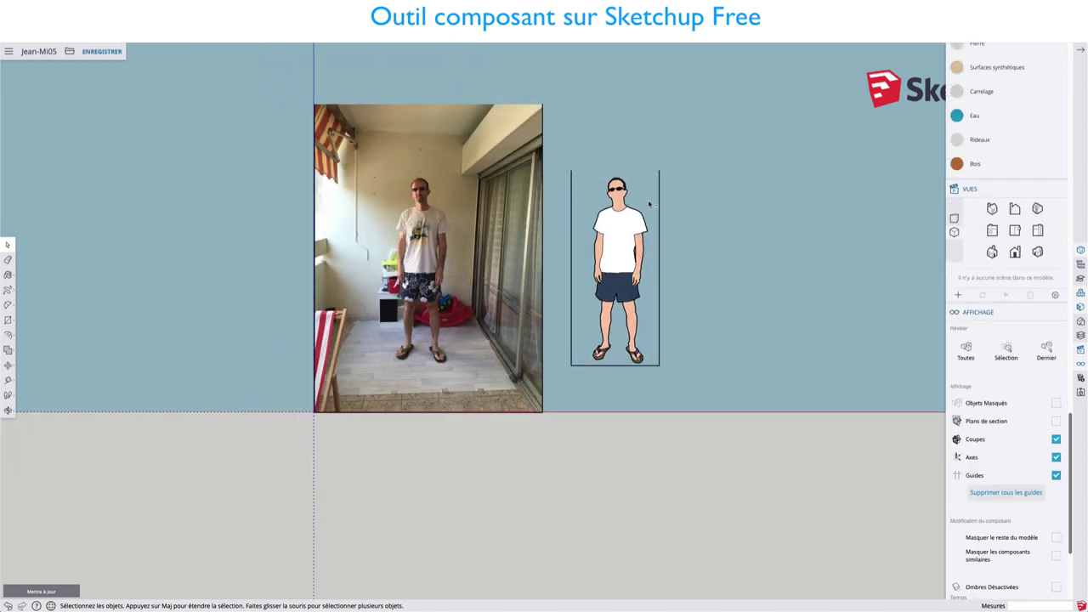
click(659, 199)
key(Delete)
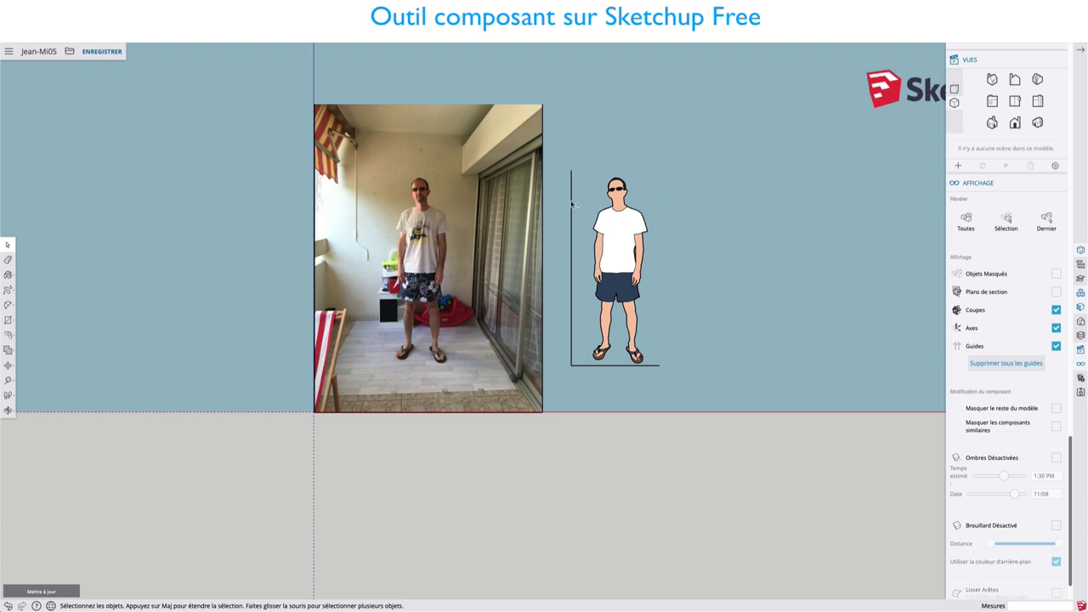
click(572, 205)
key(Delete)
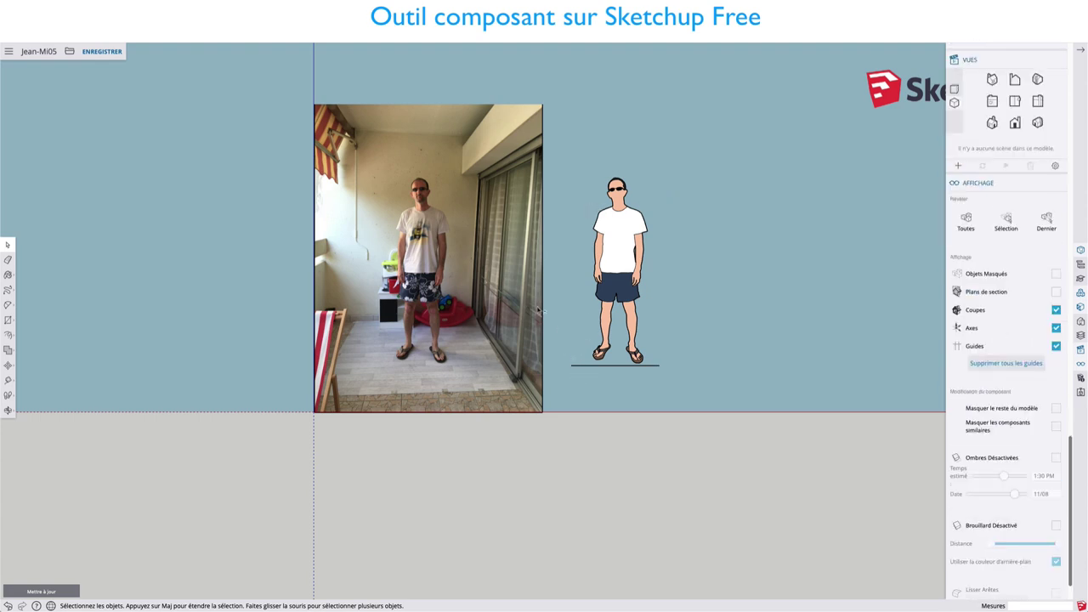
click(581, 368)
key(Delete)
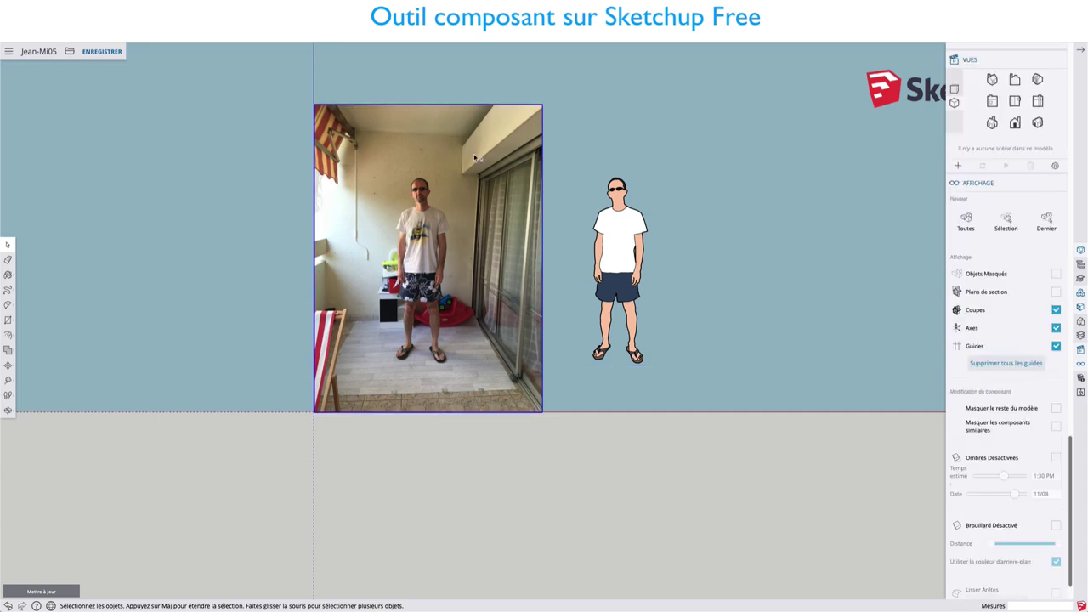
Step: Delete the reference photo and its two leftover vertical lines
click(476, 158)
key(Delete)
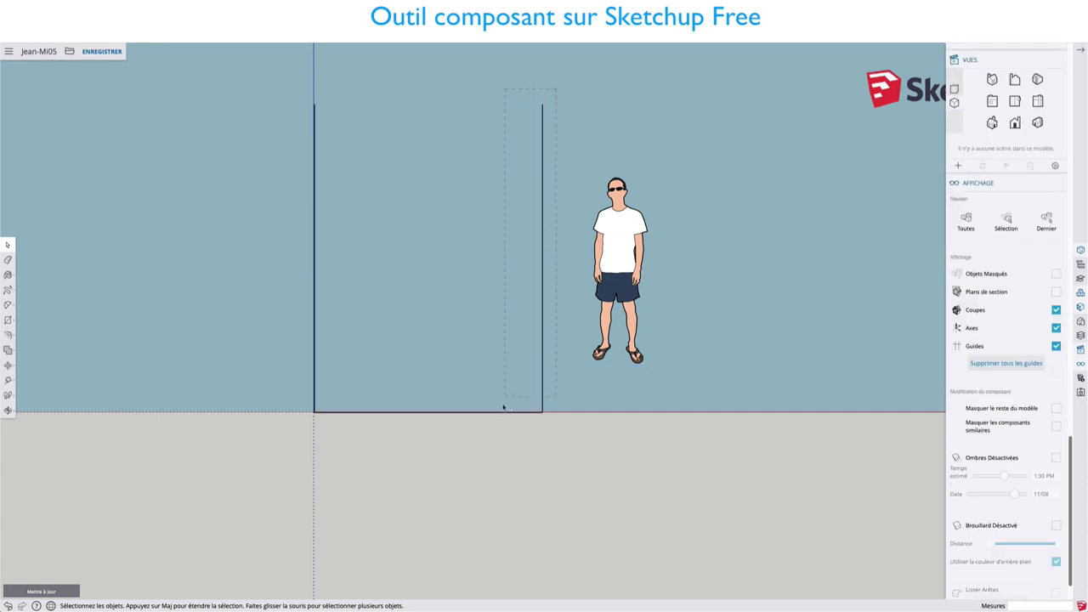
drag(504, 408, 294, 458)
key(Delete)
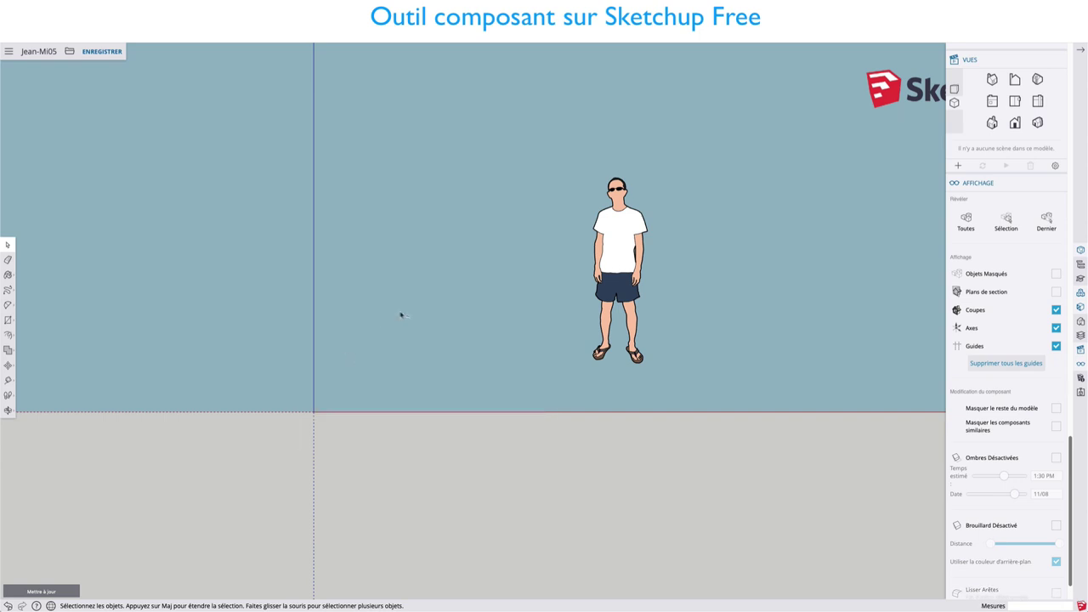
scroll(401, 315, down, 2)
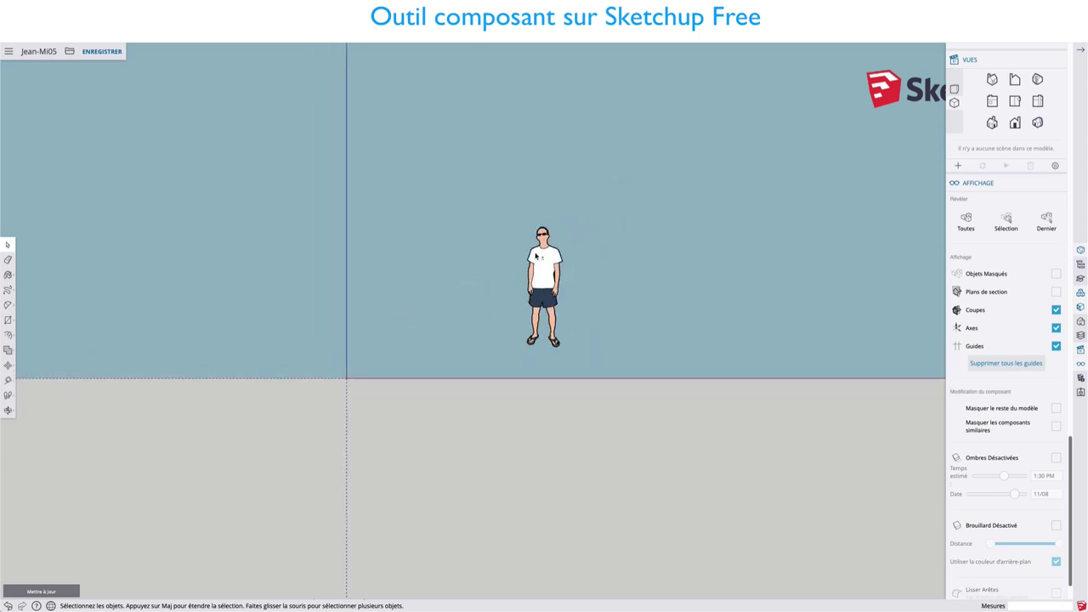
Step: Group the figure and move it by its foot onto the origin
click(566, 297)
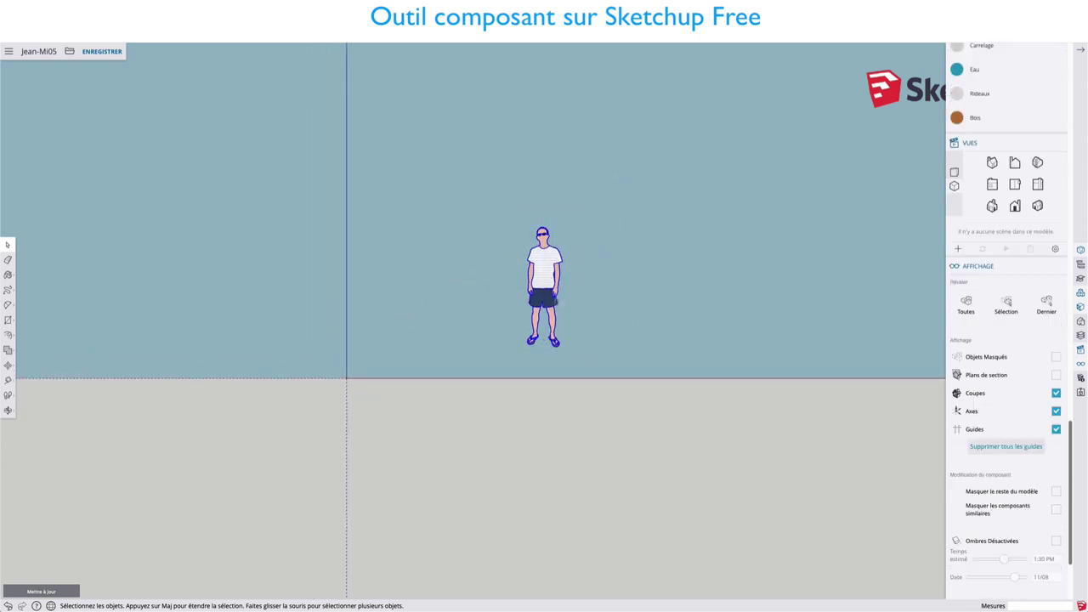
right_click(545, 270)
click(583, 377)
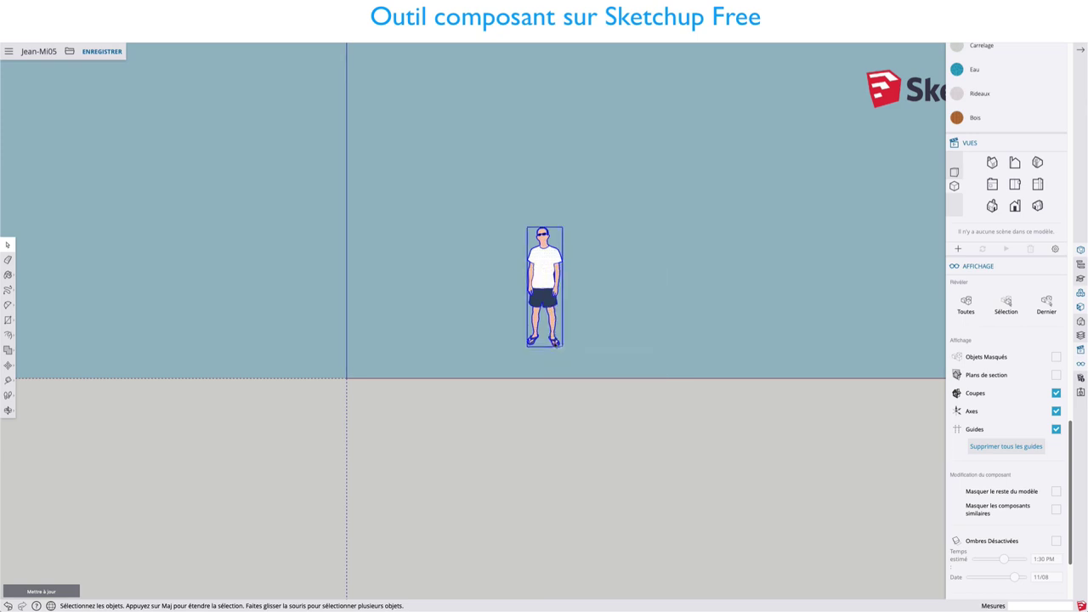
key(m)
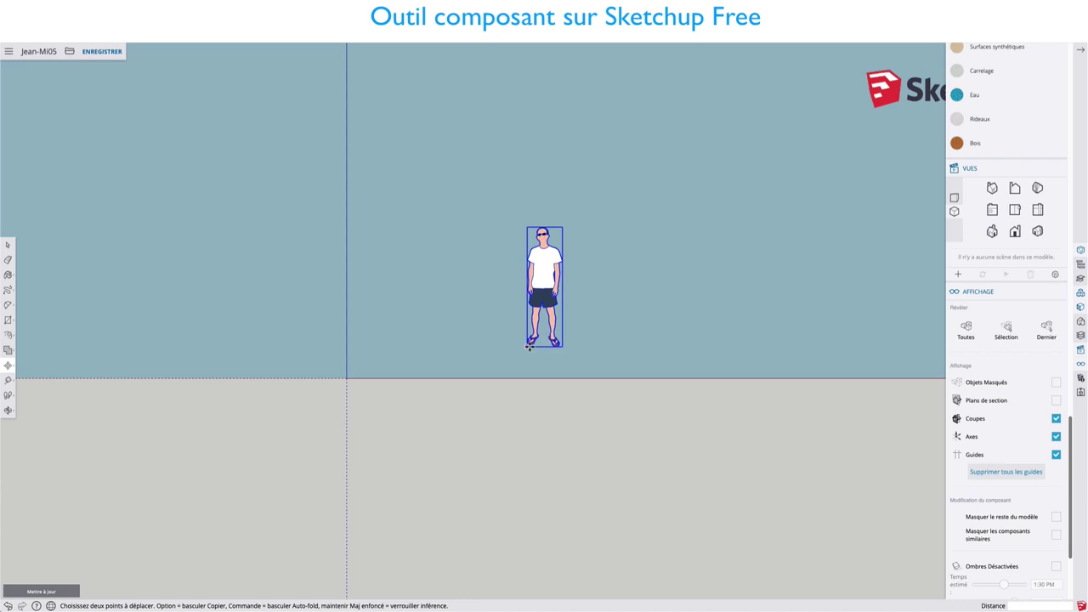
click(527, 347)
click(342, 375)
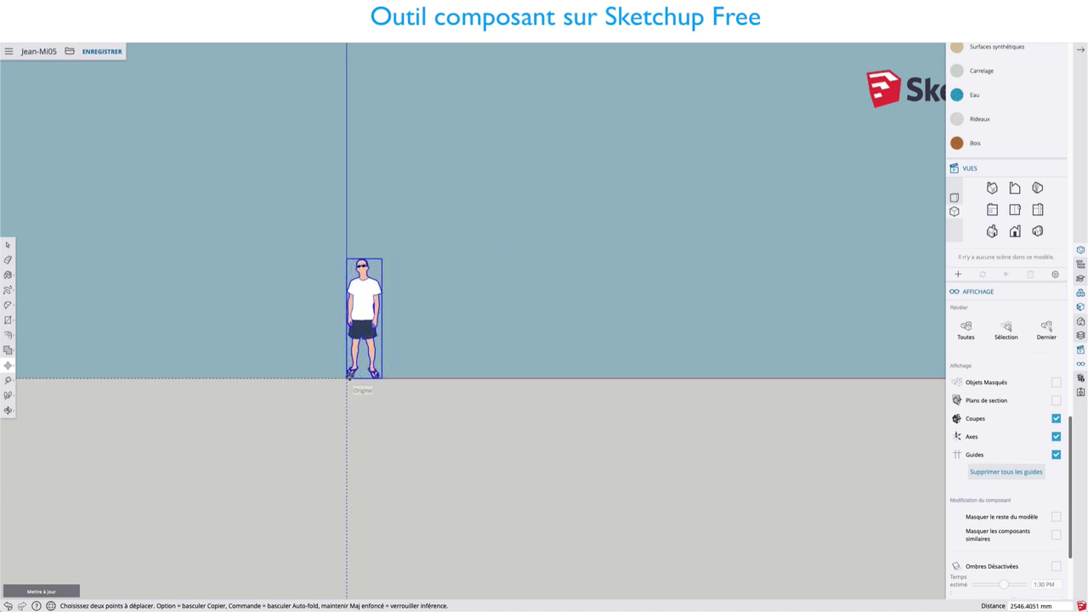
mouse_move(440, 267)
middle_down()
mouse_move(481, 376)
mouse_move(144, 367)
middle_up()
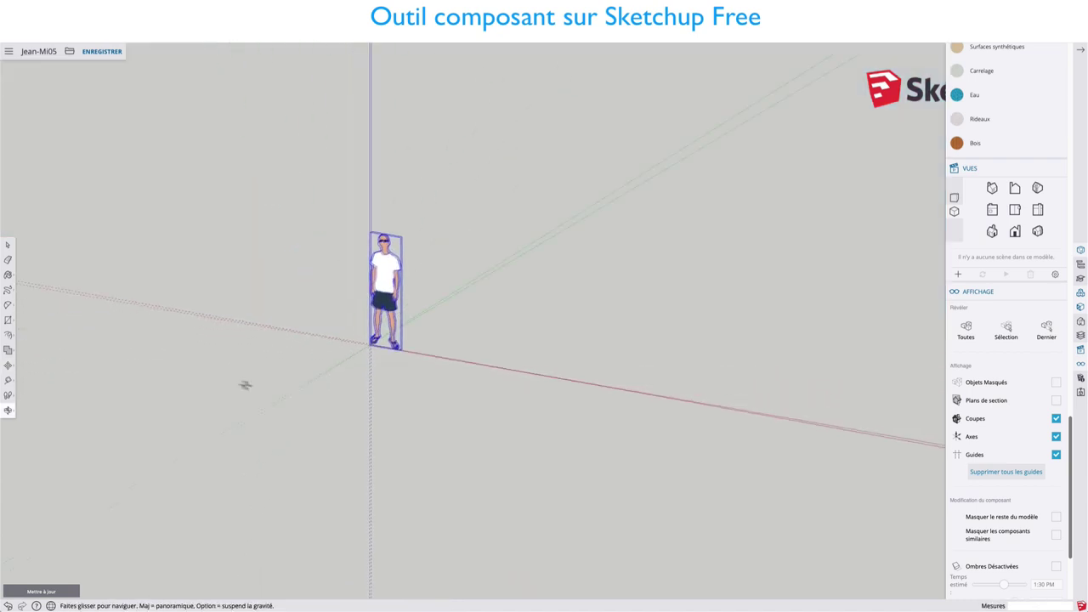
mouse_move(608, 350)
middle_down()
mouse_move(627, 355)
mouse_move(505, 388)
mouse_move(772, 433)
mouse_move(603, 396)
mouse_move(580, 357)
middle_up()
scroll(498, 297, up, 3)
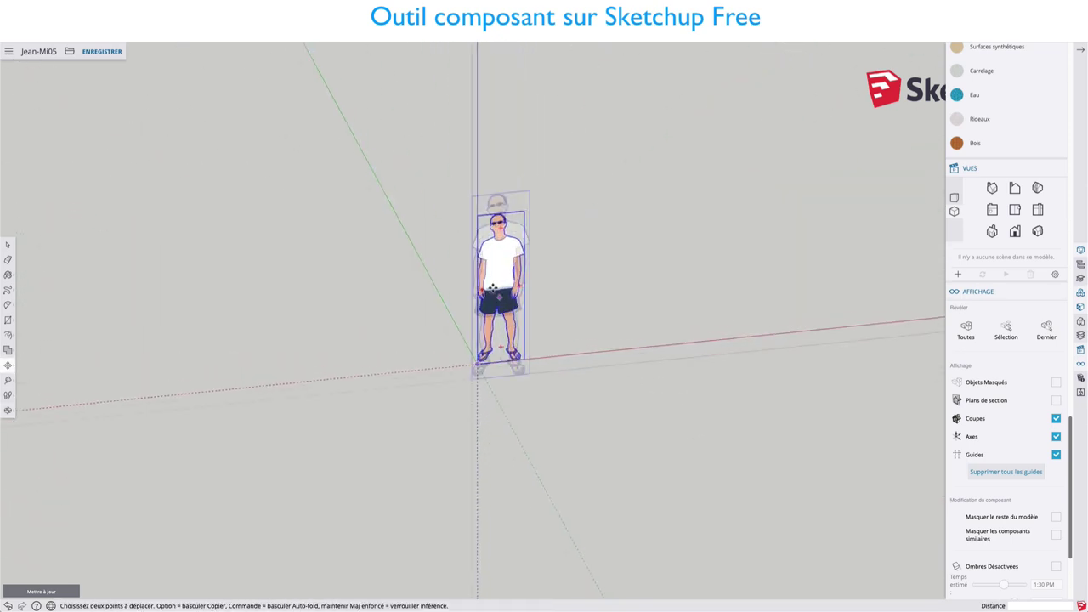
key(space)
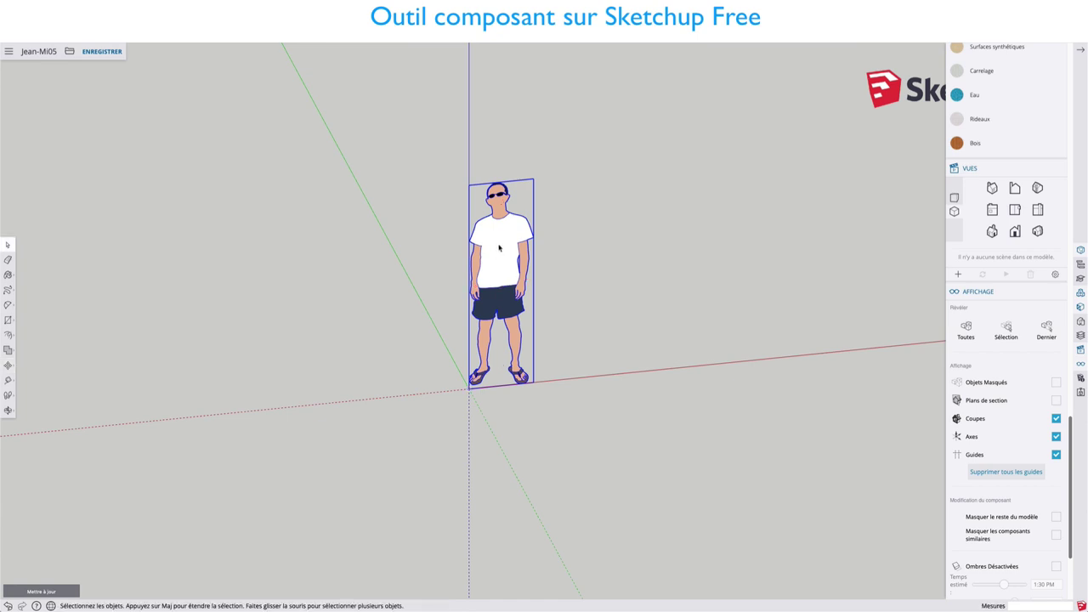
Step: Explode the figure group and start a component named 'Perso Jean-Mi' with description 'je suis sketchuptisé'
right_click(499, 247)
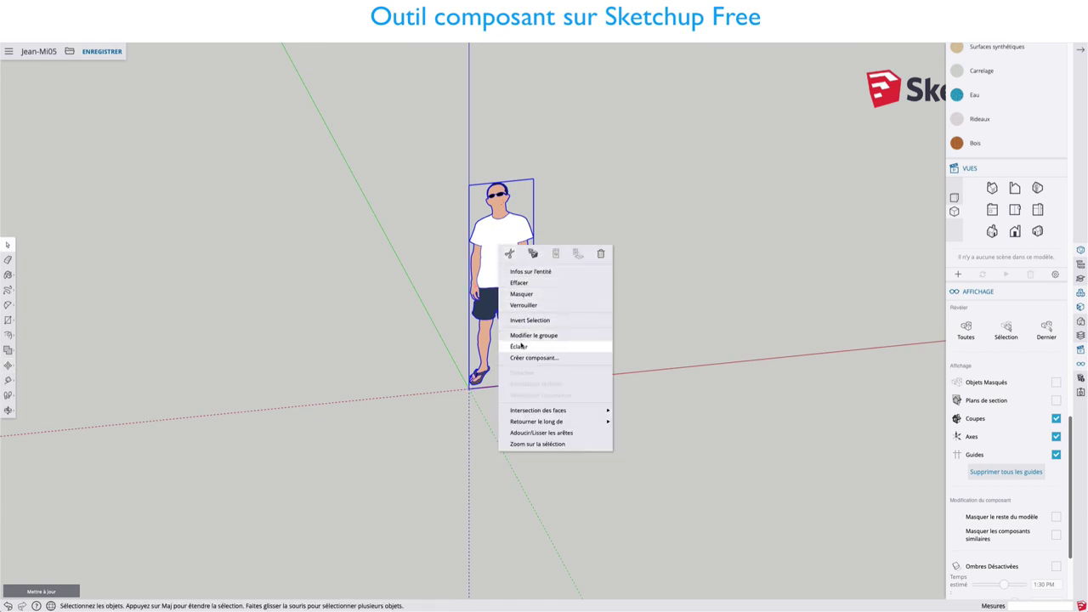
click(519, 346)
right_click(503, 243)
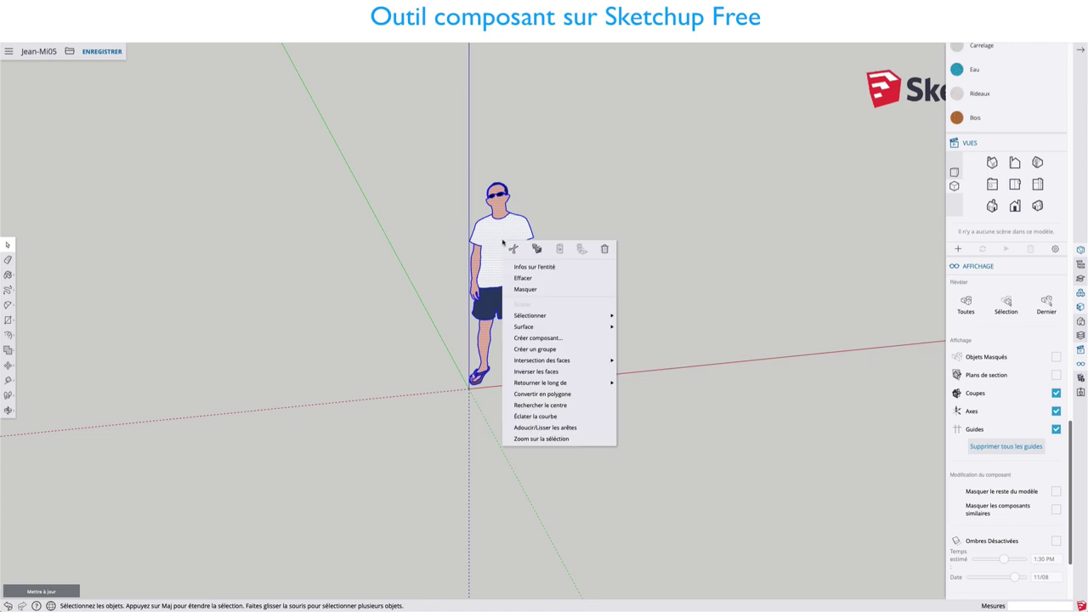
click(544, 339)
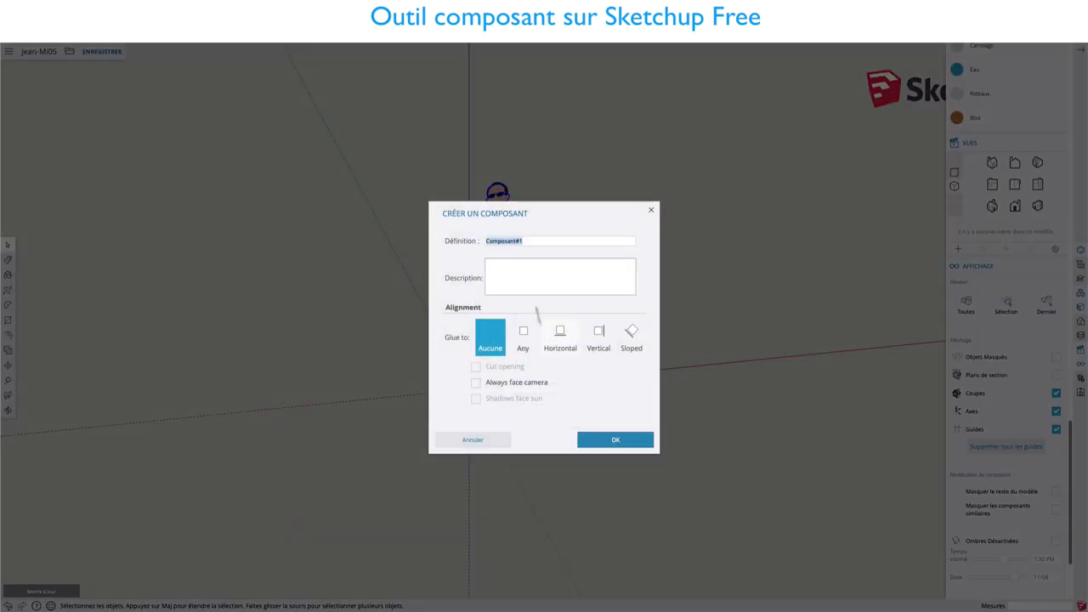
text(Perso Jean-Mi)
key(Tab)
text(Eh oui,)
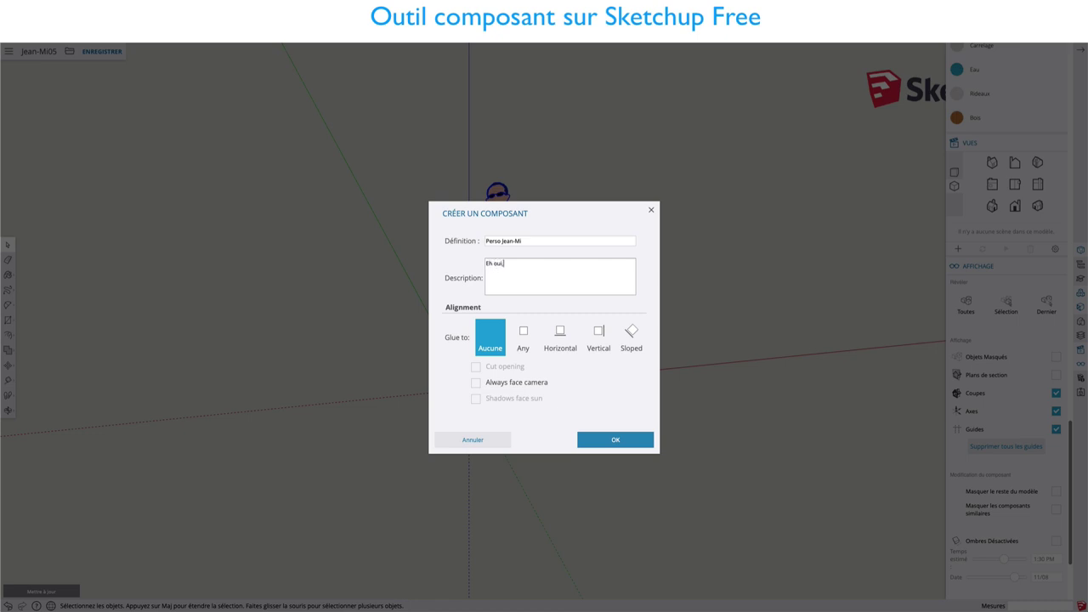
text(je suis sketchuptisé)
Step: Set glue to Aucune and tick Always face camera, then cancel the component dialog
click(523, 331)
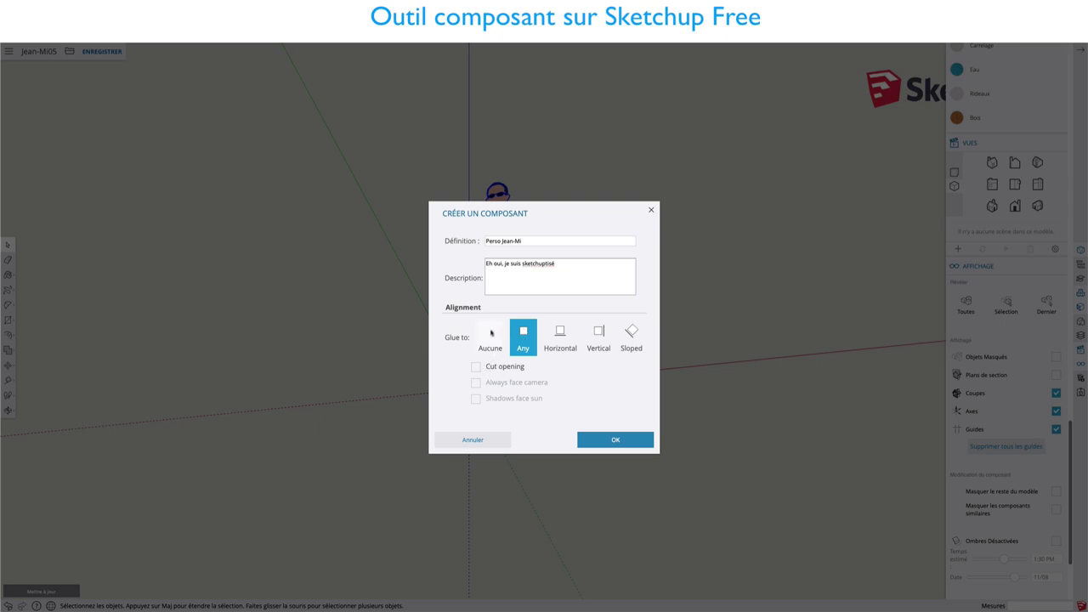
click(490, 334)
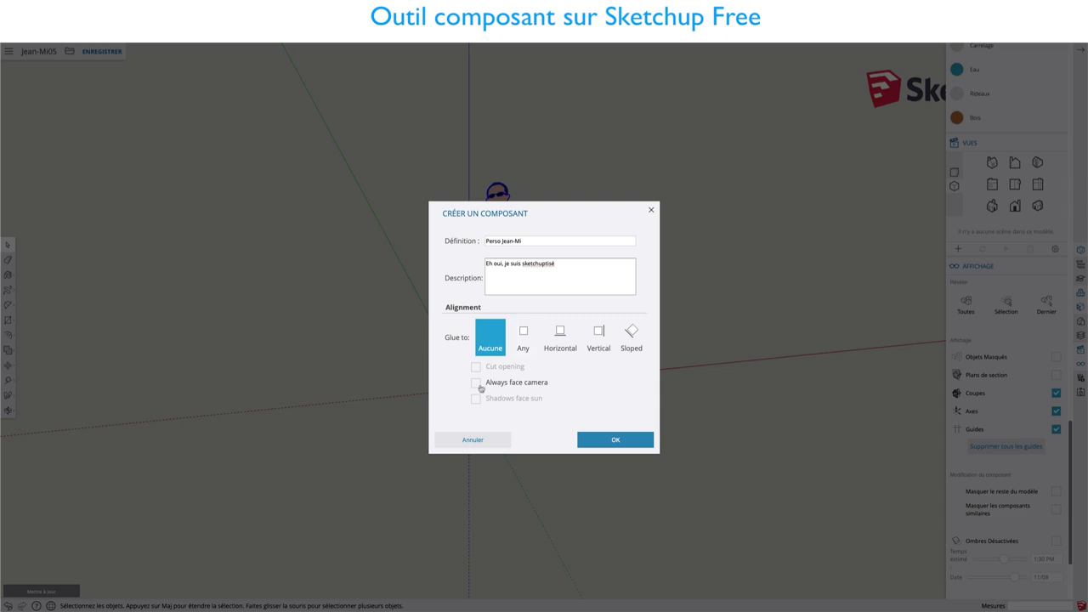
click(476, 384)
click(475, 440)
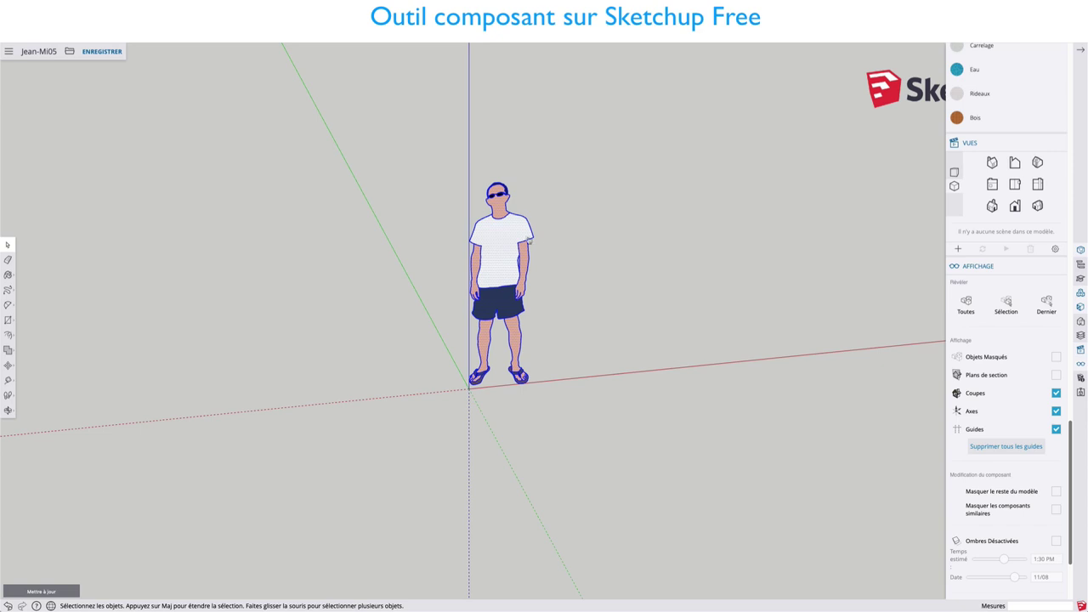
Step: Create a component from the figure, entering a Définition name beginning 'Pe'
right_click(506, 244)
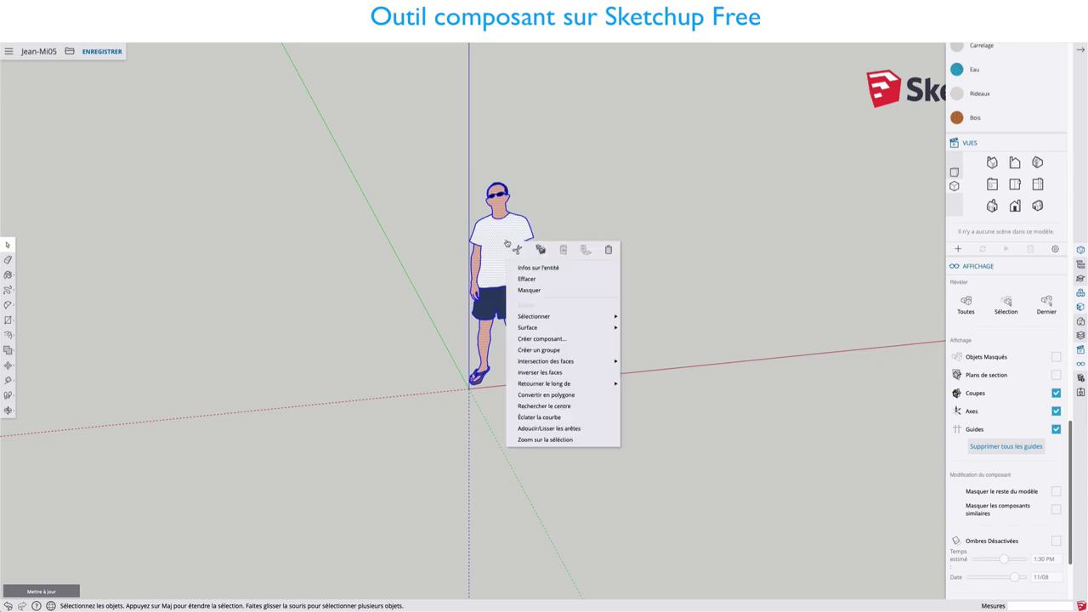
click(547, 338)
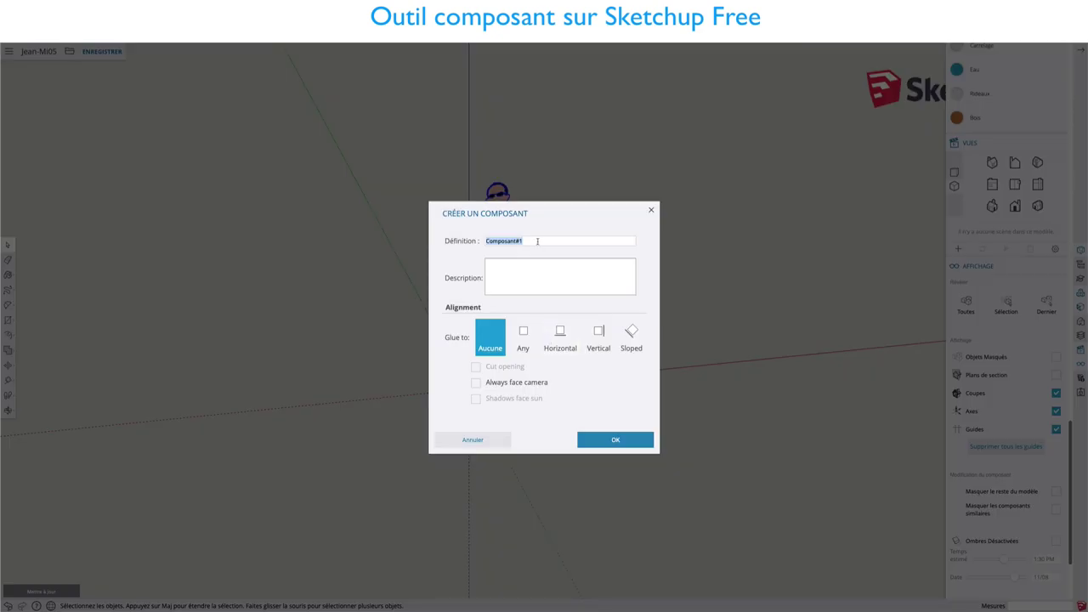
text(Perso Jean-Mi)
key(Return)
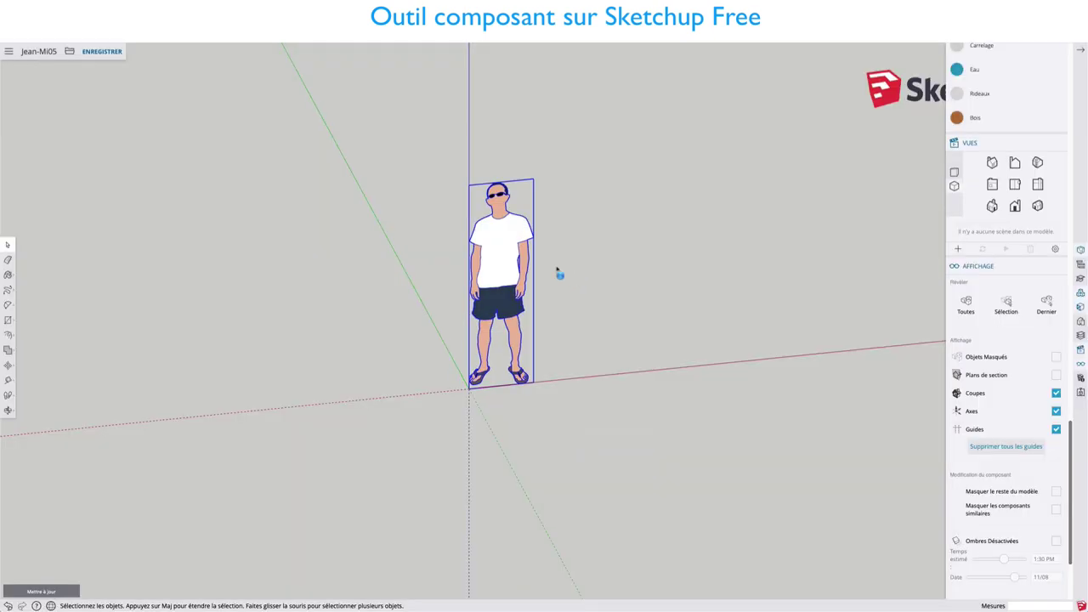
middle_drag(573, 214, 561, 263)
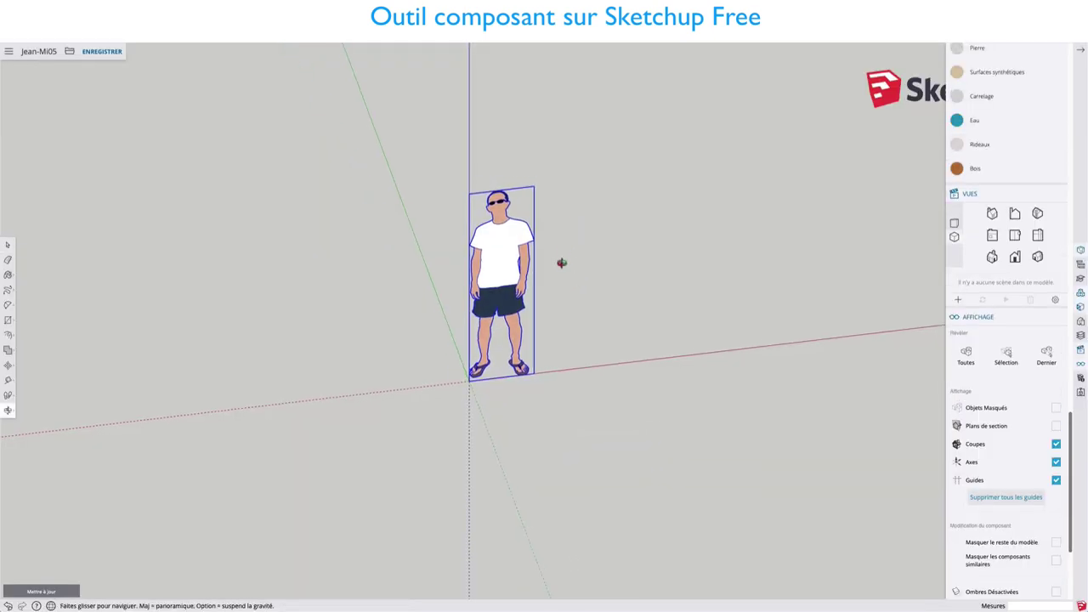
Step: In Top view, rotate the component about 10.6° around the origin from the red axis
click(1015, 235)
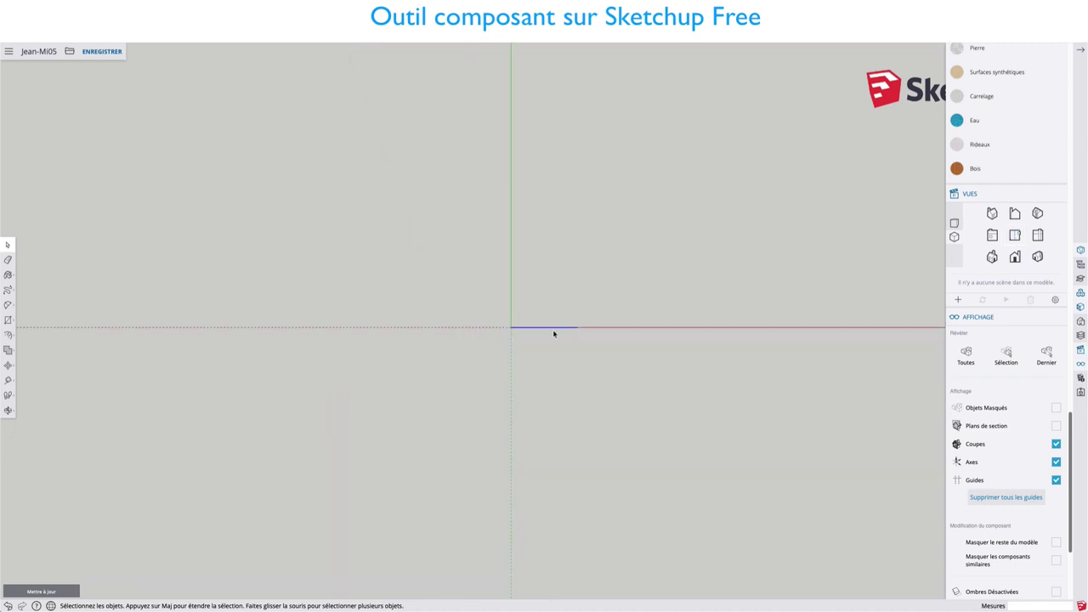
key(q)
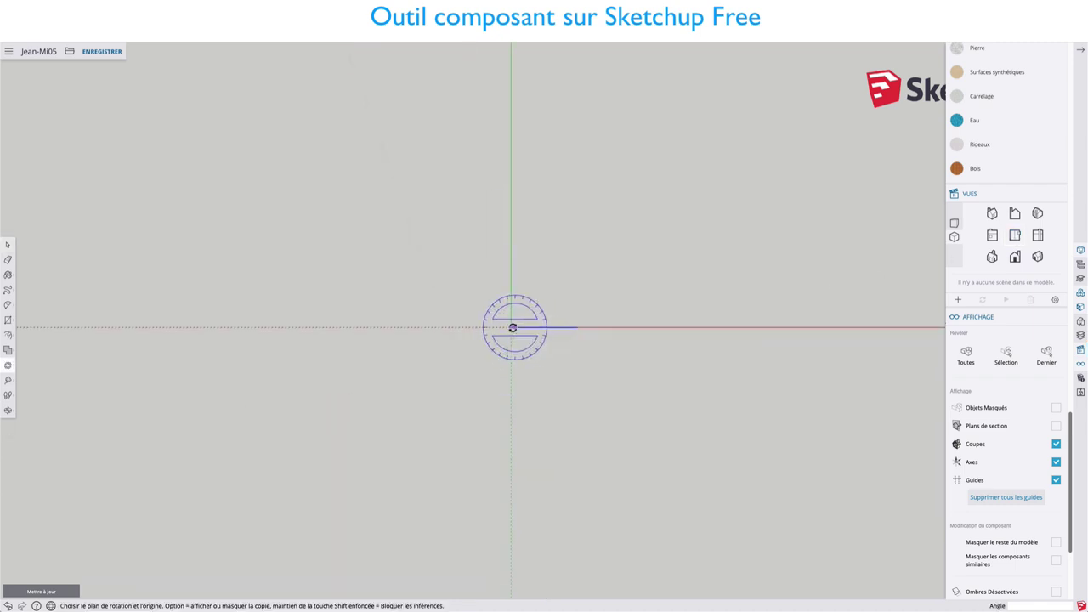
click(510, 326)
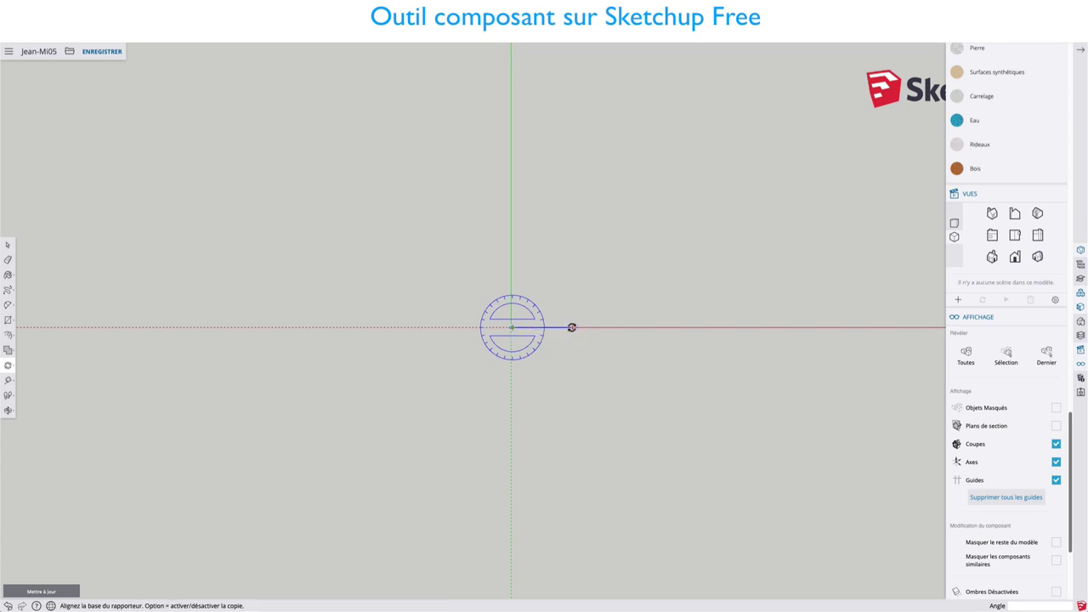
click(576, 326)
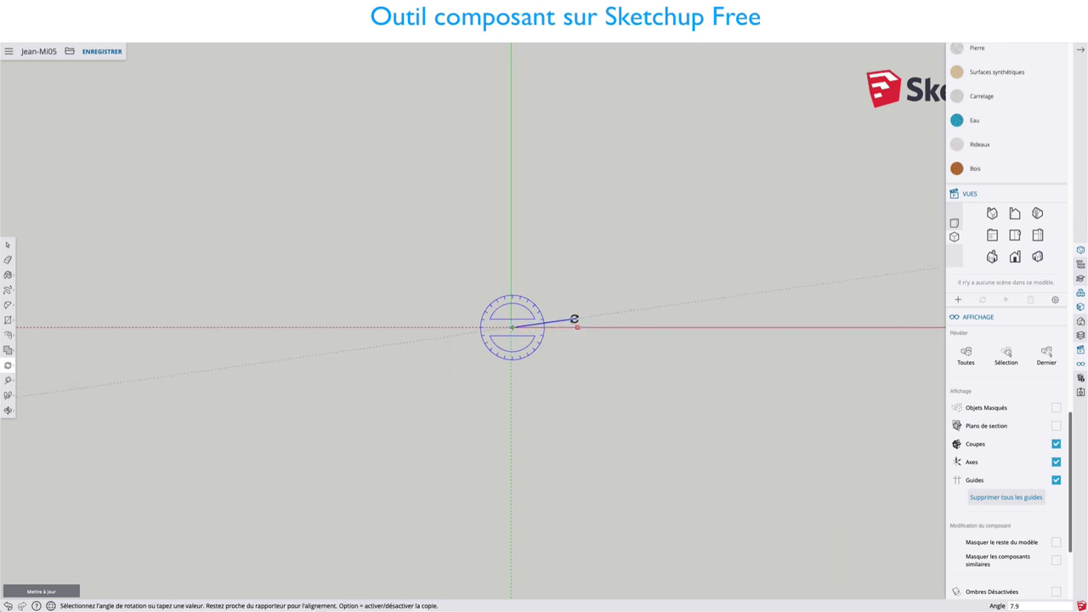
click(574, 317)
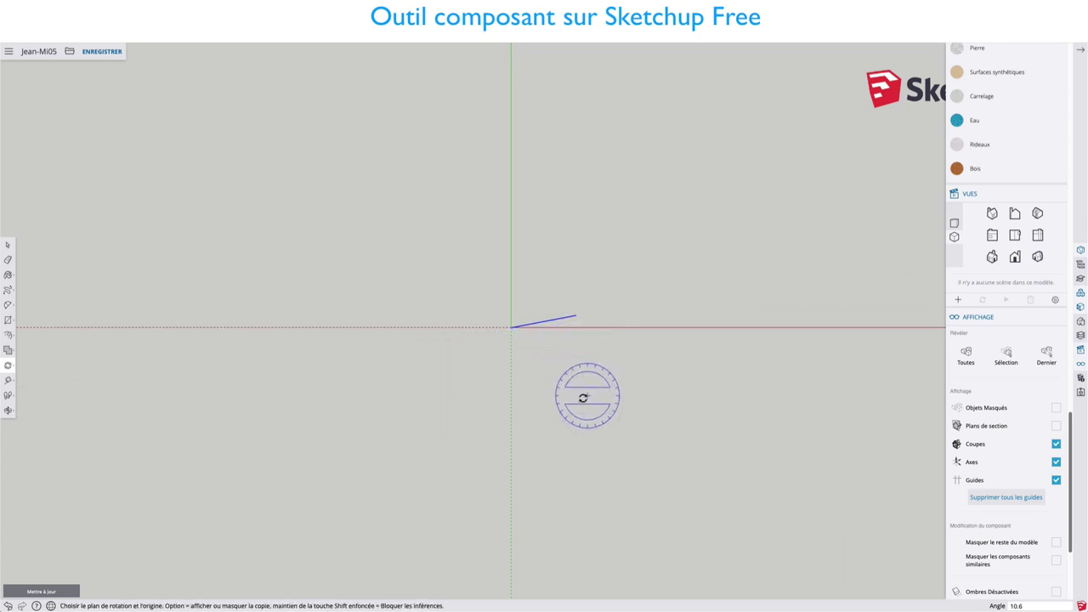
middle_drag(583, 388, 525, 119)
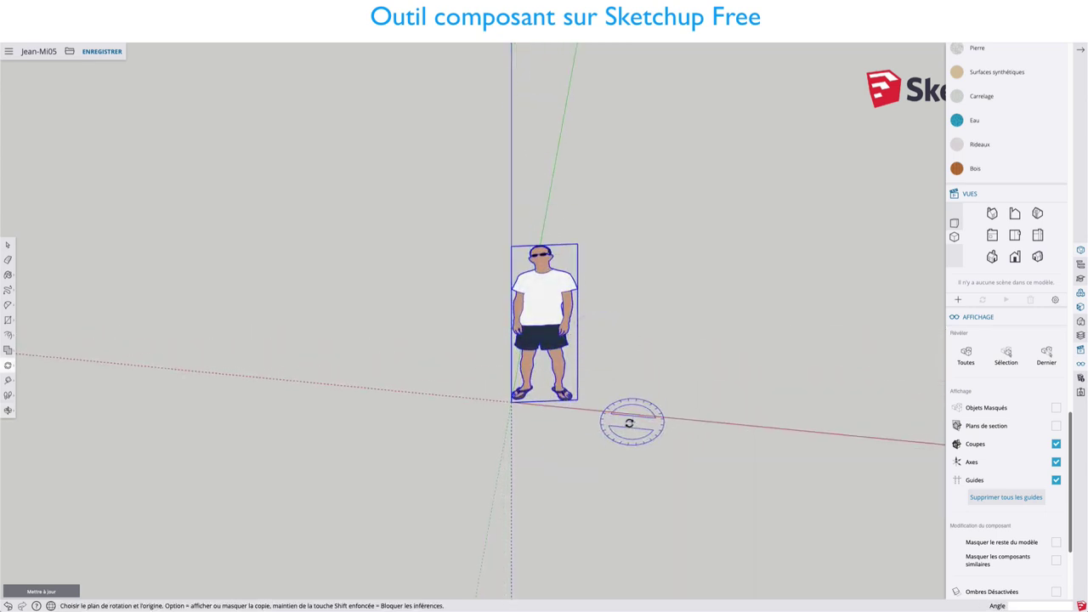
key(space)
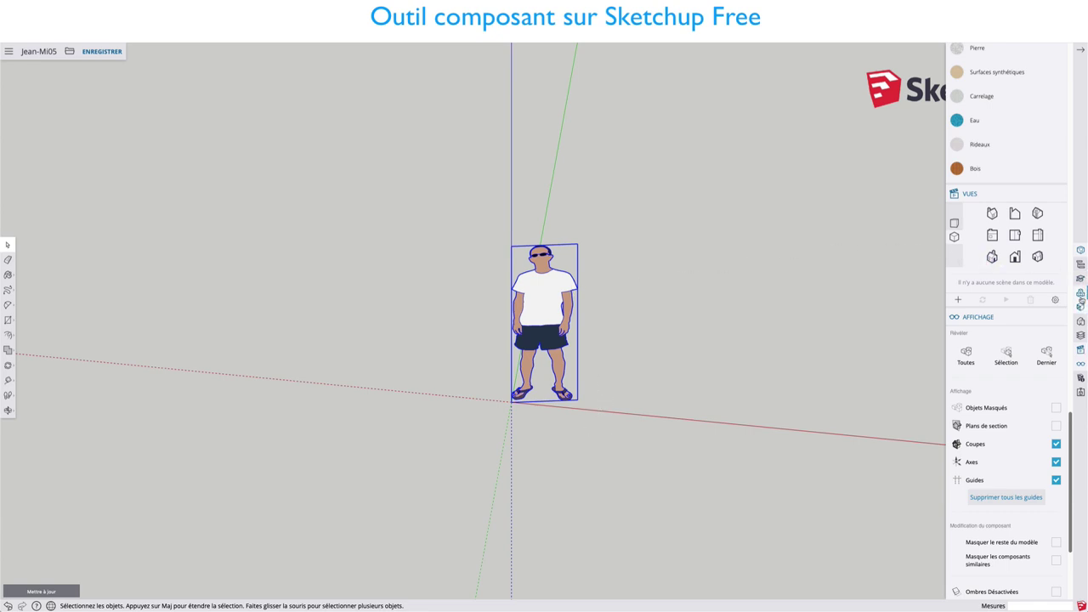
Step: Purge unused components from the In Model list, leaving Perso Jean-Mi, and open its settings
click(1080, 293)
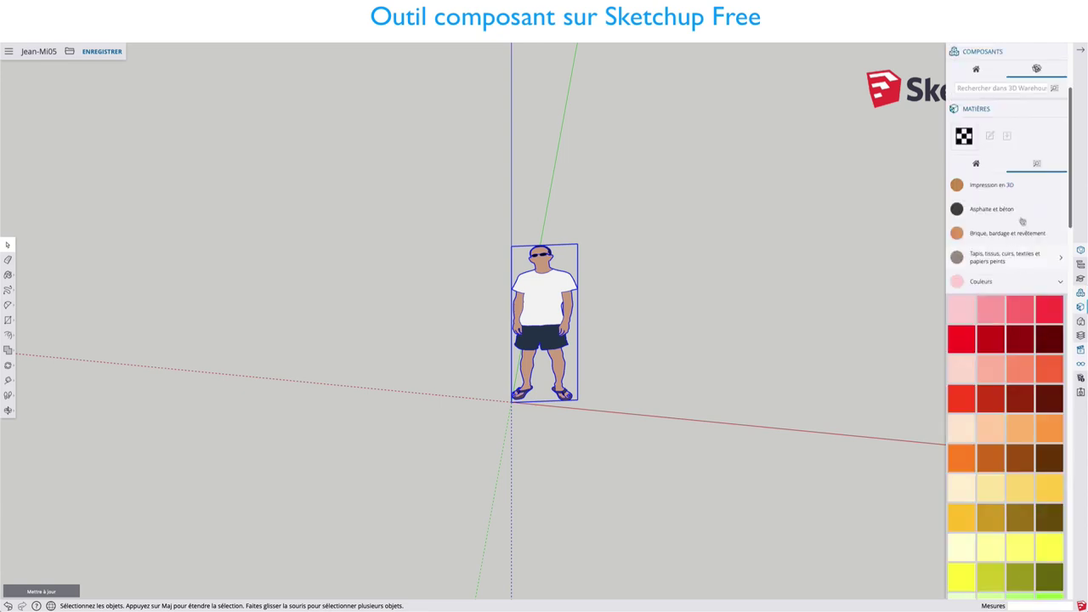
scroll(1027, 196, up, 3)
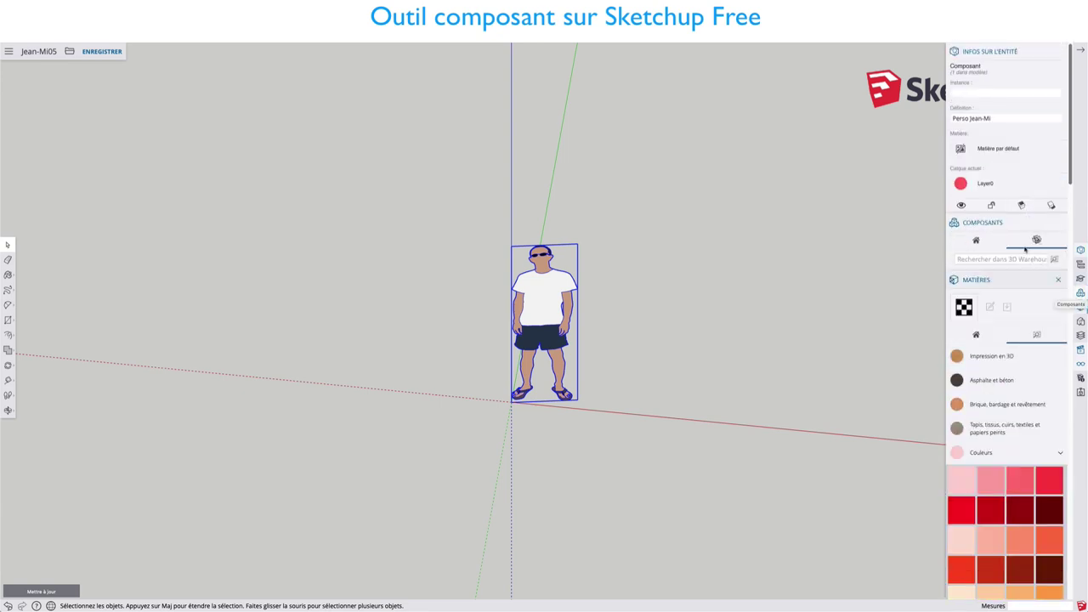
click(977, 241)
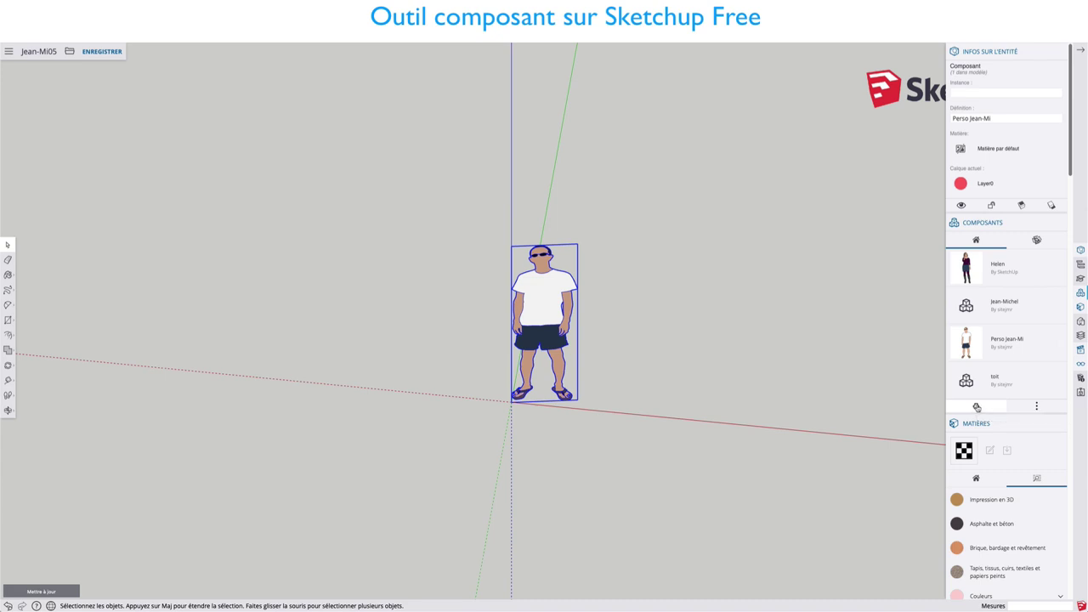
click(977, 407)
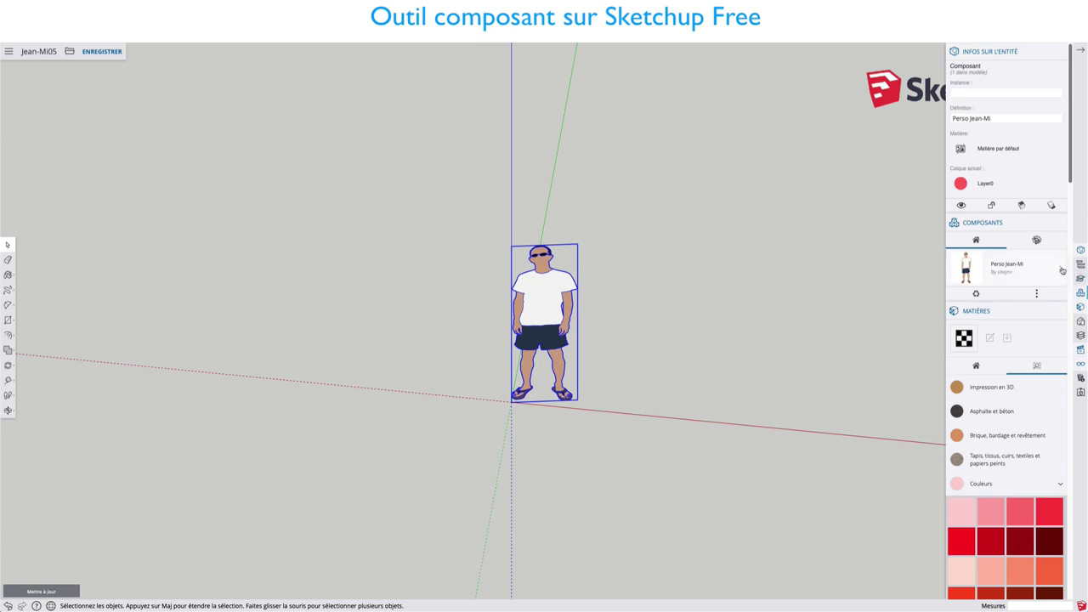
click(1062, 269)
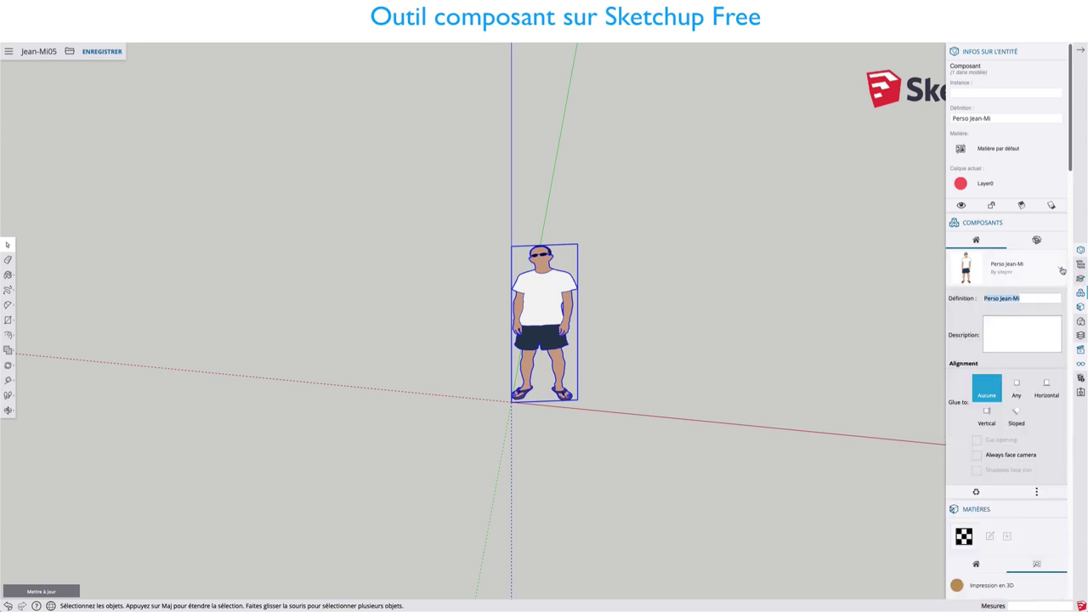
Step: Describe Perso Jean-Mi as 'Oh, j'ai été sketchuptisé', tick Always face camera, then deselect and close the tray
click(997, 322)
text(C)
text(huptisé)
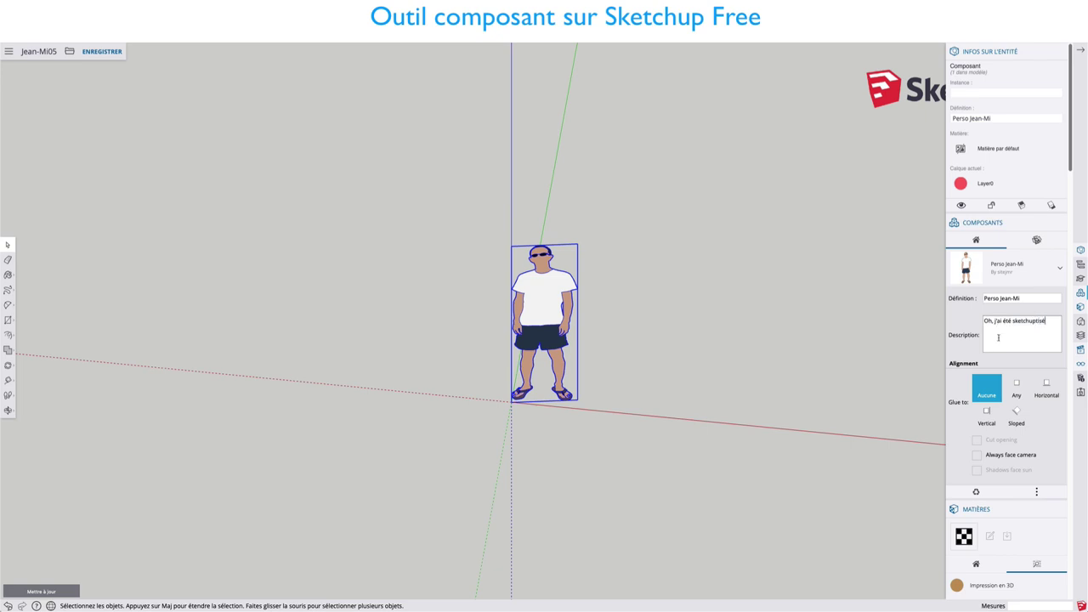
click(976, 455)
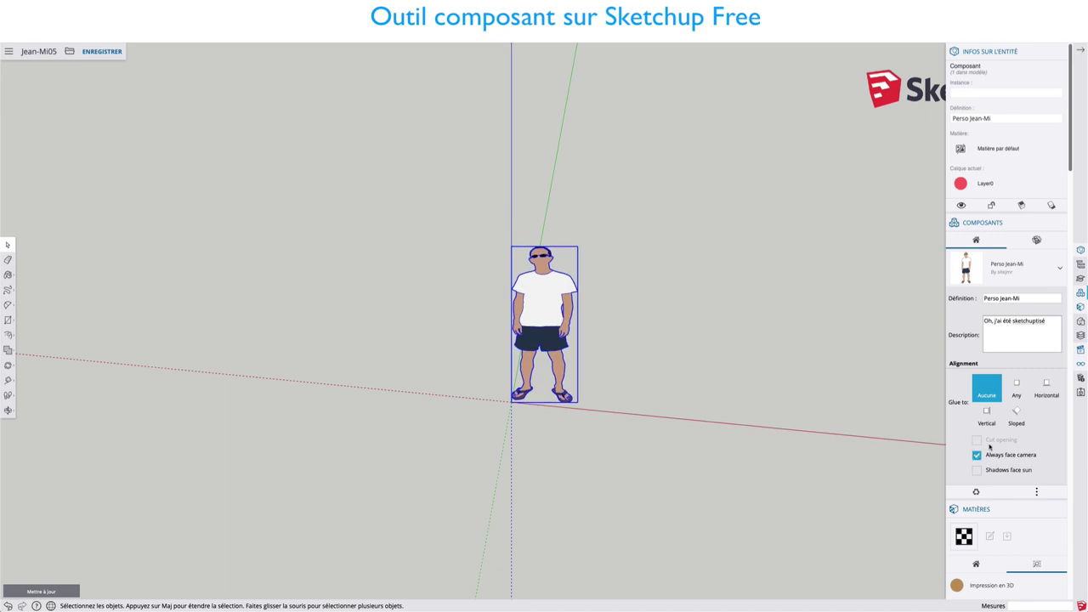
click(910, 375)
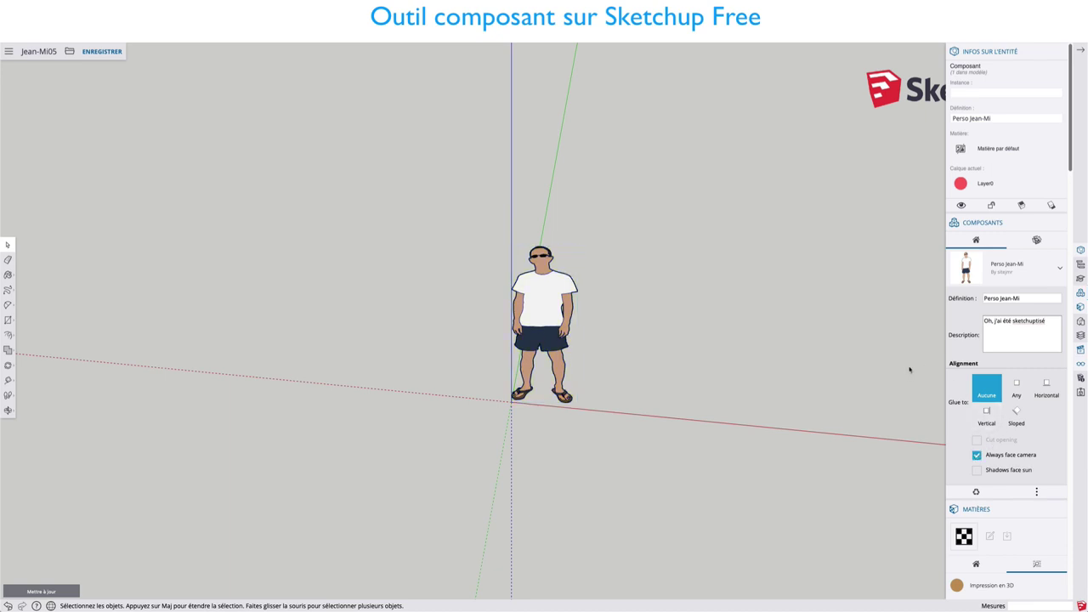
click(1080, 51)
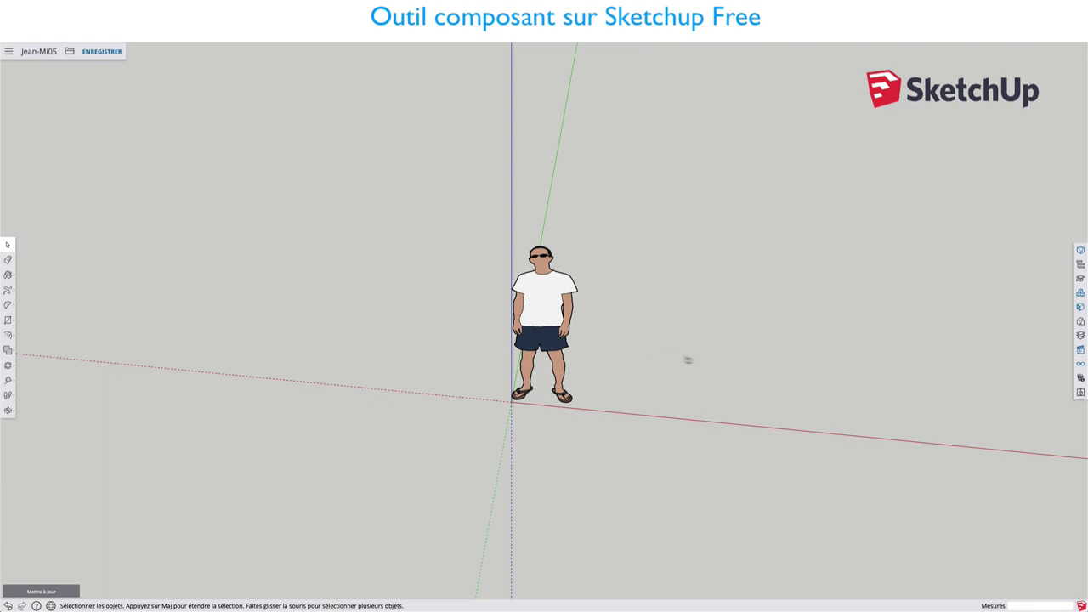
Step: Orbit both ways and zoom to check Perso Jean-Mi keeps facing the camera at the origin
mouse_move(717, 372)
middle_down()
mouse_move(601, 353)
mouse_move(751, 434)
mouse_move(430, 377)
mouse_move(614, 415)
mouse_move(908, 425)
middle_up()
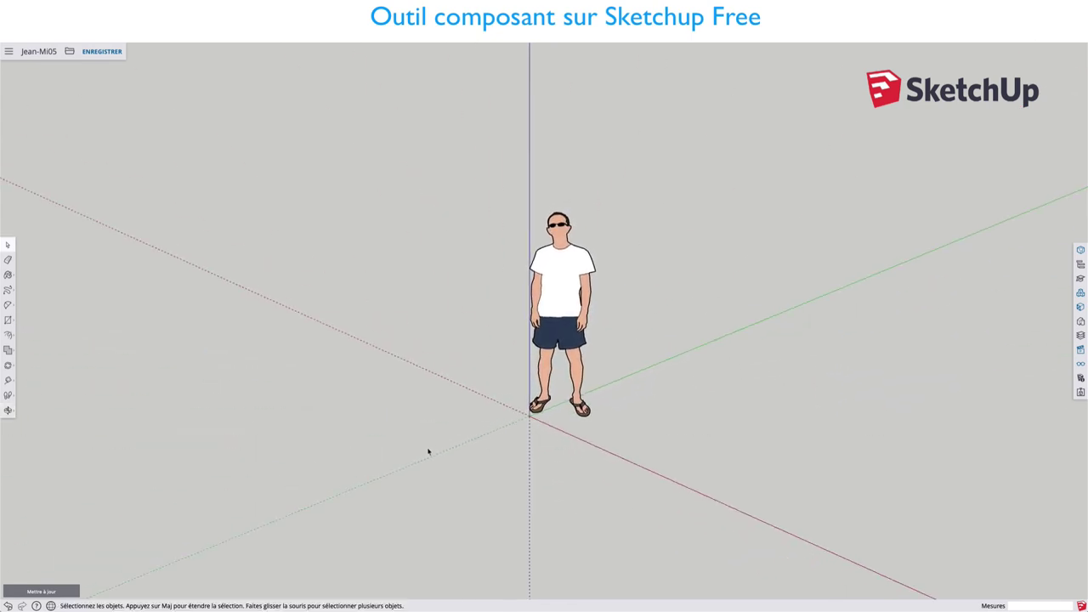
mouse_move(427, 449)
middle_down()
mouse_move(736, 437)
mouse_move(639, 413)
mouse_move(578, 414)
mouse_move(561, 383)
middle_up()
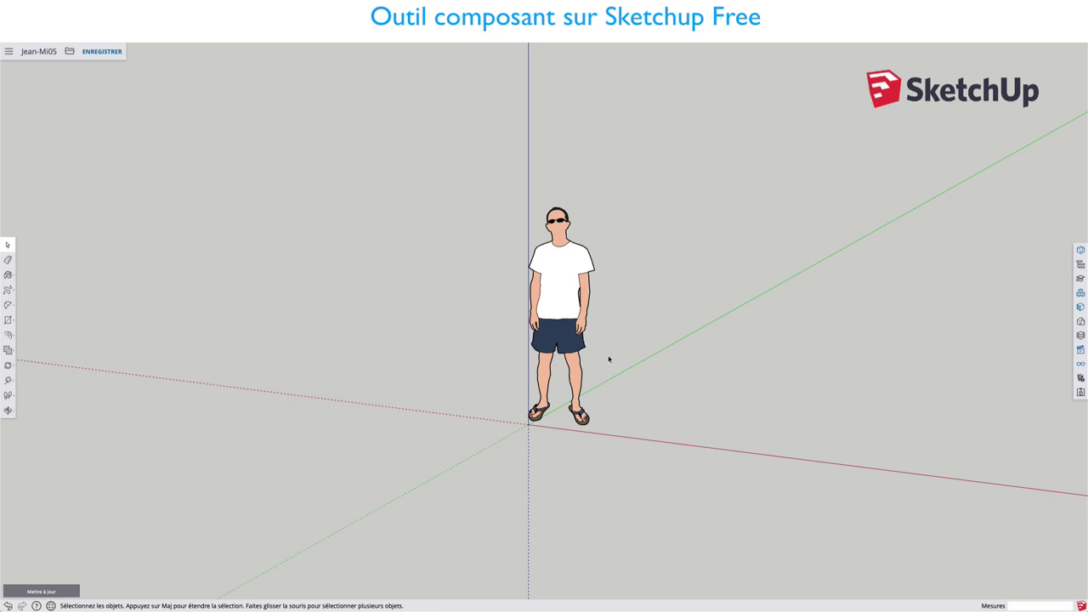
scroll(607, 357, up, 2)
scroll(607, 358, down, 1)
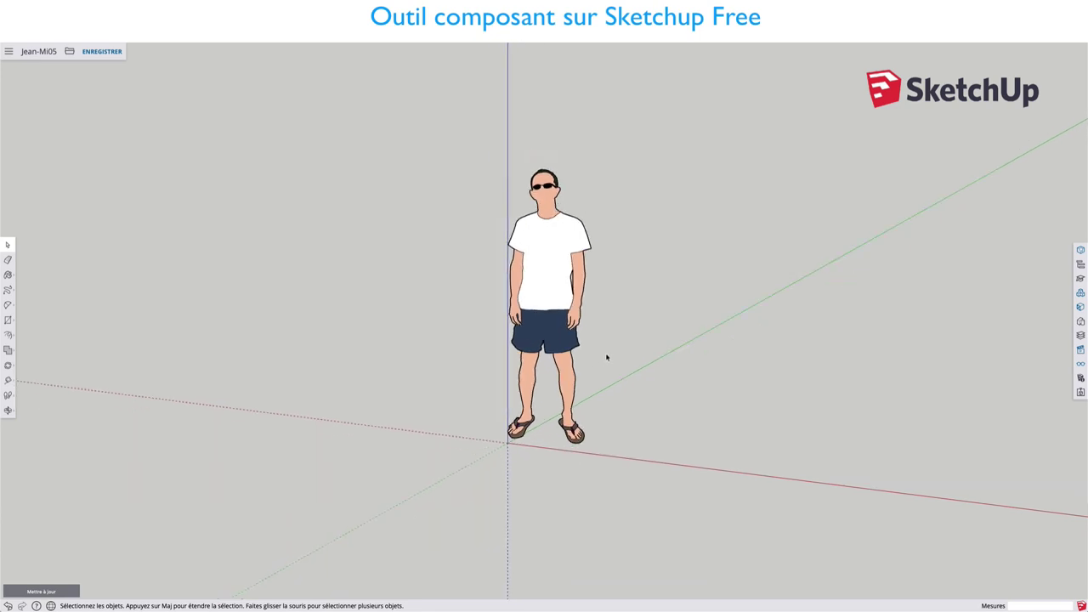